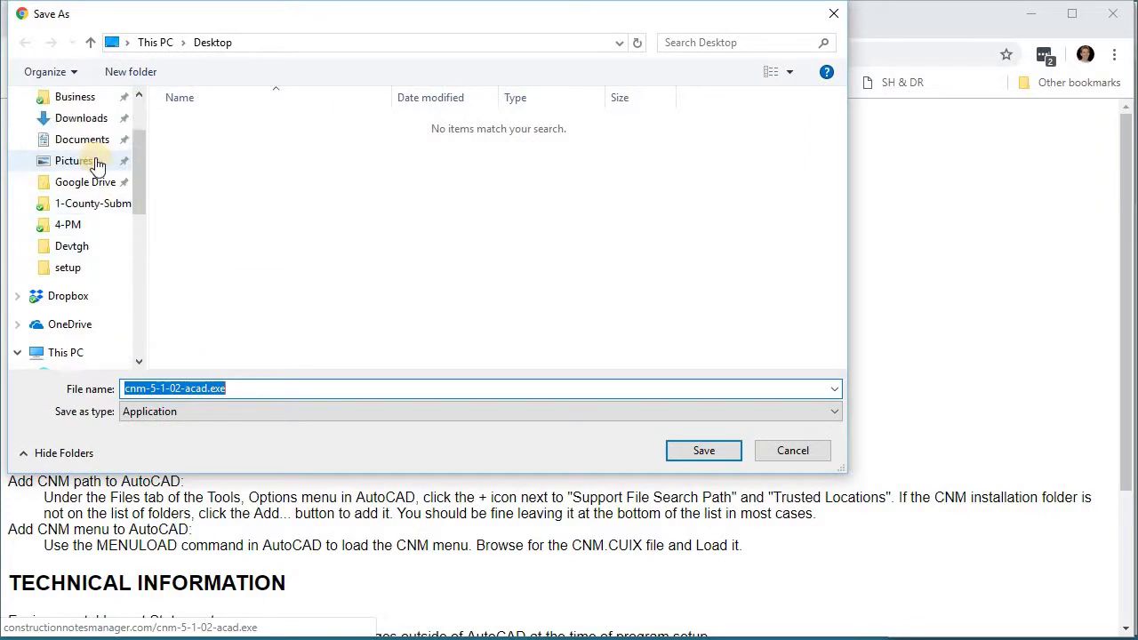
Save cnm-5-1-02-acad.exe to the Desktop and run the installer despite the SmartScreen warning
left_click(74, 135)
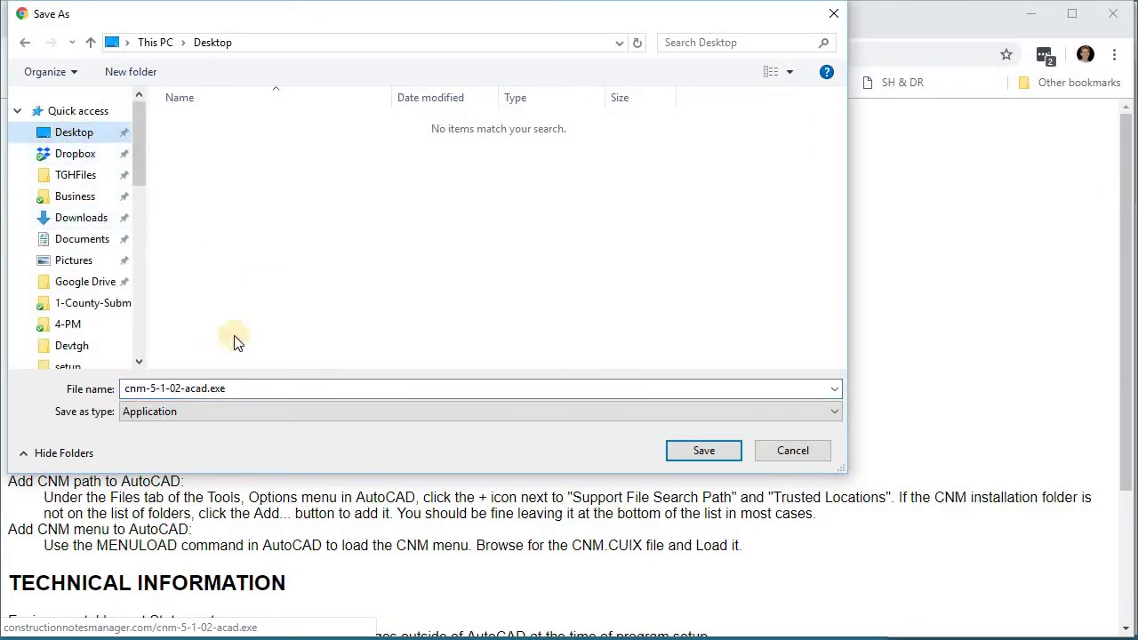
key("Return")
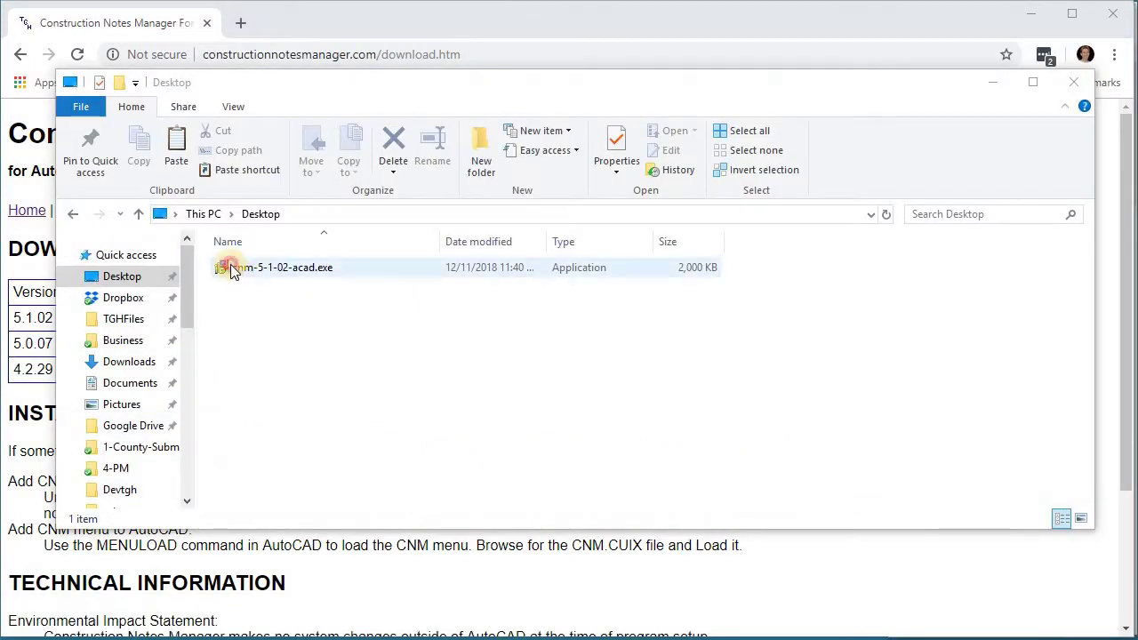
left_click(230, 265)
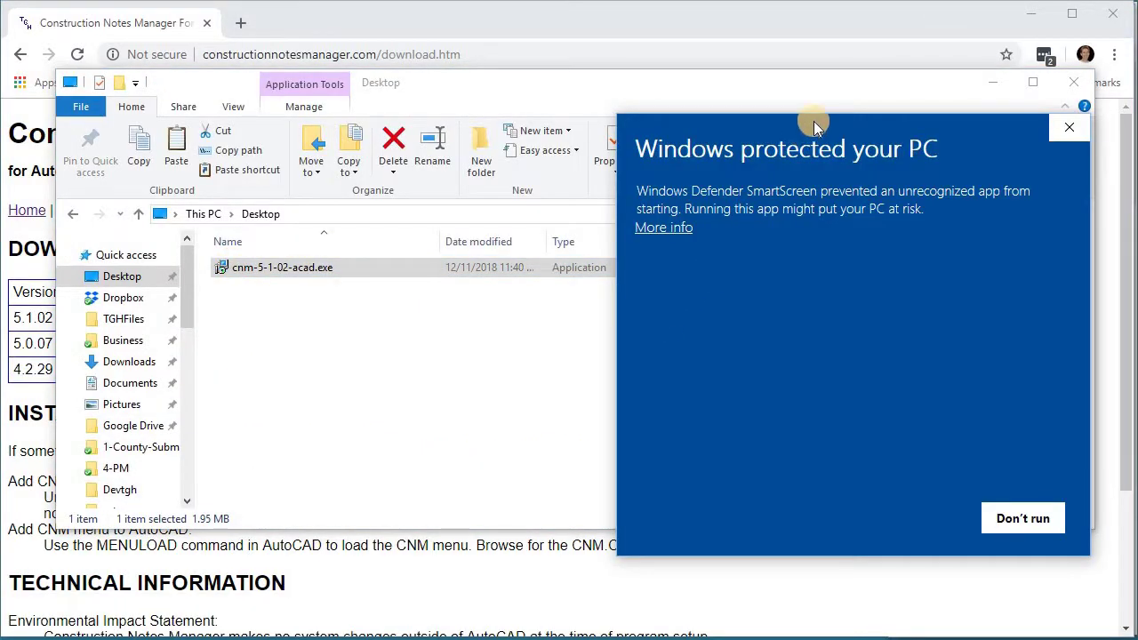
left_click_drag(814, 121, 638, 129)
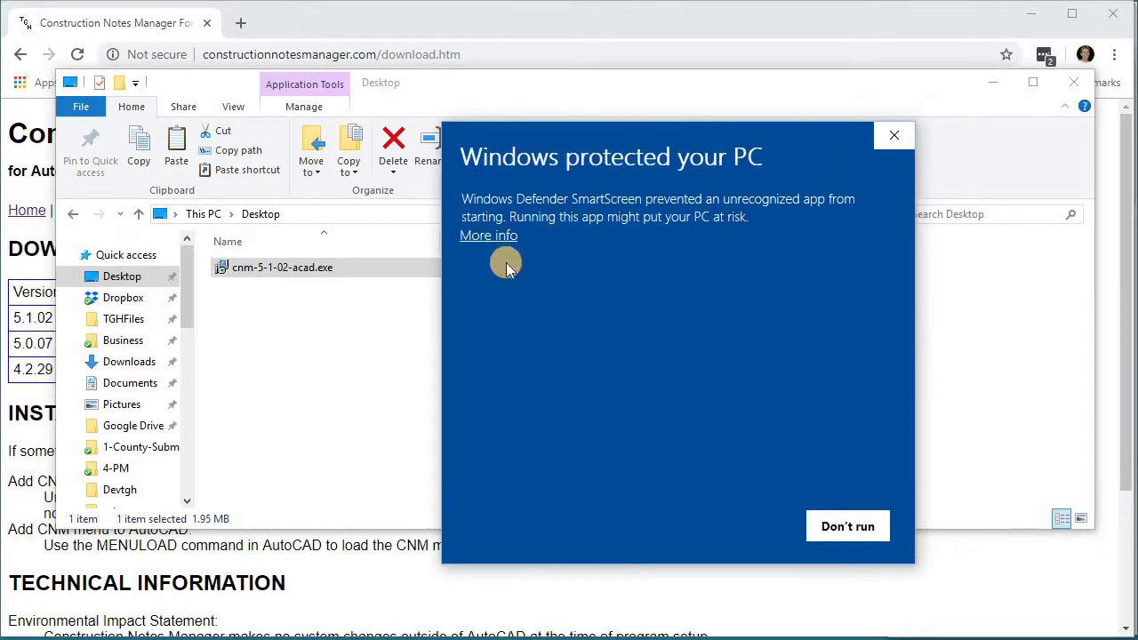
left_click(473, 235)
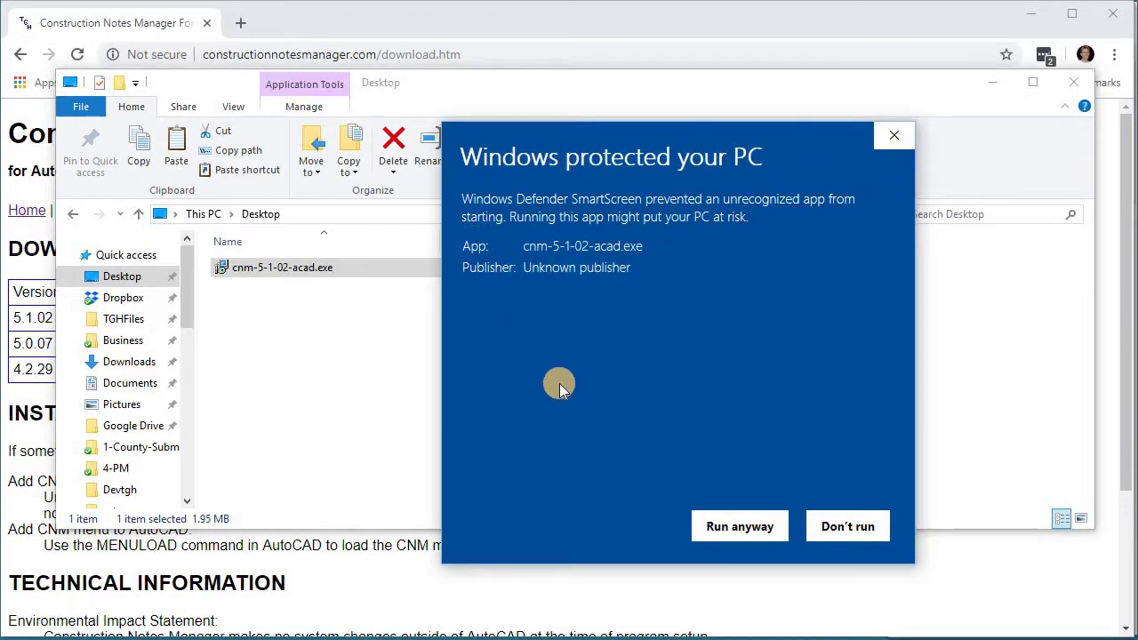
left_click(731, 529)
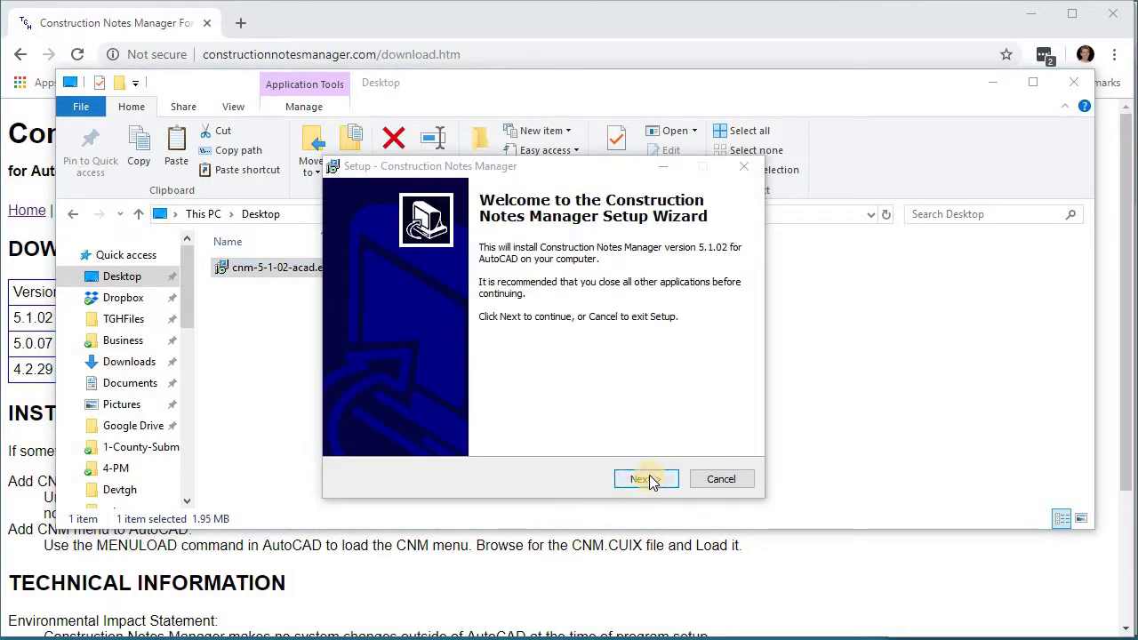
Accept the license agreement, install Construction Notes Manager, and finish the setup wizard with Readme.txt viewing enabled
left_click(648, 479)
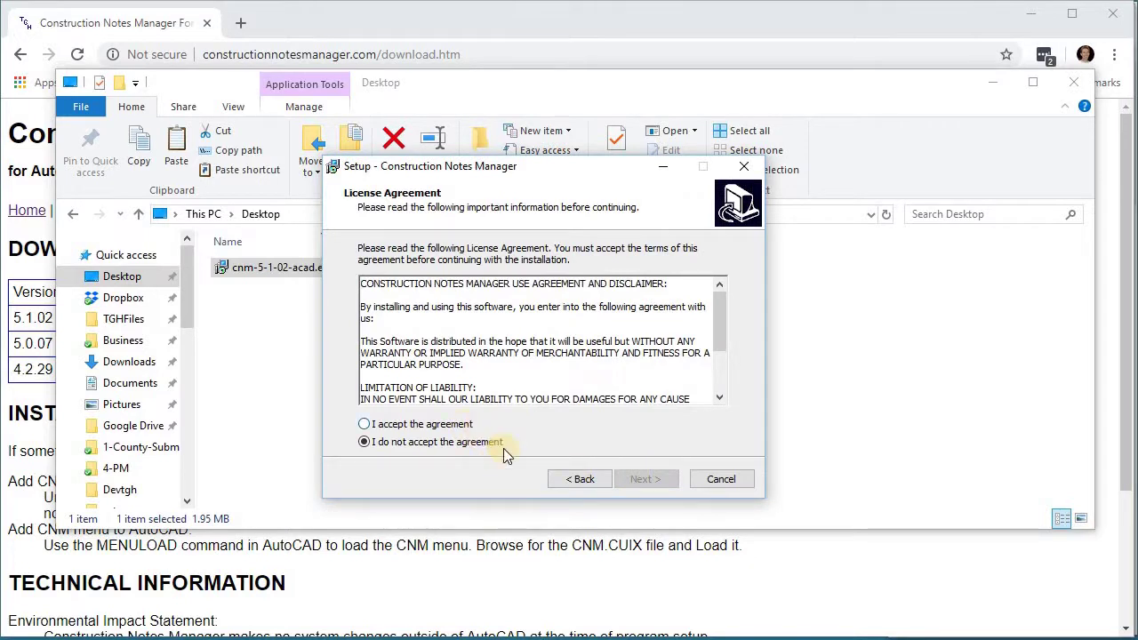
left_click(418, 424)
left_click(635, 479)
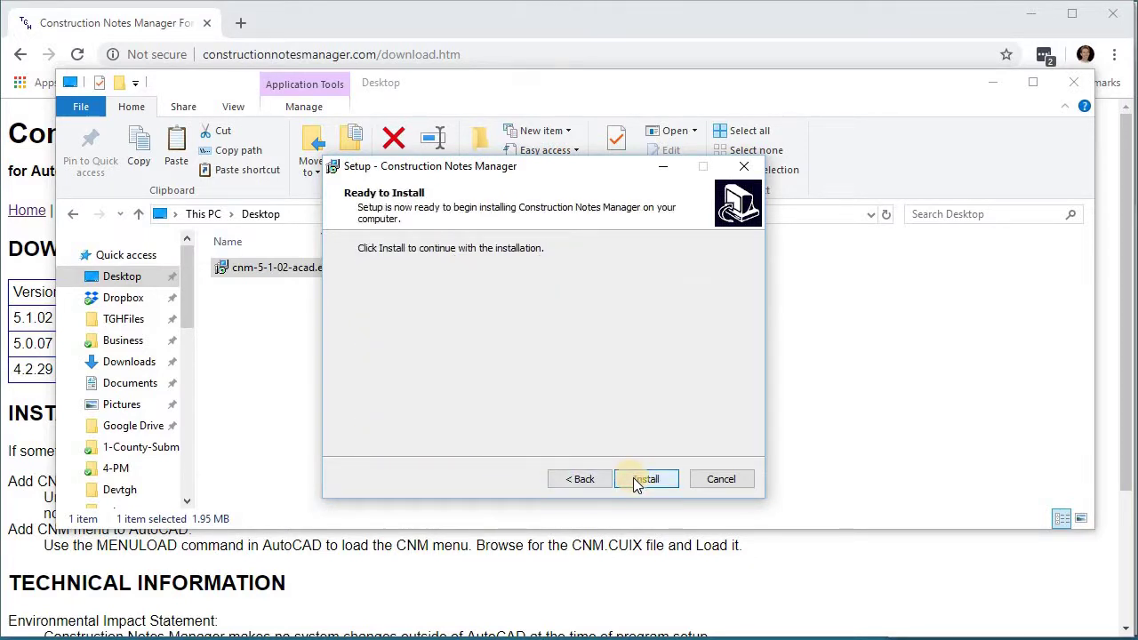
left_click(635, 481)
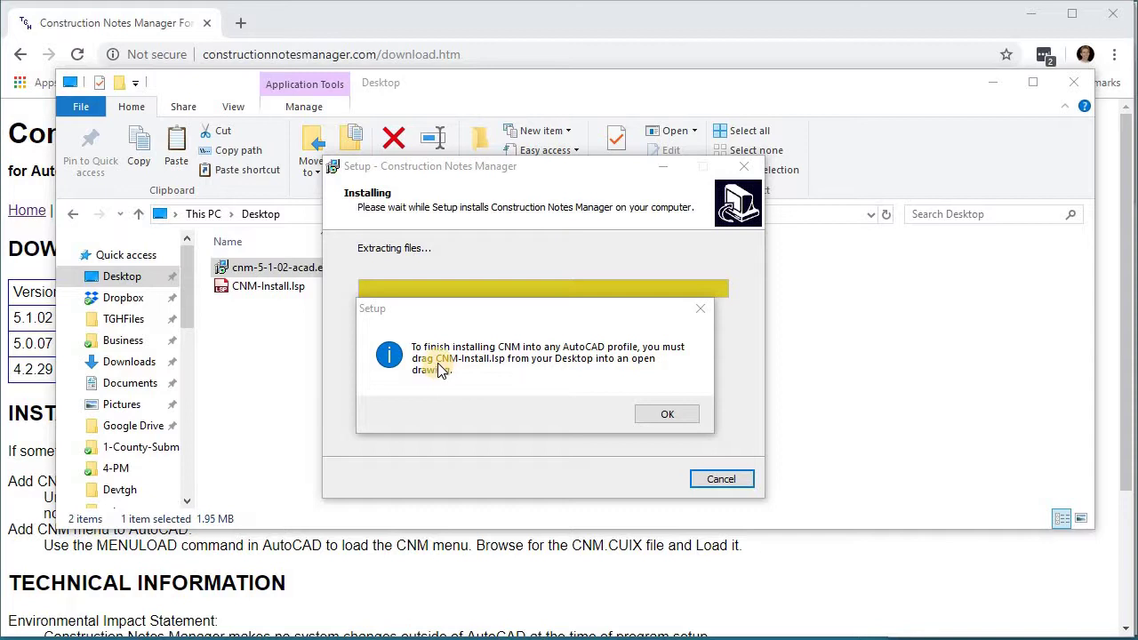
left_click(663, 416)
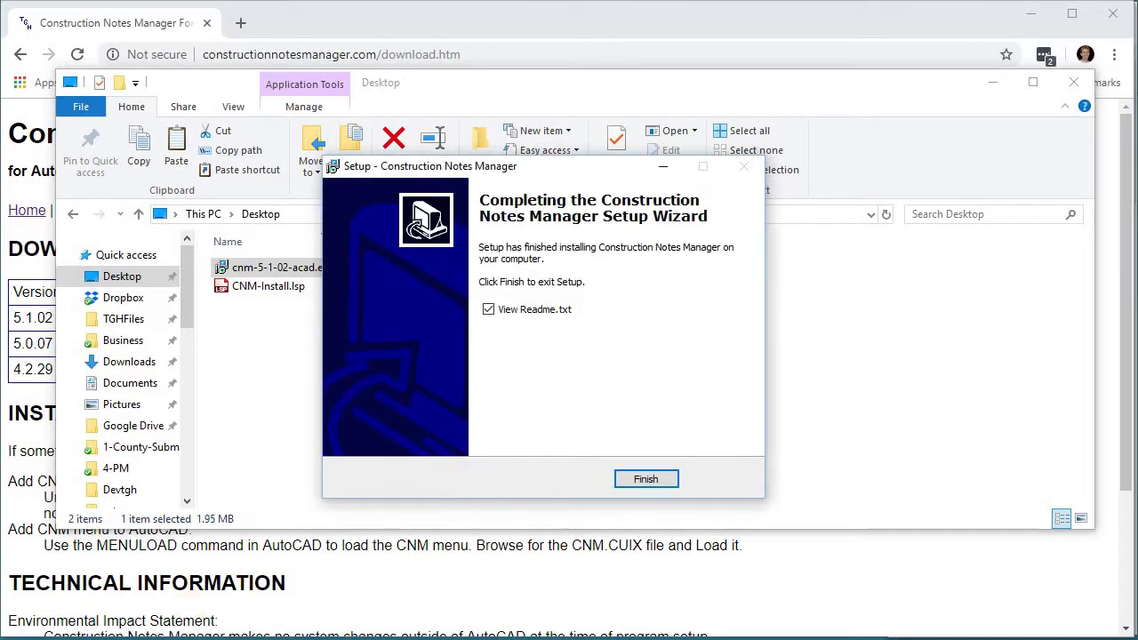
left_click(642, 480)
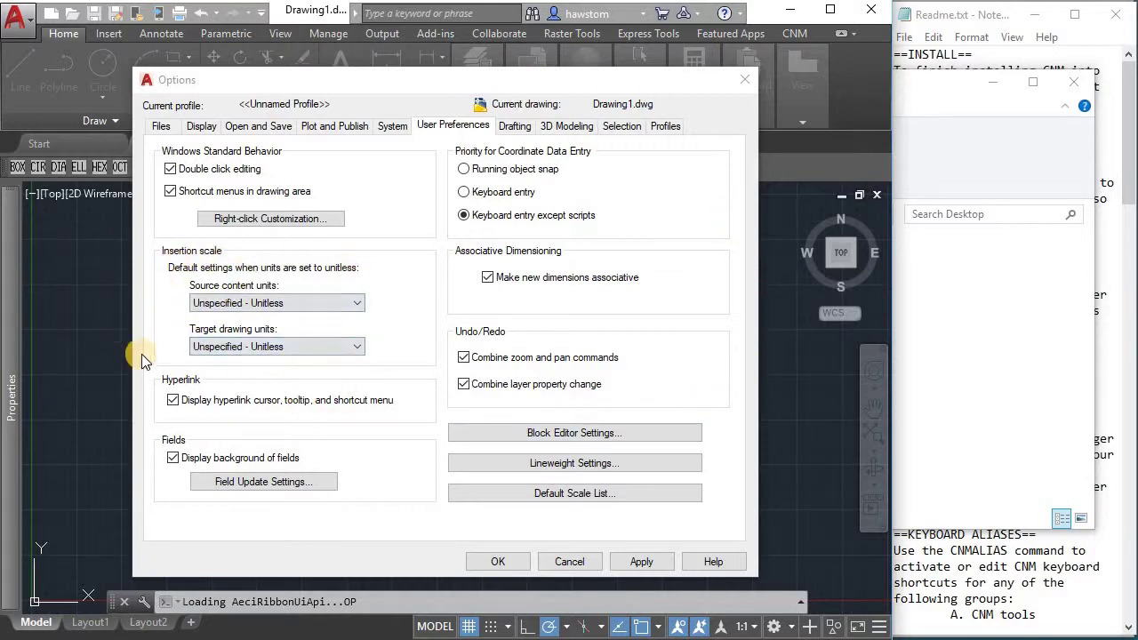
Close the Options dialog and load CNM-Install.lsp from the Desktop into the open AutoCAD drawing, allowing it once
left_click(501, 564)
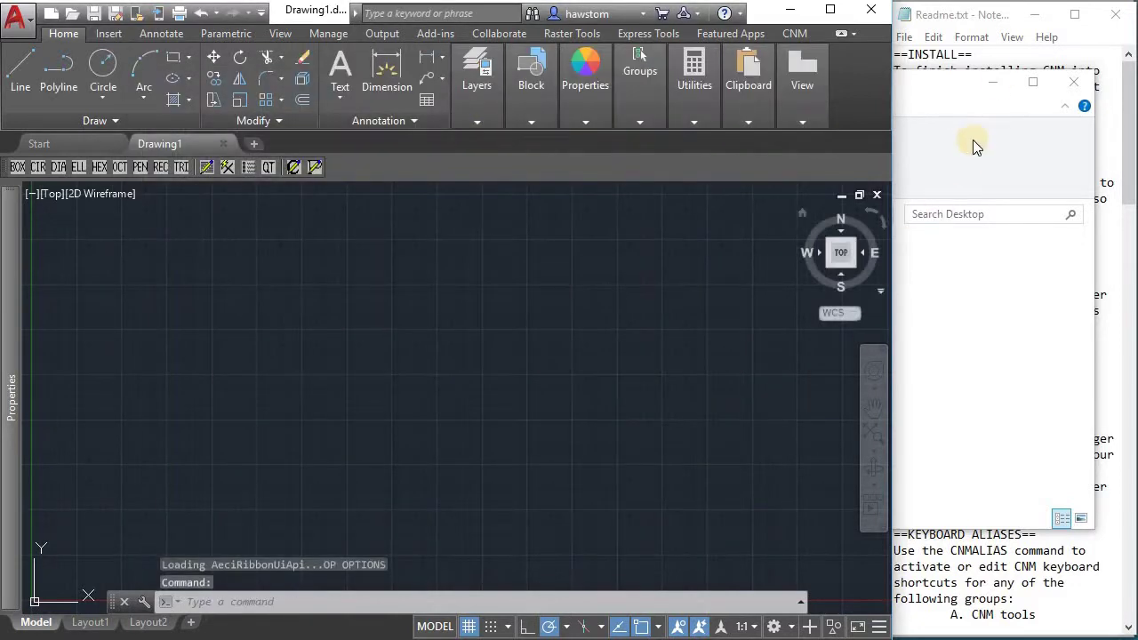
left_click(948, 101)
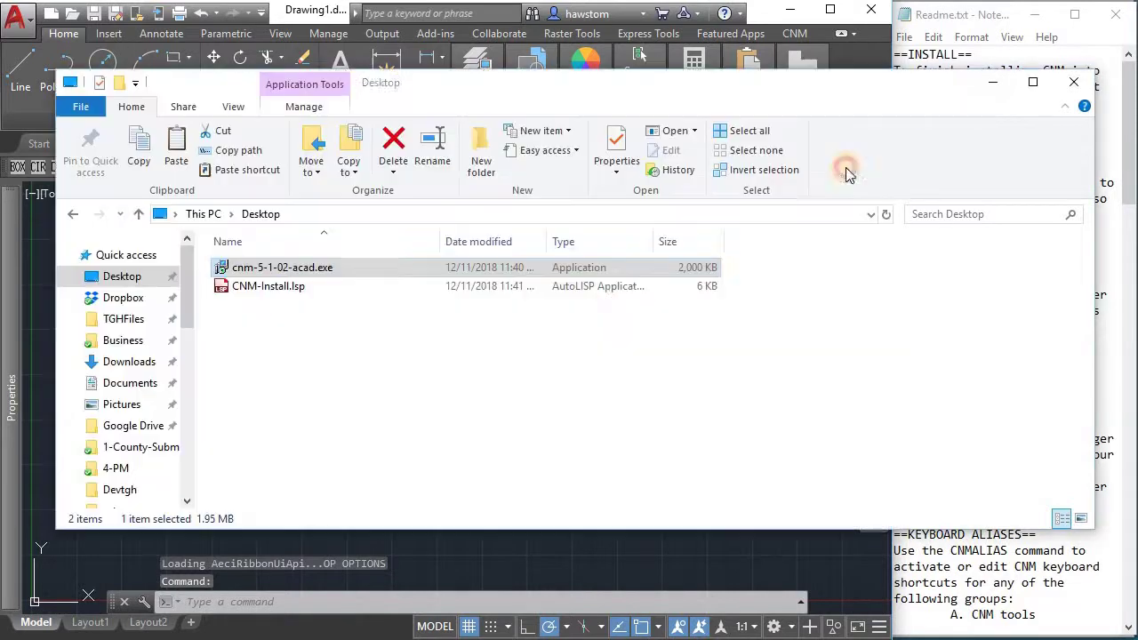
double_click(259, 285)
left_click_drag(259, 285, 424, 570)
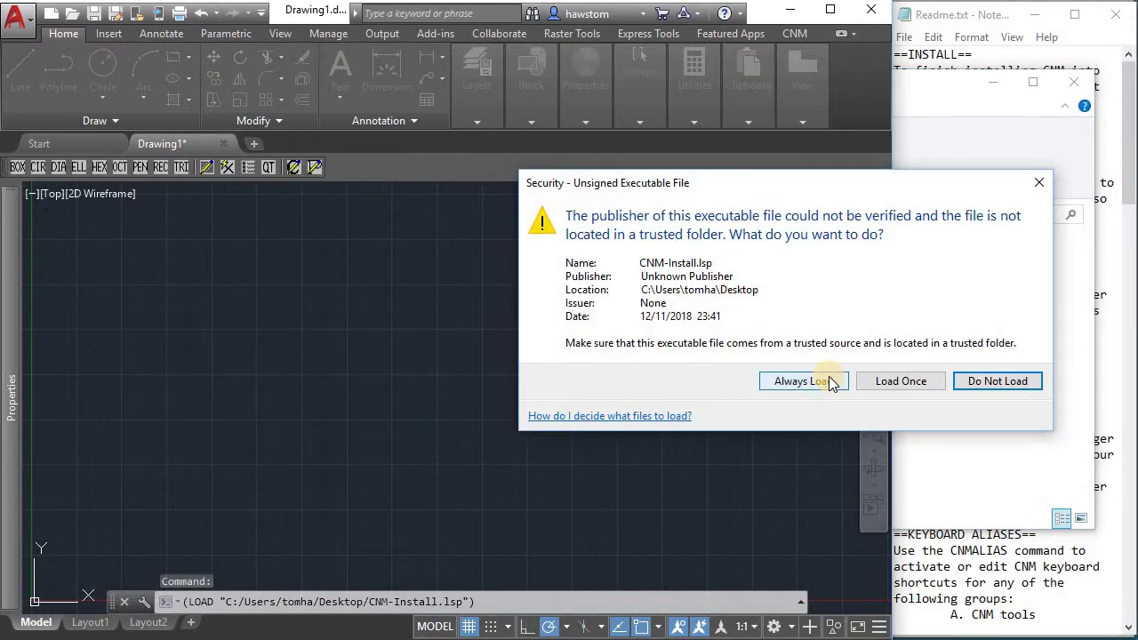
left_click(887, 386)
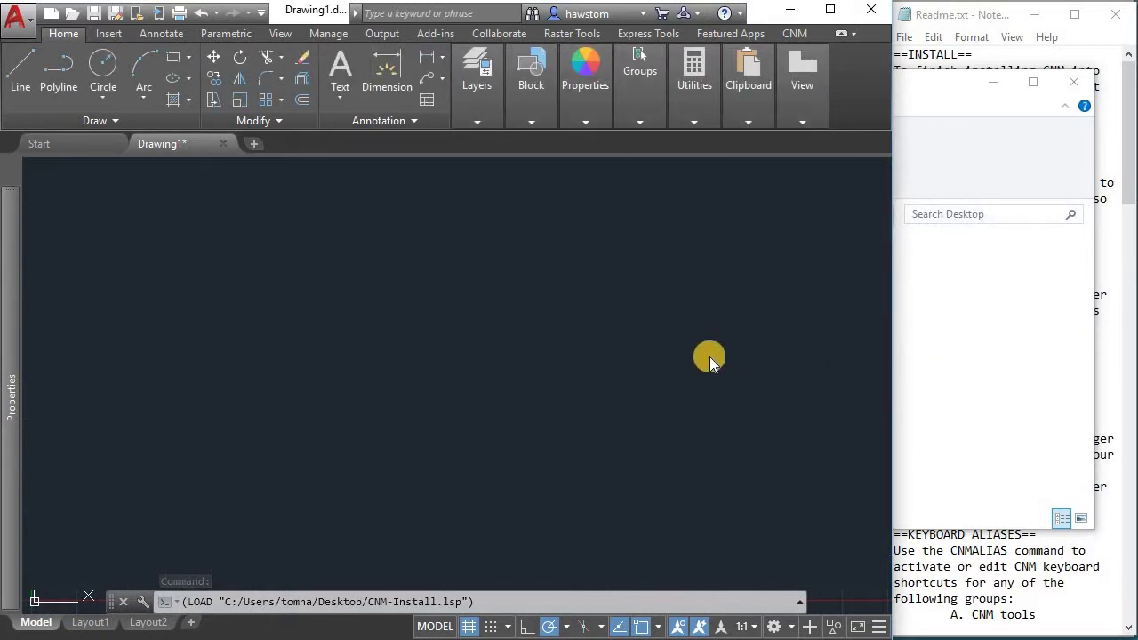
Review the CNM-Install.lsp instruction in Readme.txt and acknowledge the CNM installation messages in AutoCAD
left_click(982, 17)
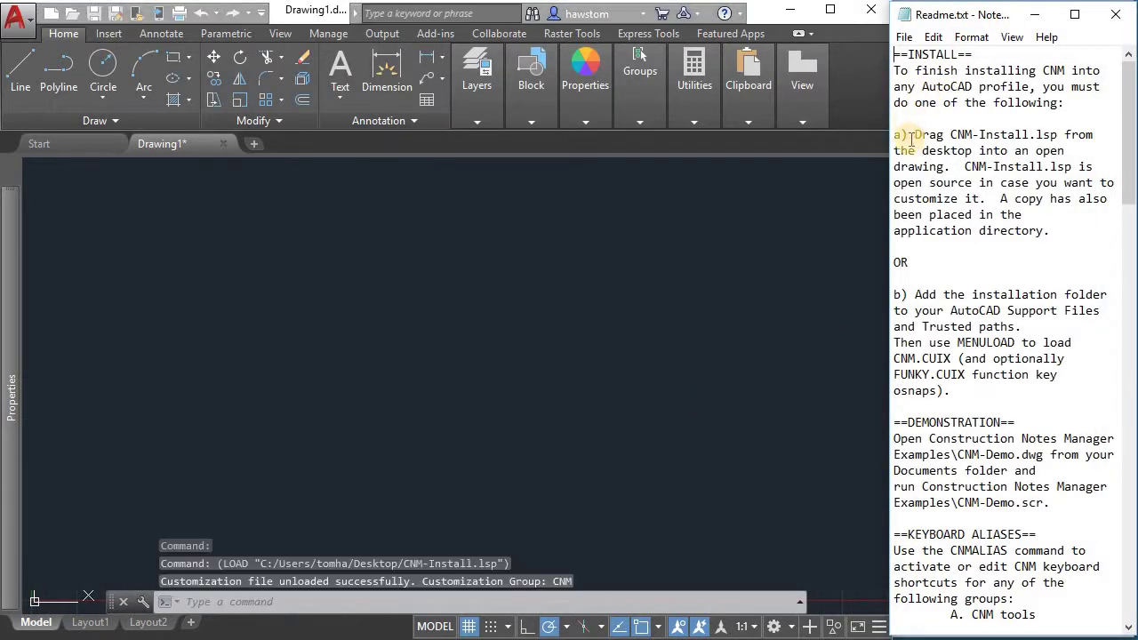
mouse_move(921, 136)
left_mouse_down()
mouse_move(991, 165)
mouse_move(960, 181)
mouse_move(950, 169)
left_mouse_up()
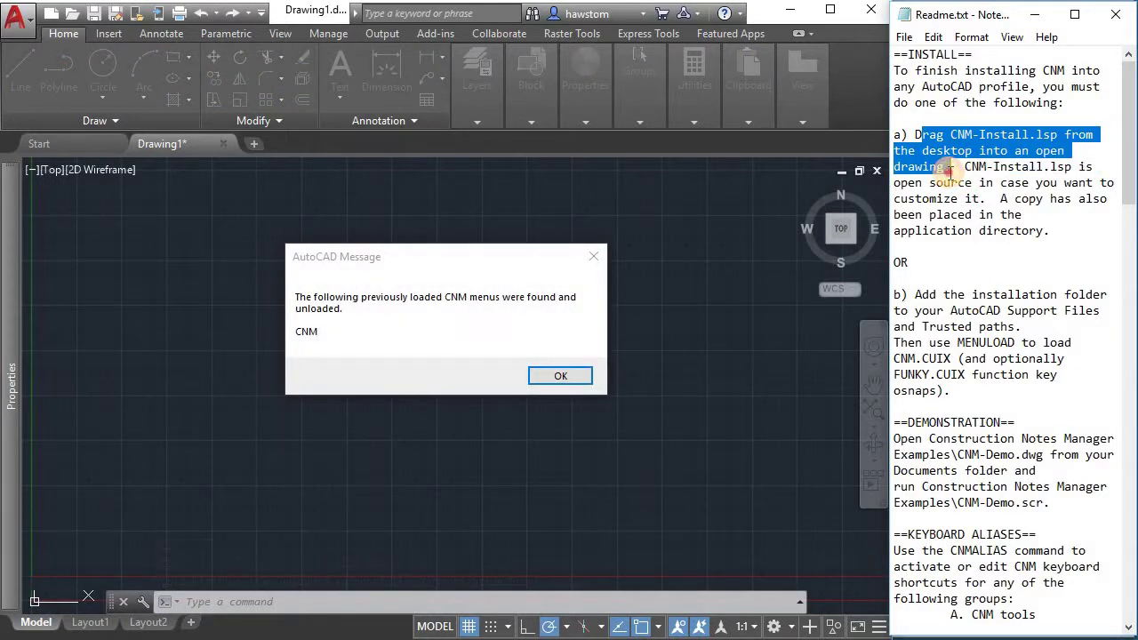
left_click(539, 375)
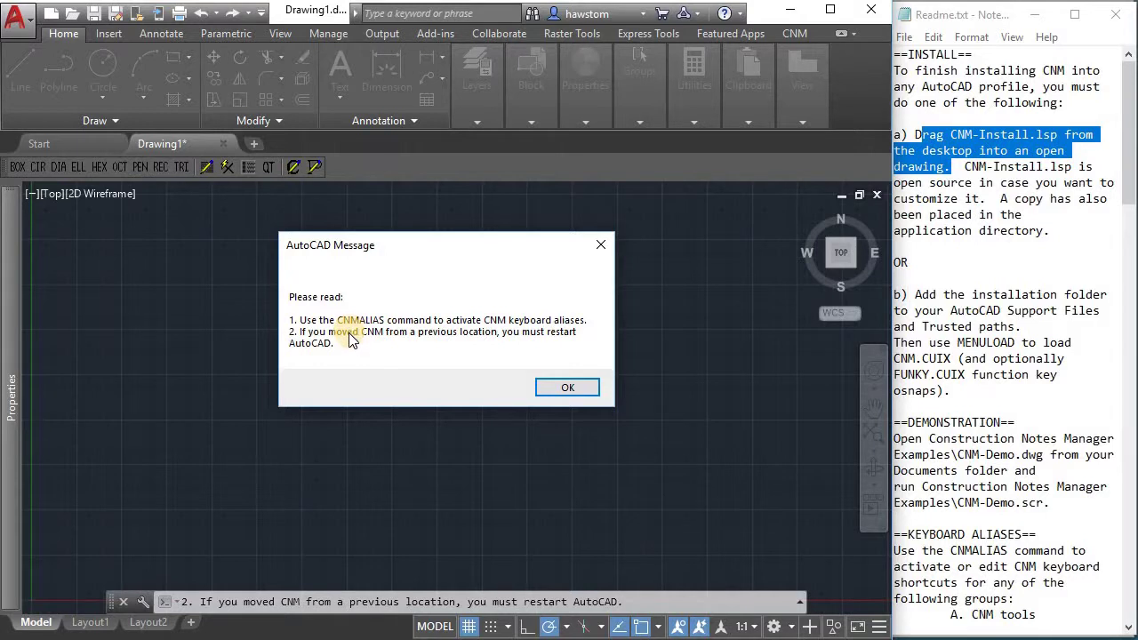
left_click(561, 389)
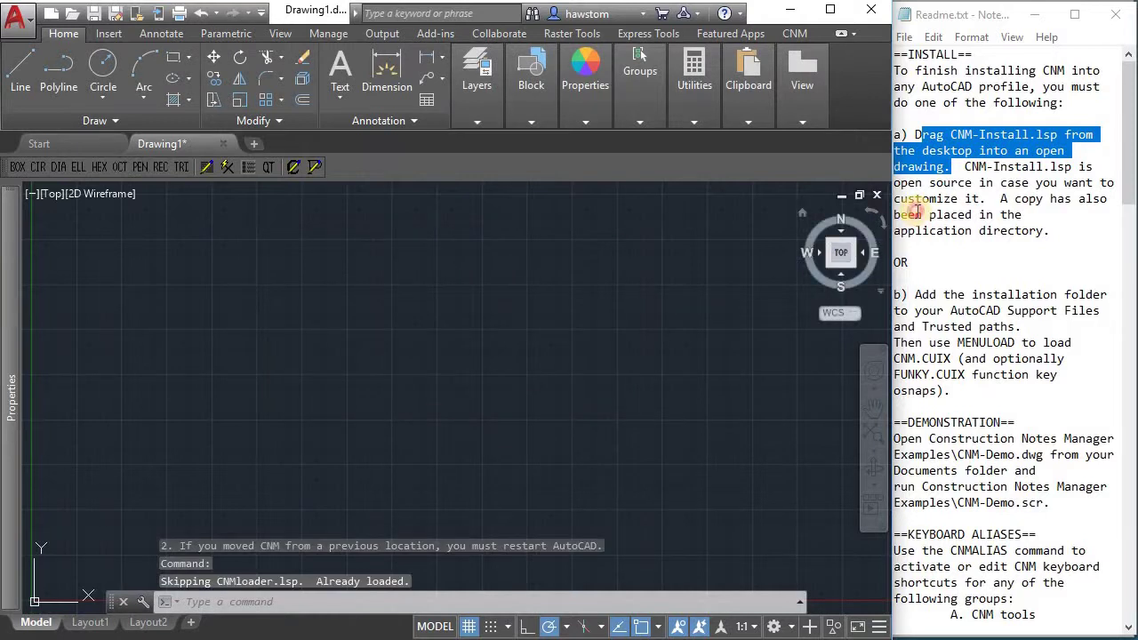
Follow the Readme's demonstration instruction and open CNM-Demo.dwg from the Construction Notes Manager Examples folder in AutoCAD
left_click(916, 210)
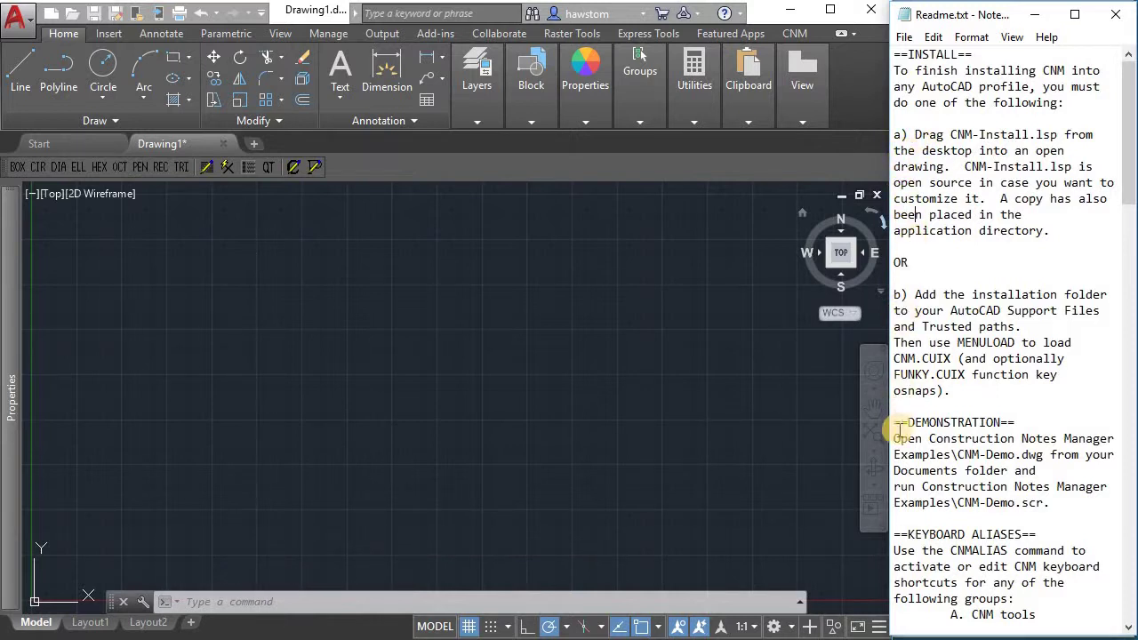
left_click_drag(894, 439, 1006, 487)
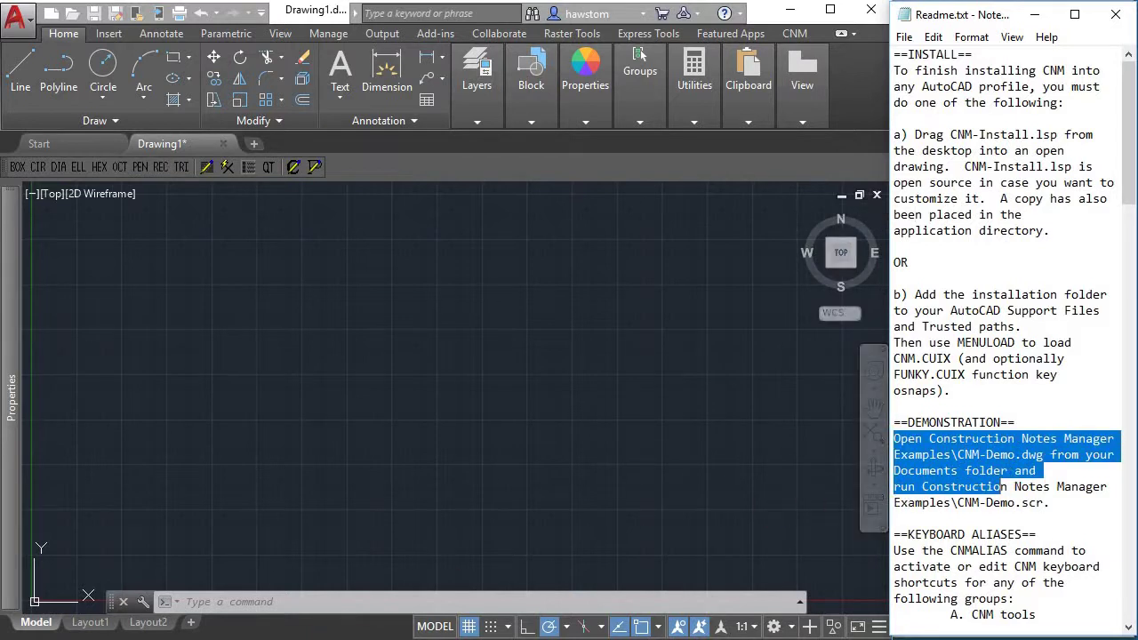
key("alt+Tab")
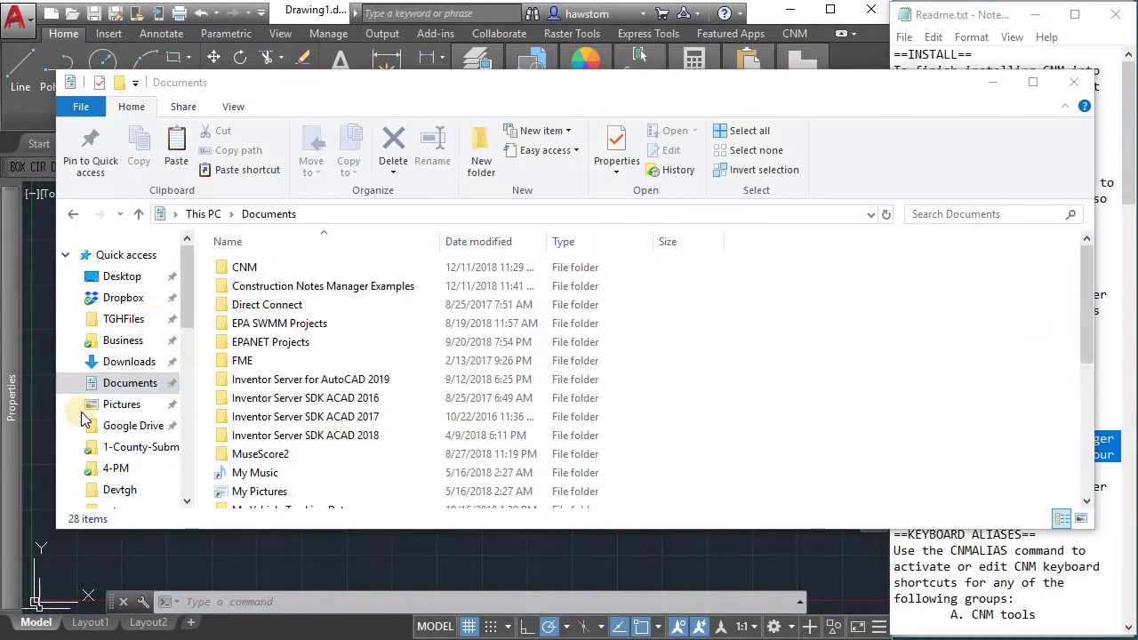
double_click(233, 293)
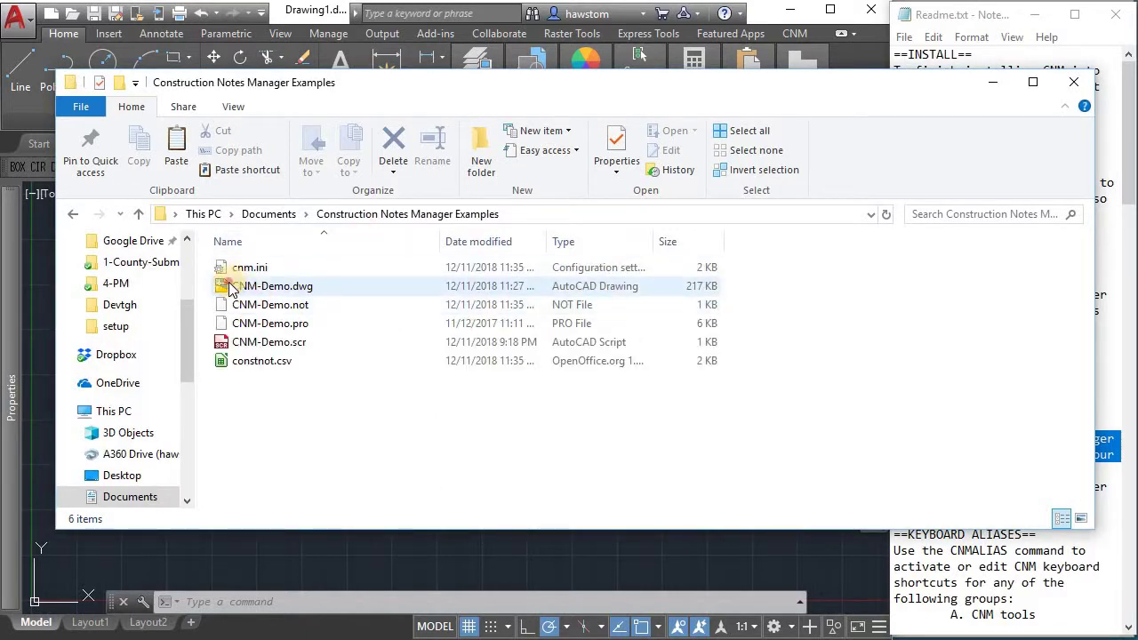
left_click(229, 287)
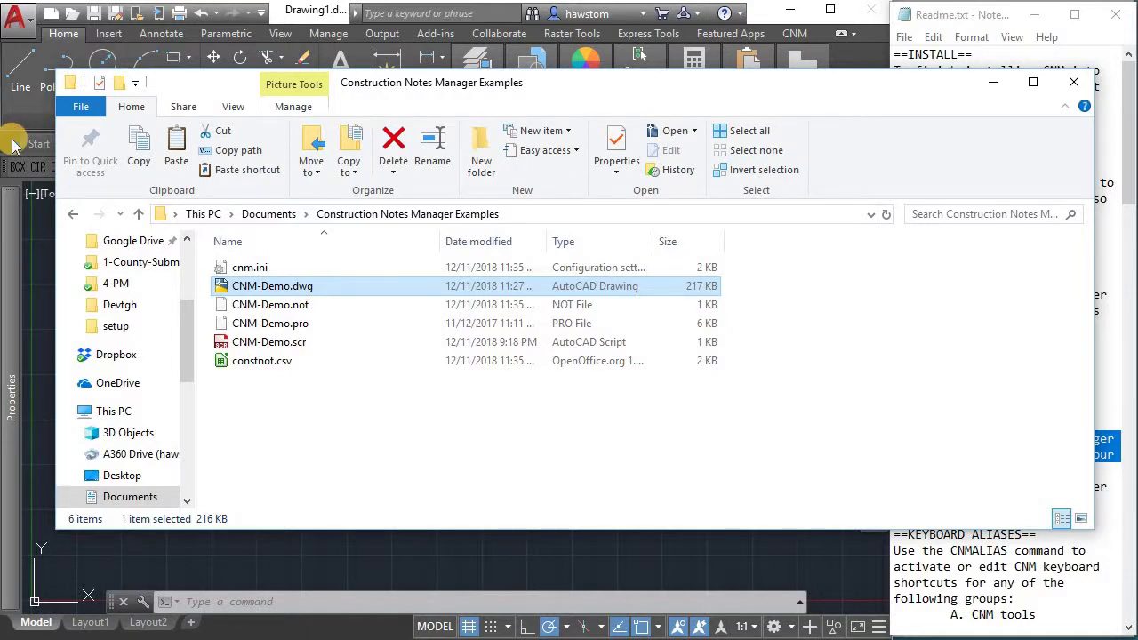
left_click(12, 145)
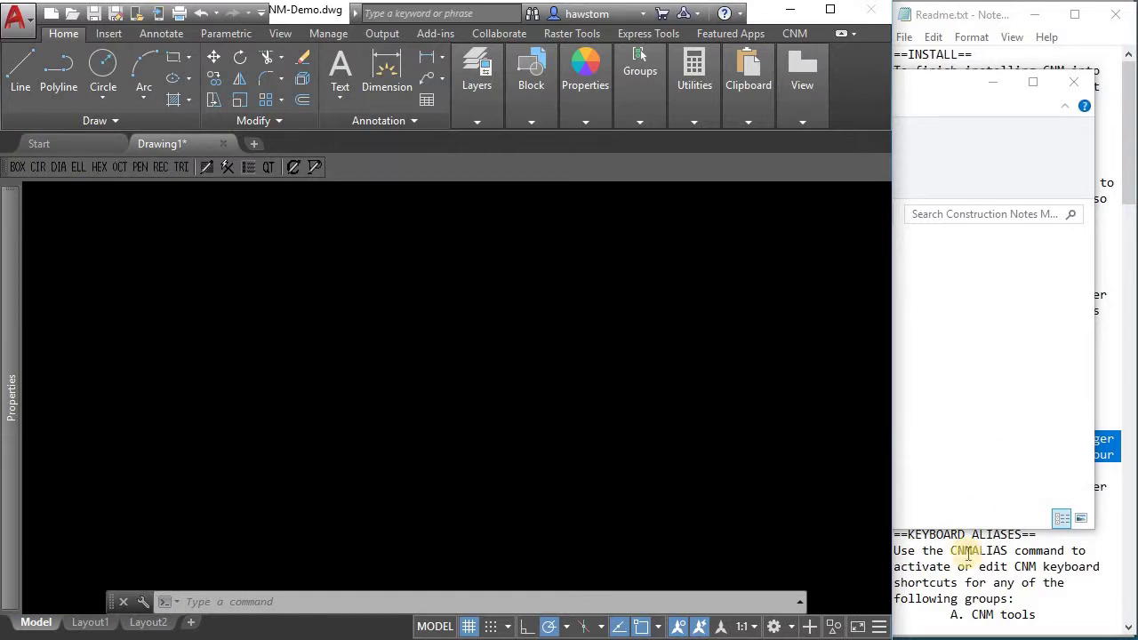
Run the CNM-Demo.scr script from Construction Notes Manager Examples in the CNM-Demo drawing and accept setting WIPEOUTFRAME to 2
left_click(960, 566)
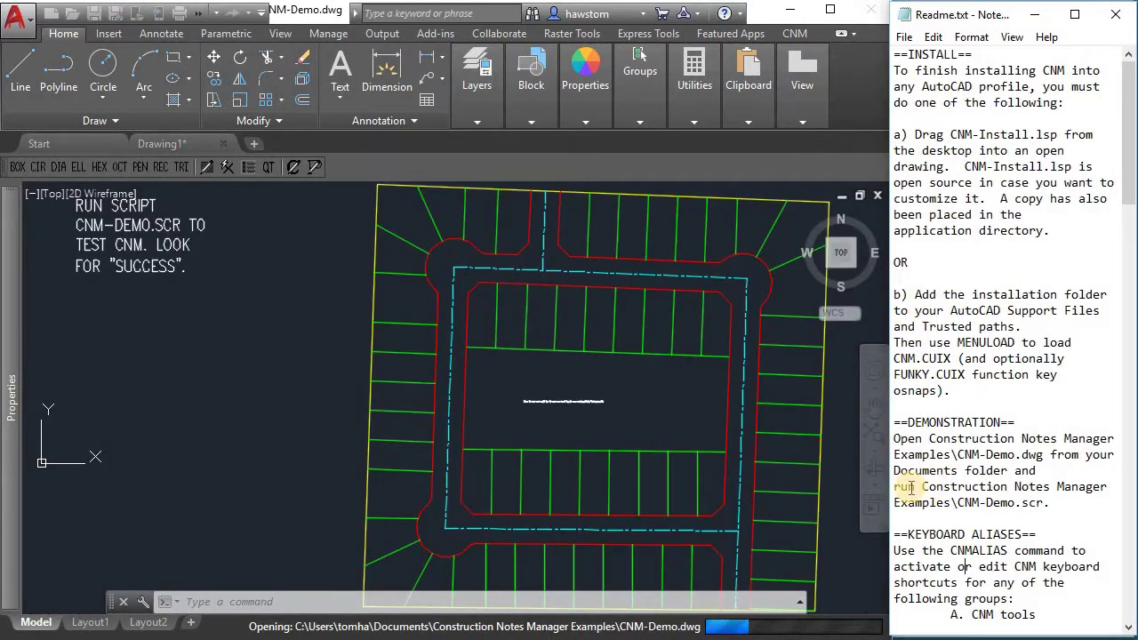
left_click_drag(901, 488, 1043, 503)
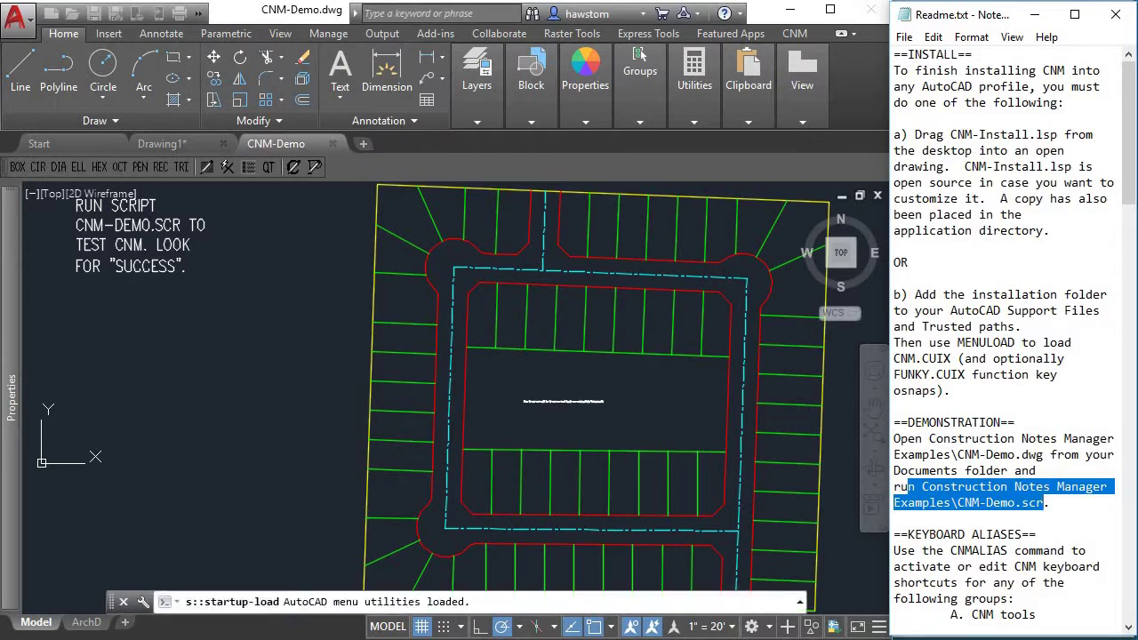
left_click(147, 639)
left_click(224, 381)
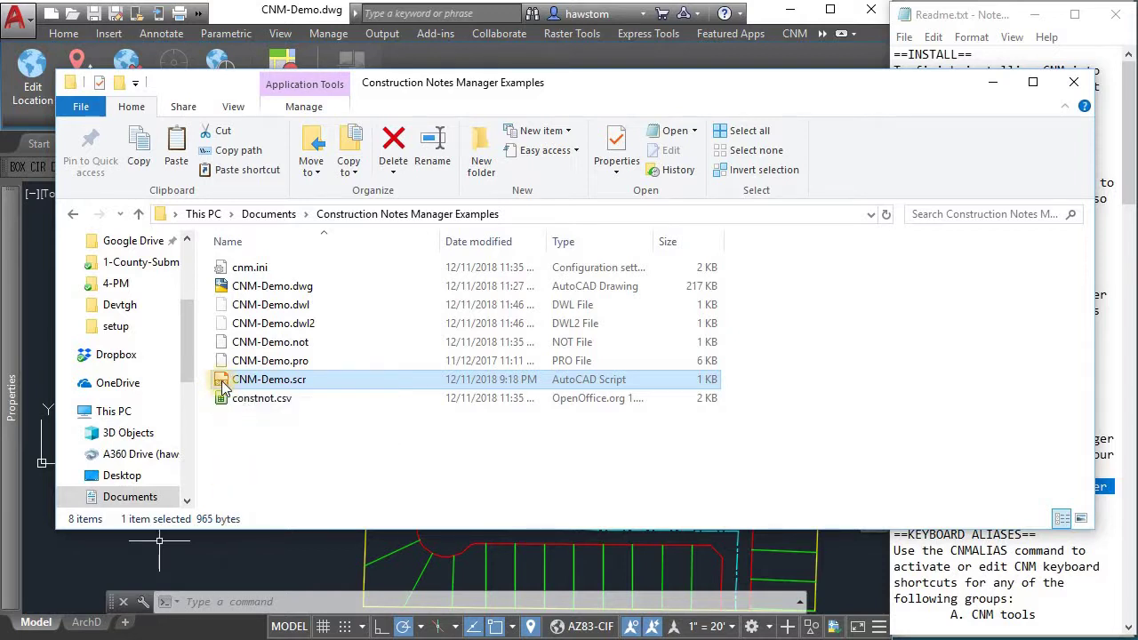
mouse_move(222, 382)
left_mouse_down()
mouse_move(275, 561)
mouse_move(246, 467)
mouse_move(240, 376)
mouse_move(260, 553)
mouse_move(222, 380)
left_mouse_up()
left_click(188, 541)
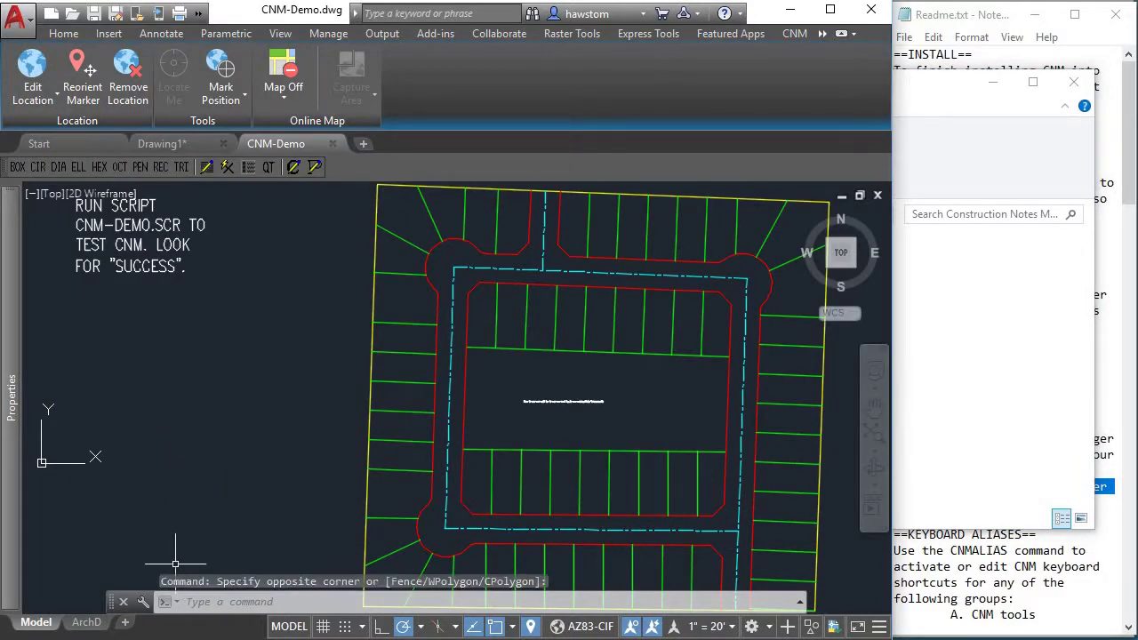
key("alt+Tab")
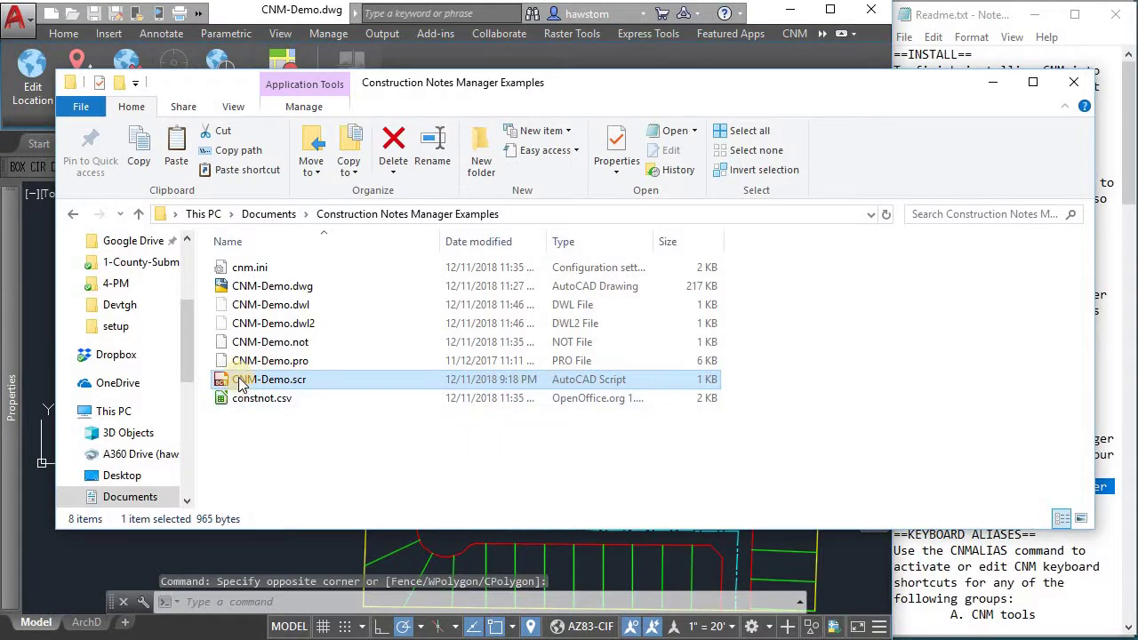
mouse_move(239, 379)
left_mouse_down()
mouse_move(193, 558)
mouse_move(112, 550)
mouse_move(46, 582)
left_mouse_up()
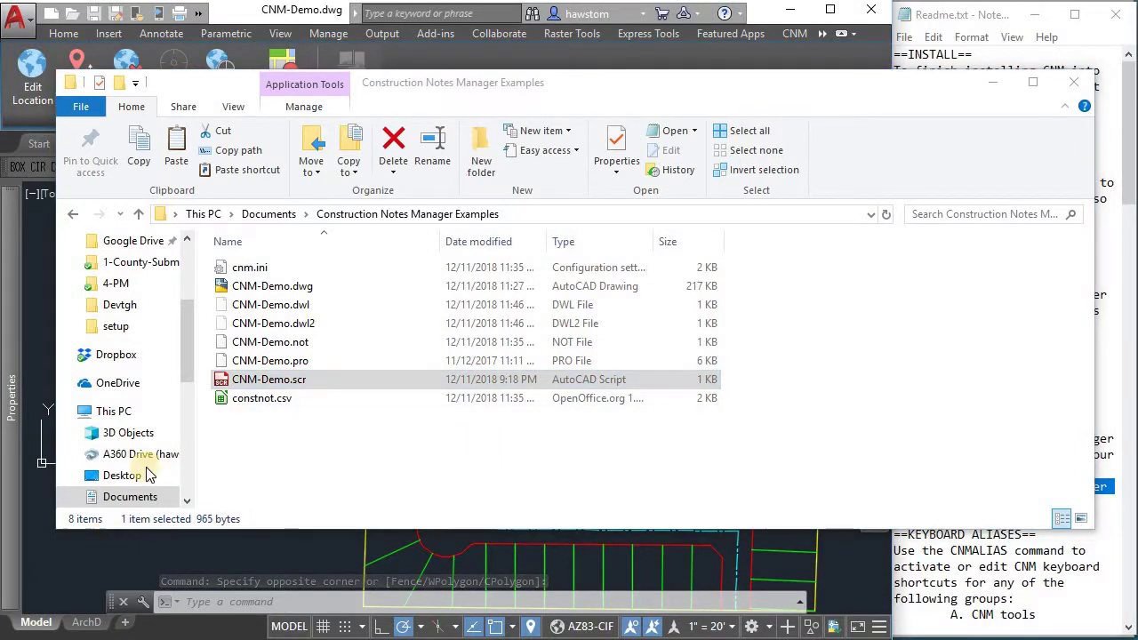
mouse_move(218, 385)
left_mouse_down()
mouse_move(152, 574)
mouse_move(157, 558)
left_mouse_up()
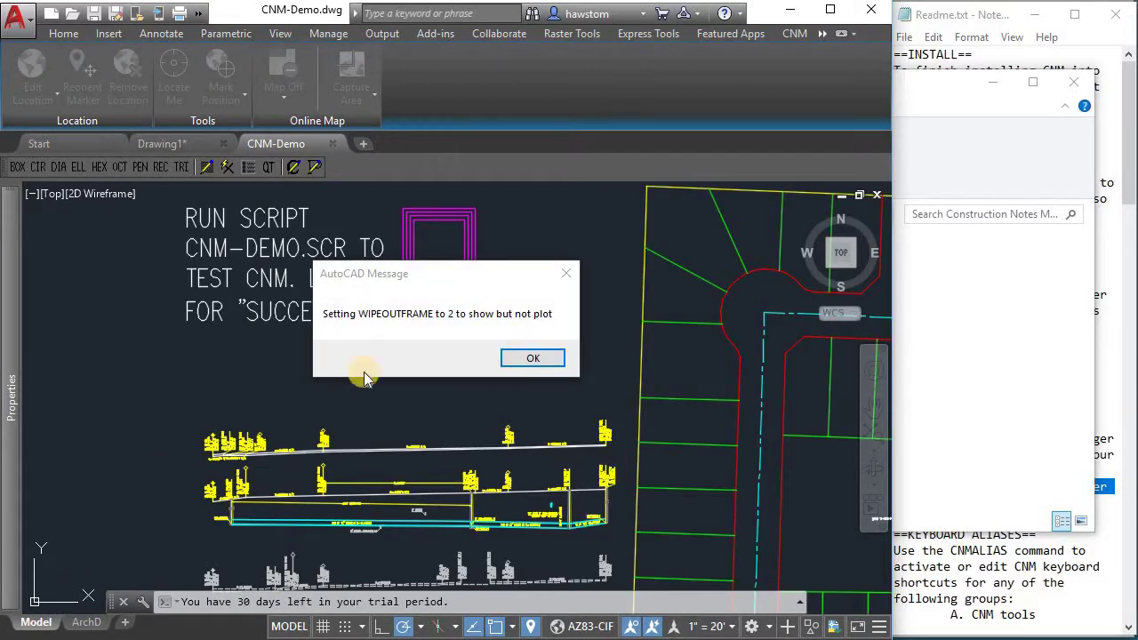
left_click(545, 362)
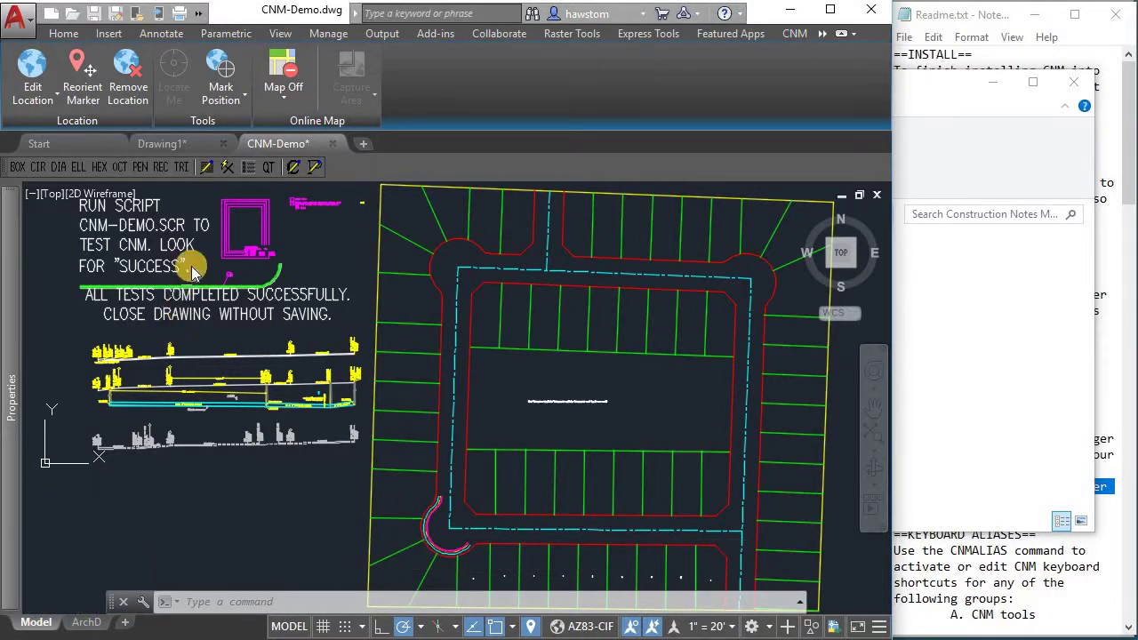
Examine the demo script's drawn pipe, its label and the note callout up close beside the test completion text
scroll(191, 277, "up", 6)
scroll(125, 327, "up", 5)
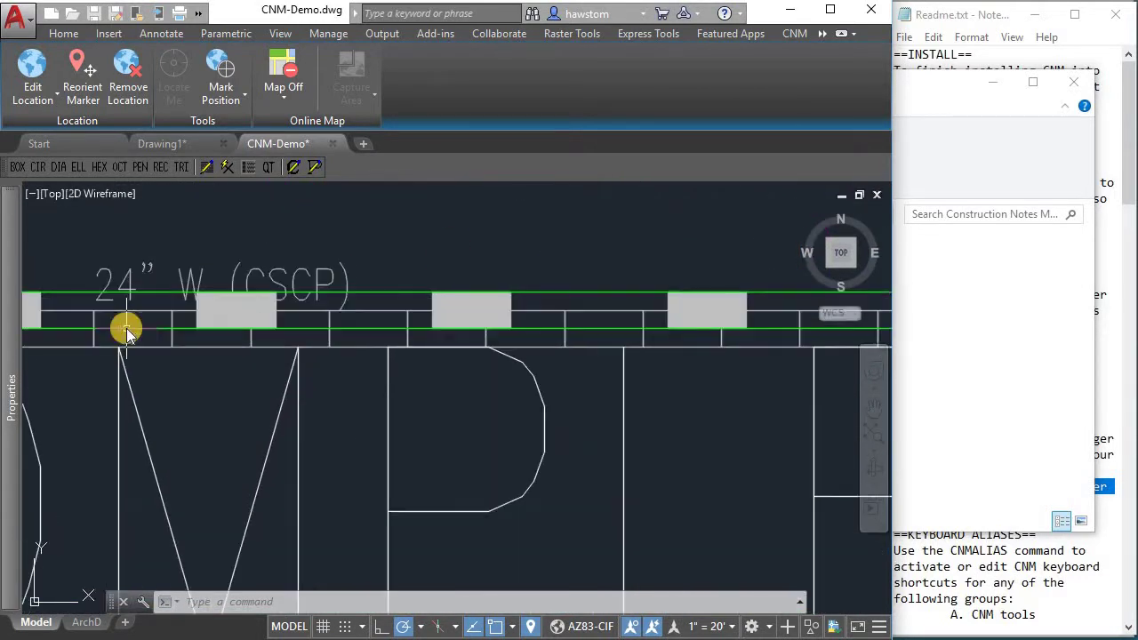
scroll(431, 389, "down", 5)
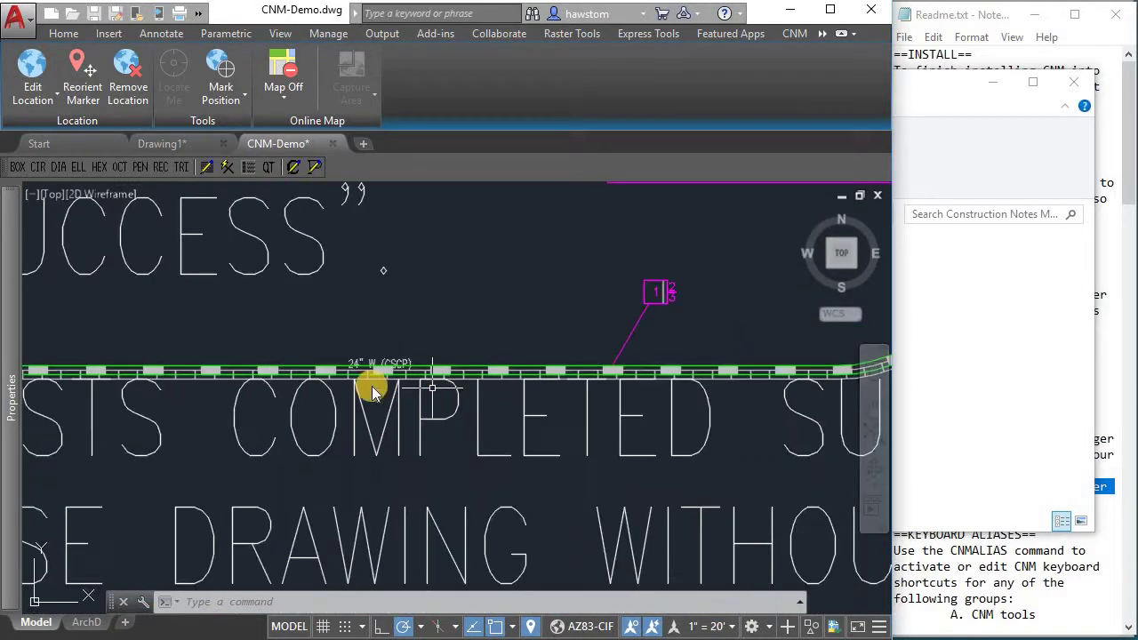
Look over the subdivision layout and demo output in the CNM-Demo drawing, ending with a view of the full drawing extents
scroll(580, 387, "down", 3)
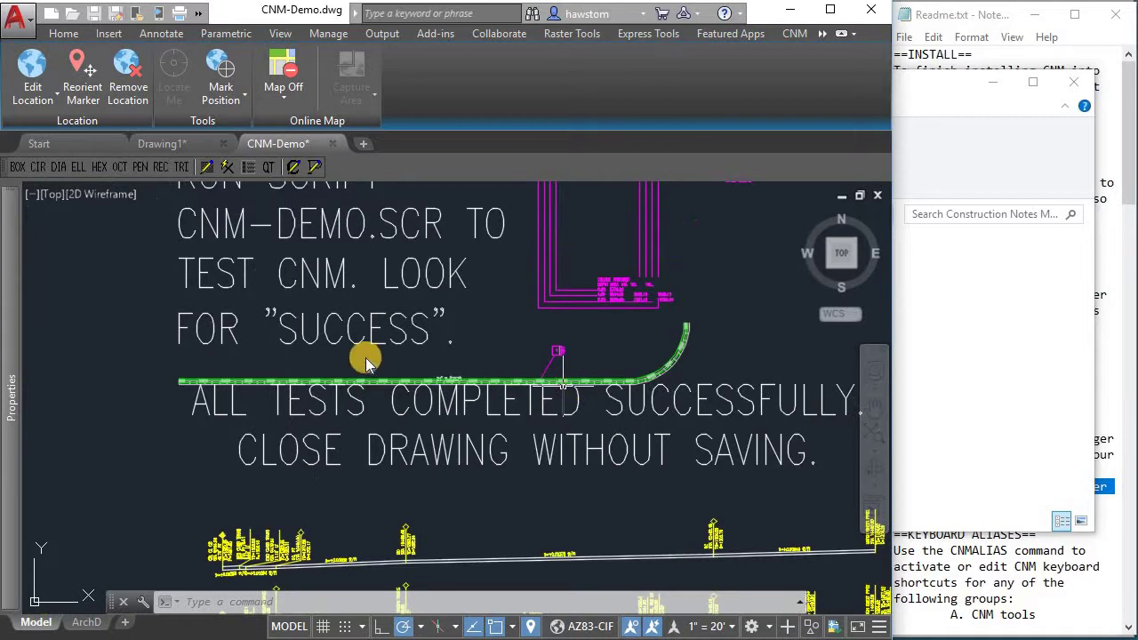
scroll(307, 343, "down", 3)
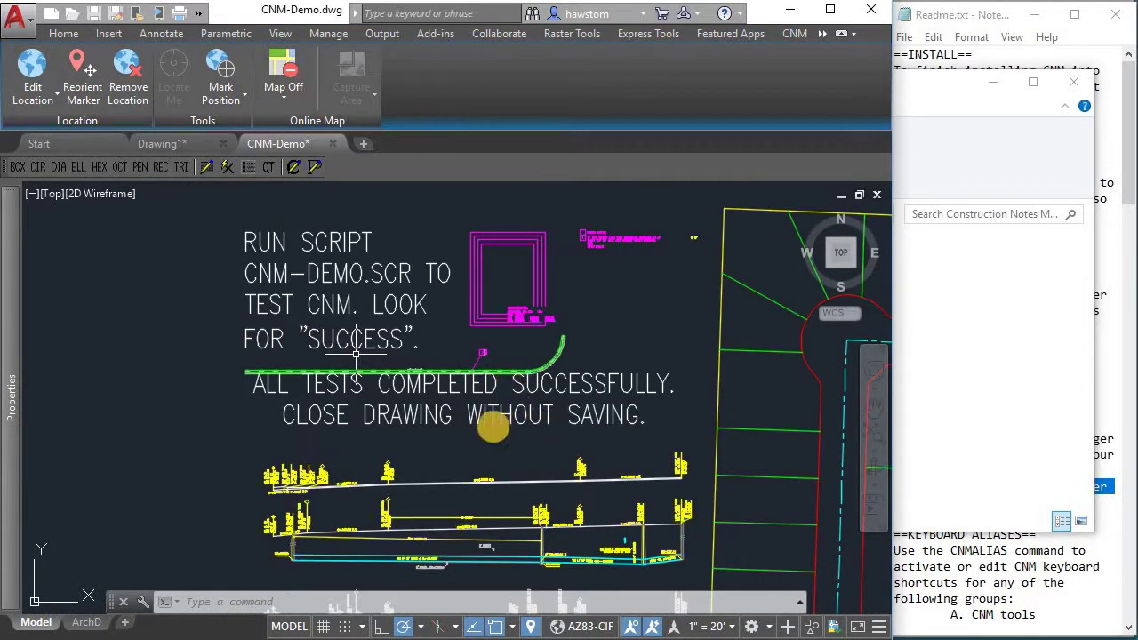
scroll(345, 402, "down", 2)
scroll(328, 392, "down", 2)
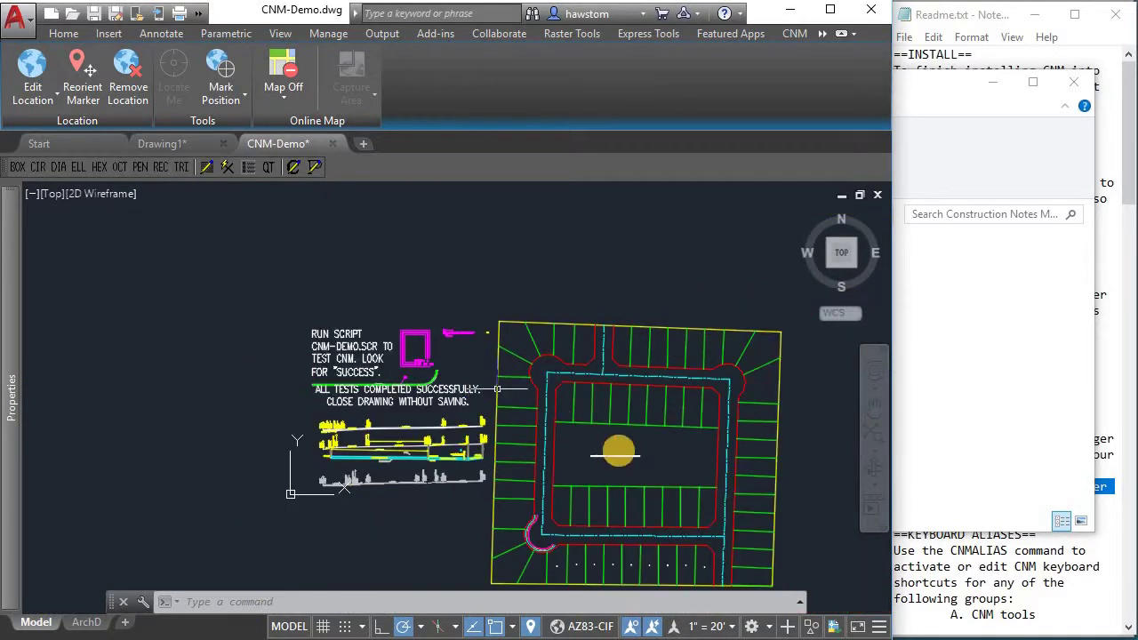
scroll(693, 474, "up", 4)
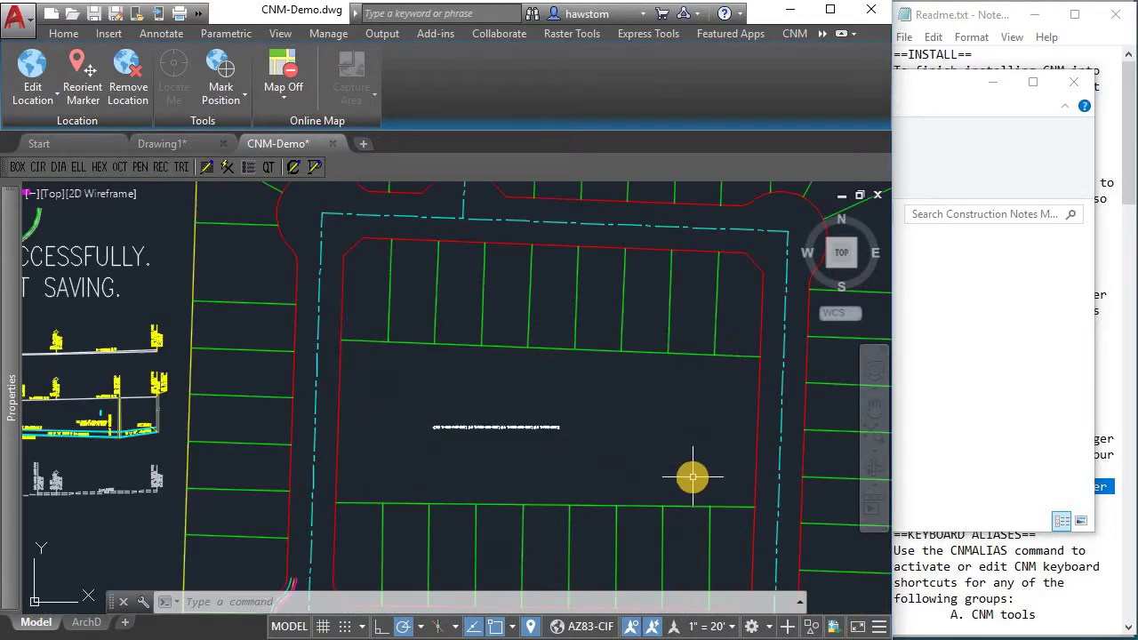
left_click(371, 566)
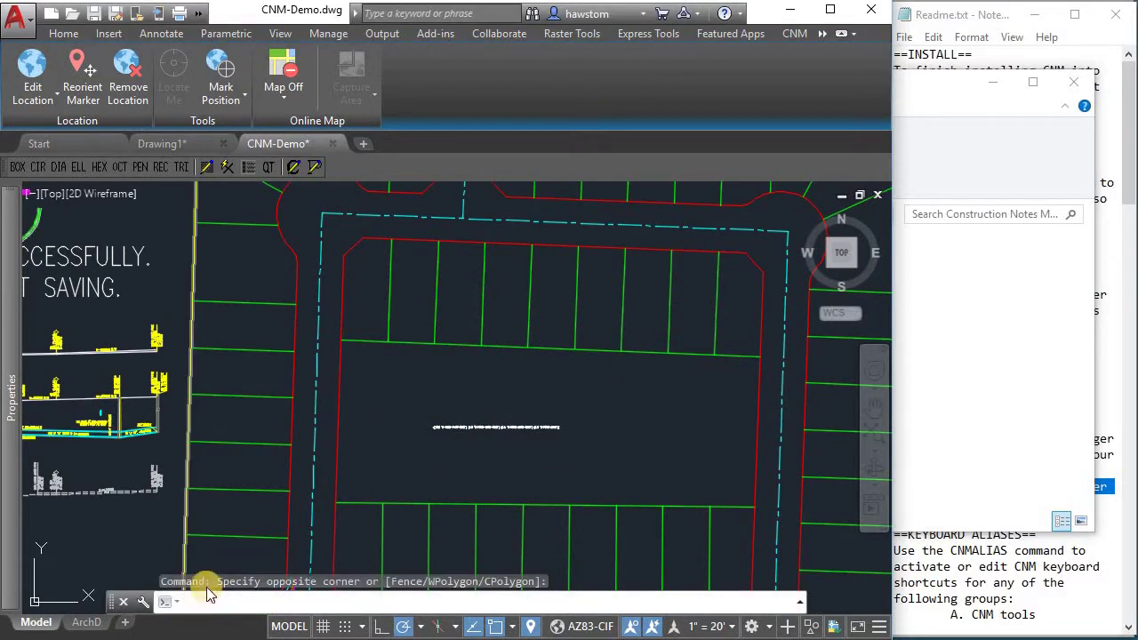
key("Escape")
type("z")
key("Return")
type("e")
key("Return")
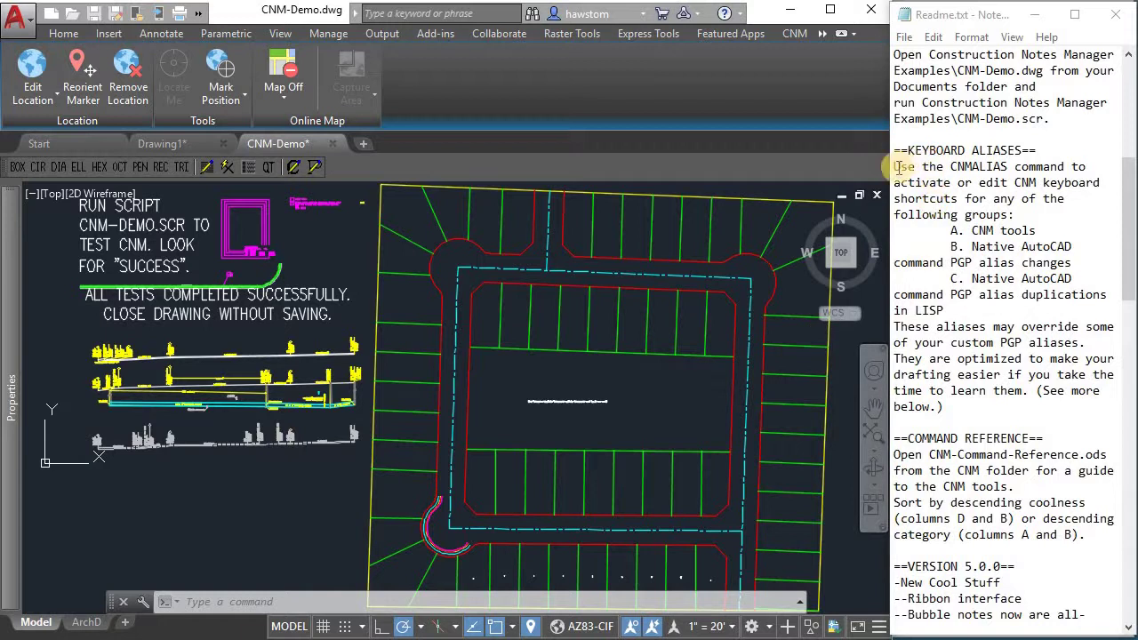
Review the CNMALIAS keyboard aliases and CNM-Command-Reference.ods instructions in Readme.txt
left_click_drag(896, 167, 1038, 232)
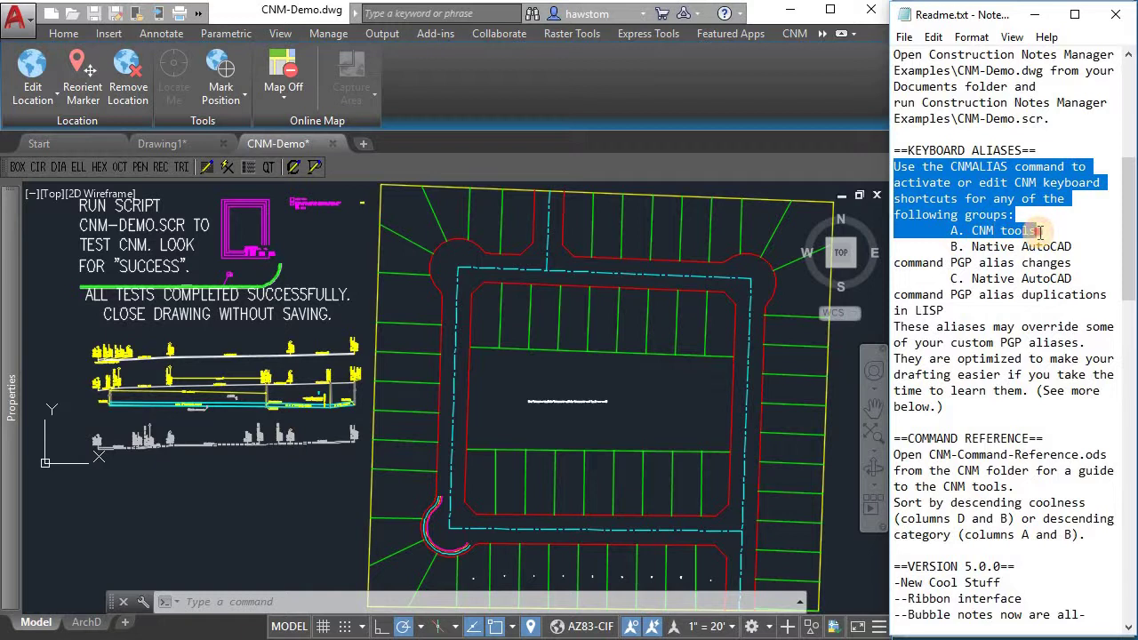
left_click_drag(1040, 231, 993, 230)
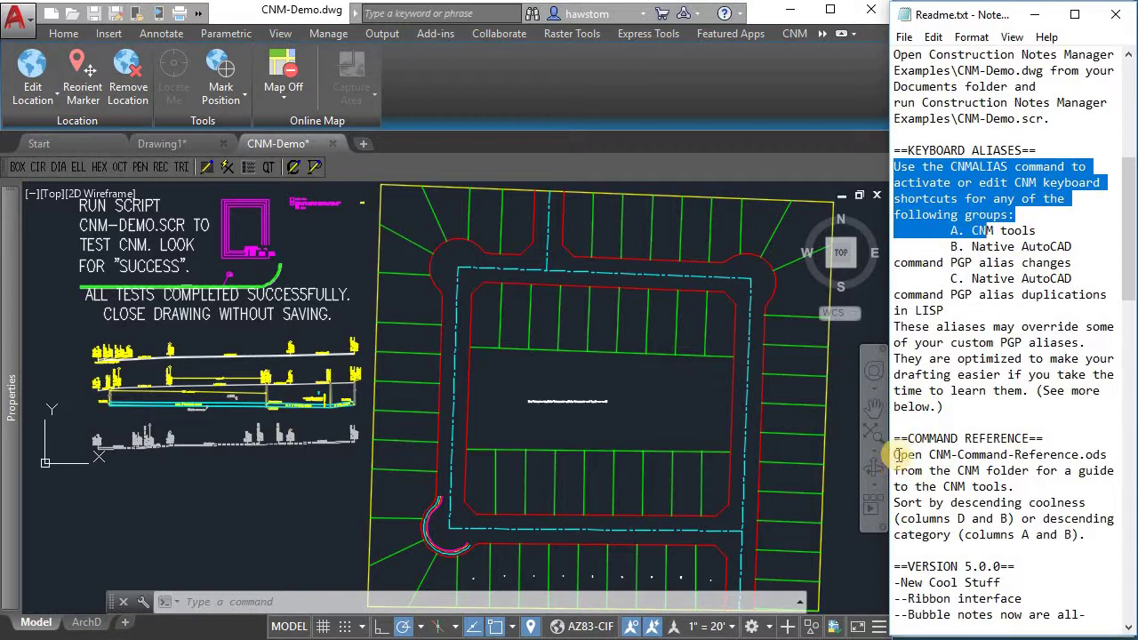
left_click_drag(895, 455, 1084, 535)
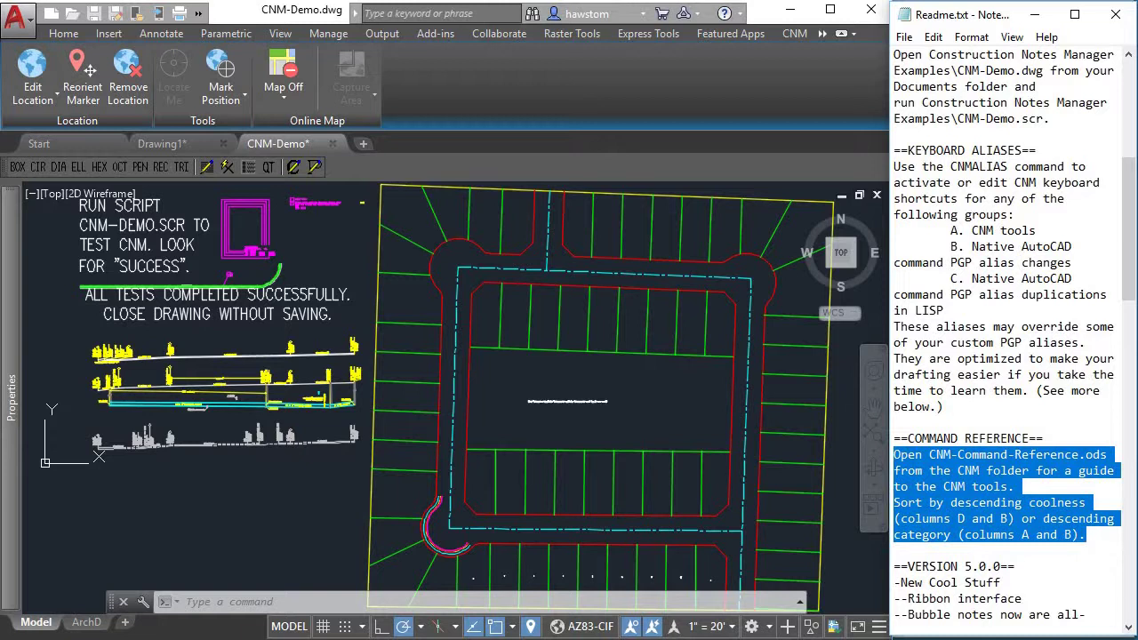
Return to AutoCAD and open the project notes file constnot.csv for editing in LibreOffice Calc, accepting the comma-separated import
left_click(143, 398)
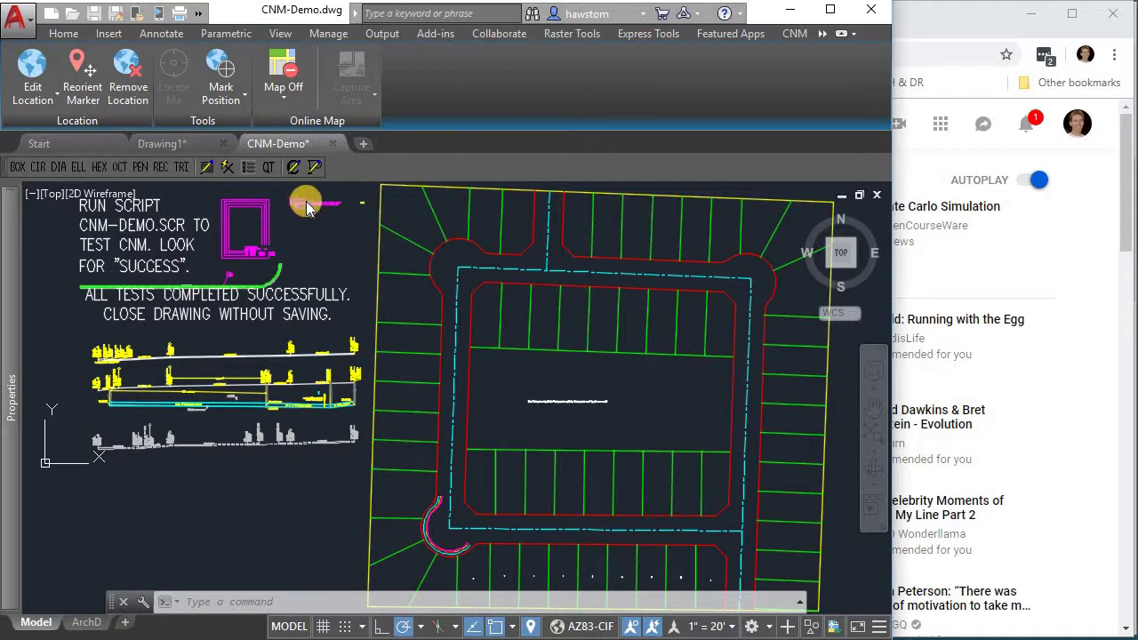
left_click(205, 167)
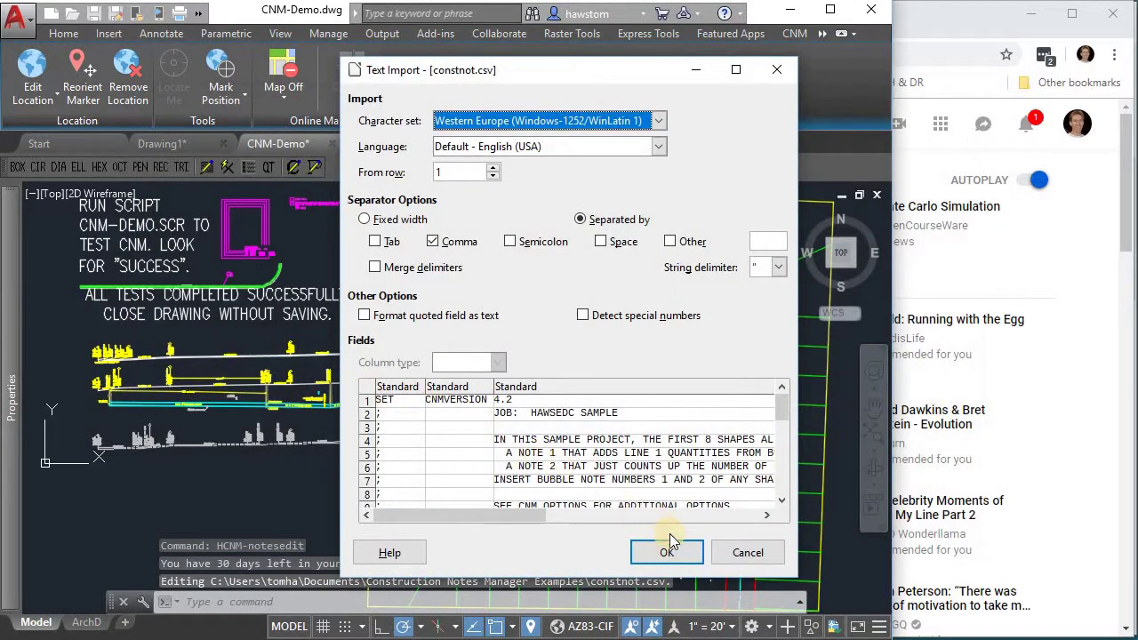
left_click(665, 555)
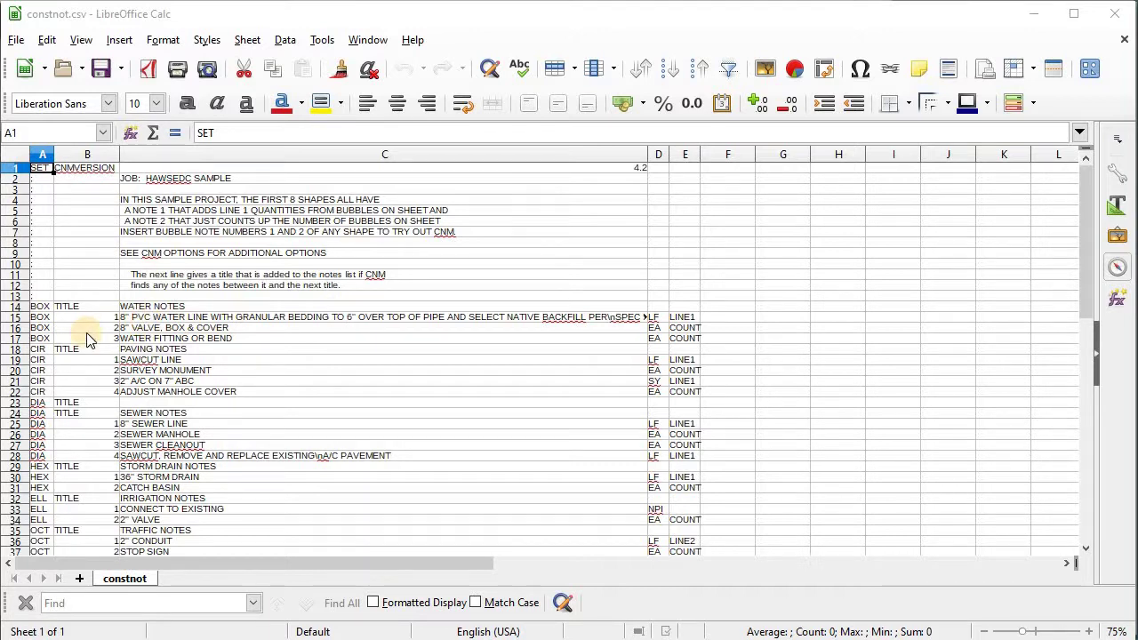
Examine the shape-based note list in constnot.csv, including the numbers, descriptions, units and quantity types of the first two BOX water notes
scroll(87, 341, "down", 6)
scroll(88, 345, "up", 1)
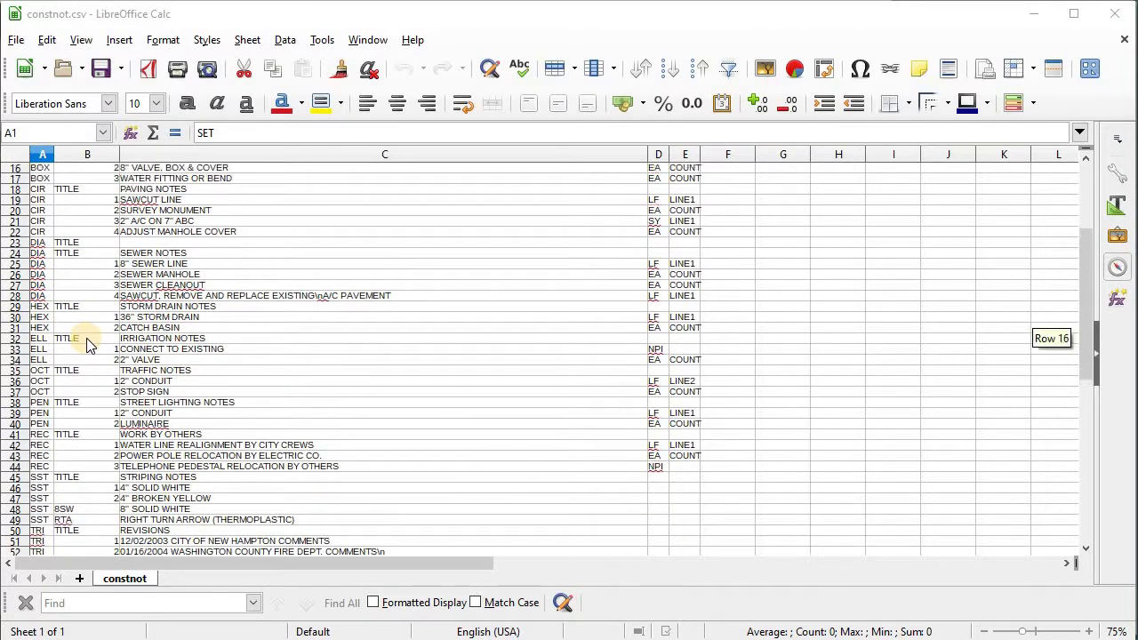
scroll(87, 345, "up", 5)
scroll(36, 373, "down", 3)
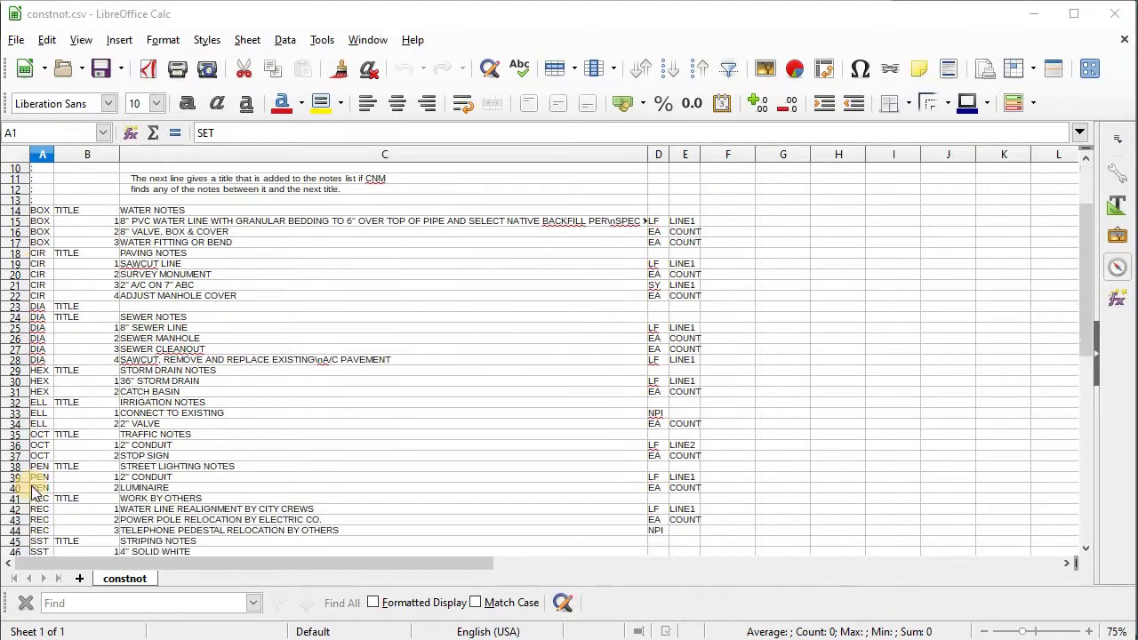
scroll(40, 484, "down", 1)
scroll(84, 355, "up", 4)
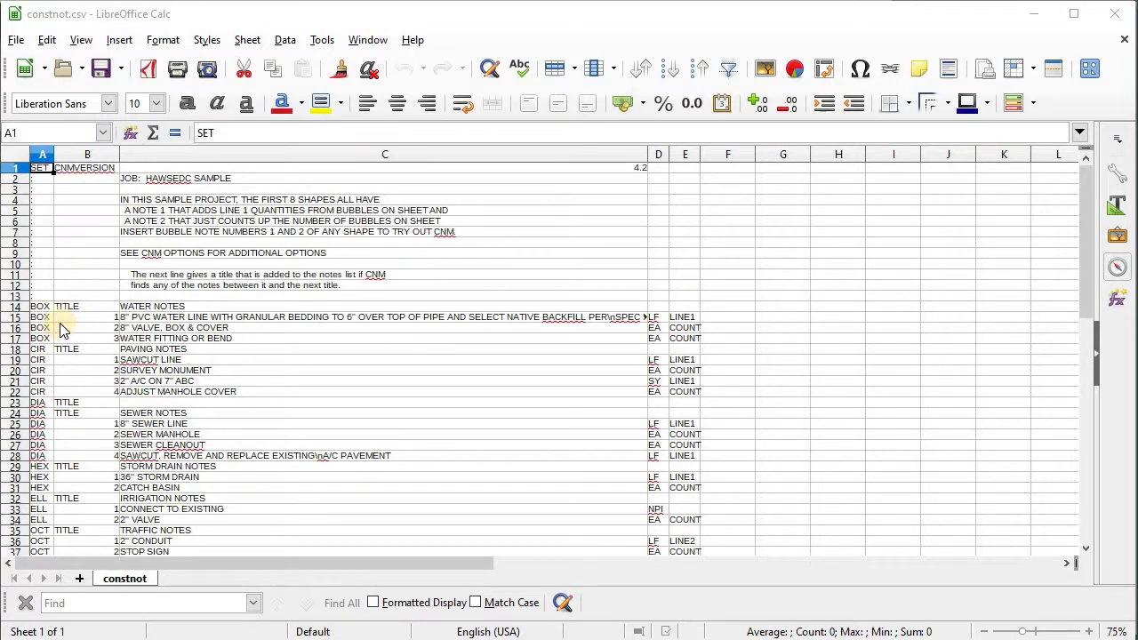
left_click(113, 318)
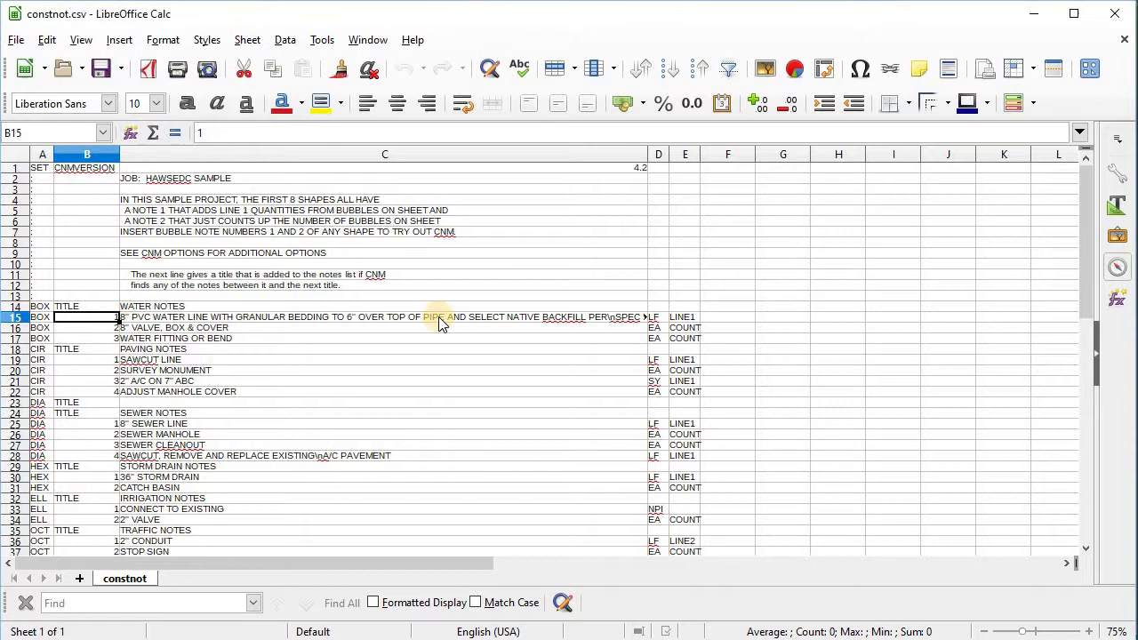
left_click(682, 320)
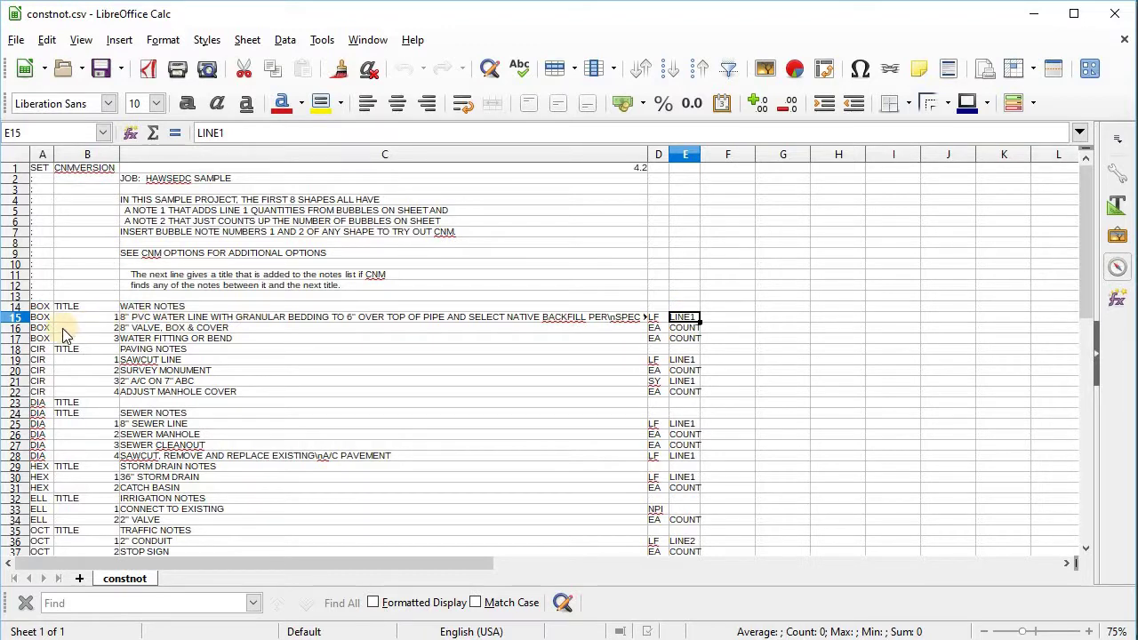
left_click(99, 328)
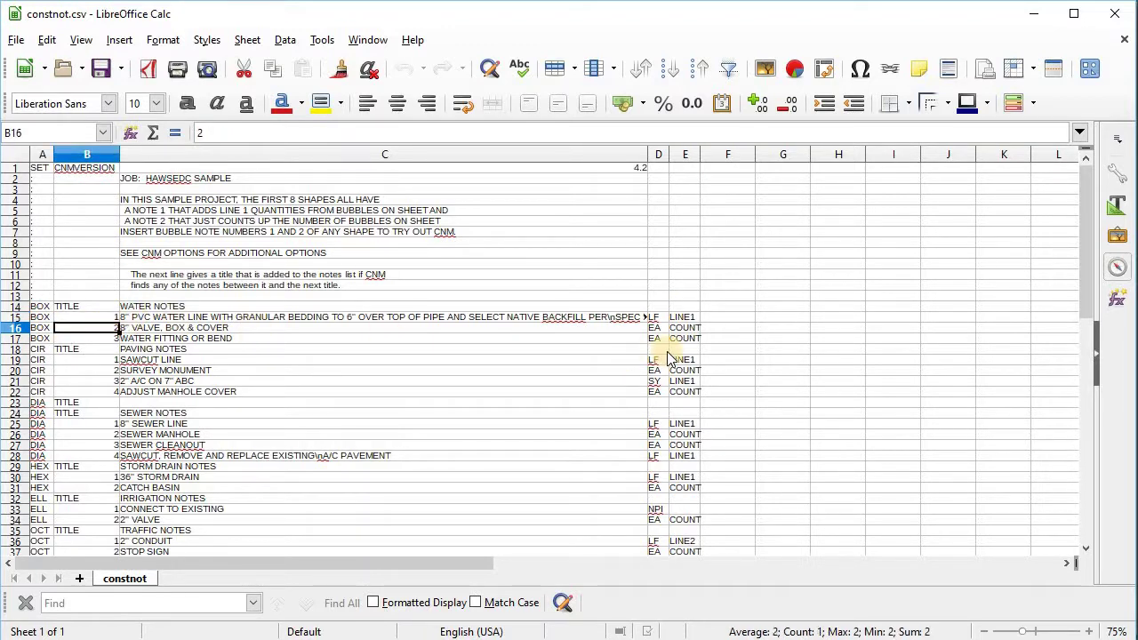
left_click(685, 329)
left_click(648, 329, "shift")
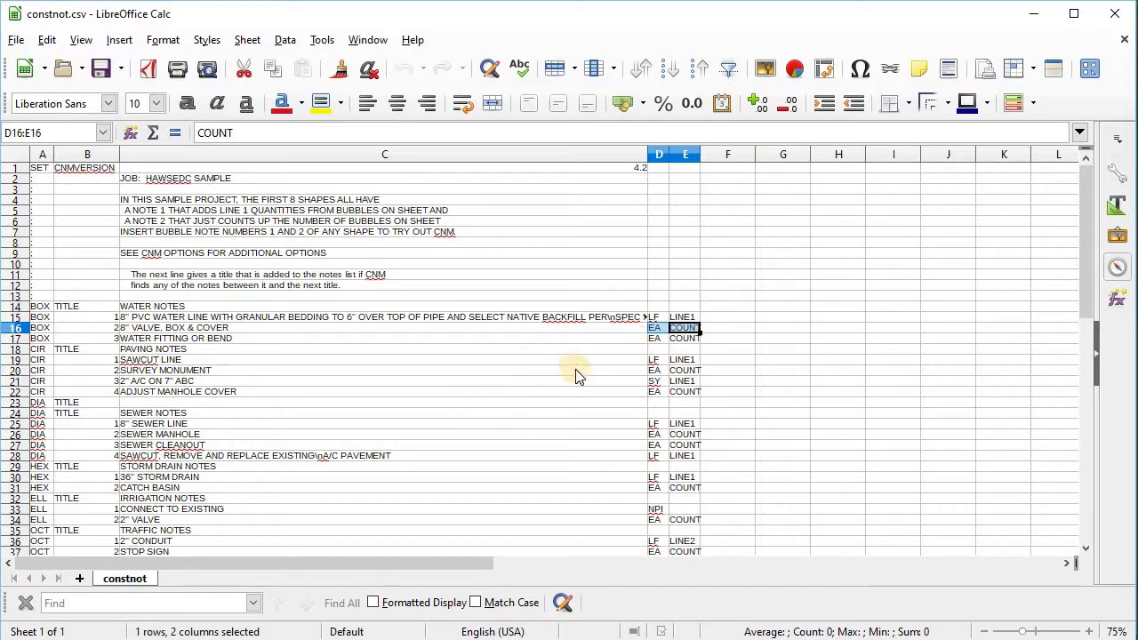
left_click(135, 317)
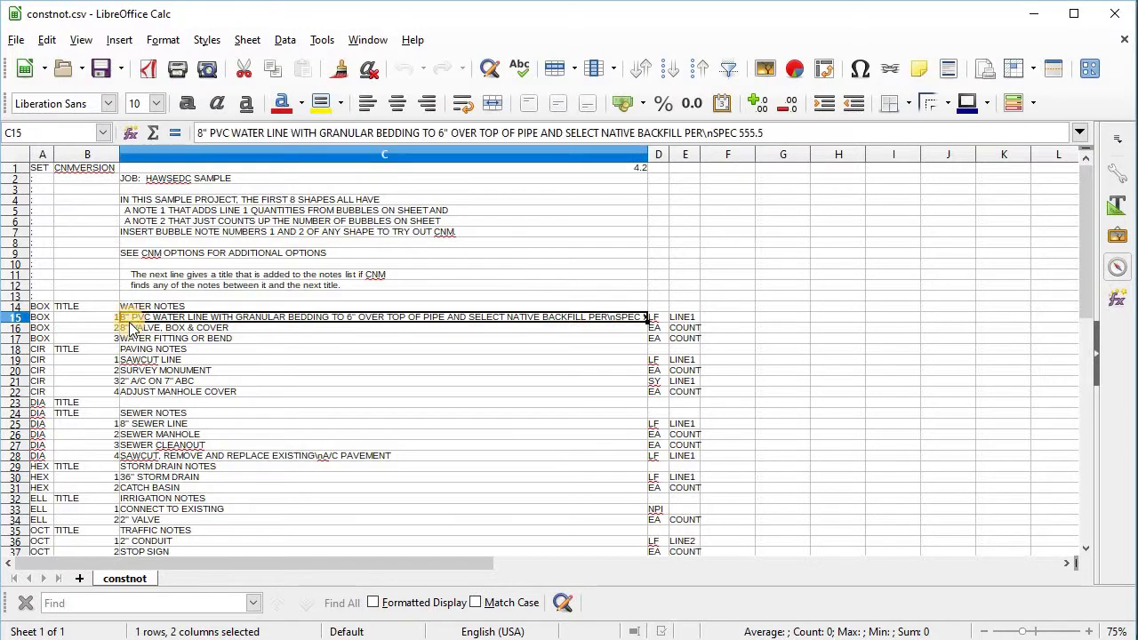
key("Home")
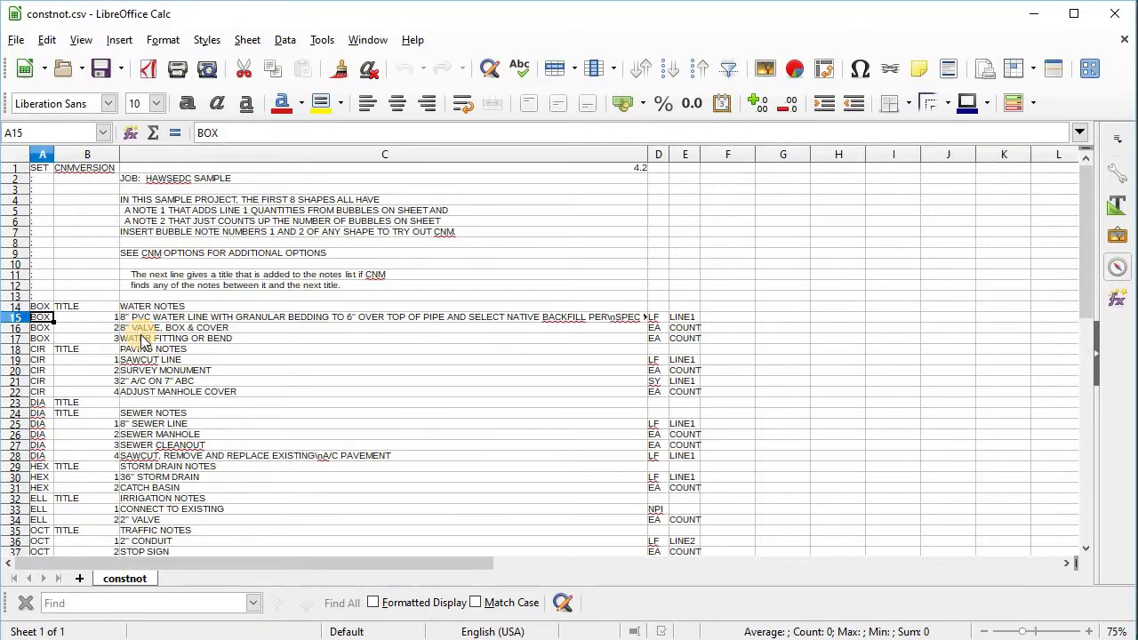
type("1")
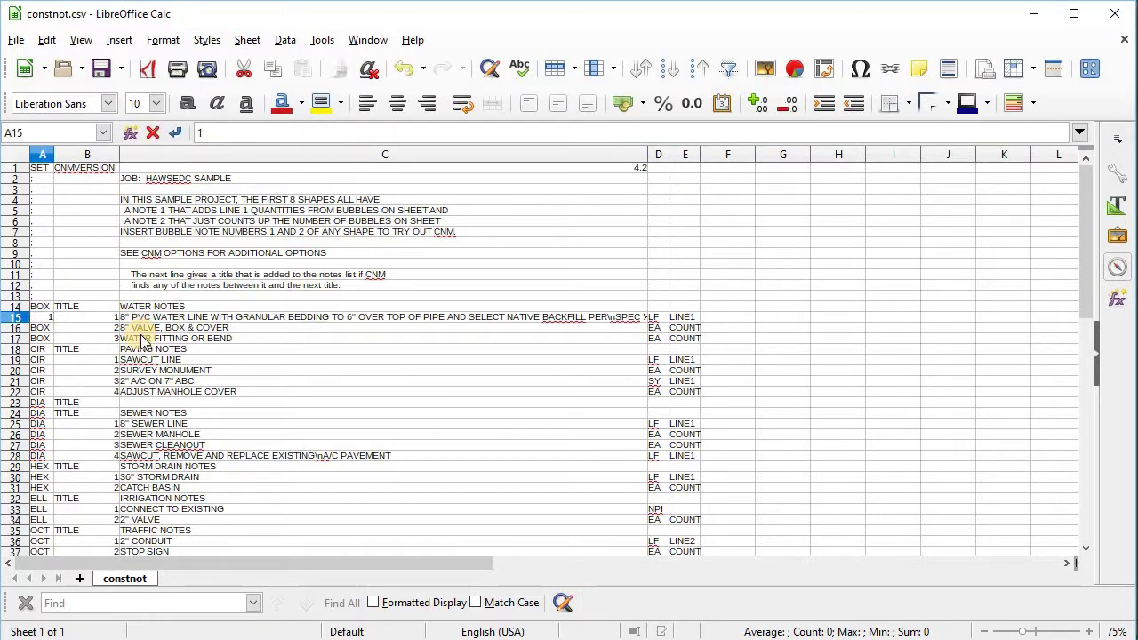
key("Escape")
key("Right")
key("Right")
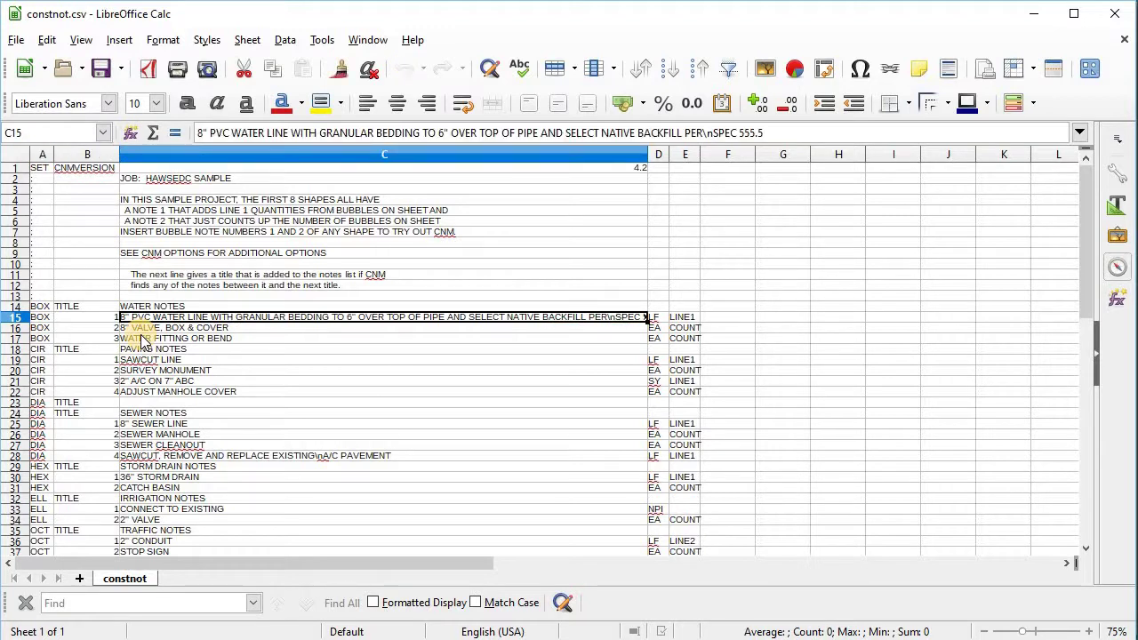
Change the pipe size in BOX note 1's description to 12" and save constnot.csv in Text CSV format
key("F2")
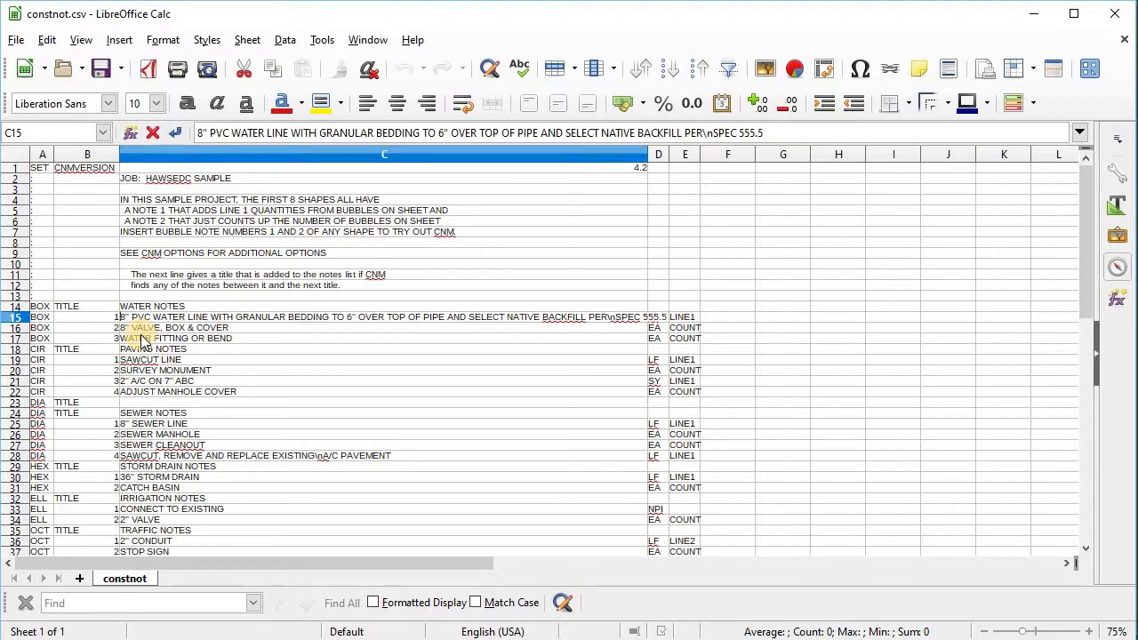
type("12")
key("Delete")
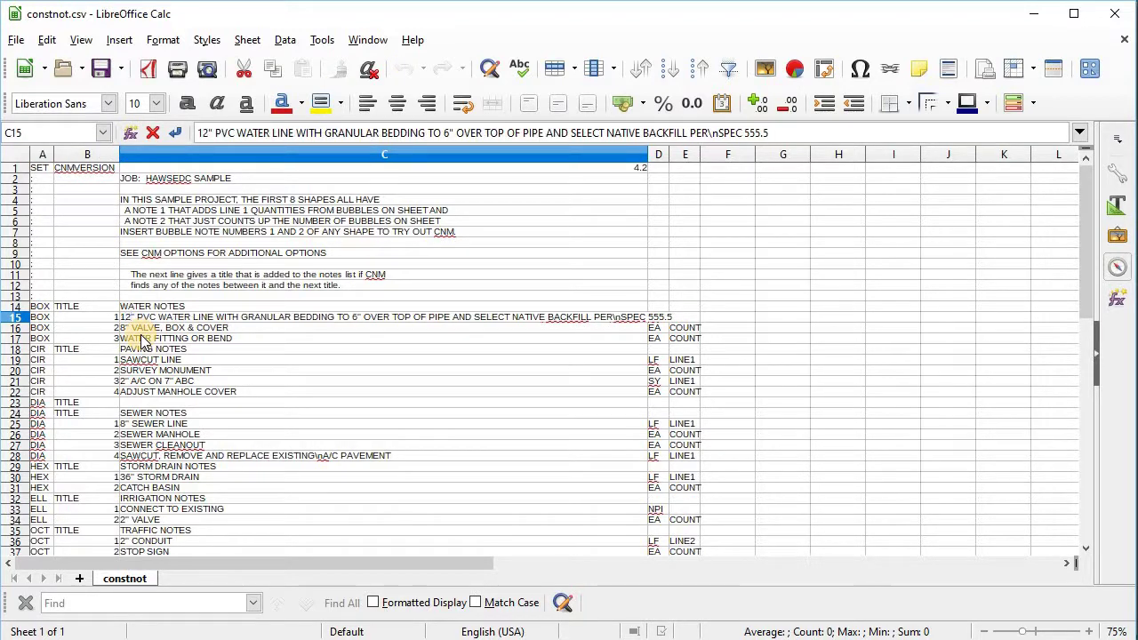
key("Return")
key("ctrl+s")
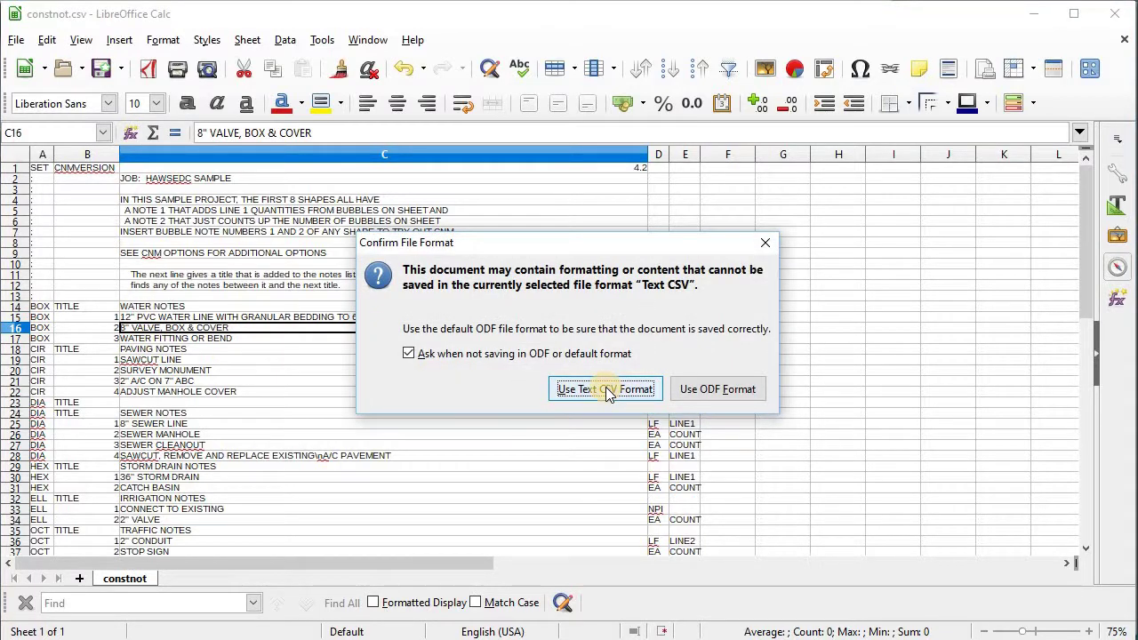
left_click(605, 390)
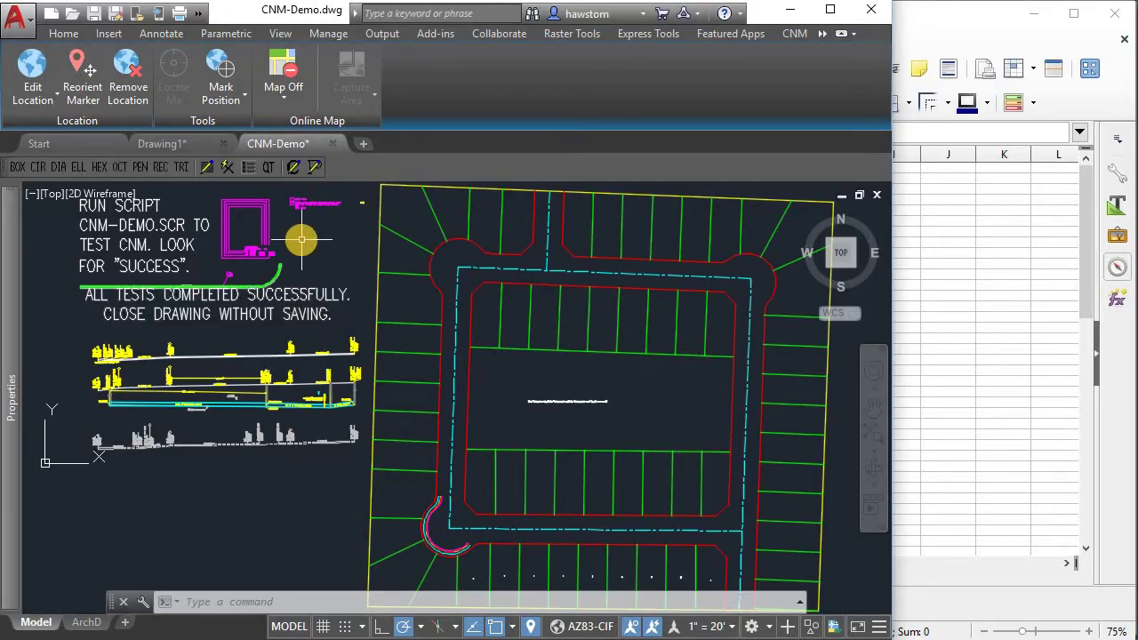
In AutoCAD, insert a BOX bubble note below the WATER NOTES list with note number 1, line 1 text "546 LF" and line 2 blank
scroll(251, 275, "up", 6)
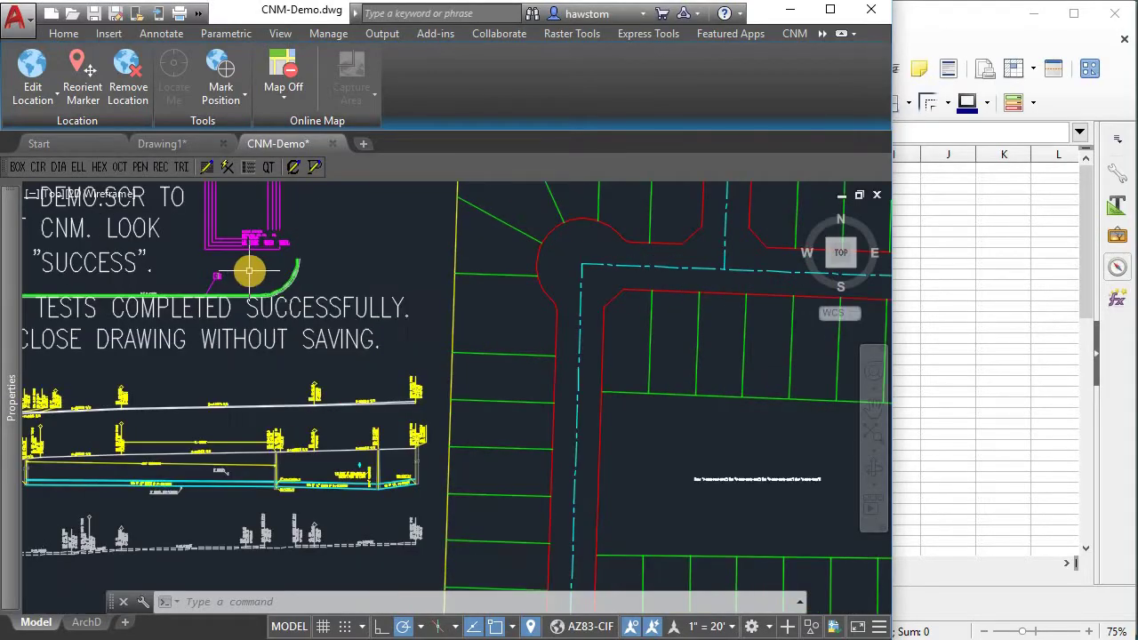
mouse_move(259, 281)
middle_mouse_down()
mouse_move(229, 391)
mouse_move(239, 442)
middle_mouse_up()
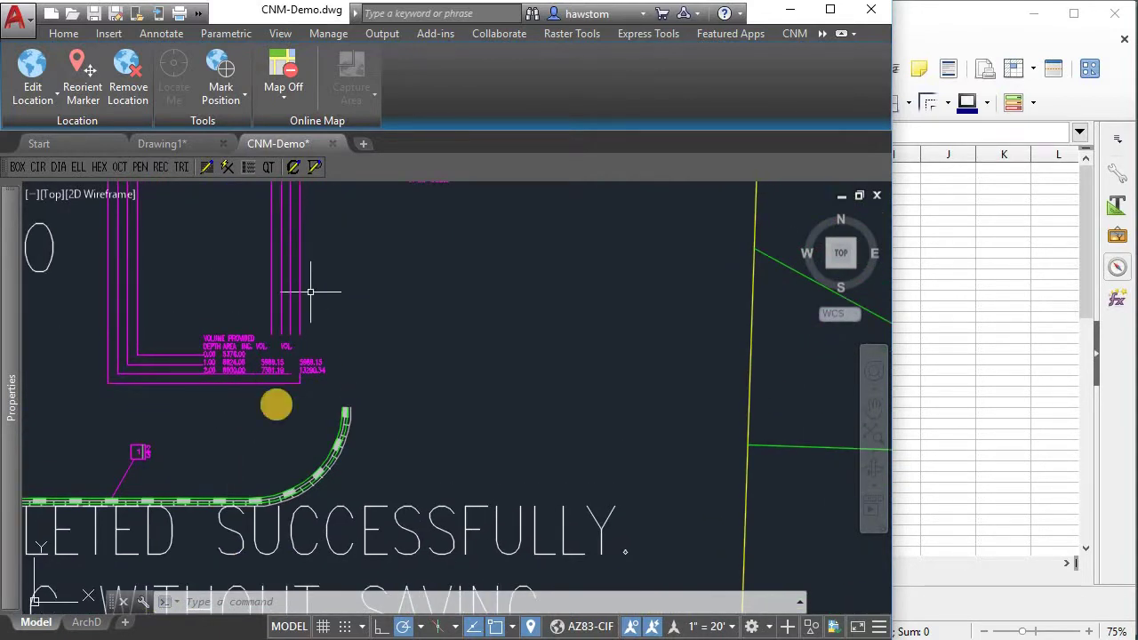
middle_click_drag(311, 287, 287, 436)
scroll(299, 397, "up", 2)
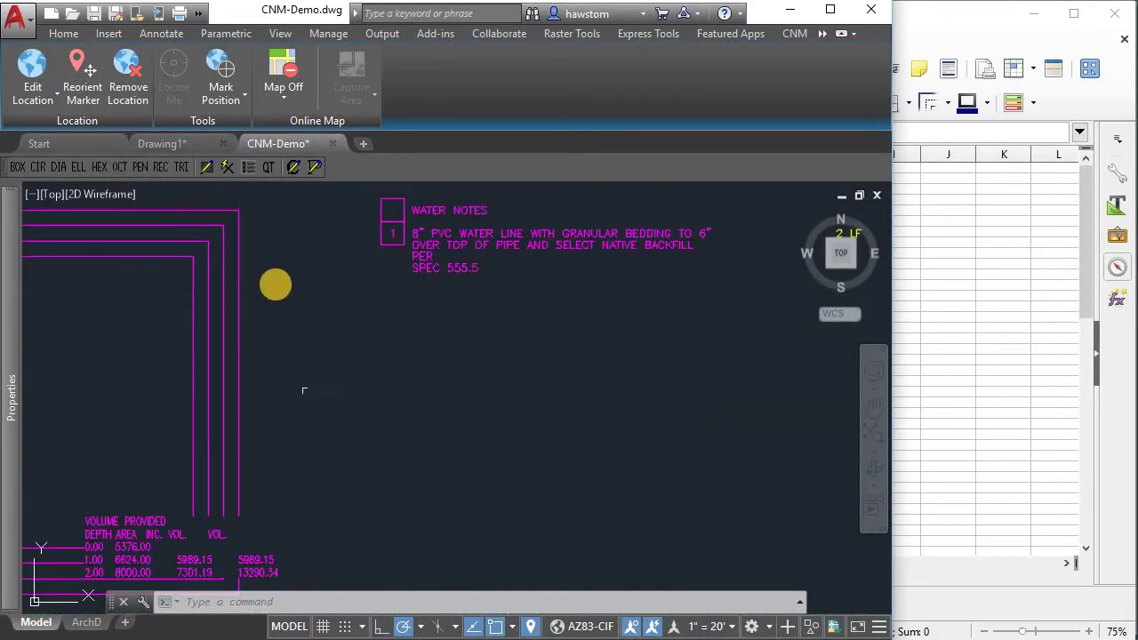
left_click(16, 168)
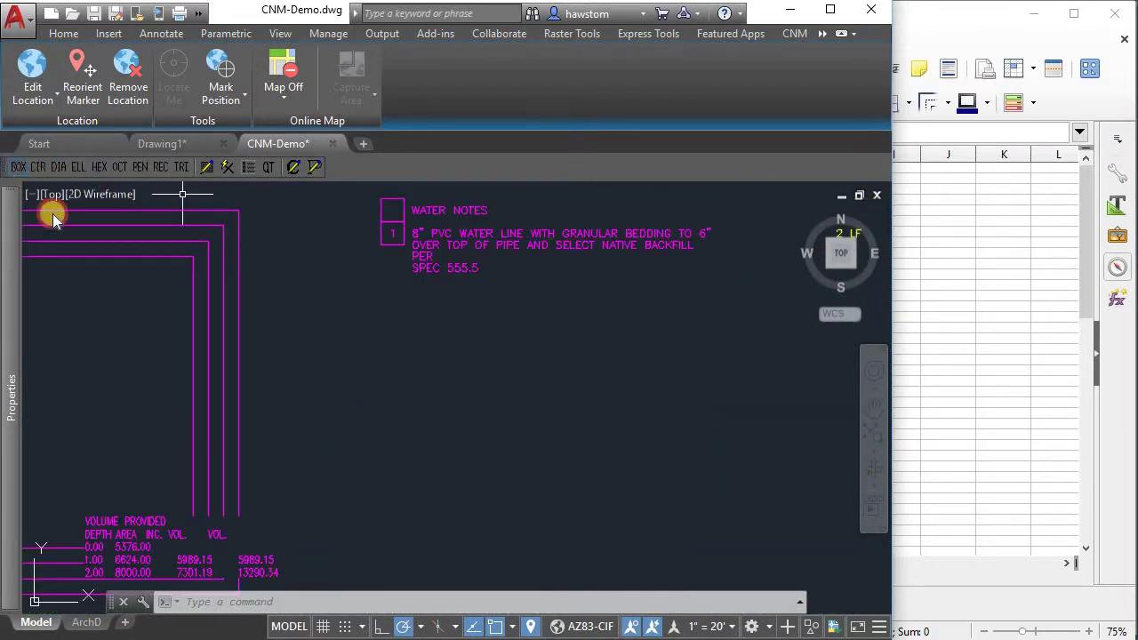
left_click(303, 345)
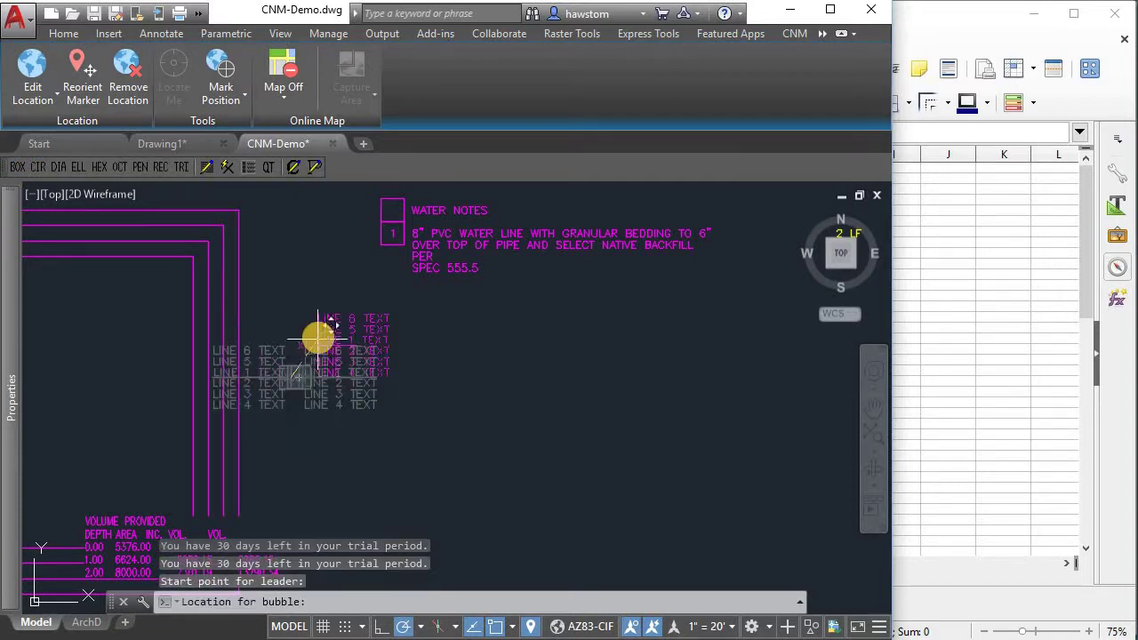
left_click(311, 339)
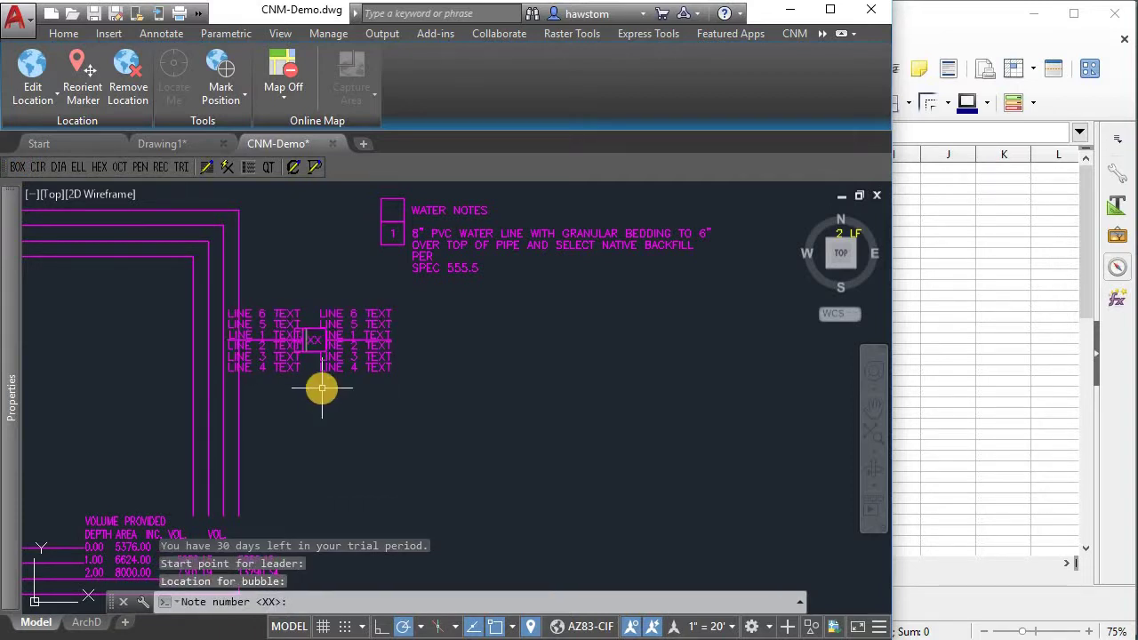
type("1")
key("Return")
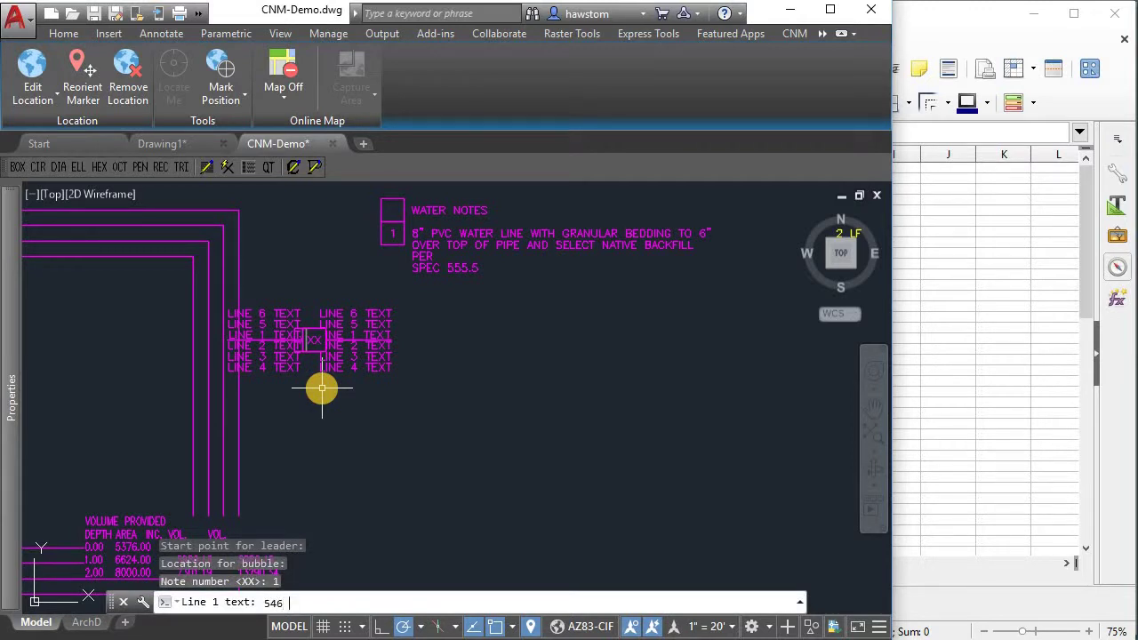
type("546 LF")
key("Return")
key("Return")
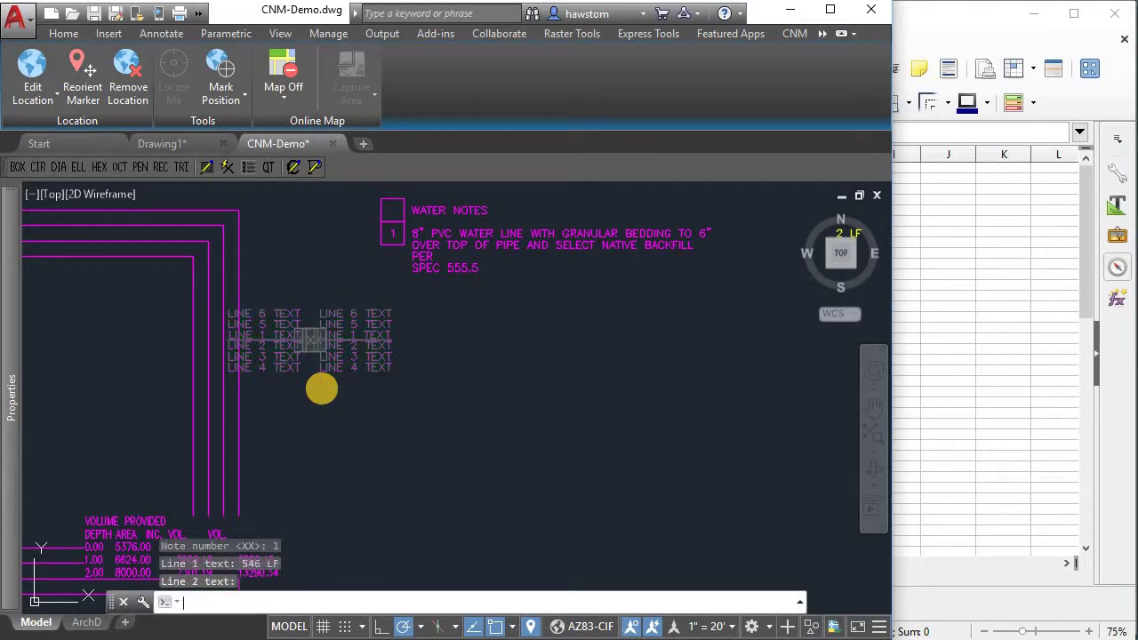
Regenerate the WATER NOTES list from the project notes with the default maximum column height of 9999.00
scroll(373, 325, "up", 5)
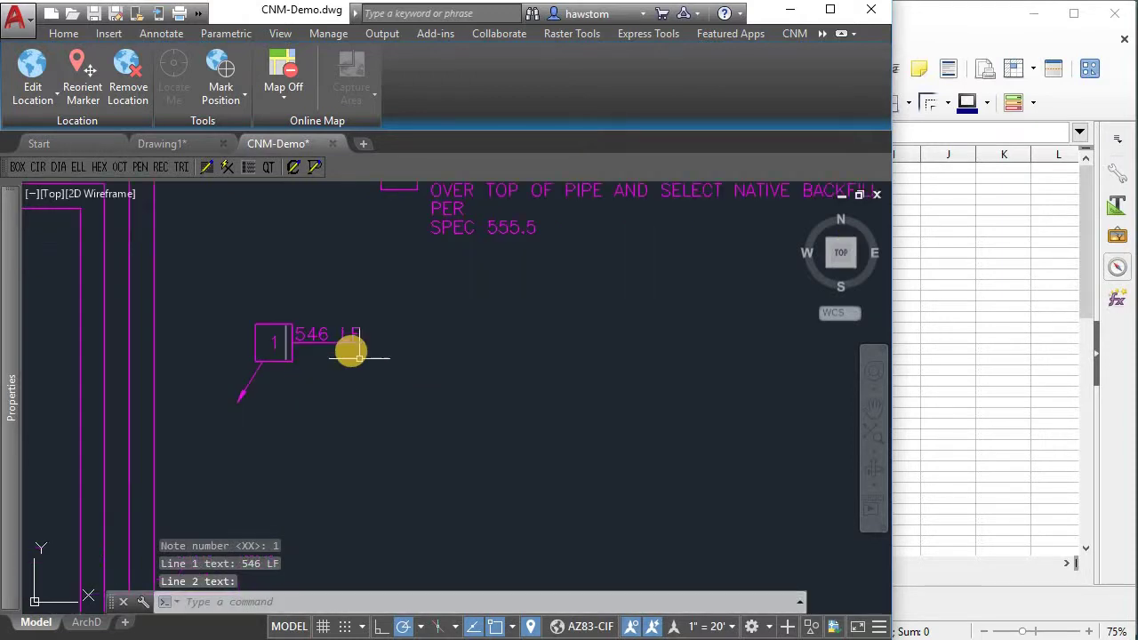
scroll(358, 324, "down", 3)
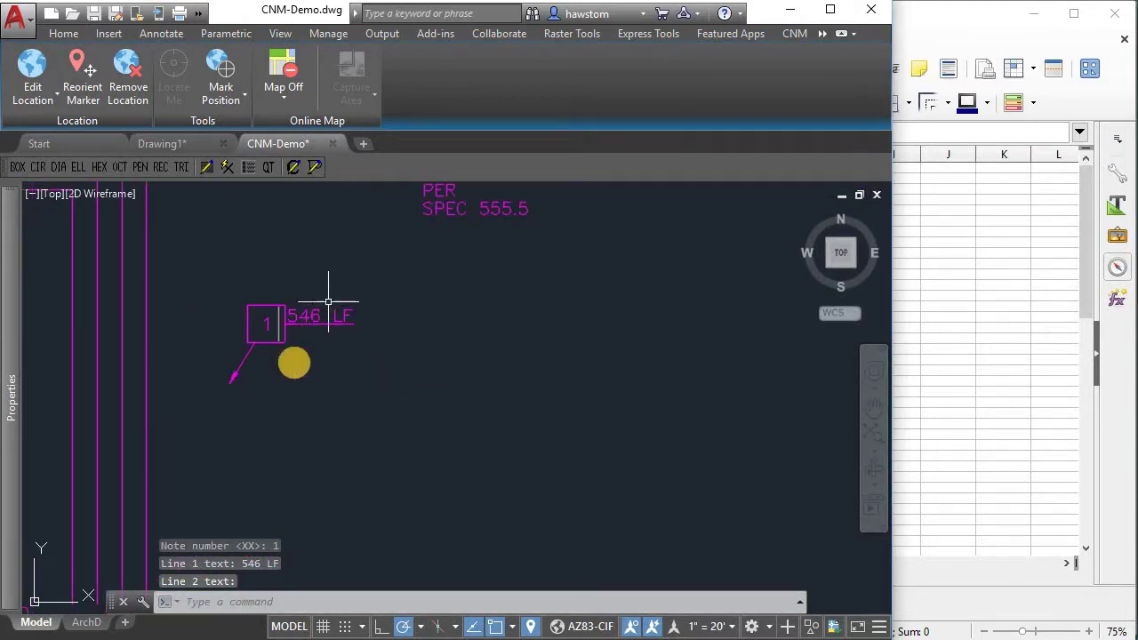
scroll(325, 299, "down", 2)
scroll(320, 361, "down", 2)
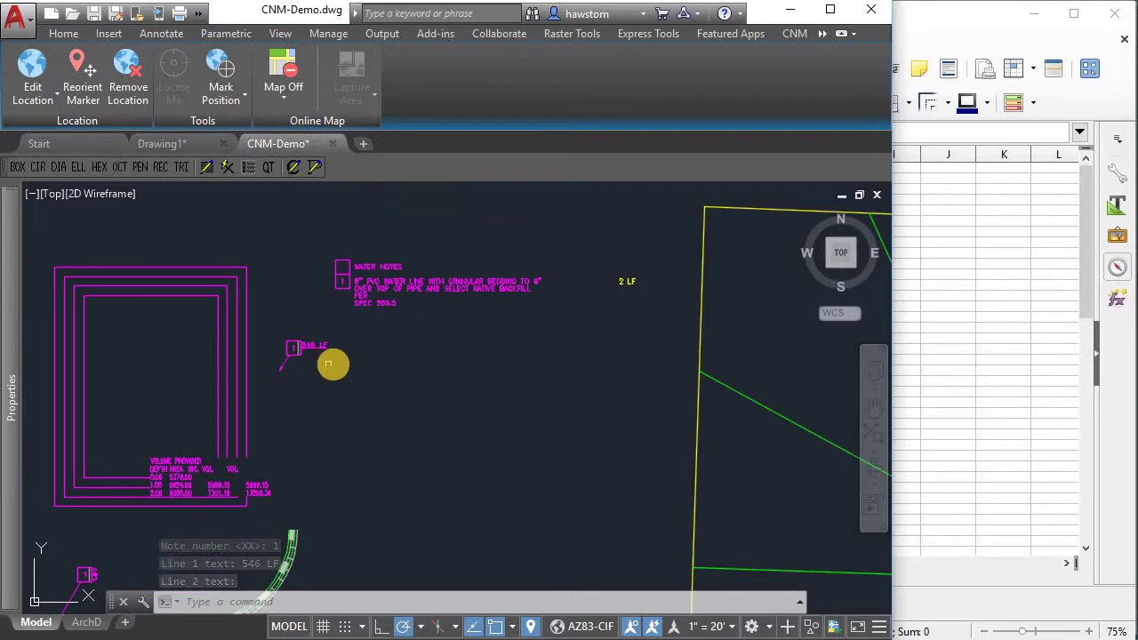
scroll(294, 338, "up", 4)
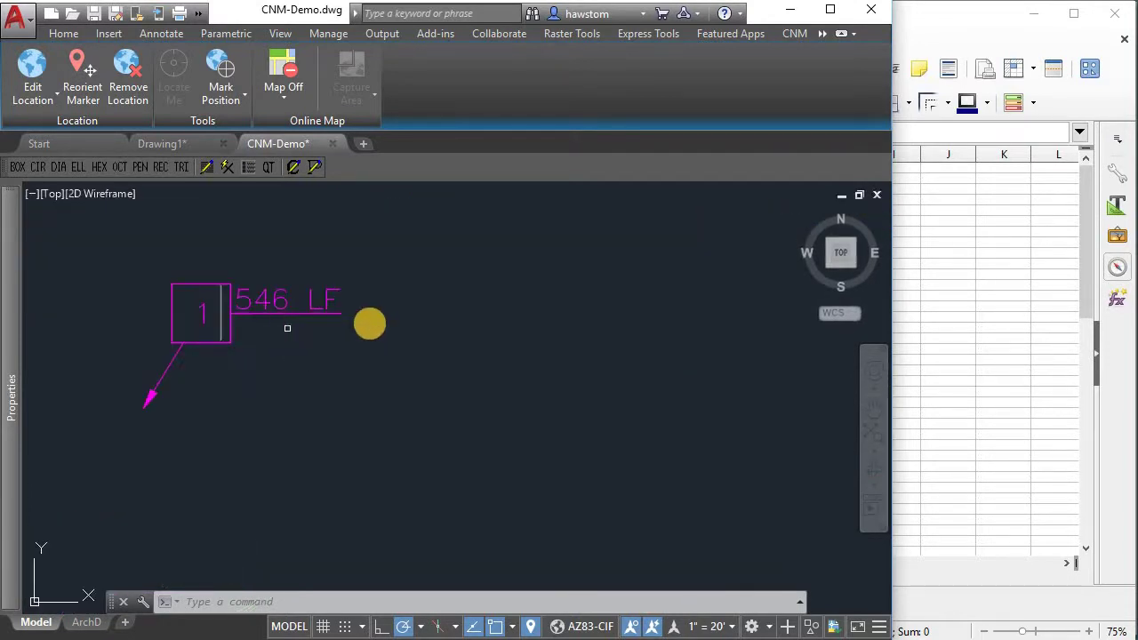
scroll(360, 329, "down", 4)
middle_click_drag(364, 342, 367, 362)
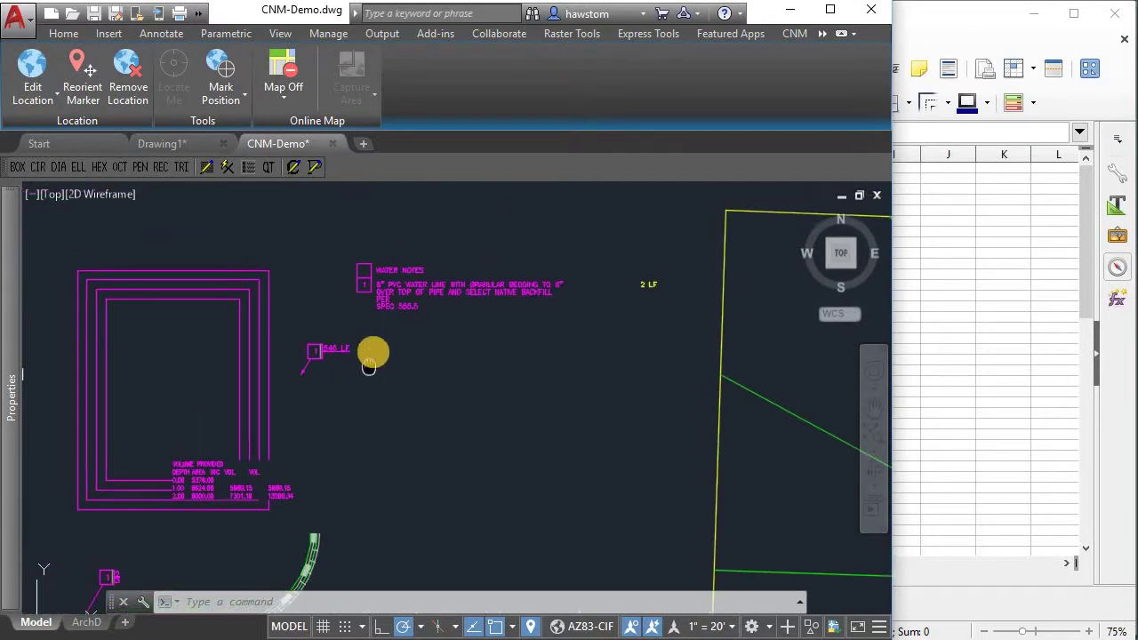
left_click(249, 169)
left_click(363, 283)
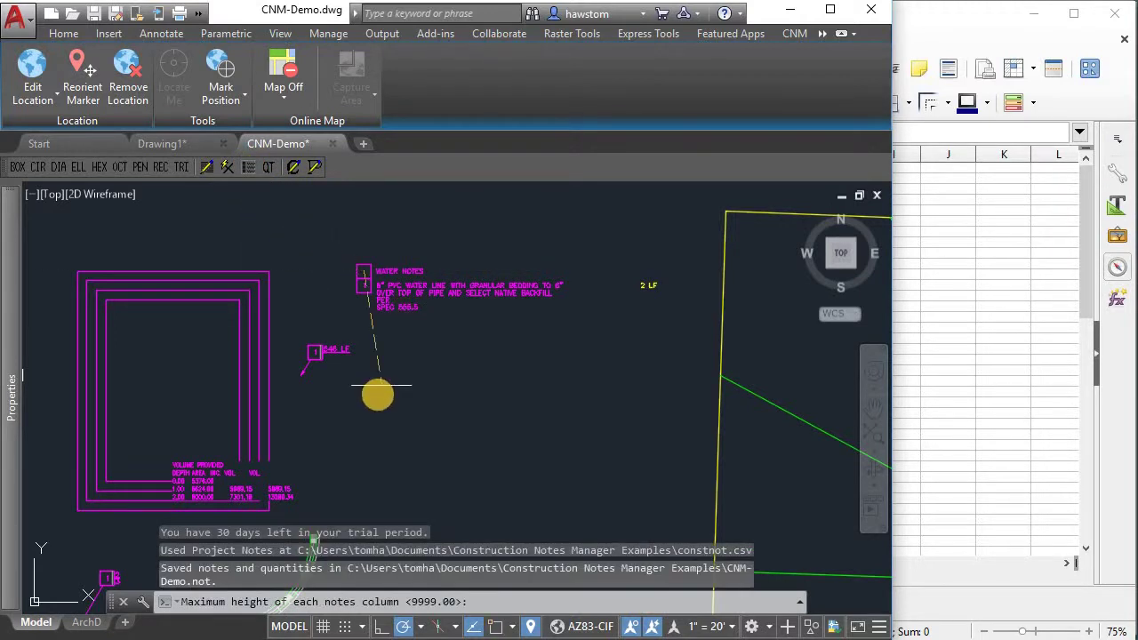
key("Return")
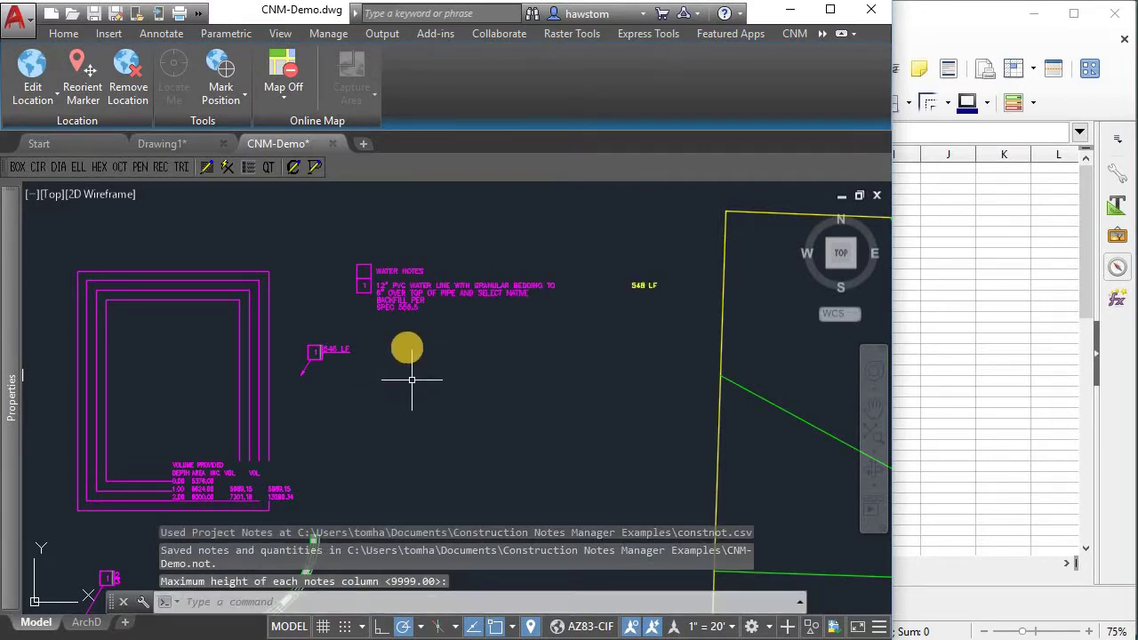
Examine the regenerated water note's description and total quantity against the BOX note 1 bubbles placed in the drawing
scroll(623, 294, "up", 4)
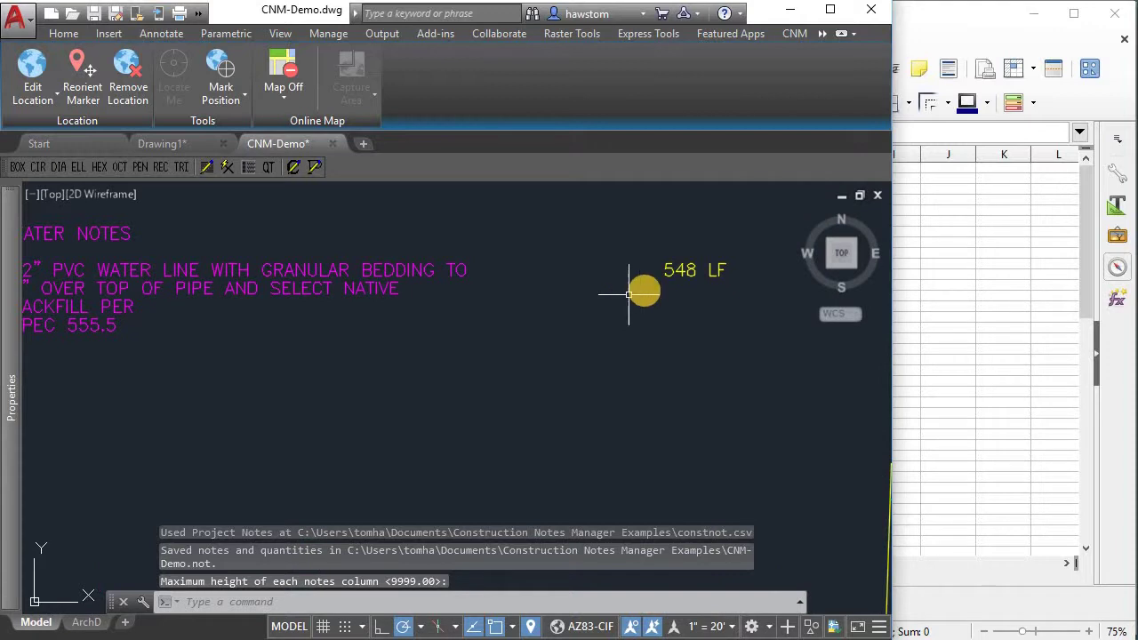
scroll(627, 284, "down", 5)
scroll(329, 471, "up", 5)
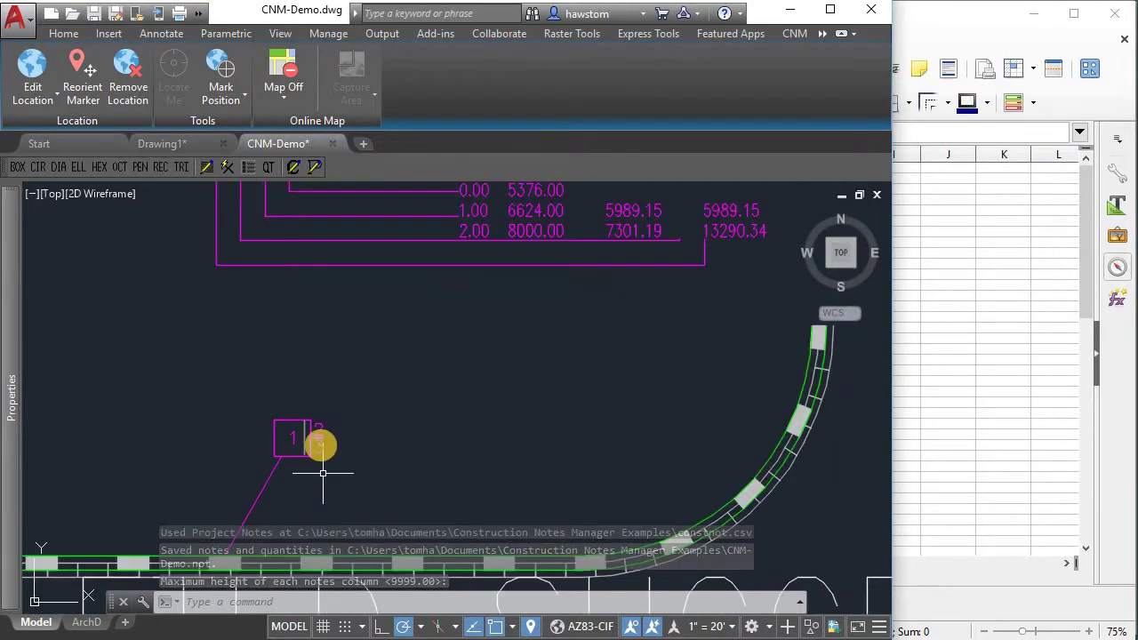
scroll(323, 427, "down", 2)
mouse_move(629, 273)
middle_mouse_down()
mouse_move(509, 404)
mouse_move(472, 538)
middle_mouse_up()
middle_click_drag(506, 357, 546, 333)
key("Escape")
key("Escape")
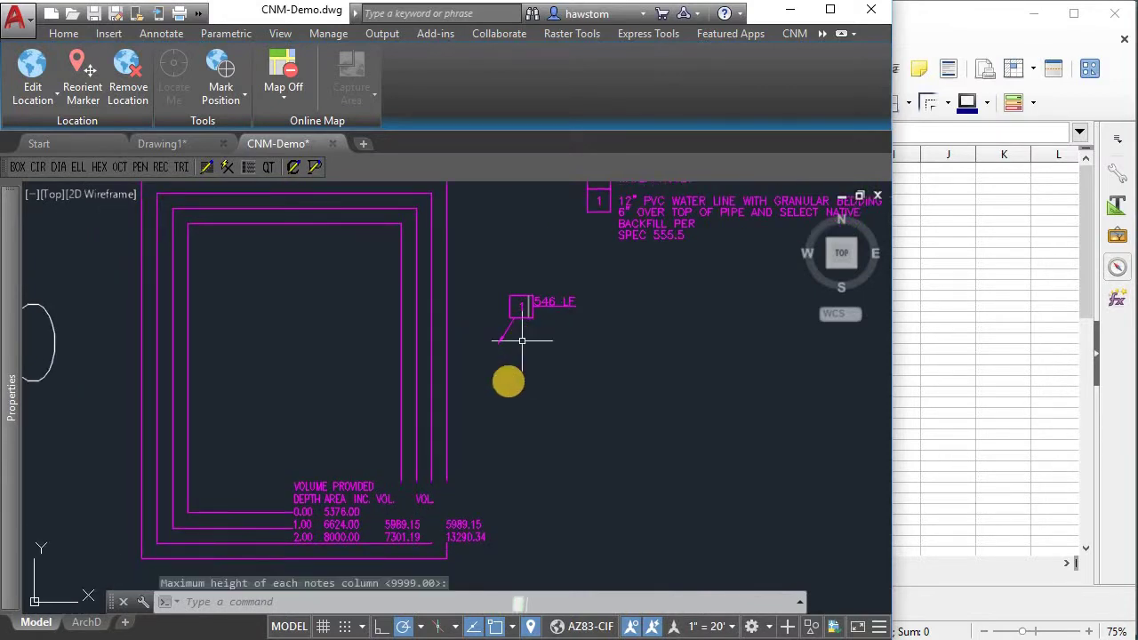
Insert a CIR bubble note with a leader below the 546 LF bubble, using note number 2 and blank text lines 1 and 2
left_click(39, 167)
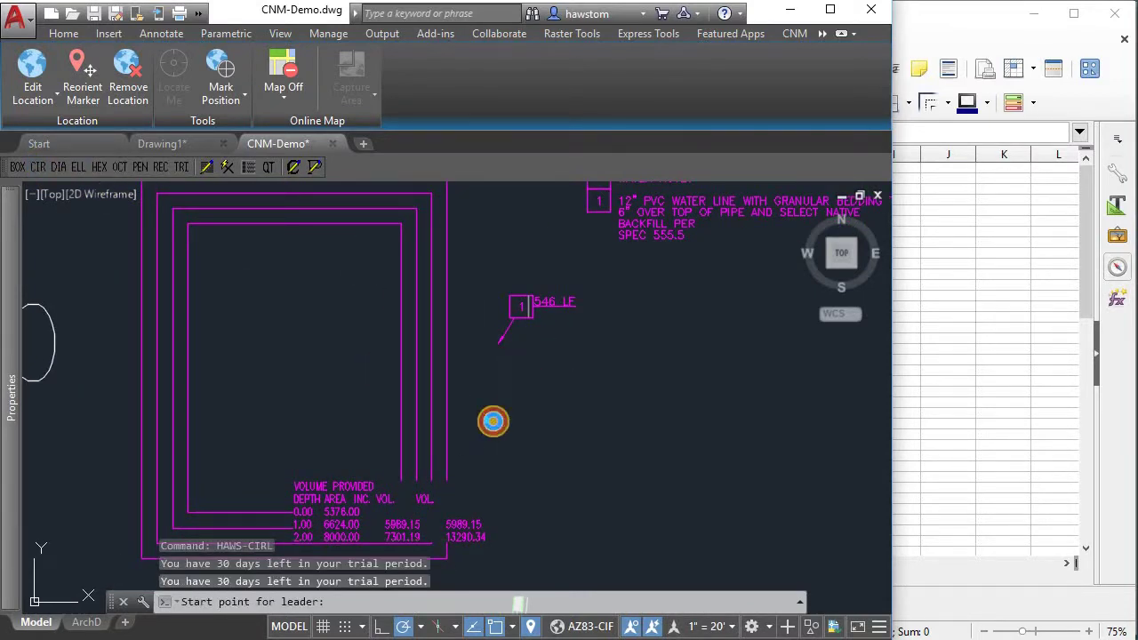
left_click(524, 380)
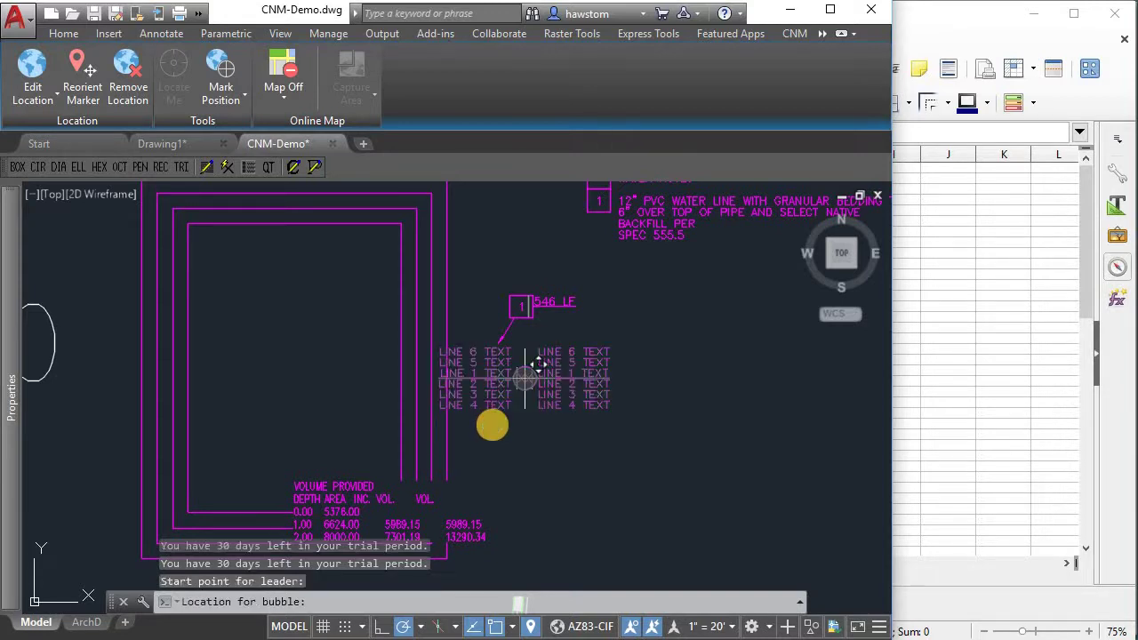
left_click(492, 430)
type("2")
key("Return")
key("Return")
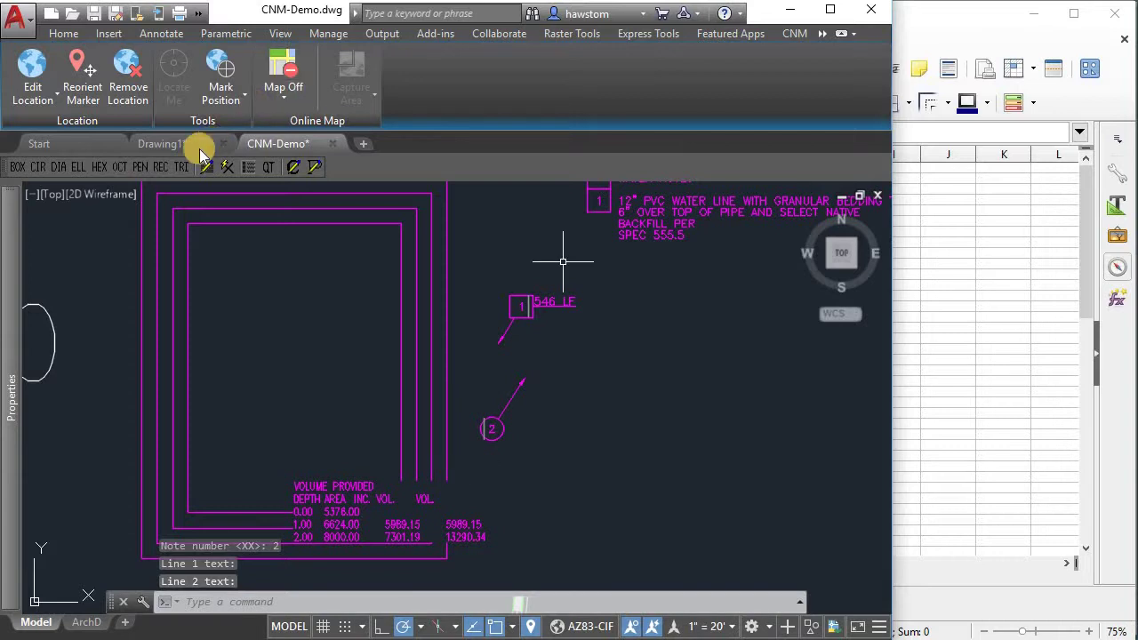
key("Escape")
key("Escape")
type("c")
key("Return")
left_click(522, 457)
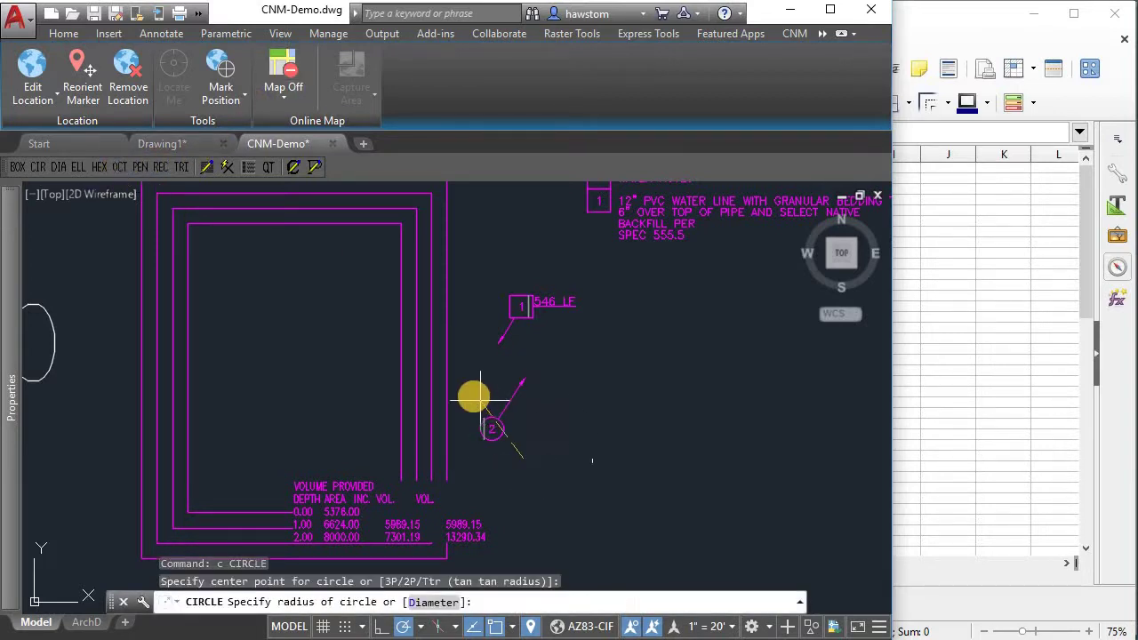
key("Escape")
key("Escape")
key("Escape")
key("Escape")
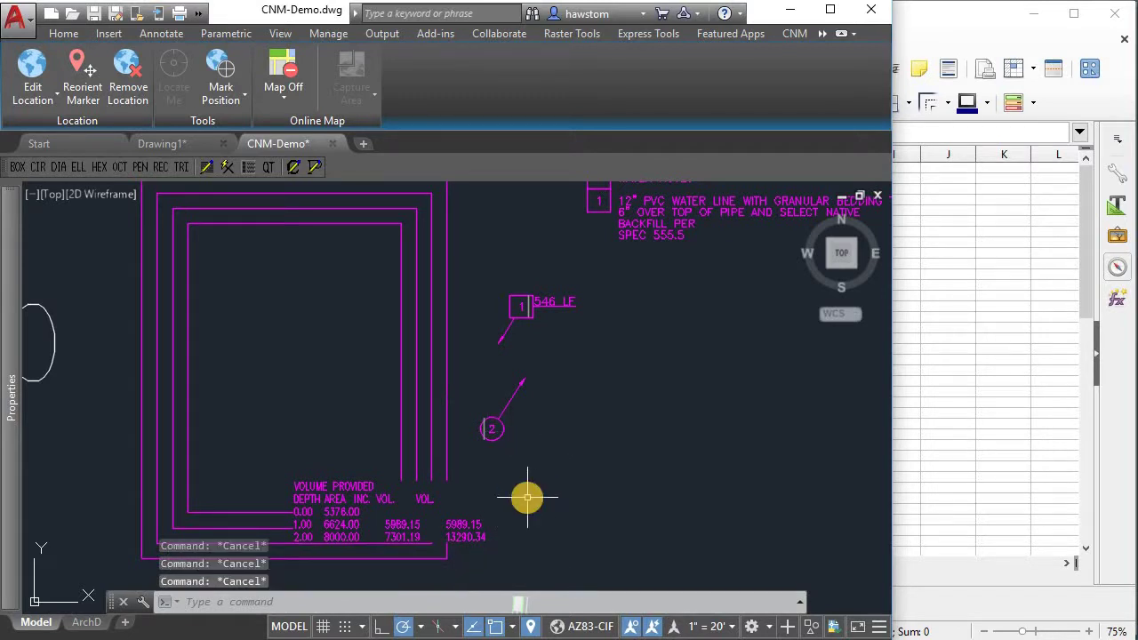
Copy the circular note 2 bubble with its leader three times in a diagonal row down to the right
type("co")
key("Return")
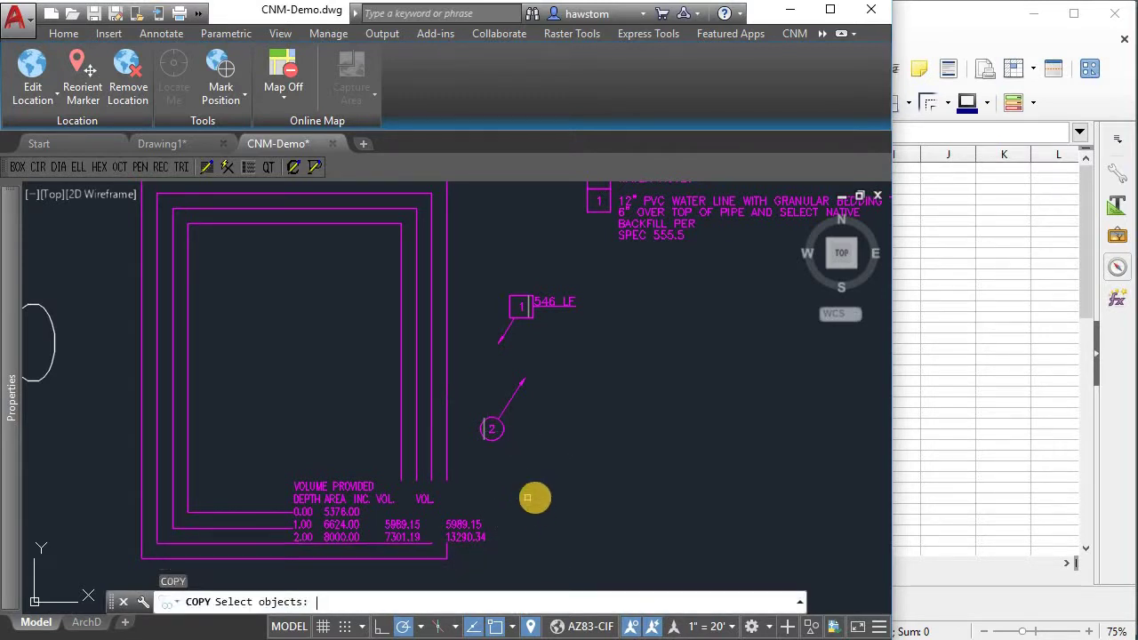
left_click(528, 457)
left_click(488, 408)
key("Return")
left_click(505, 452)
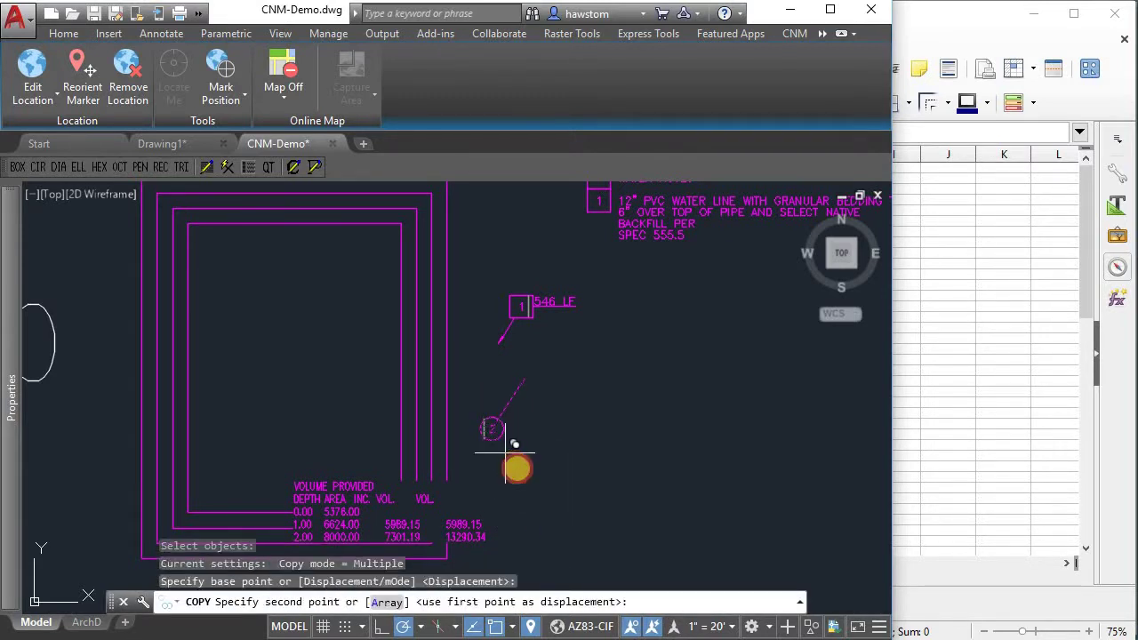
left_click(527, 481)
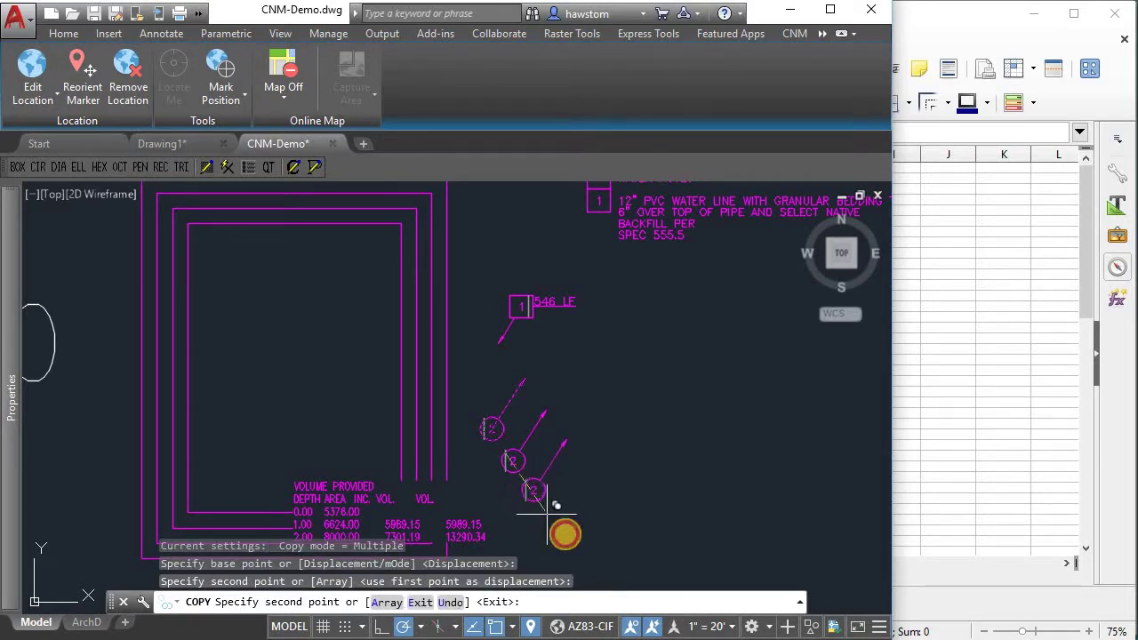
left_click(548, 511)
key("Return")
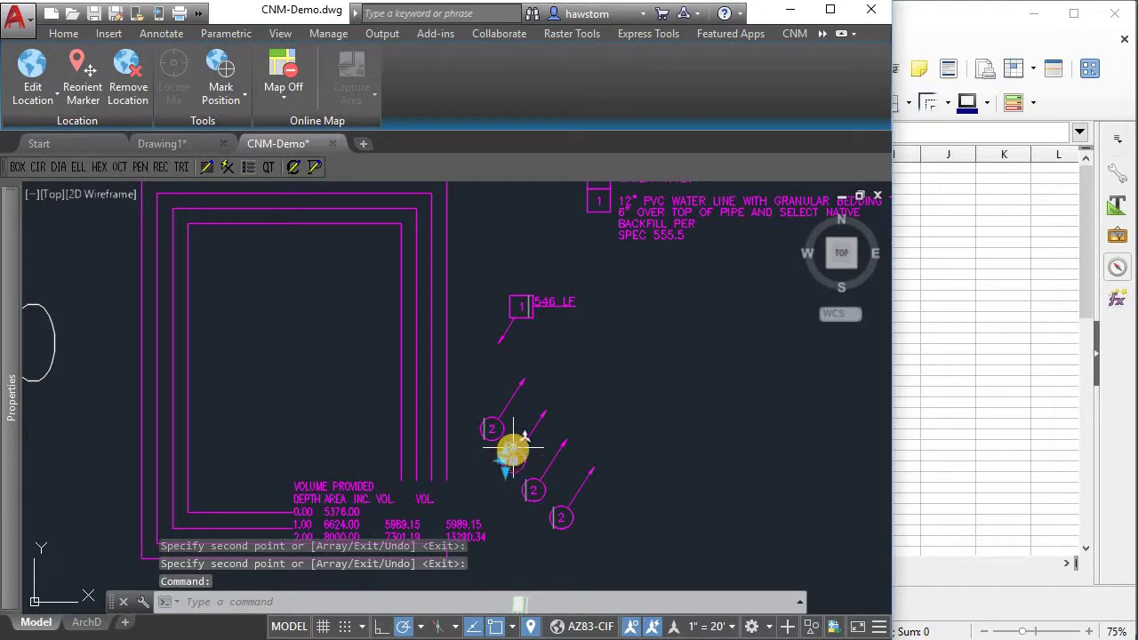
Change the shape of the first copied note 2 bubble to DIA and the second copy to HEX
left_click(513, 449)
left_click(538, 488)
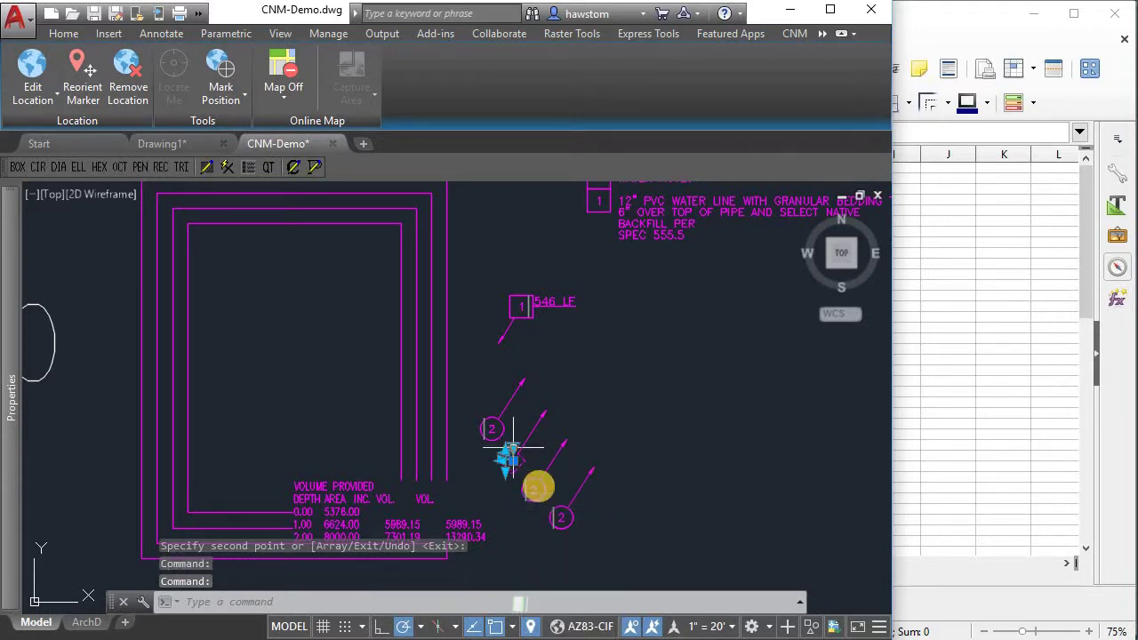
key("Escape")
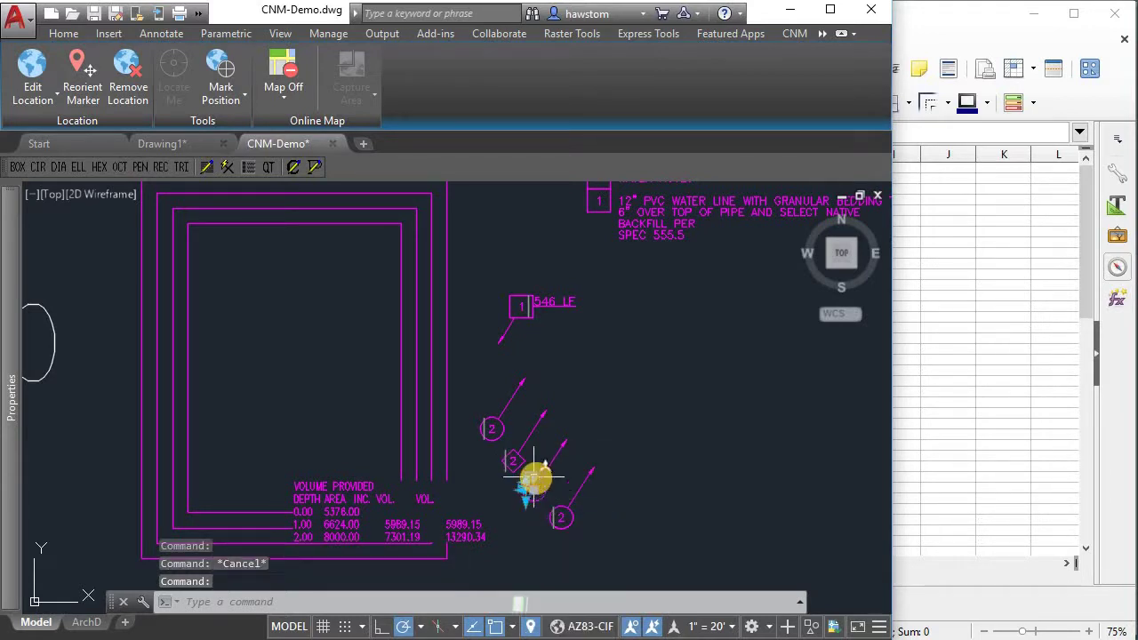
left_click(529, 485)
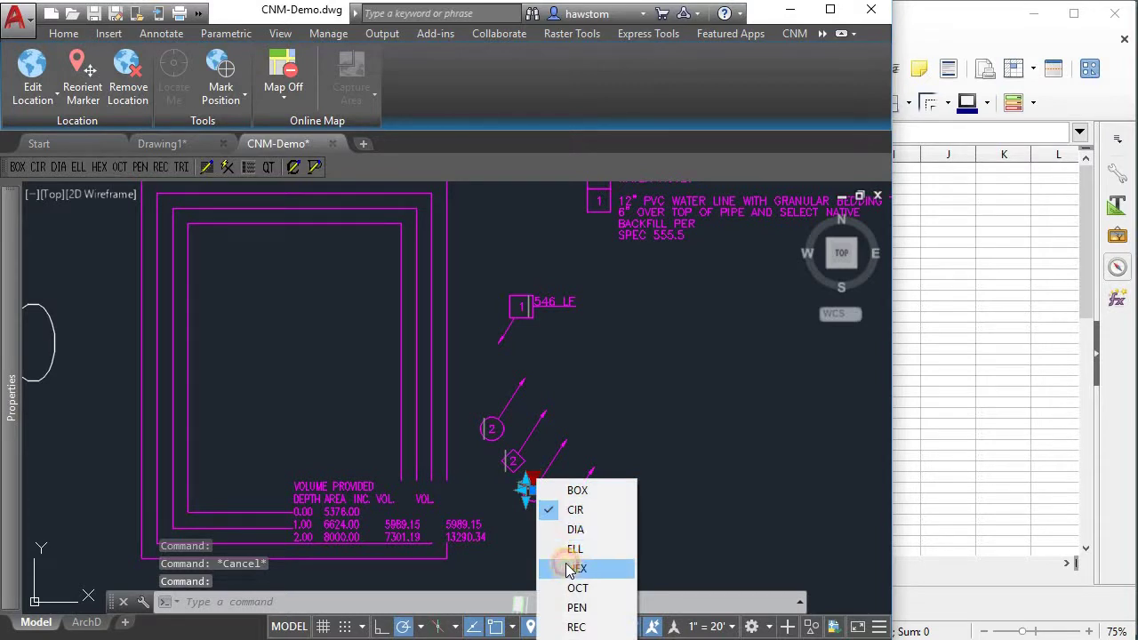
left_click(571, 569)
key("Escape")
Change the shape of the last copied note 2 bubble to PEN
left_click(565, 522)
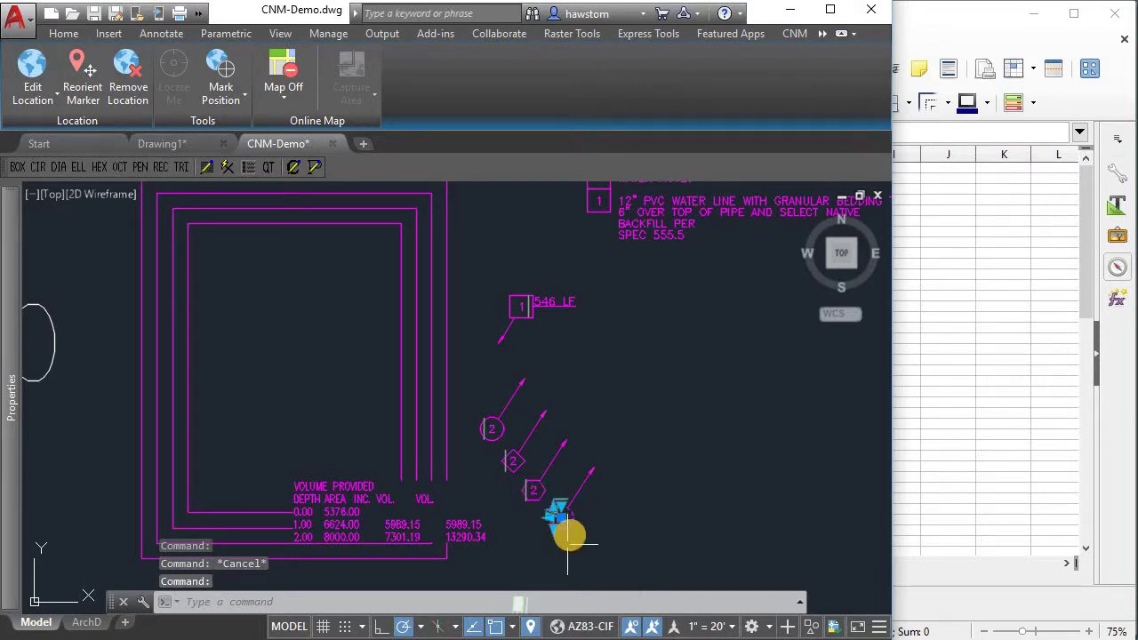
left_click(565, 514)
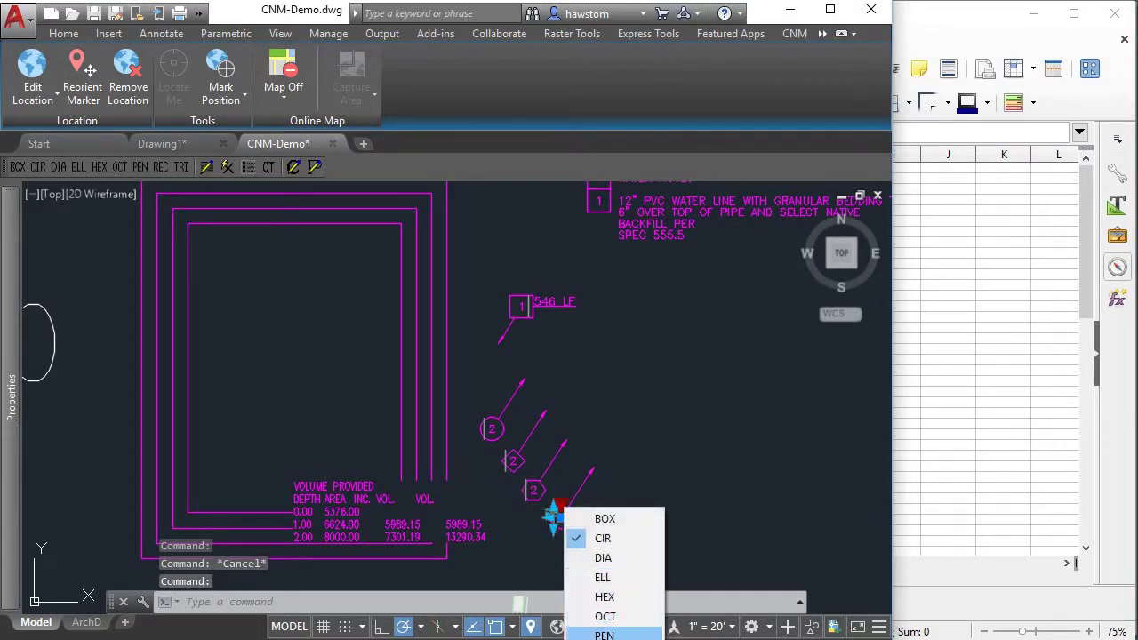
left_click(604, 635)
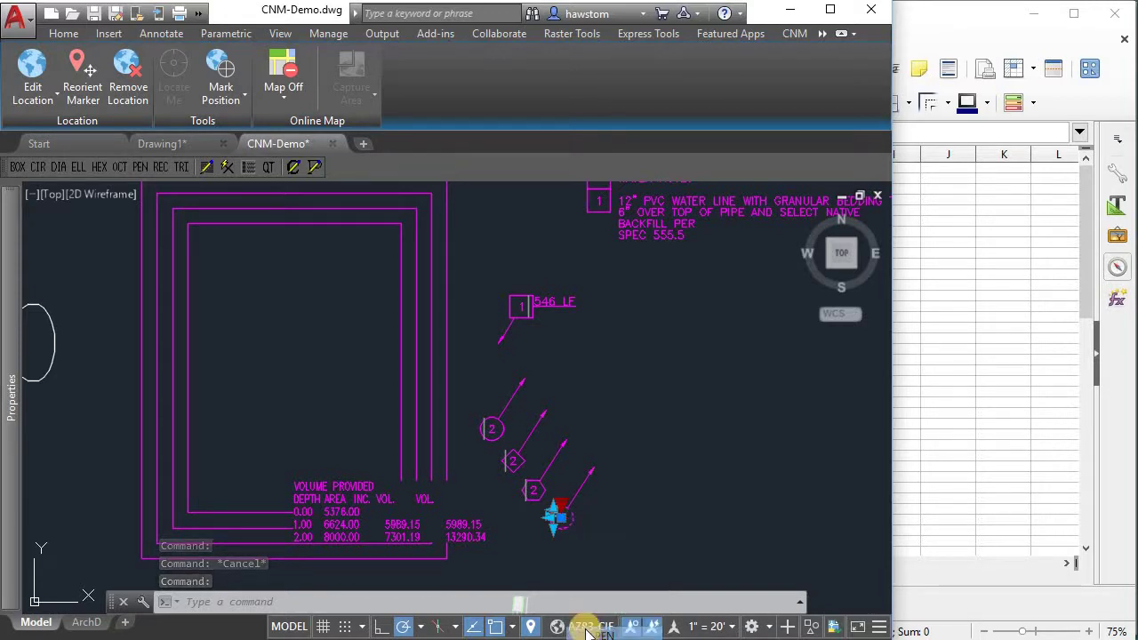
key("Escape")
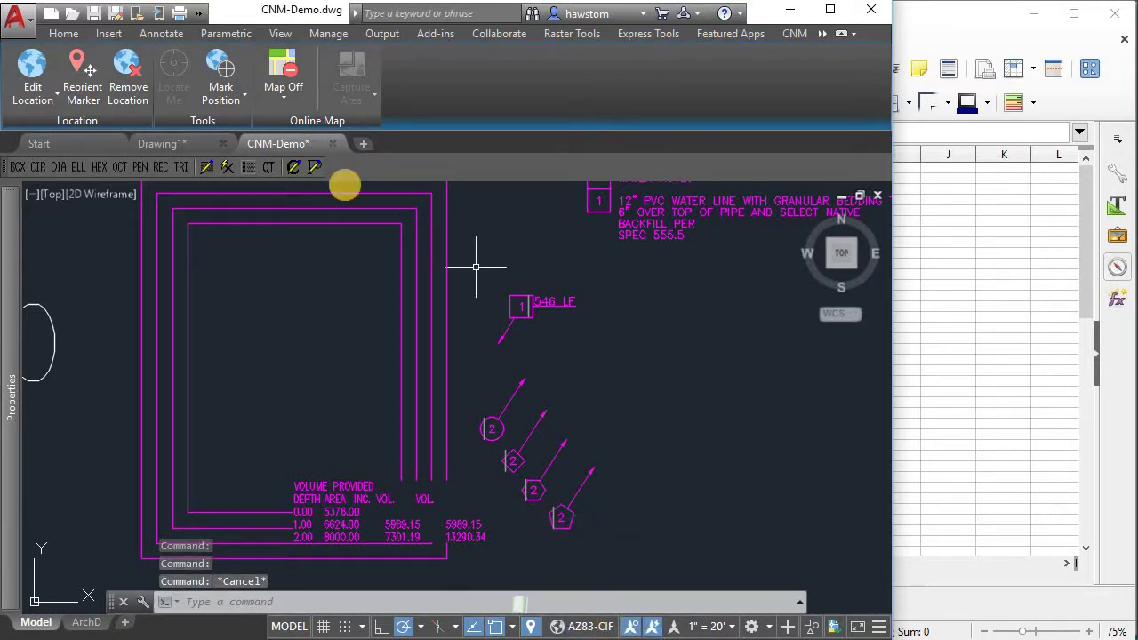
Regenerate the notes list with the default 9999.00 column height, and again with a shorter maximum height that splits it into two columns
left_click(248, 168)
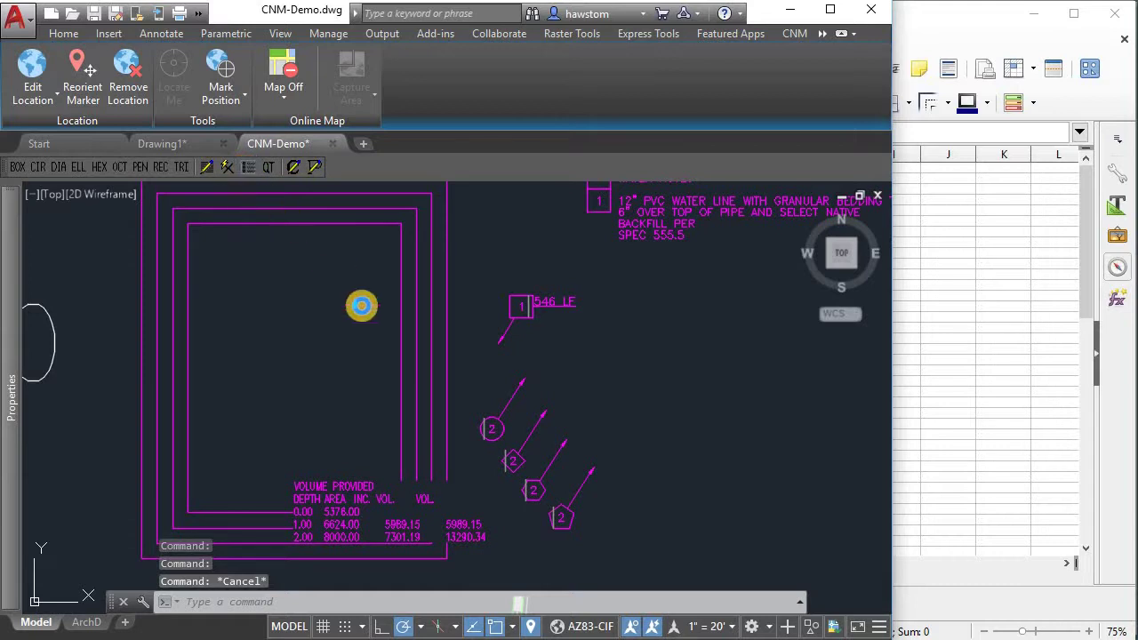
scroll(479, 389, "down", 4)
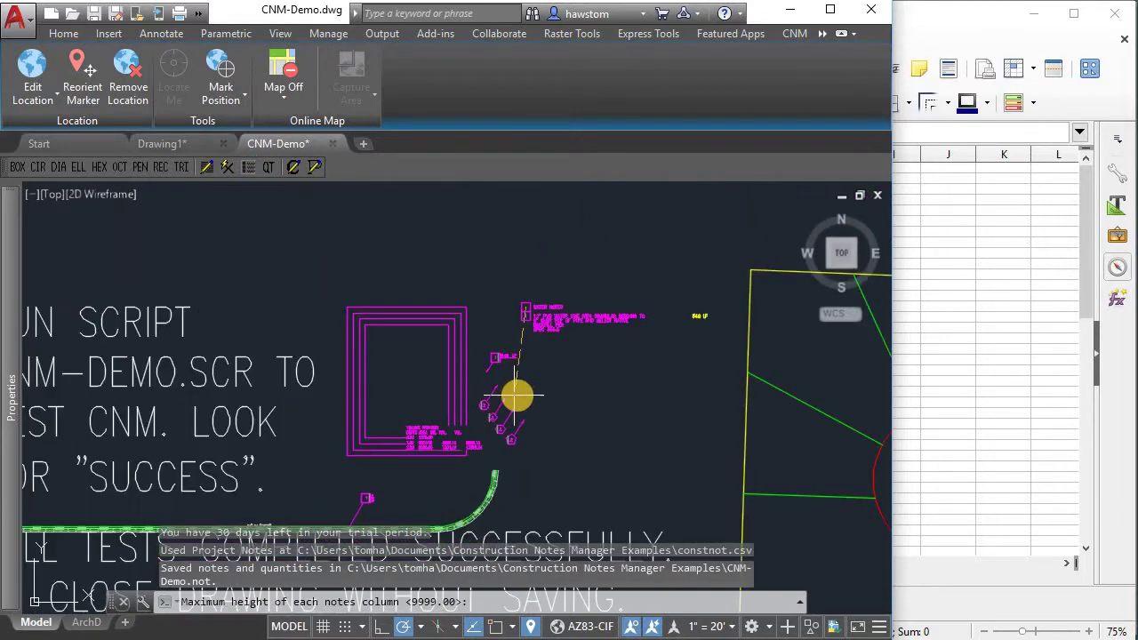
key("Return")
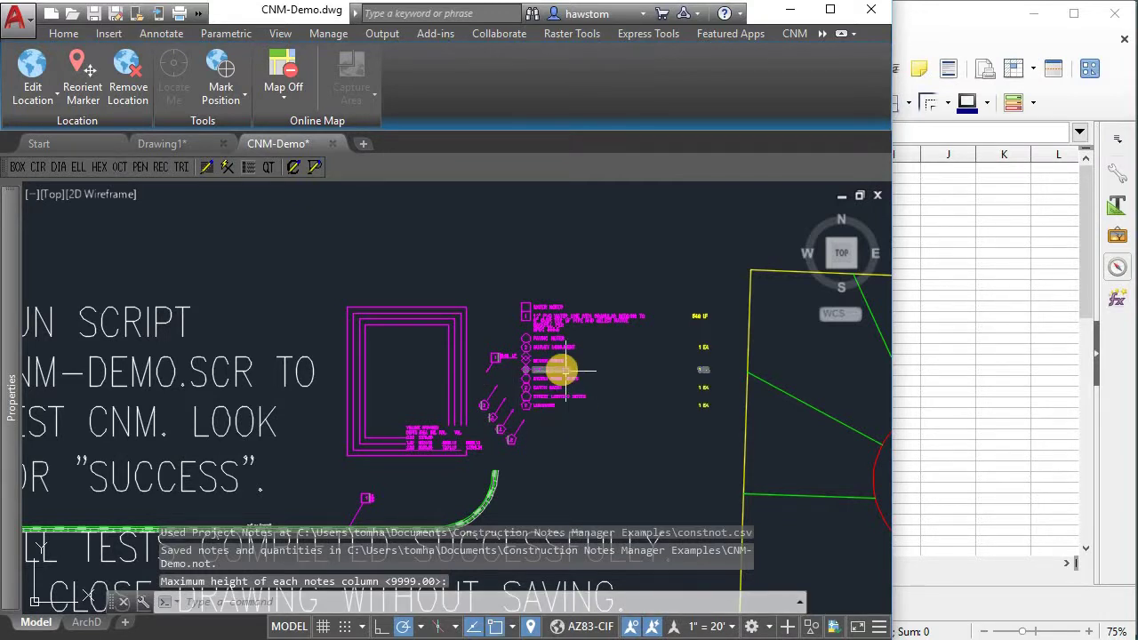
double_click(530, 297)
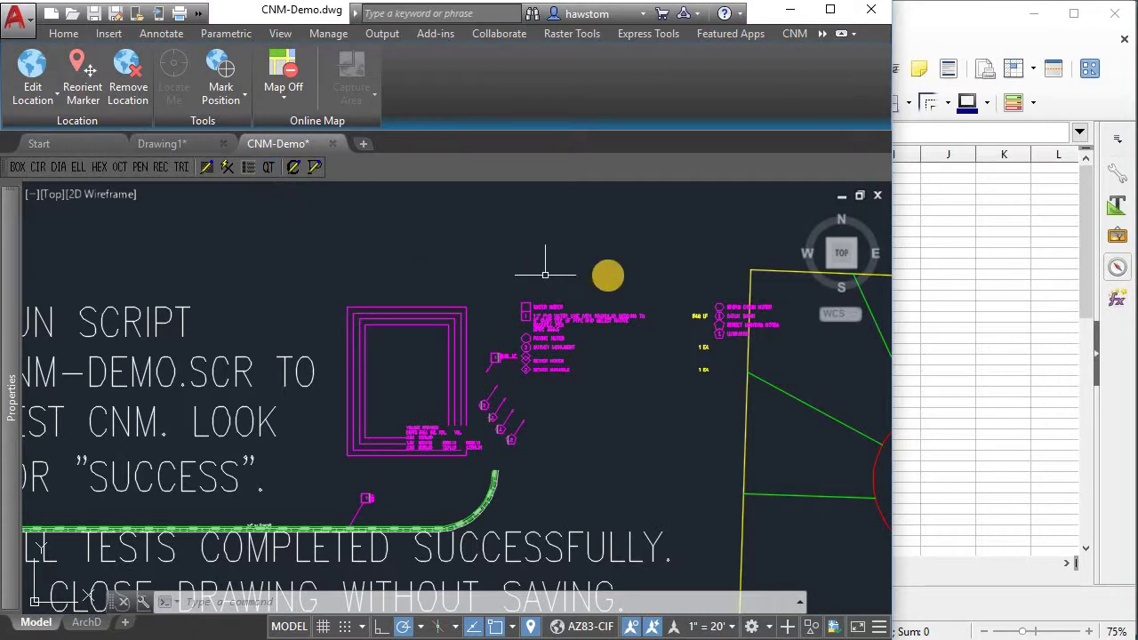
Start a quantity take-off with files selected one at a time and add CNM-Demo.not from the Construction Notes Manager Examples folder
scroll(773, 293, "down", 3)
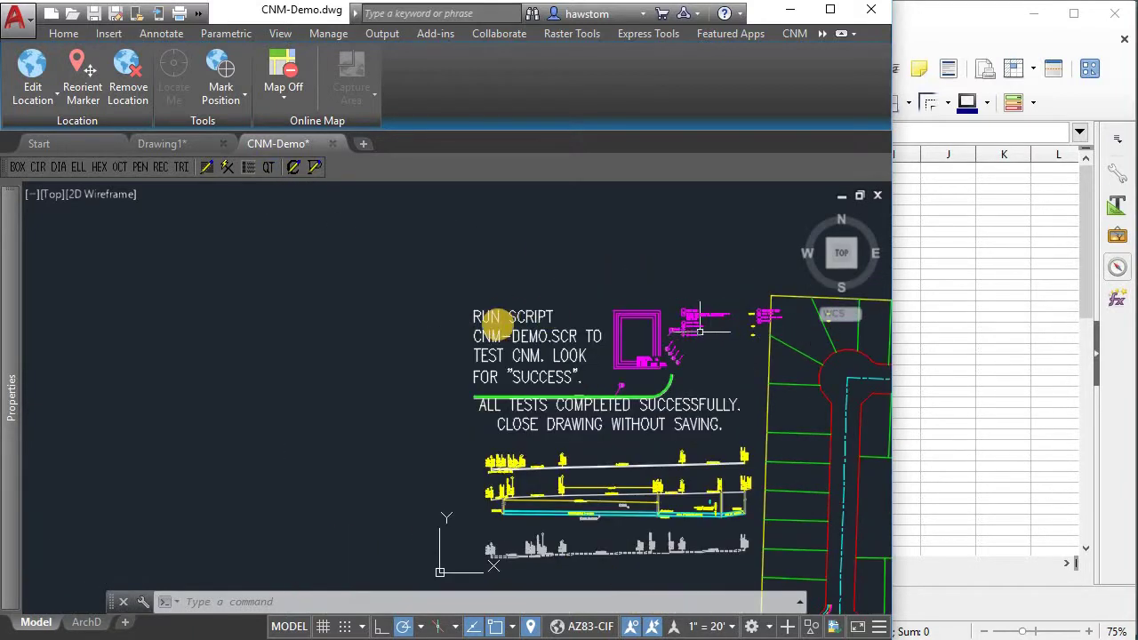
scroll(289, 353, "up", 5)
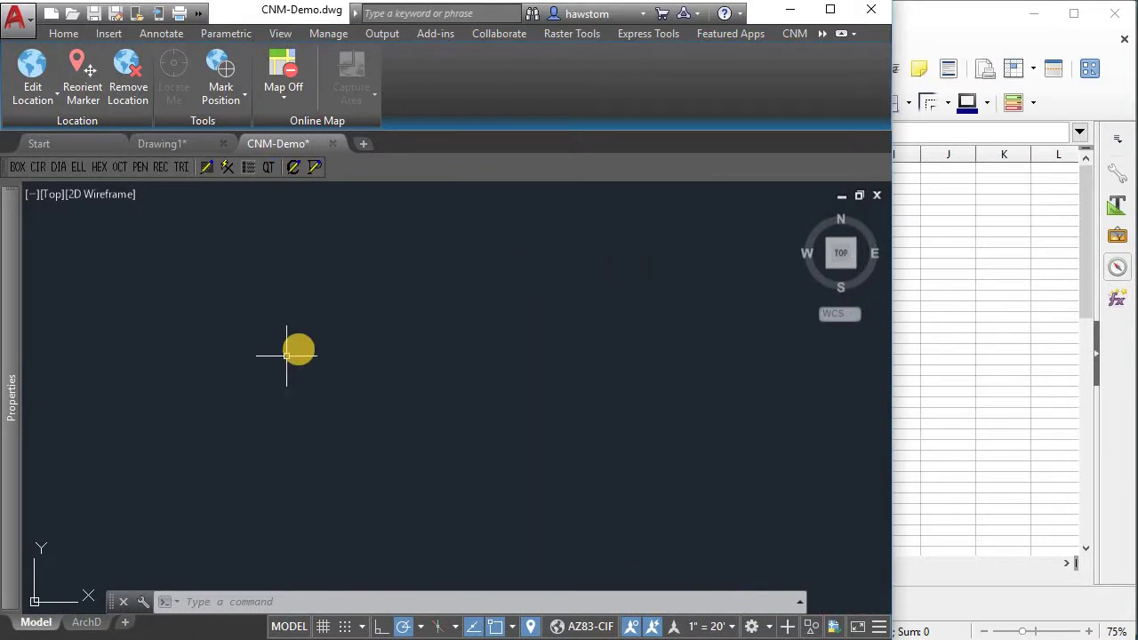
left_click(266, 166)
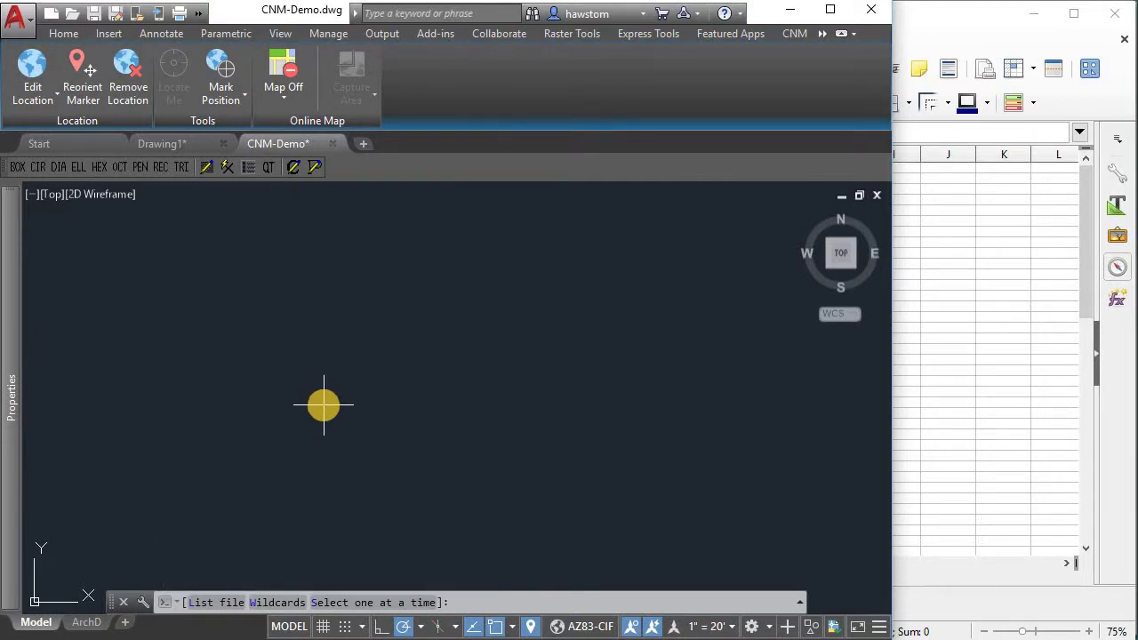
type("s")
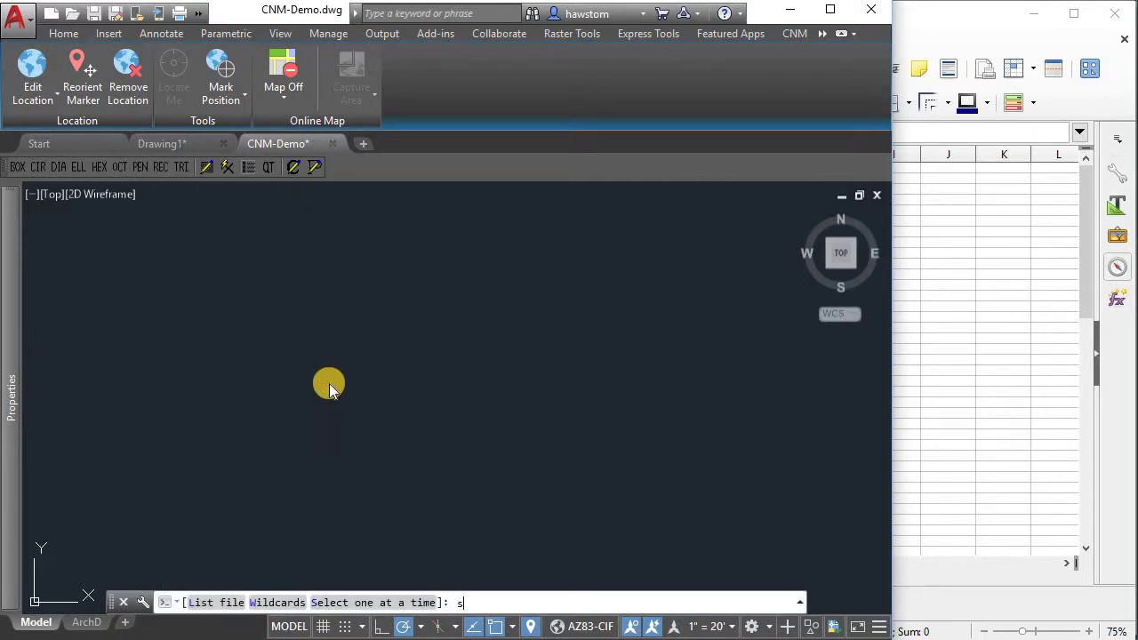
key("Return")
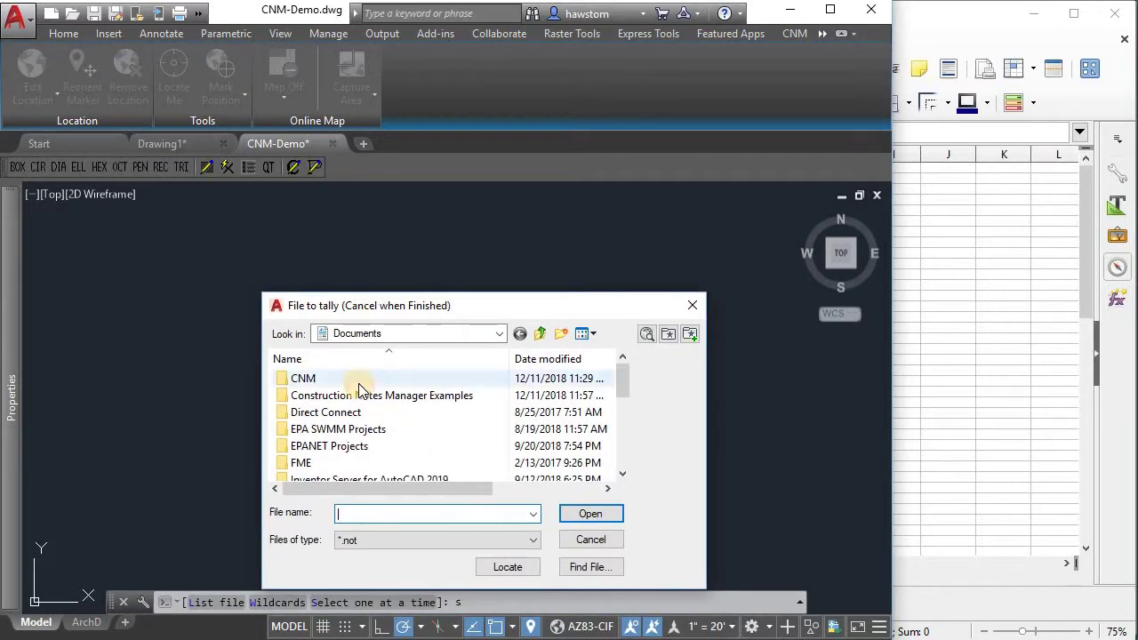
left_click(411, 400)
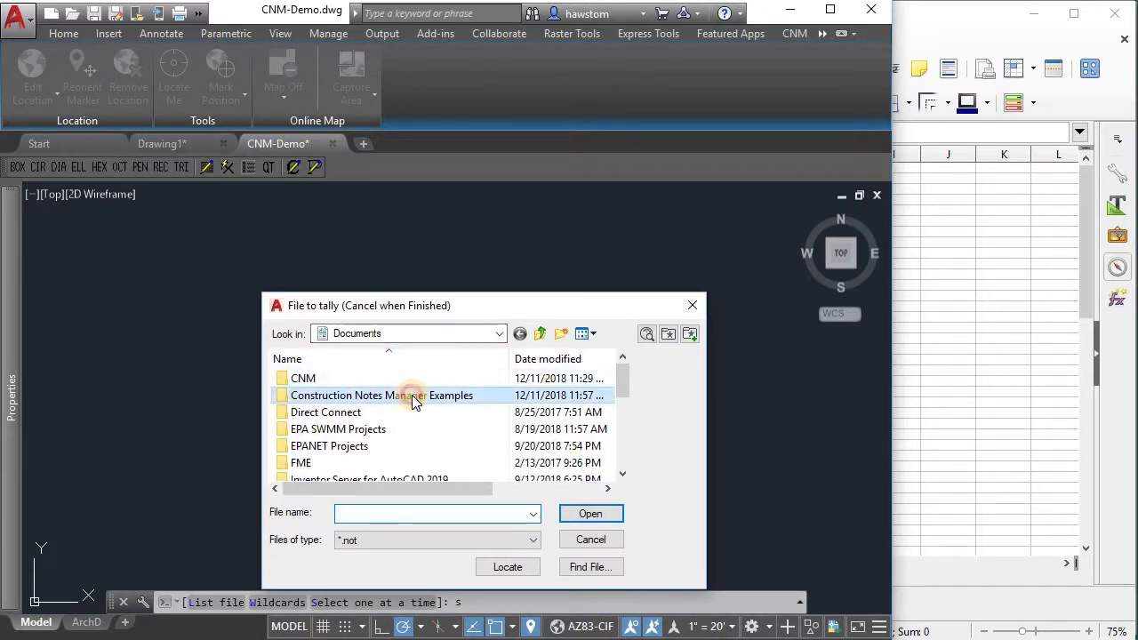
double_click(411, 400)
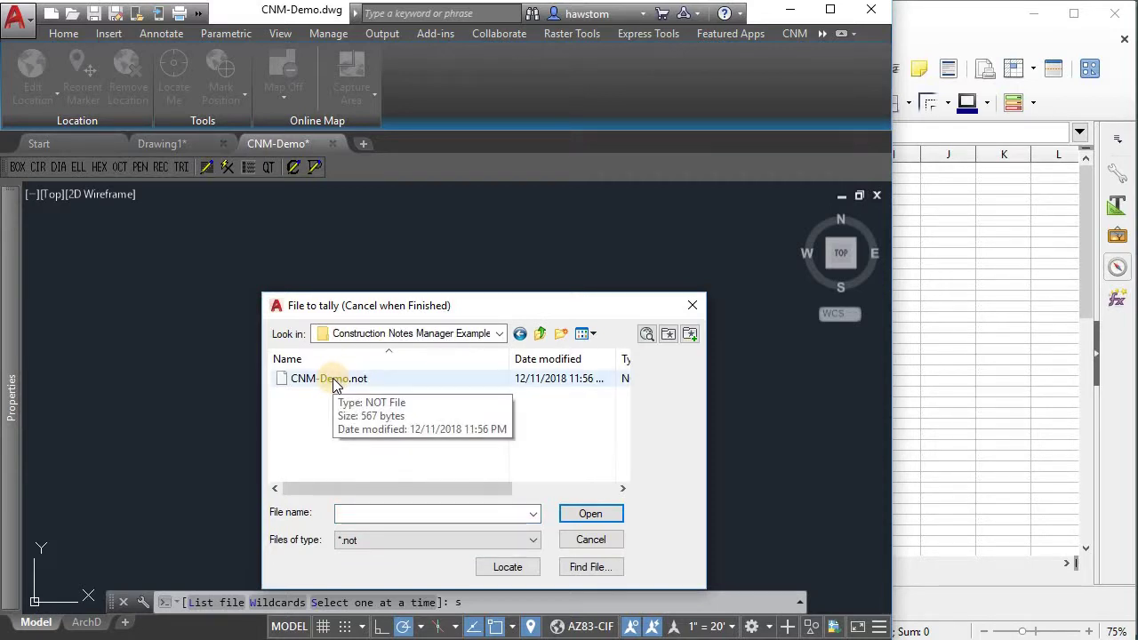
double_click(332, 380)
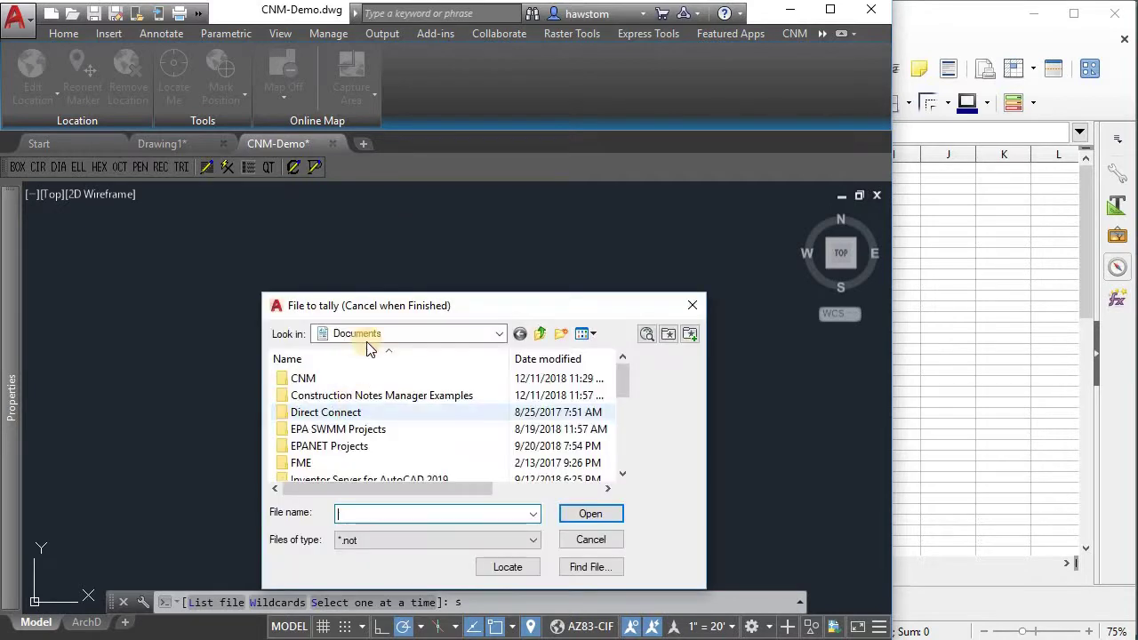
Finish the file selection, list all notes and place the quantity take-off table in the empty area beside the drawing
left_click(589, 542)
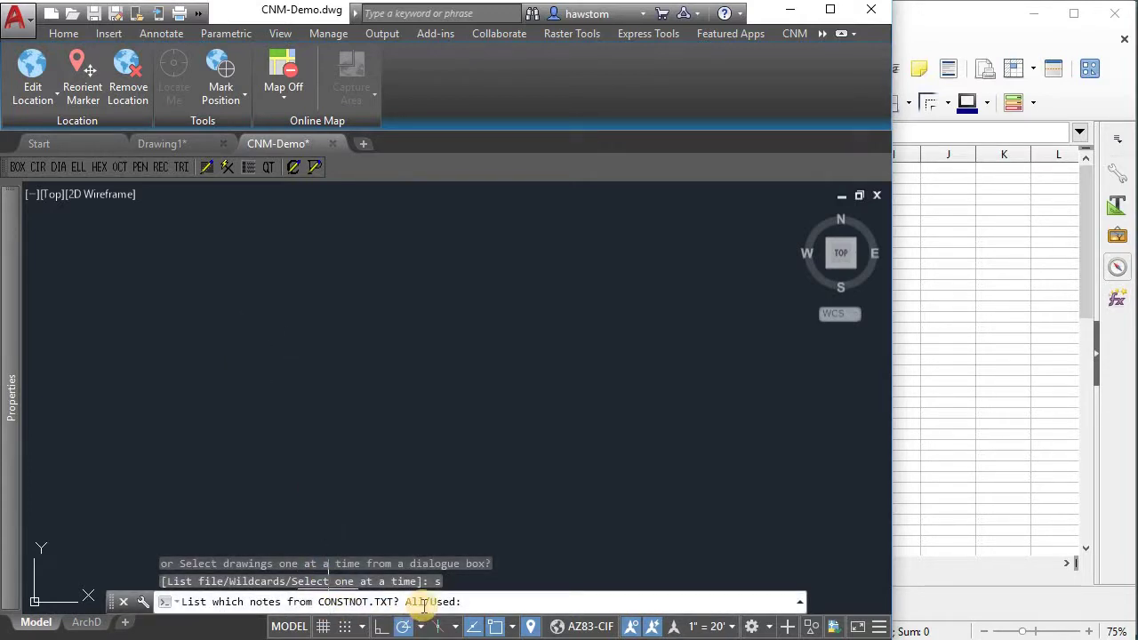
key("Return")
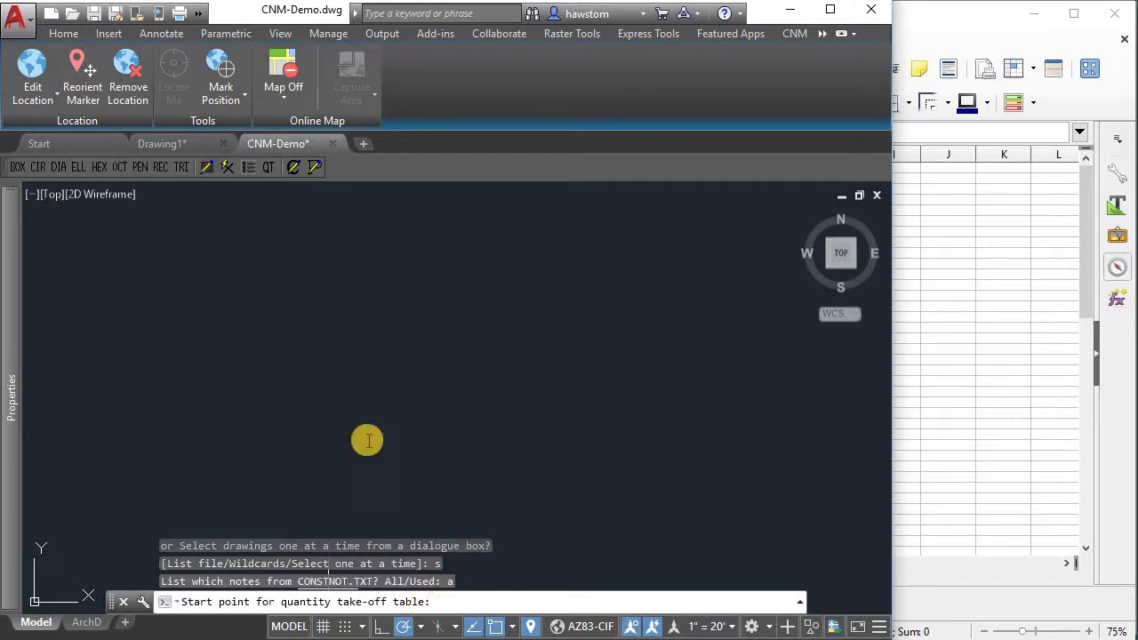
left_click(178, 295)
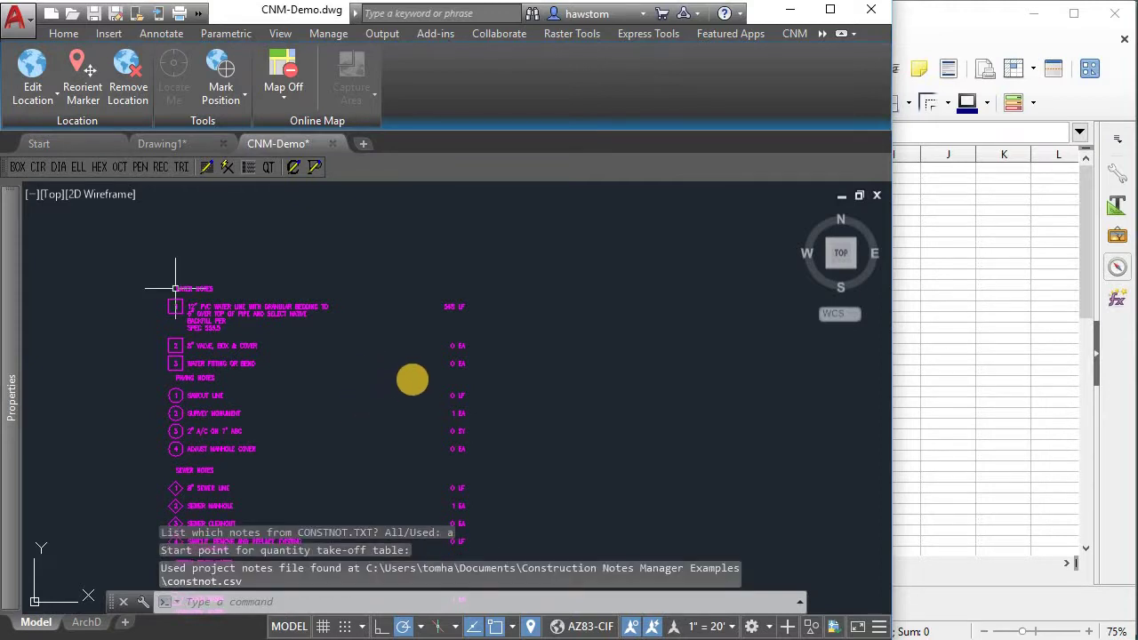
Examine the placed quantity take-off table, checking the quantities from the revisions section up to the water notes
scroll(457, 317, "down", 4)
scroll(459, 316, "down", 2)
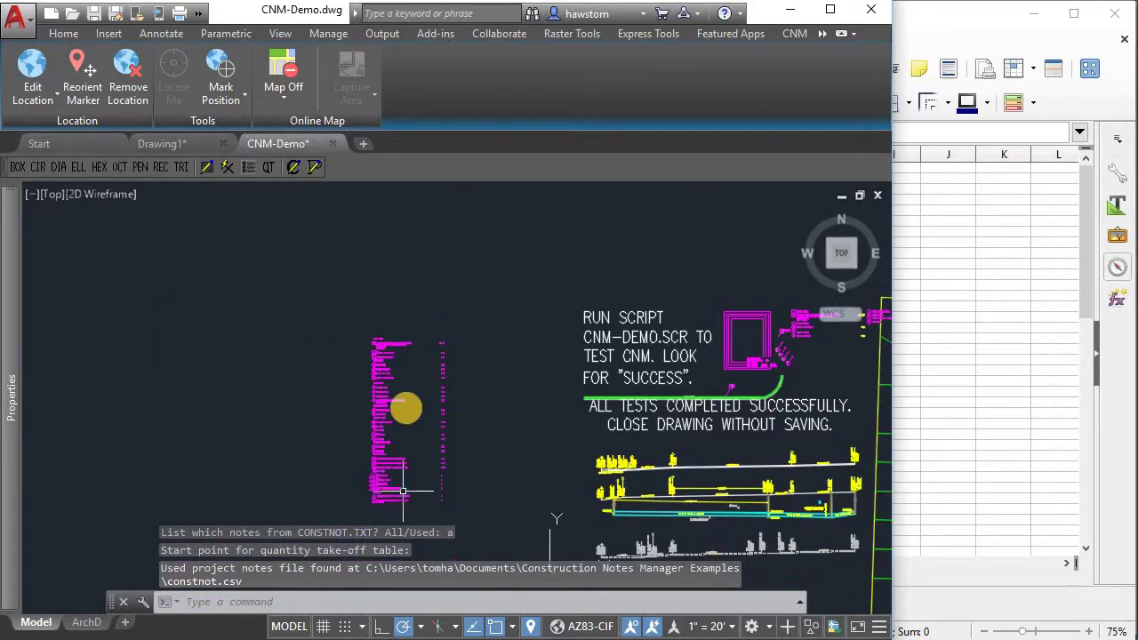
scroll(424, 399, "up", 6)
scroll(497, 418, "up", 4)
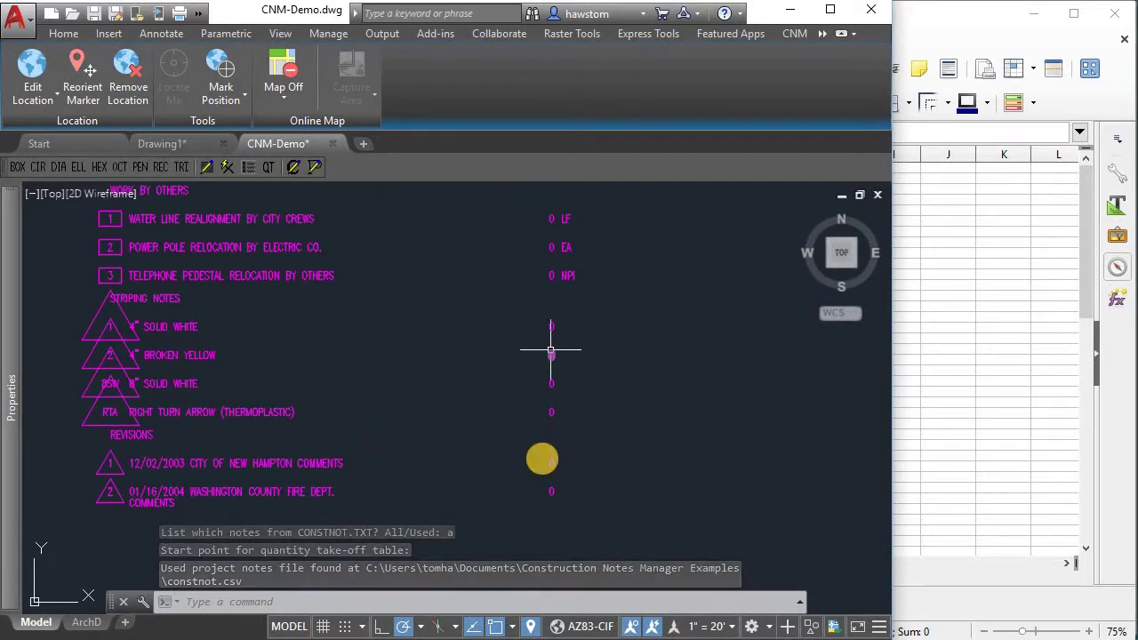
middle_click_drag(548, 350, 541, 528)
mouse_move(555, 327)
middle_mouse_down()
mouse_move(561, 484)
mouse_move(536, 438)
middle_mouse_up()
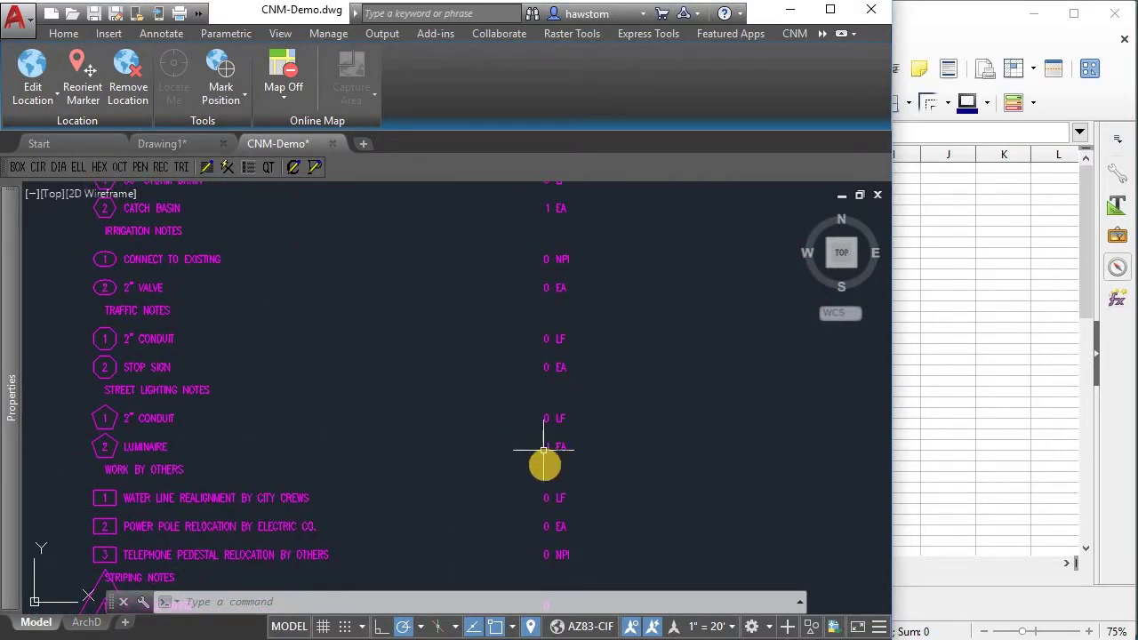
middle_click_drag(519, 340, 531, 418)
middle_click_drag(565, 370, 568, 512)
middle_click_drag(262, 300, 343, 457)
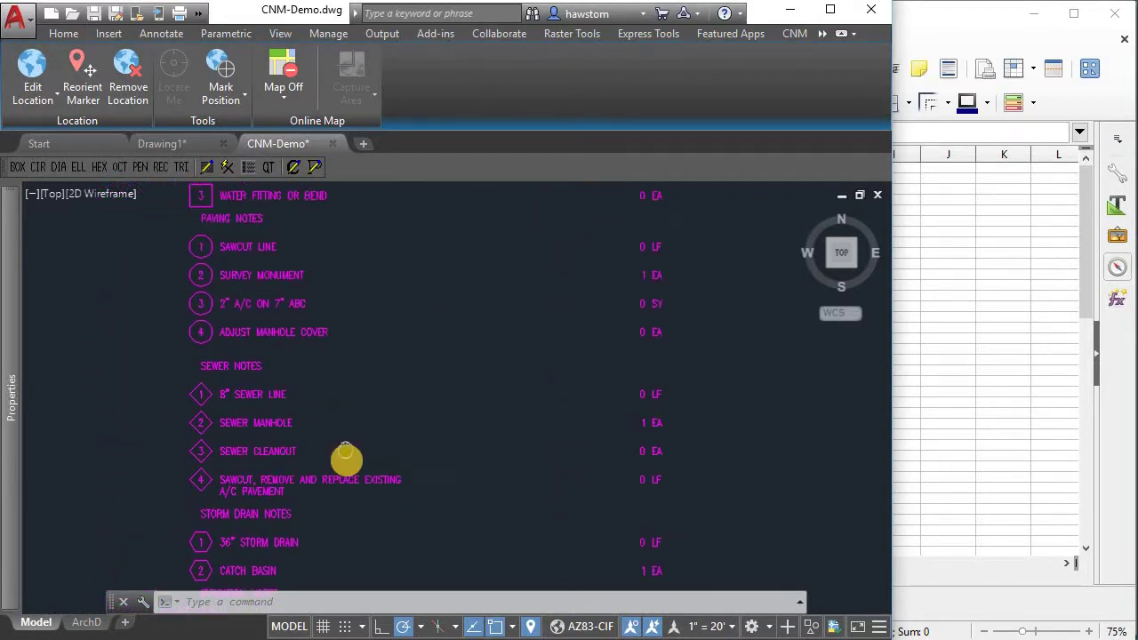
scroll(363, 432, "down", 2)
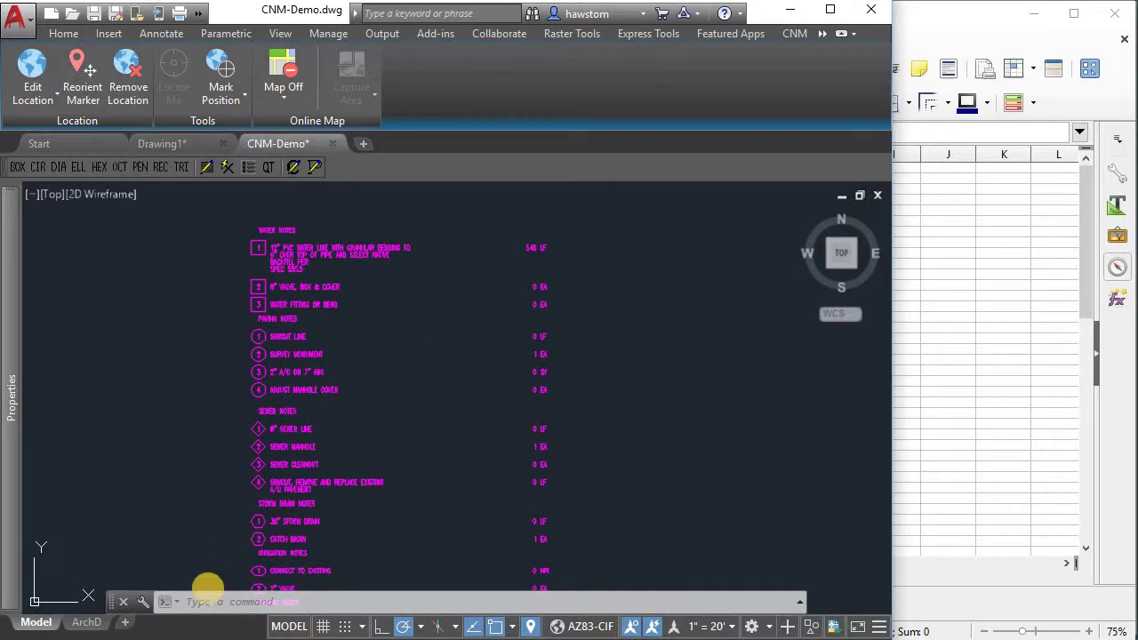
Switch to the Construction Notes Manager Examples folder and open CNM-Demo.csv in LibreOffice Calc
key("Escape")
key("alt+Tab")
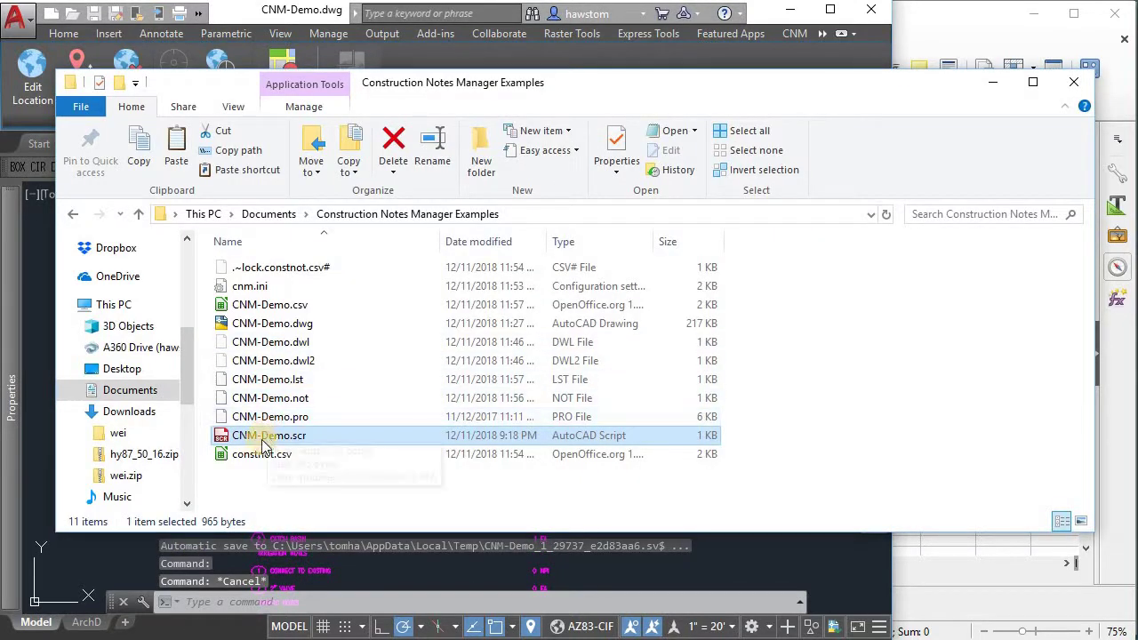
left_click(272, 305)
right_click(272, 305)
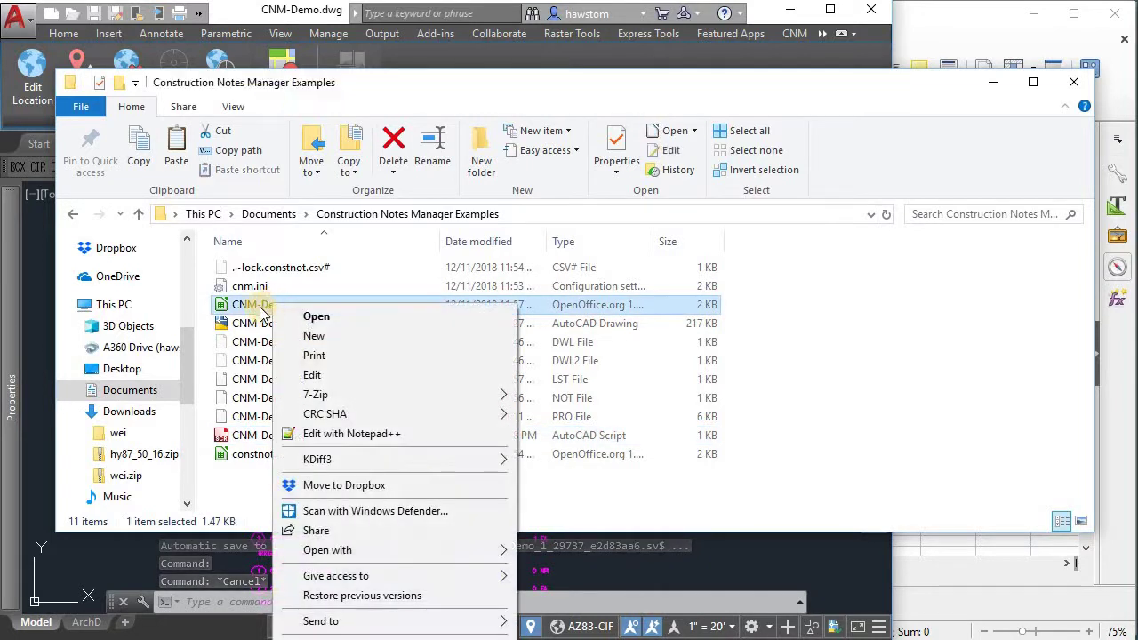
left_click(318, 434)
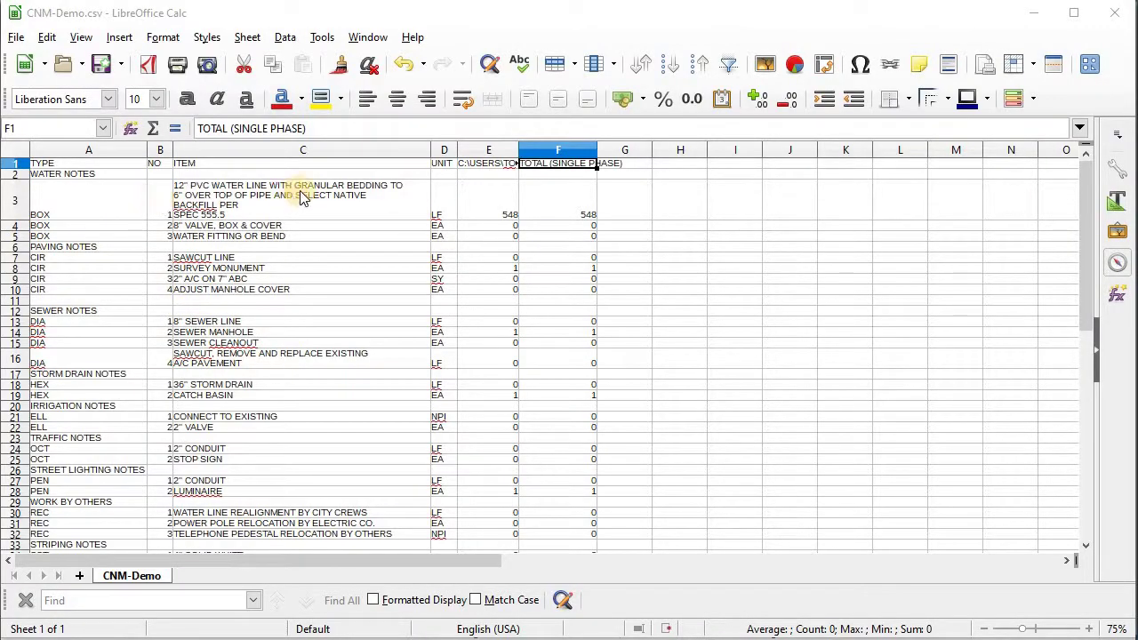
Examine the drawing name in the column E header and the single-phase totals in column F
left_click(478, 153)
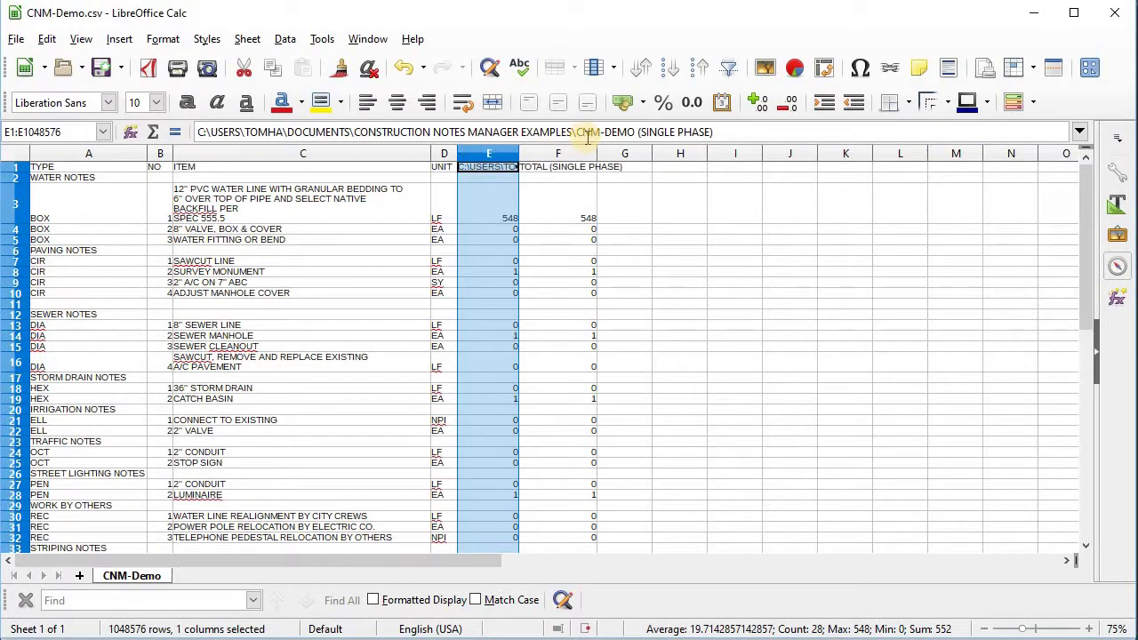
left_click_drag(577, 132, 715, 132)
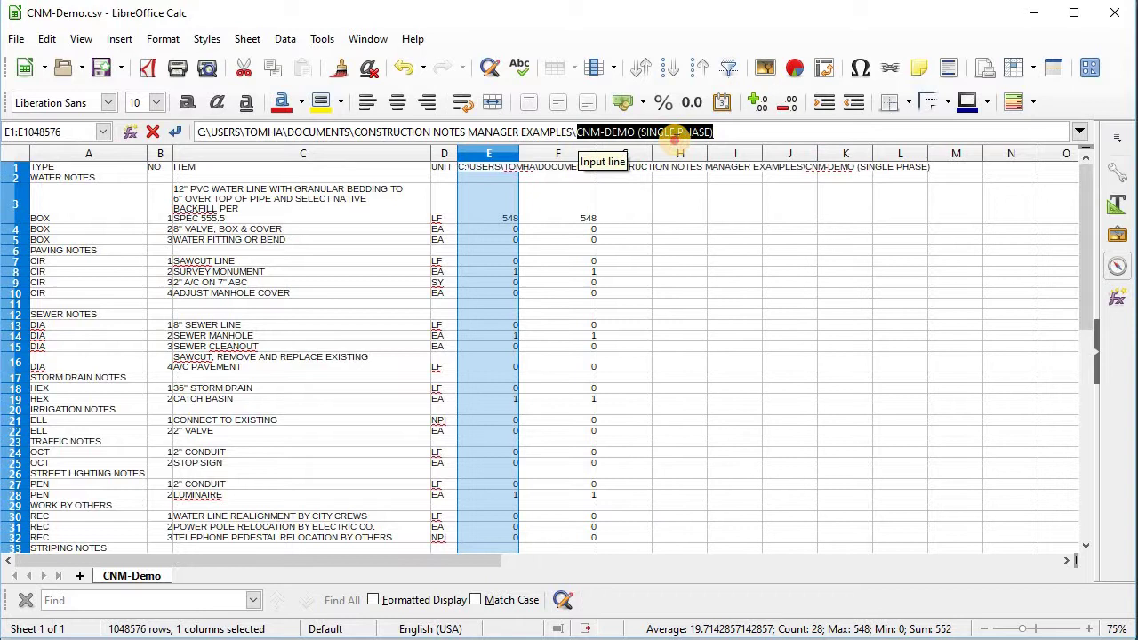
left_click(545, 188)
left_click(543, 168)
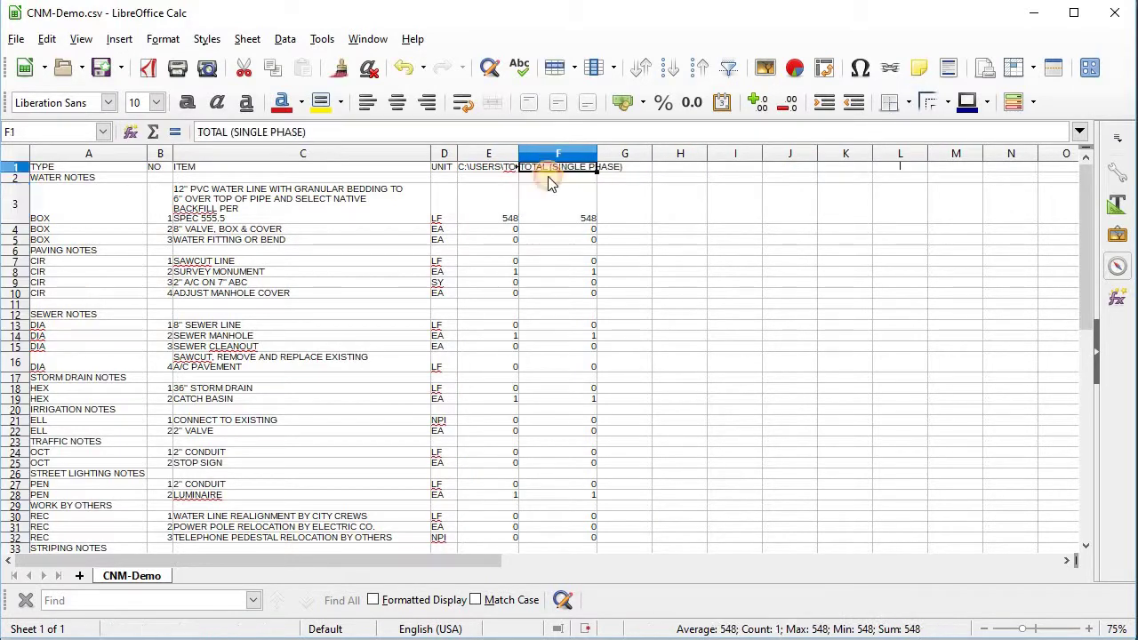
left_click_drag(548, 218, 553, 244)
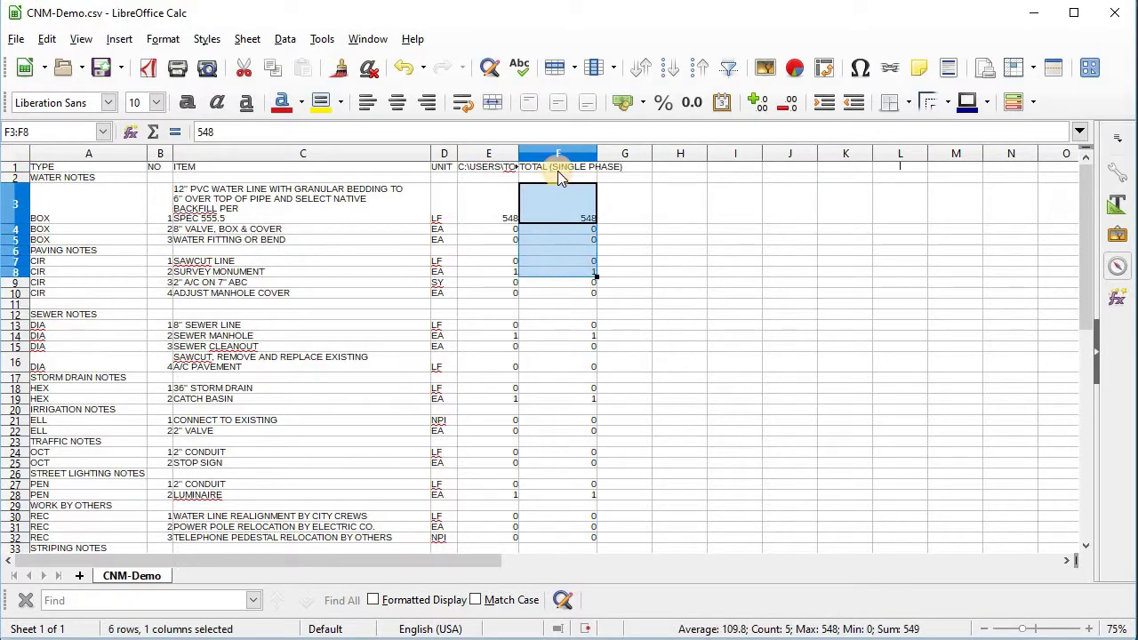
left_click(557, 169)
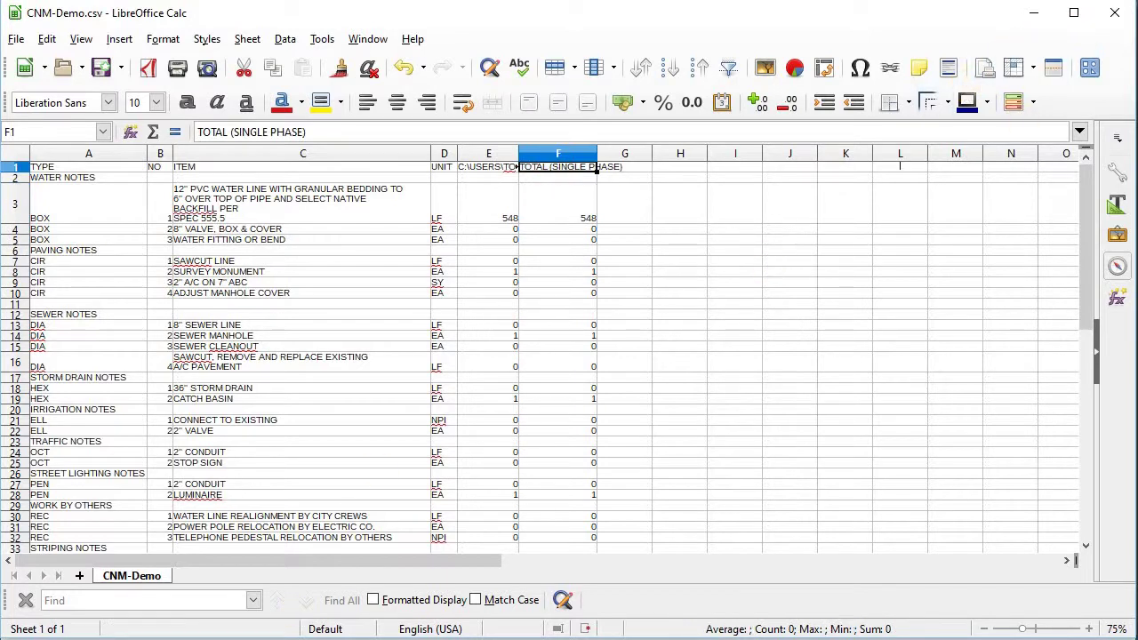
Check water note 1 in AutoCAD's take-off table, and in constnot.csv in LibreOffice Calc remove the \n before SPEC 555.5 and save
key("alt+Tab")
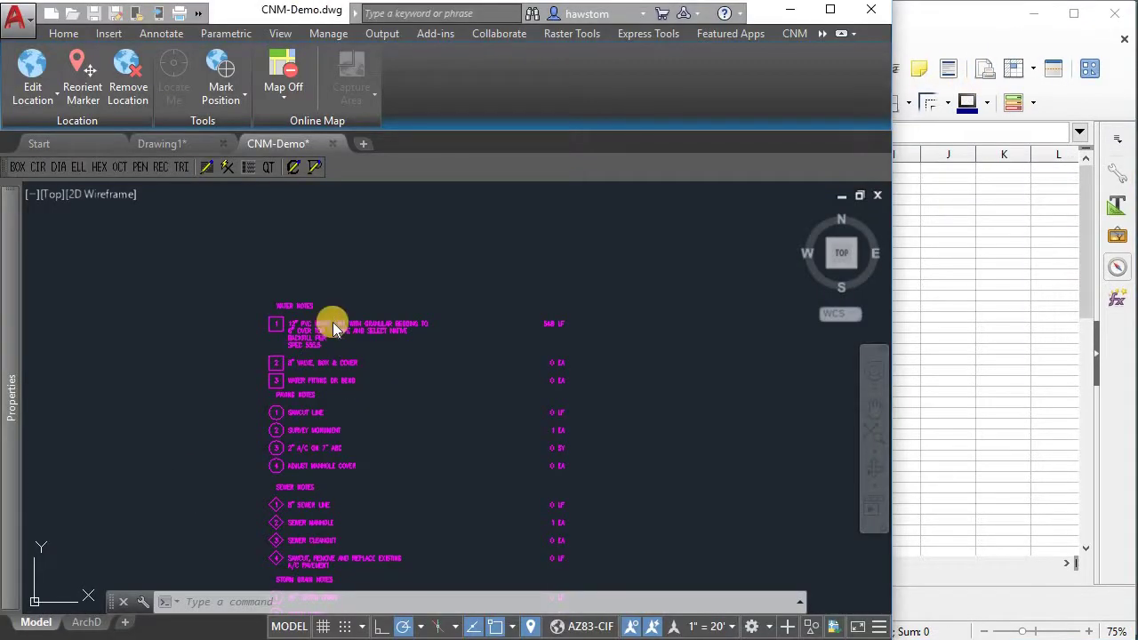
scroll(321, 329, "up", 4)
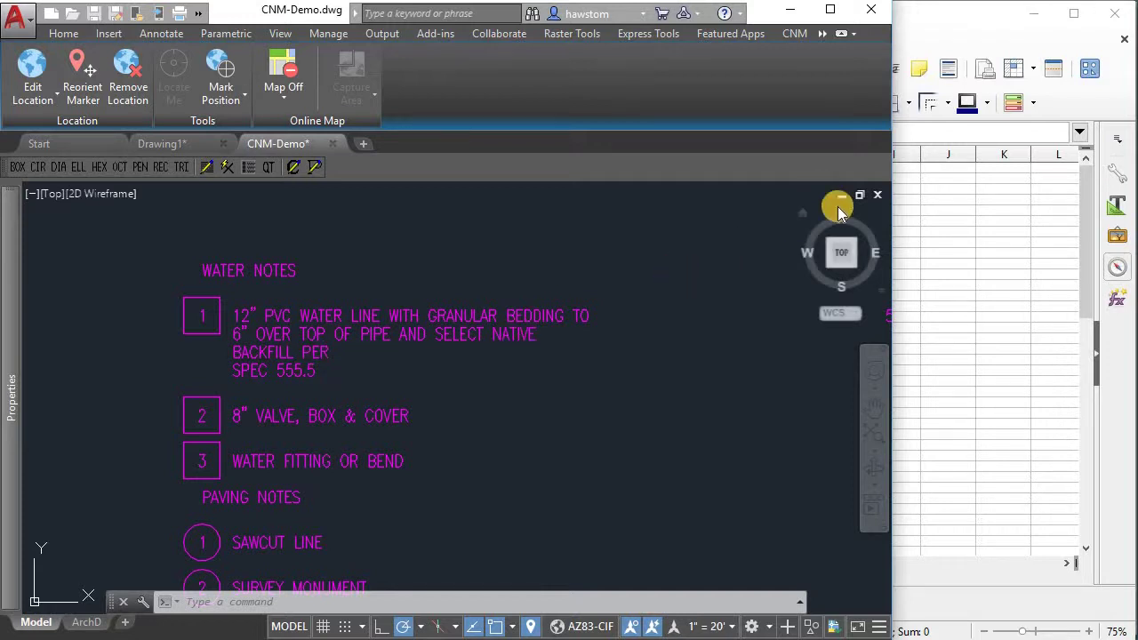
left_click(942, 27)
left_click(229, 322)
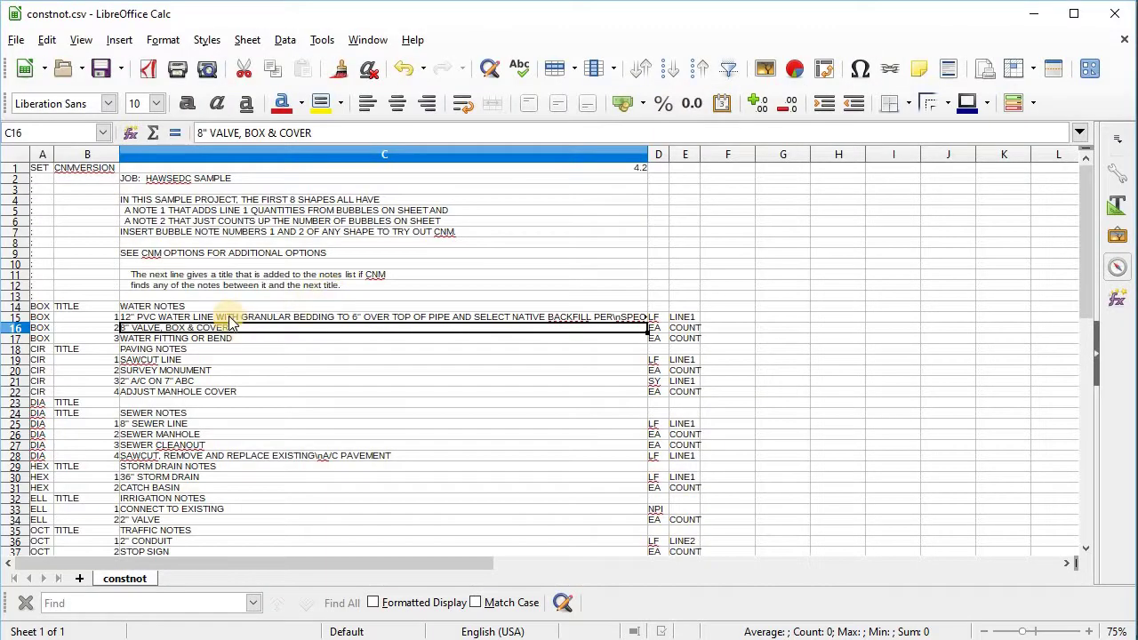
left_click(612, 317)
double_click(612, 317)
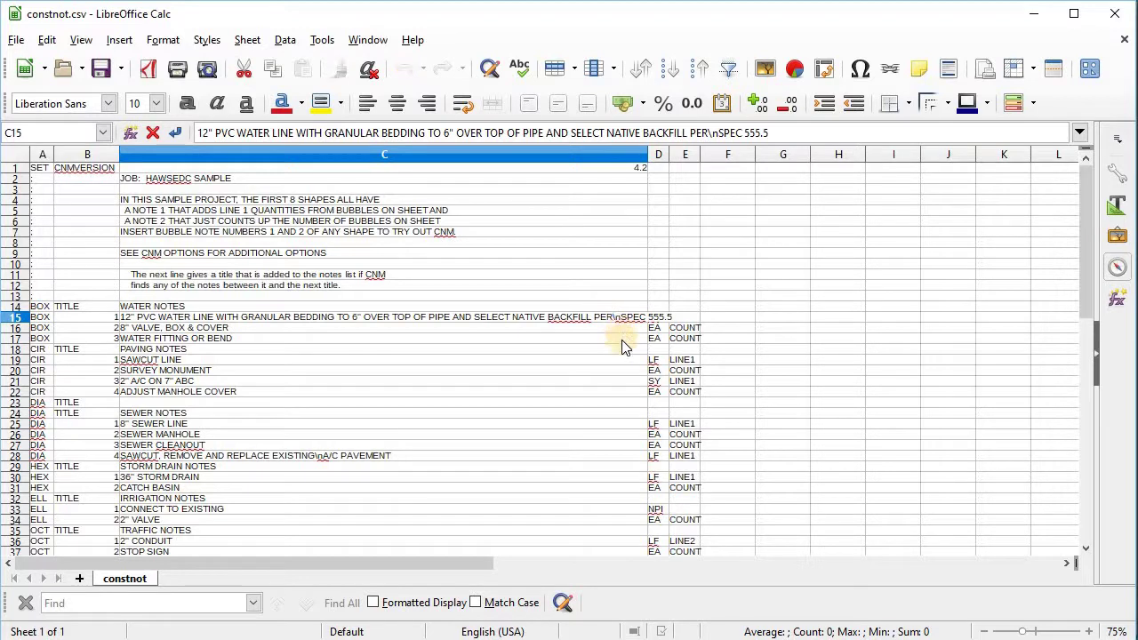
key("Delete")
key("Delete")
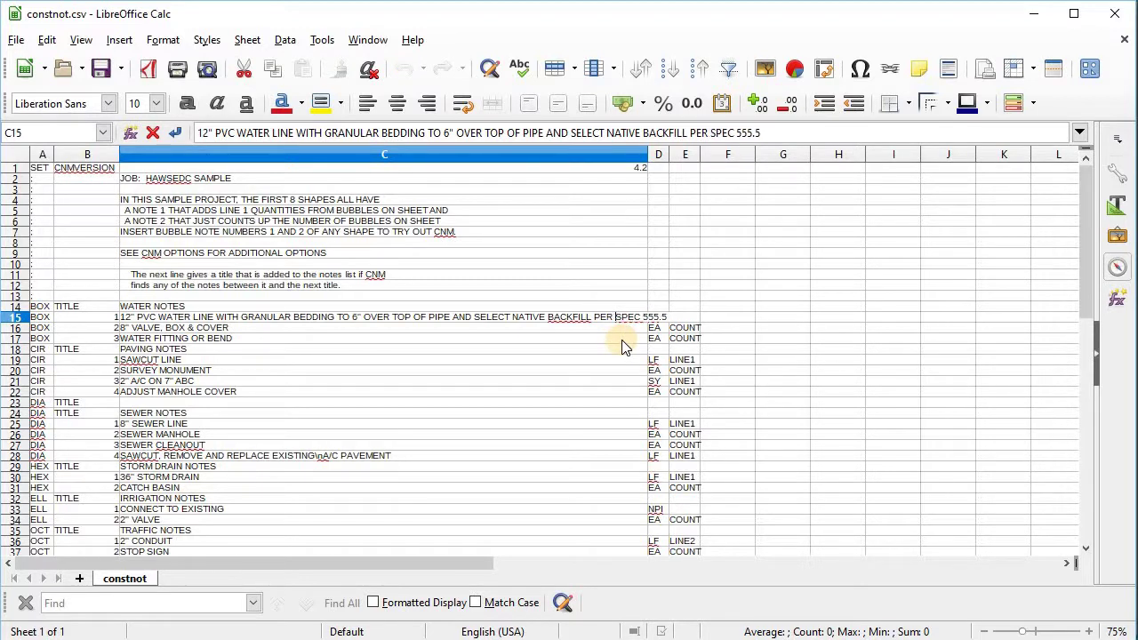
key("Return")
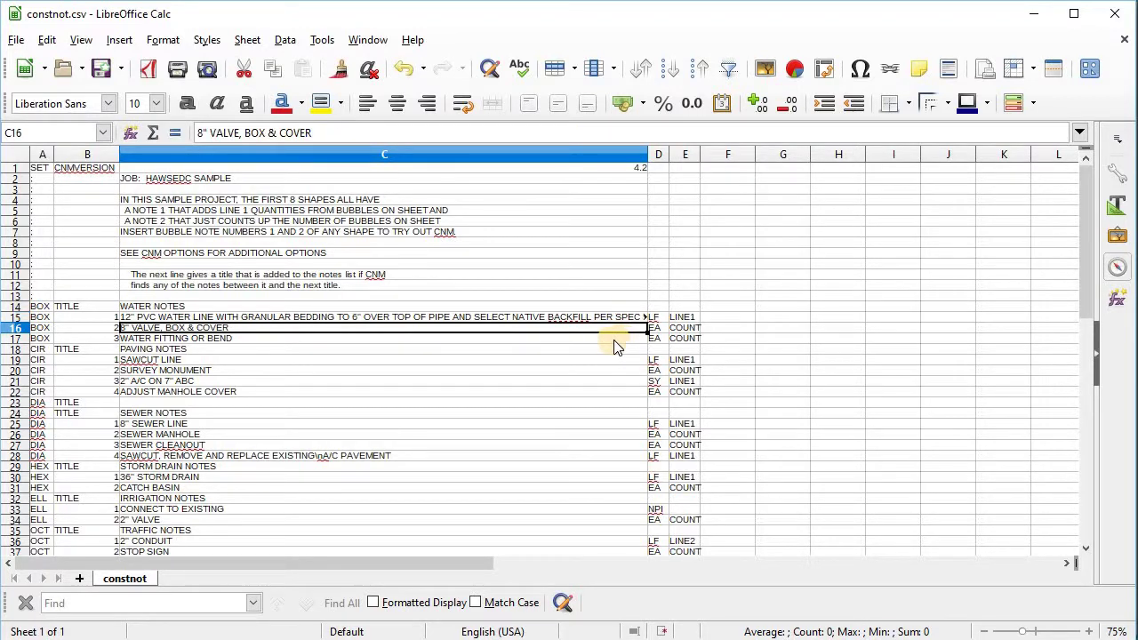
key("ctrl+s")
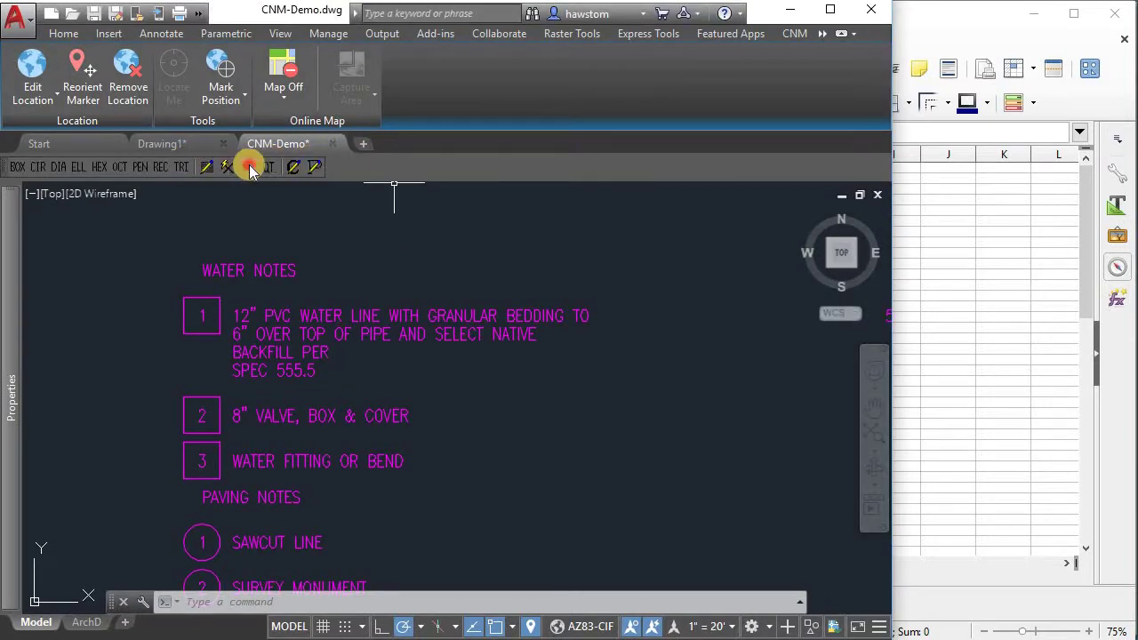
Regenerate the notes list in AutoCAD with the default 9999.00 maximum column height
left_click(250, 168)
left_click(251, 212)
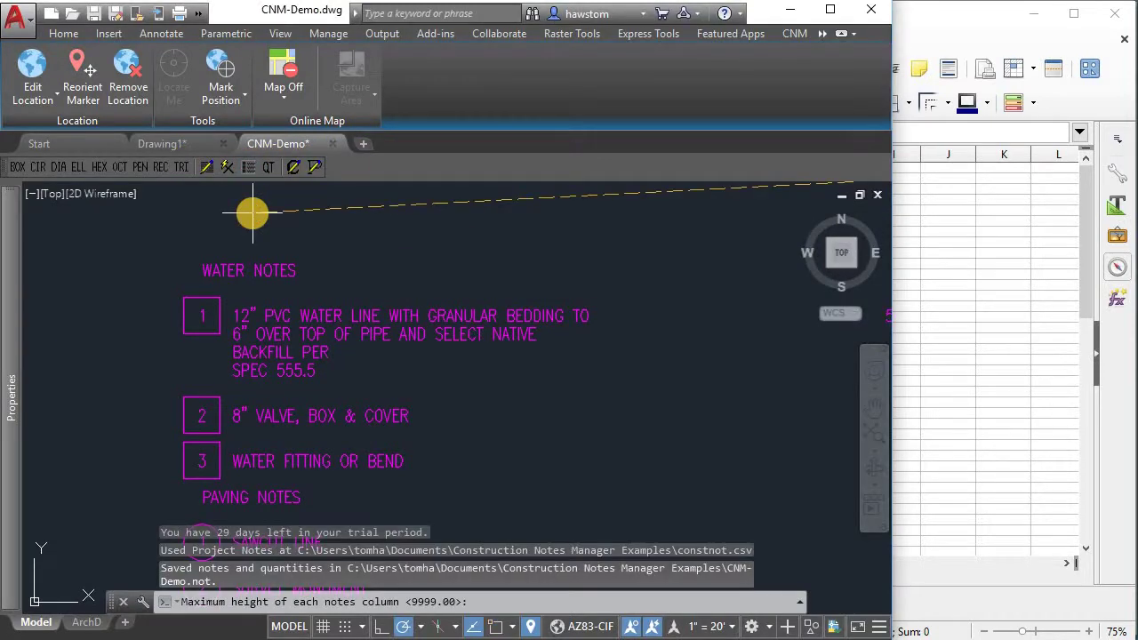
key("Return")
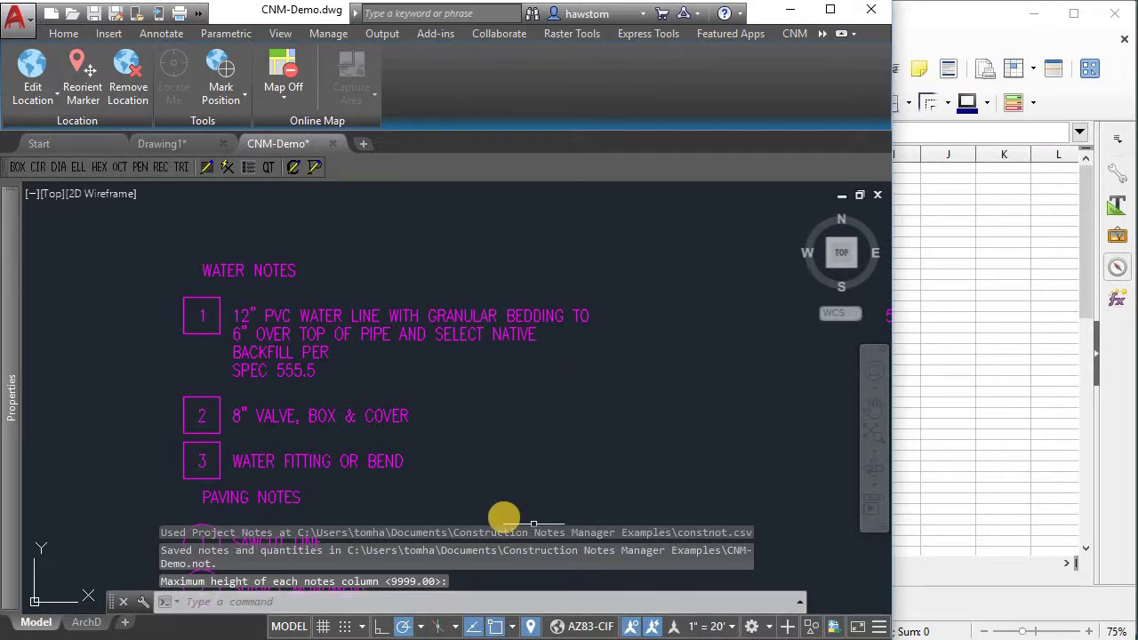
left_click(461, 580)
key("Escape")
key("Escape")
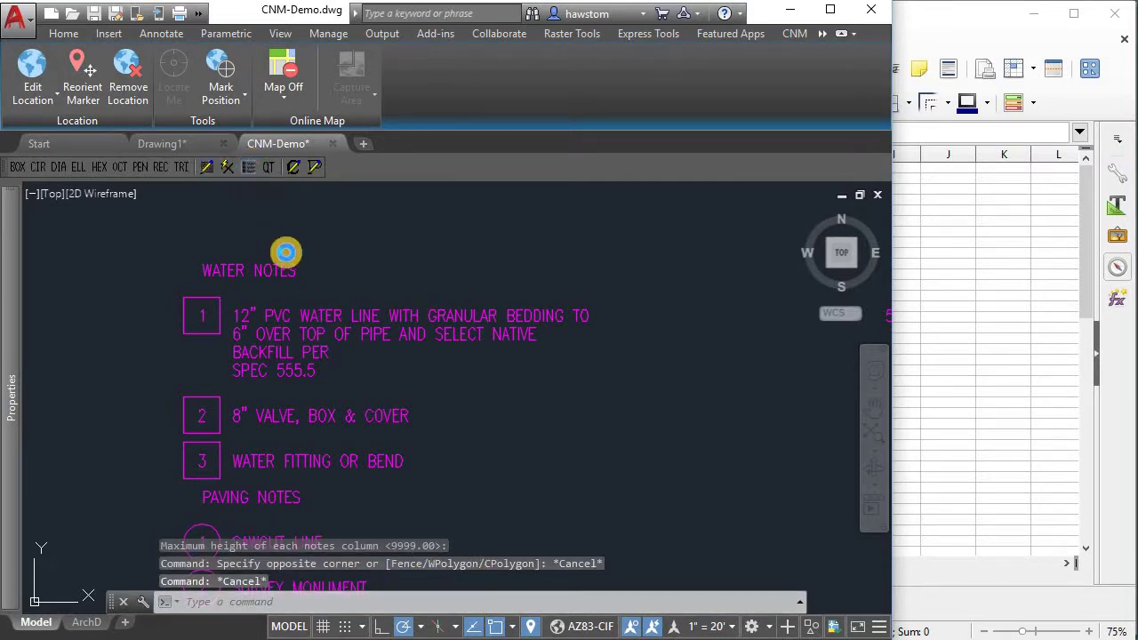
Regenerate the key notes table at the default 9999.00 maximum column height and look over the notes tables in the drawing
double_click(286, 253)
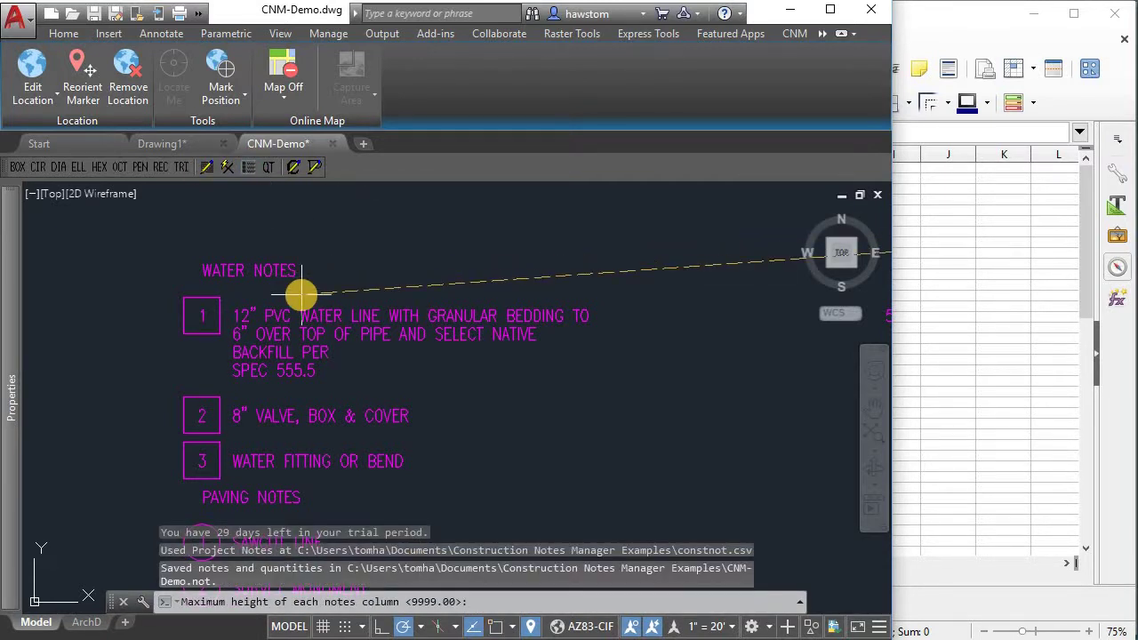
key("Return")
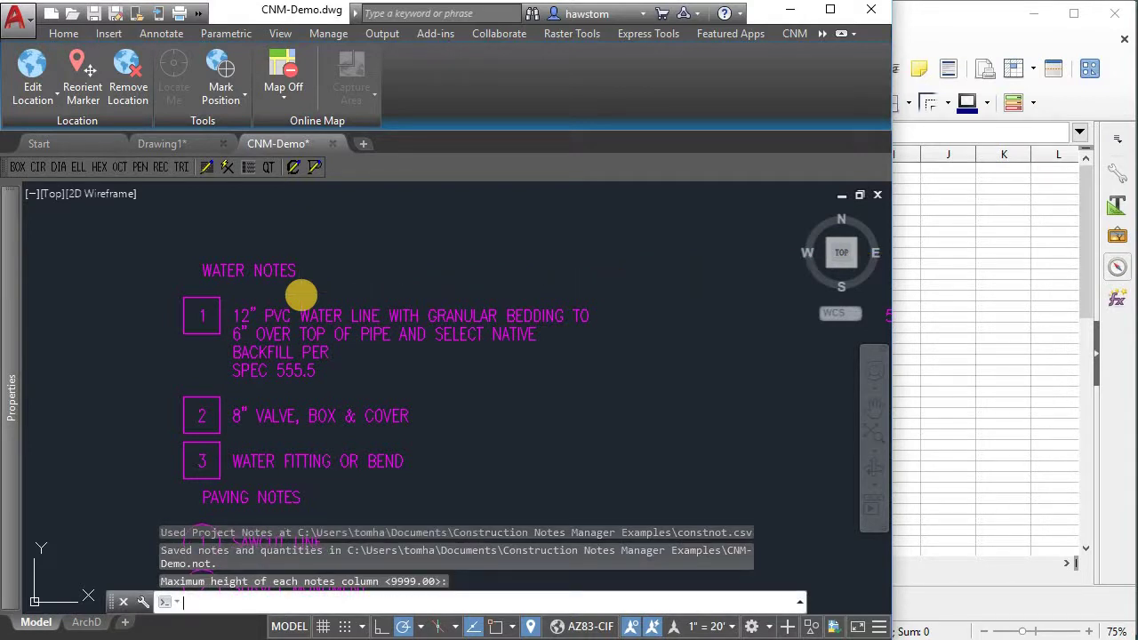
scroll(227, 311, "down", 6)
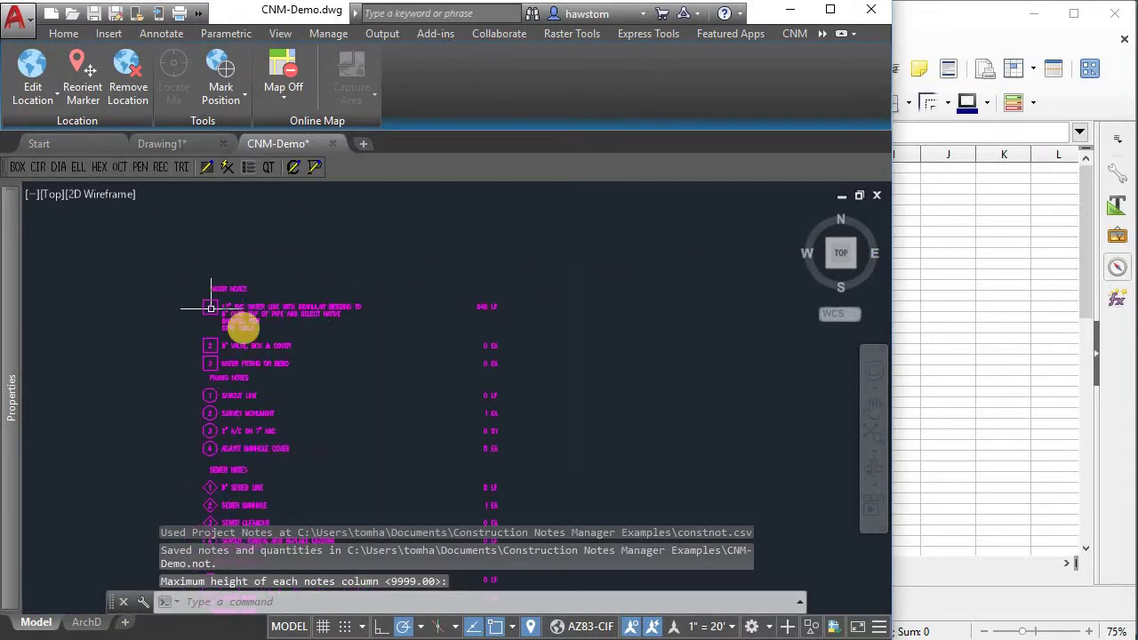
scroll(340, 325, "down", 2)
scroll(192, 337, "down", 2)
scroll(400, 312, "down", 2)
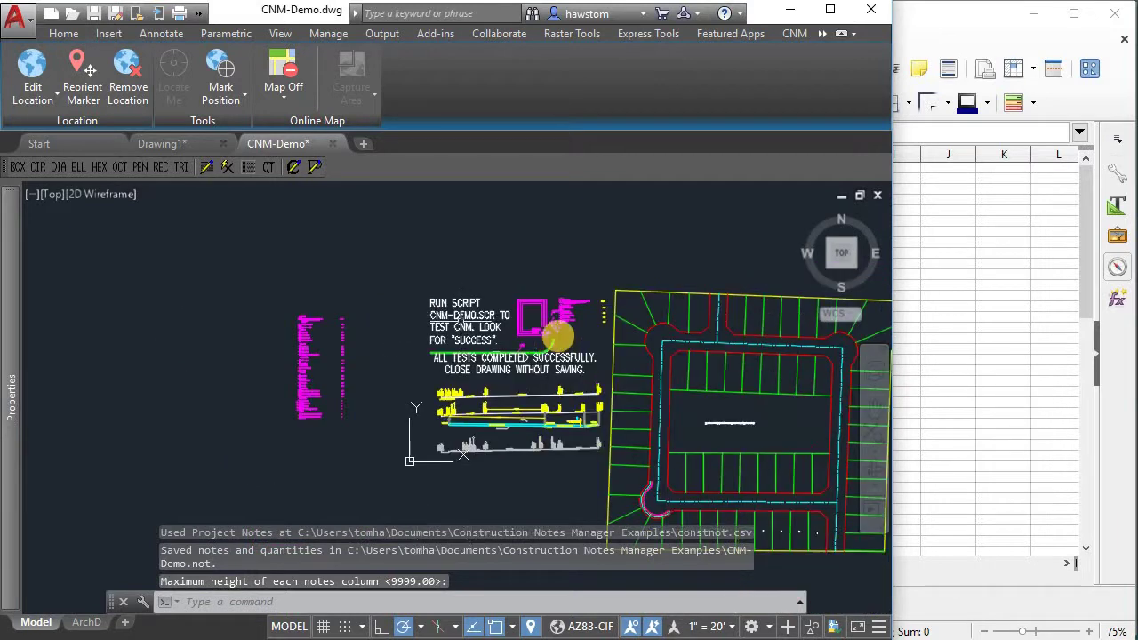
Check how water note 1 wraps in the key notes table, view constnot.csv in LibreOffice Calc, and return to AutoCAD
scroll(574, 322, "up", 6)
scroll(585, 302, "up", 4)
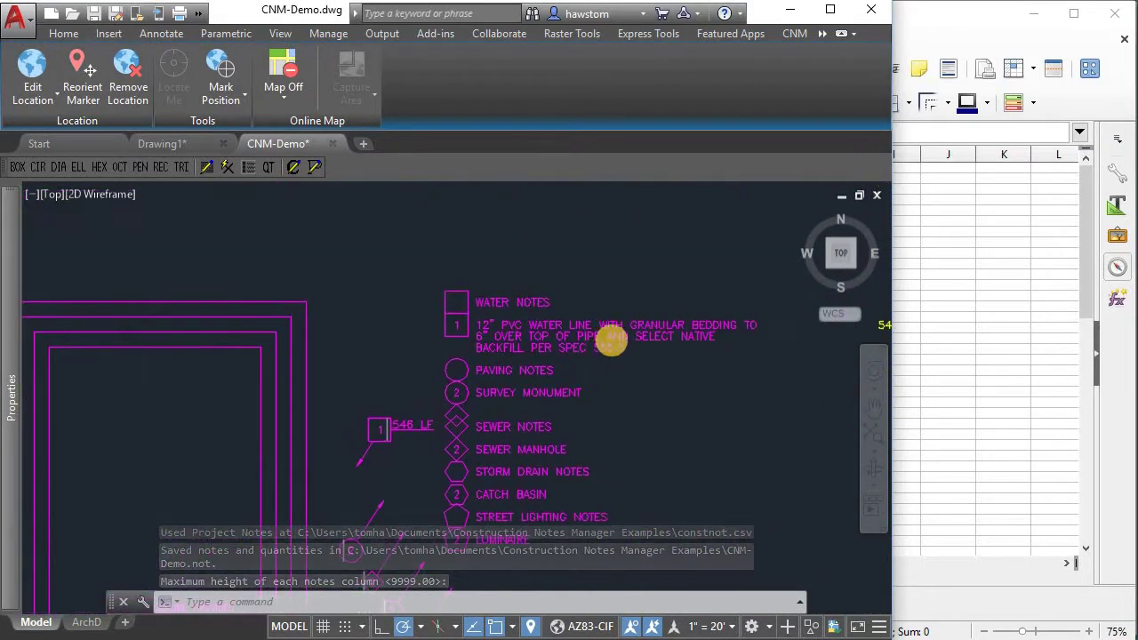
scroll(587, 375, "up", 2)
mouse_move(580, 376)
middle_mouse_down()
mouse_move(429, 424)
mouse_move(417, 444)
mouse_move(347, 328)
middle_mouse_up()
scroll(445, 430, "down", 2)
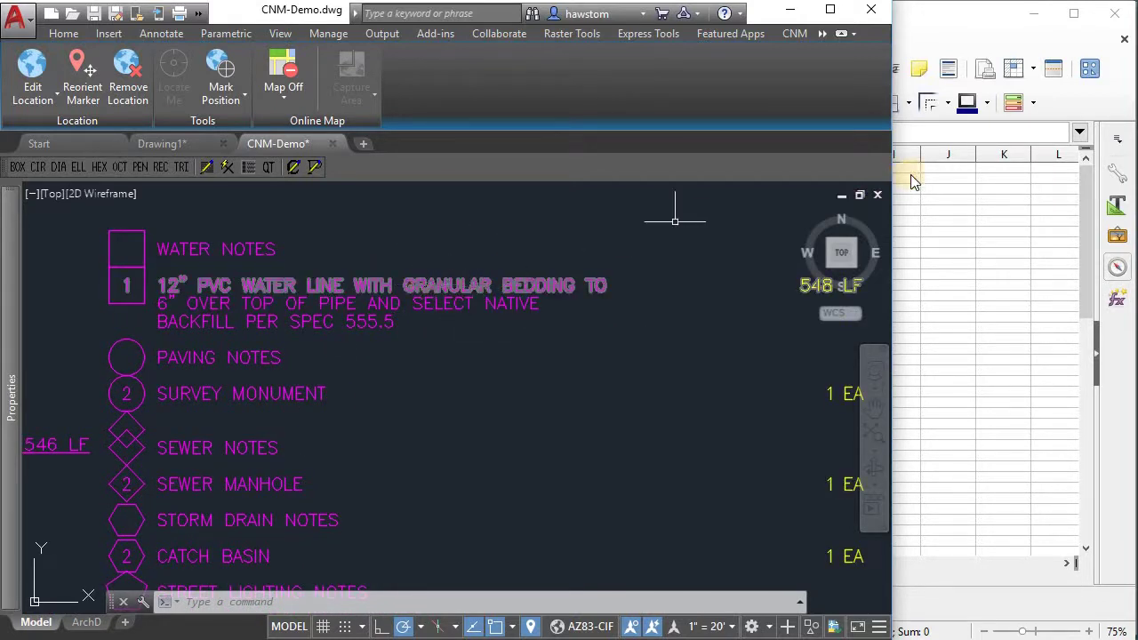
left_click(1086, 104)
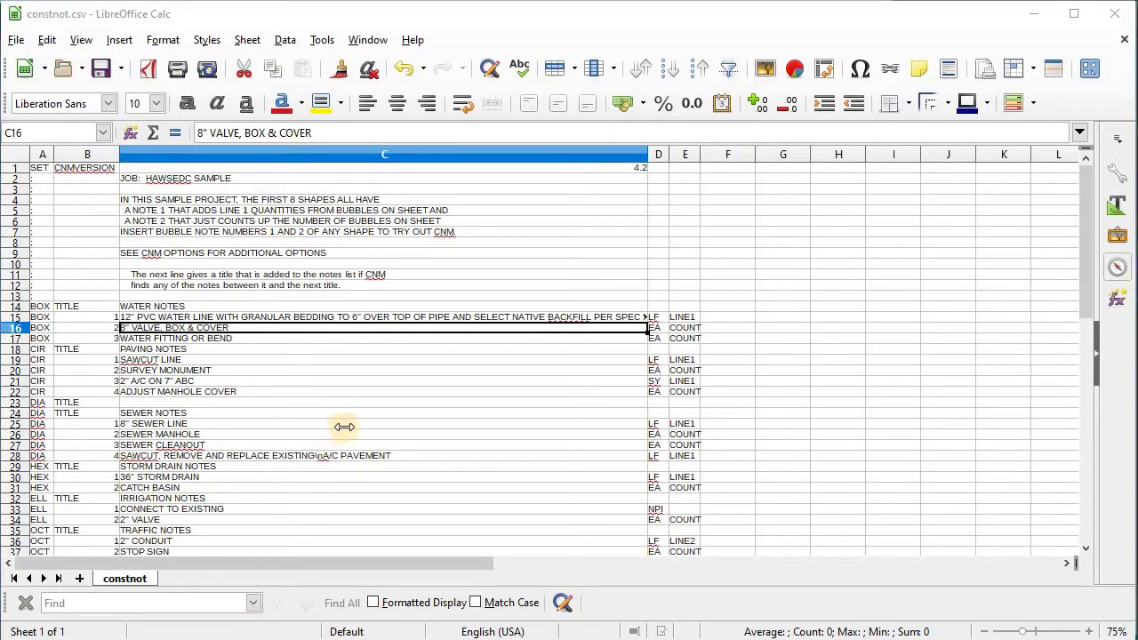
key("alt+Tab")
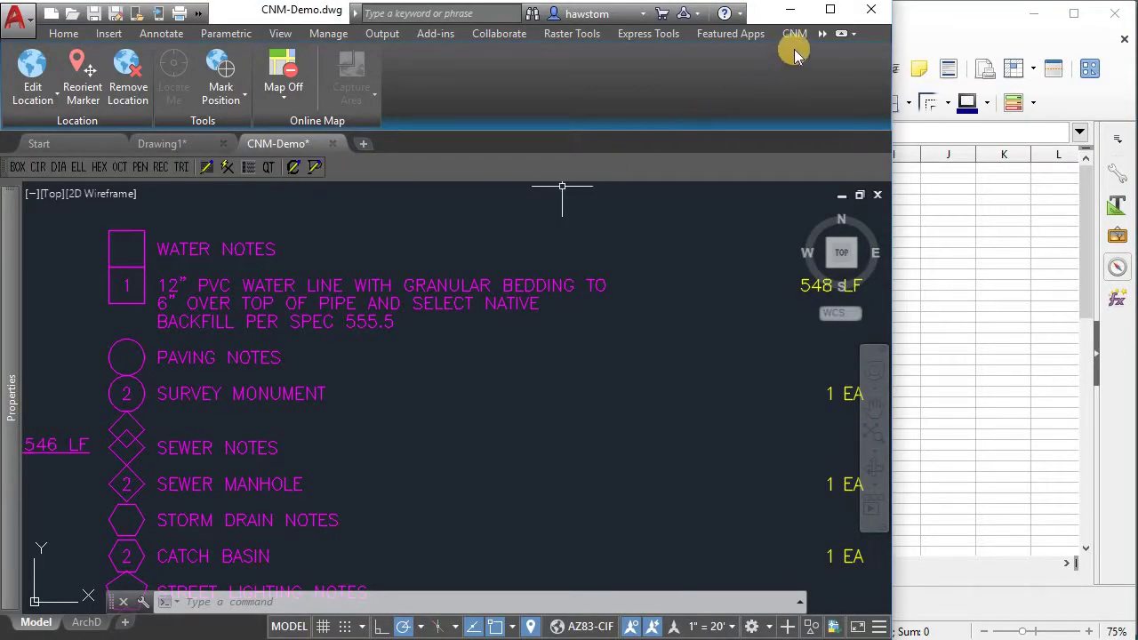
Set the description wrap line length to 20 characters in CNM Options and regenerate the key notes table at the default column height
left_click(794, 34)
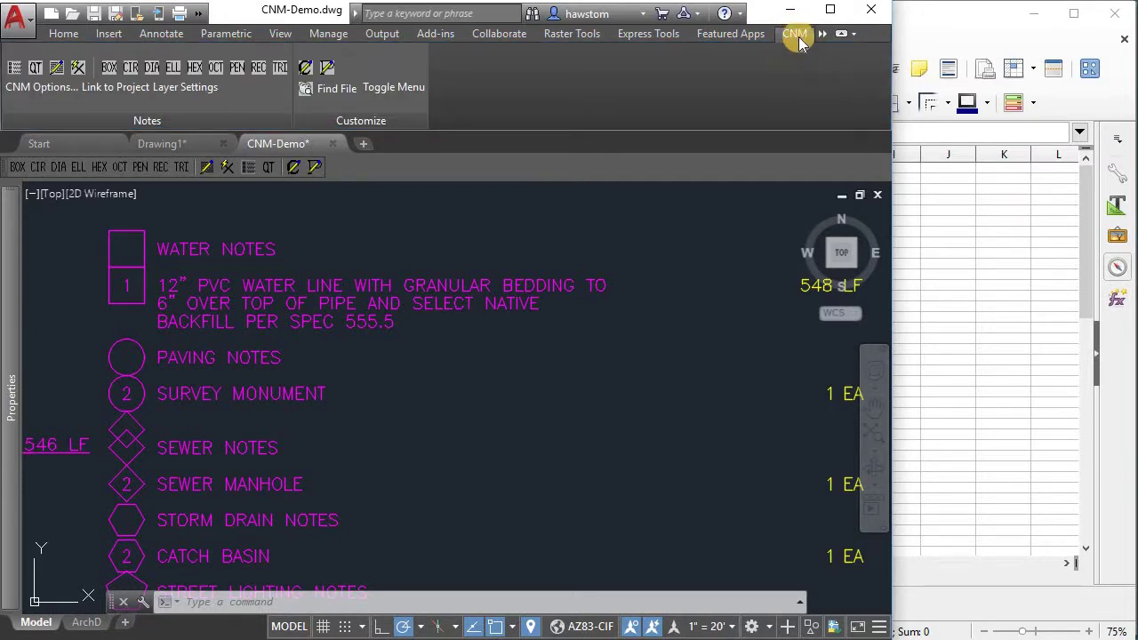
left_click(32, 91)
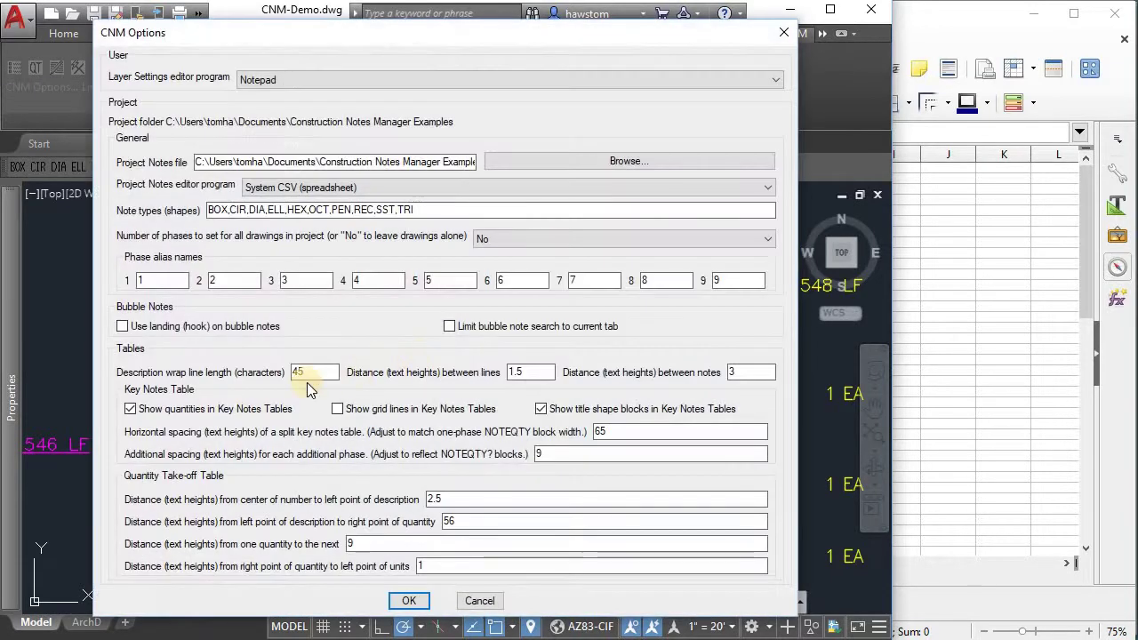
left_click(298, 372)
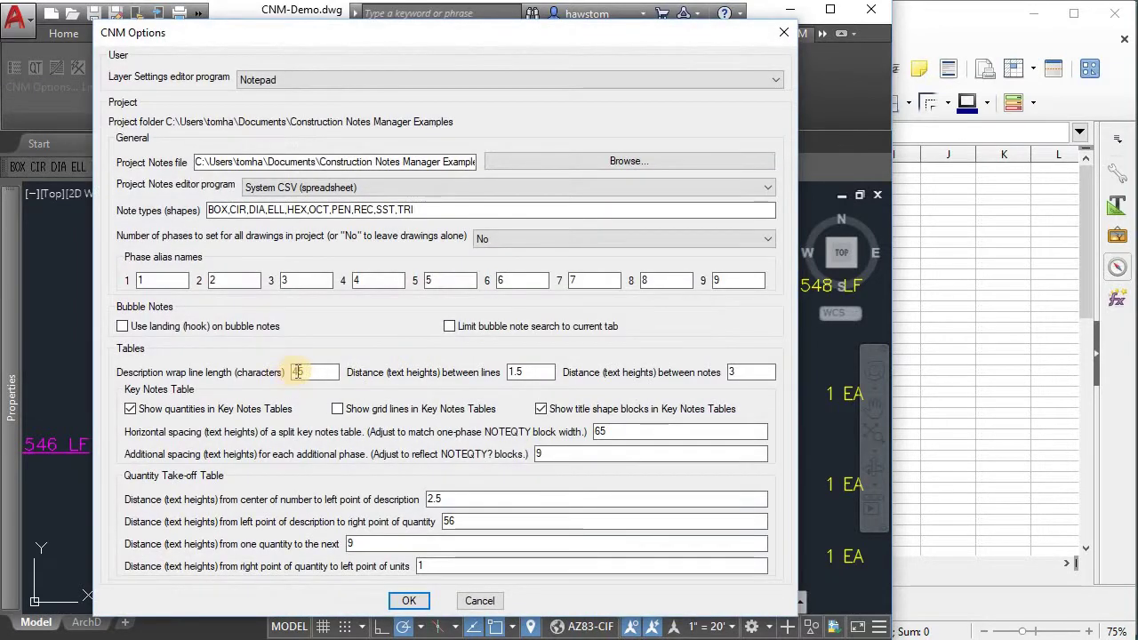
double_click(298, 372)
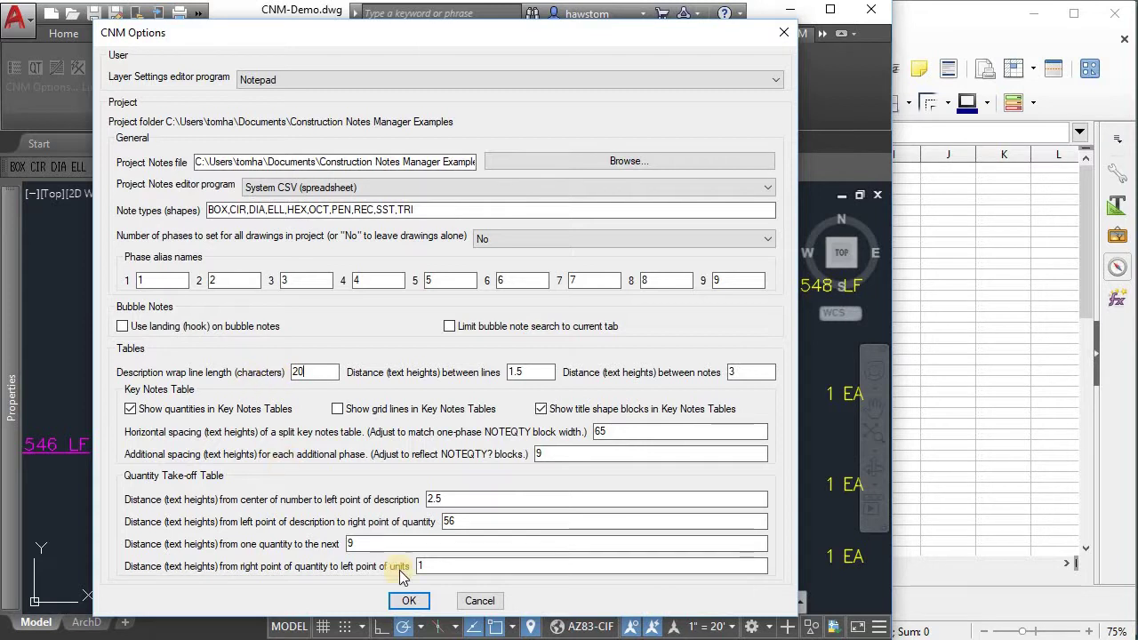
left_click(409, 601)
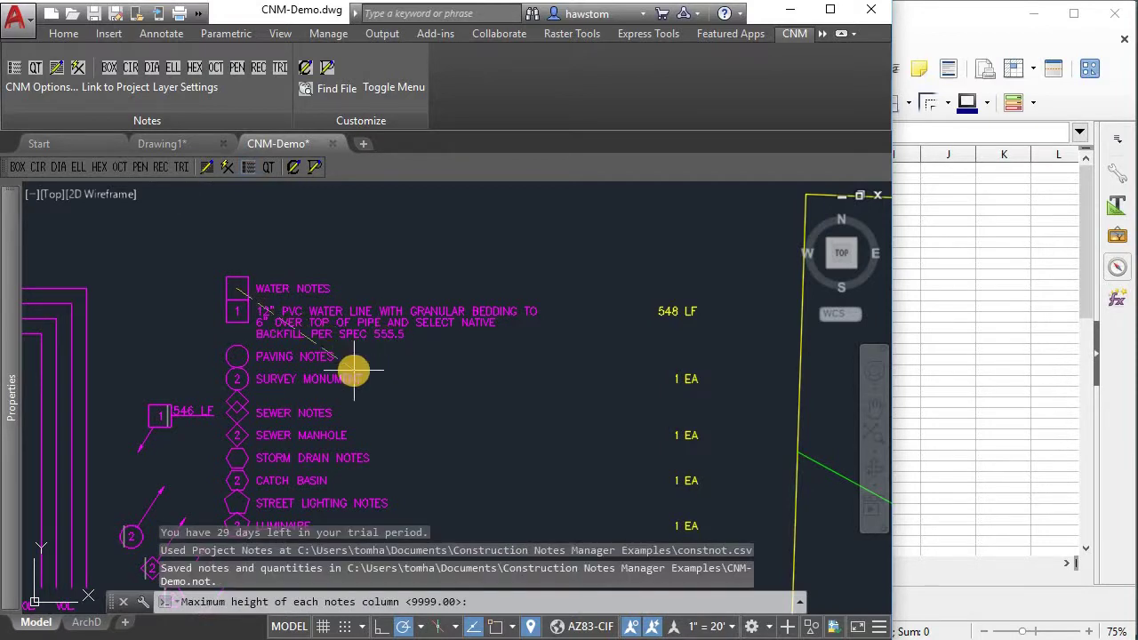
key("Return")
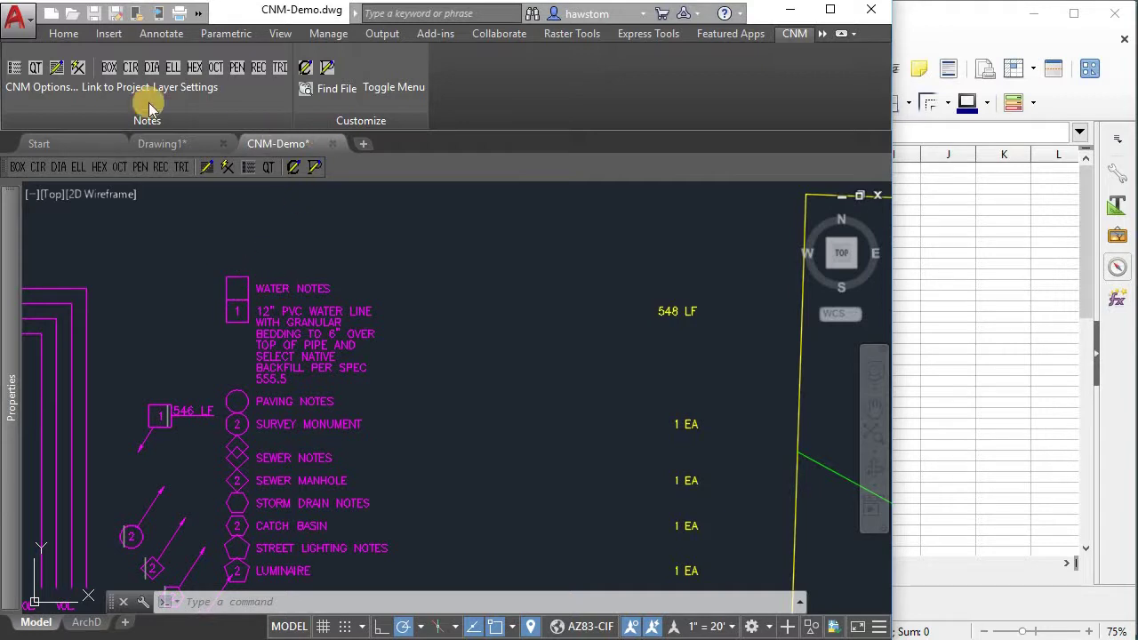
Turn off quantities and title shape blocks in Key Notes Tables in CNM Options and regenerate the table at the default height
left_click(55, 89)
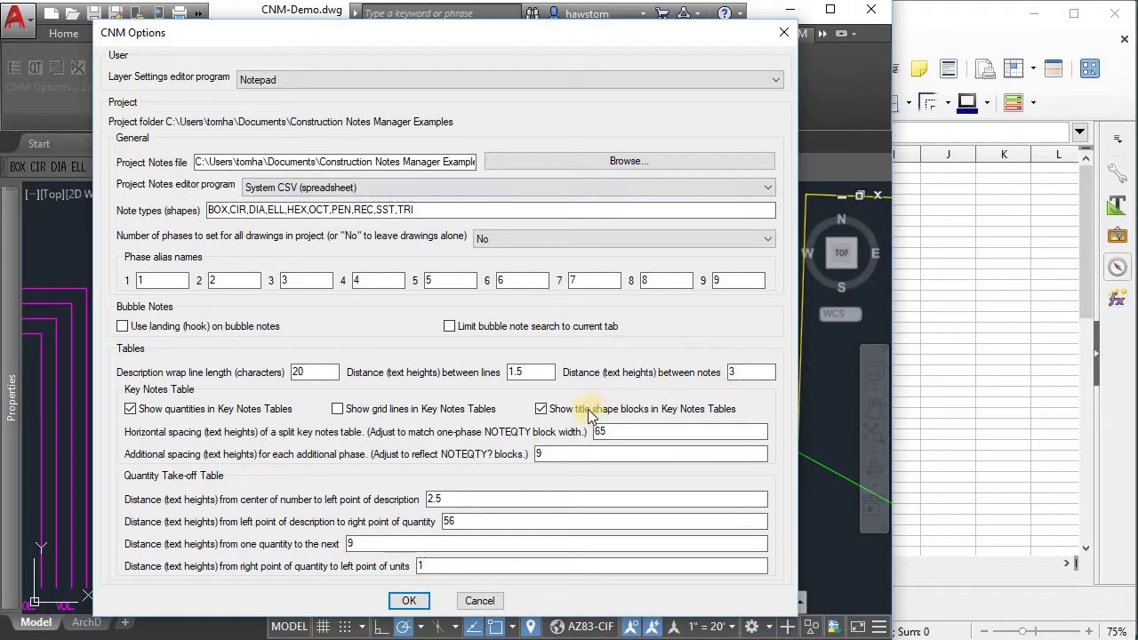
left_click(129, 411)
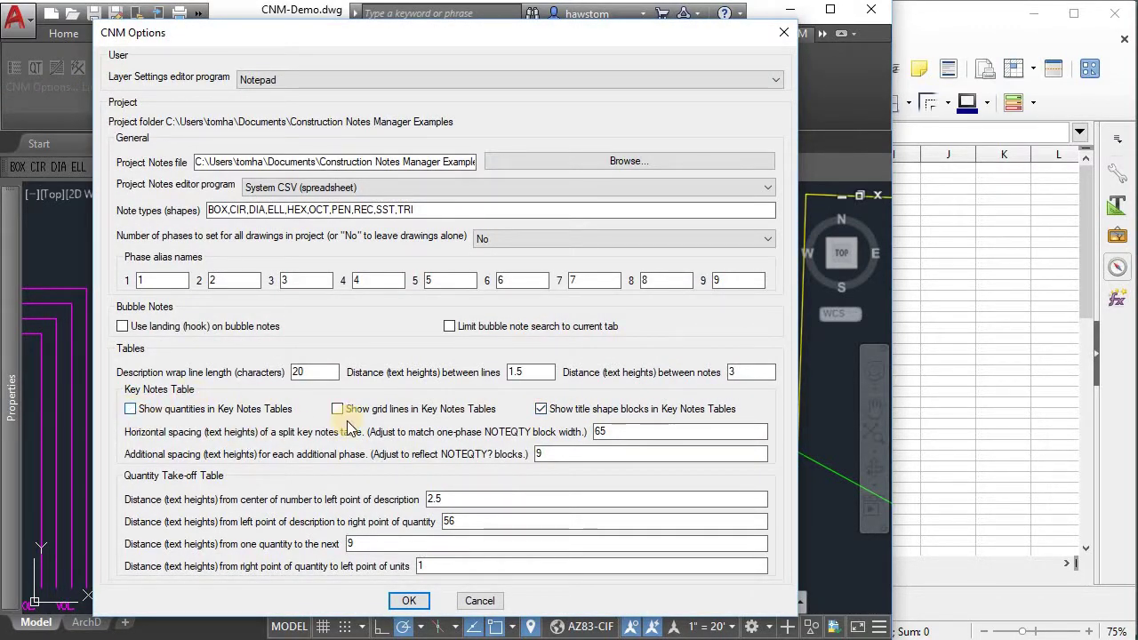
left_click(538, 411)
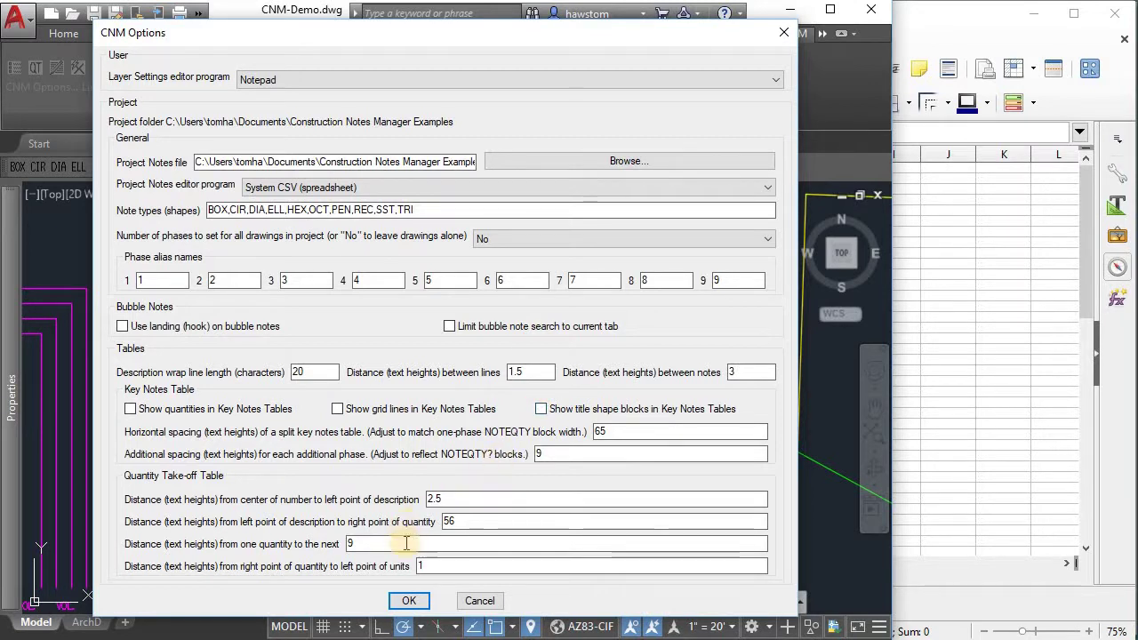
left_click(411, 601)
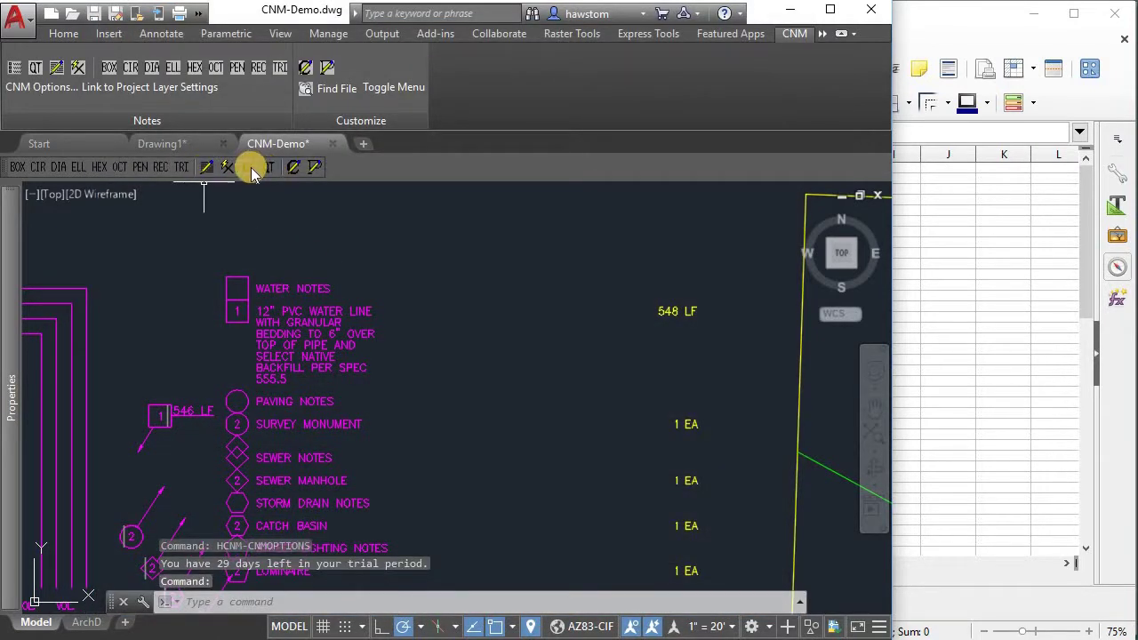
left_click(247, 172)
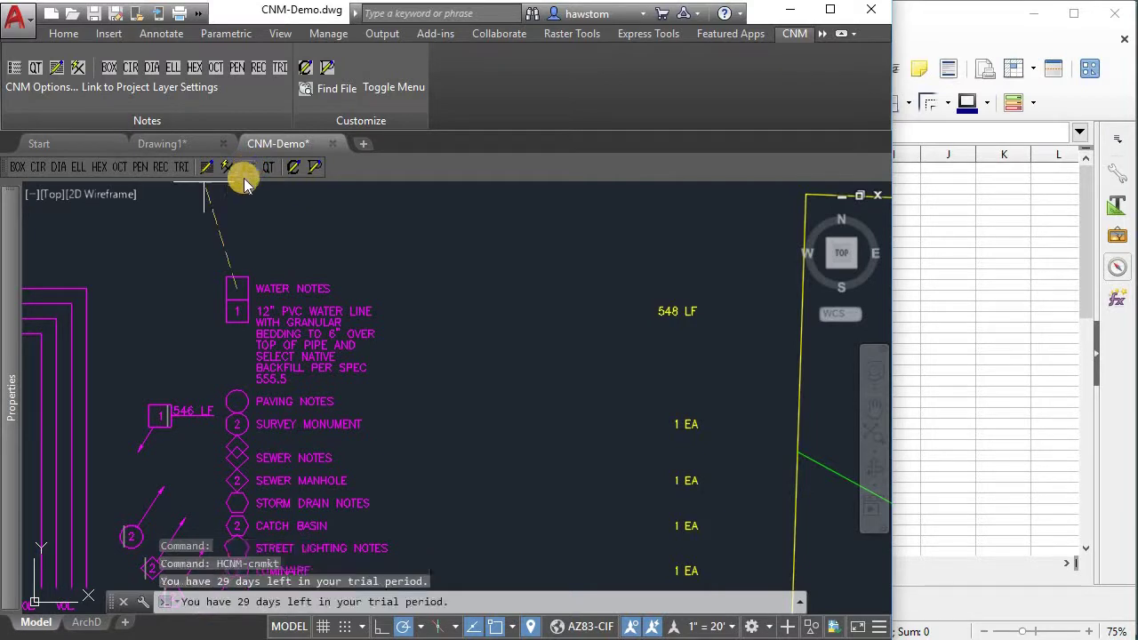
key("Return")
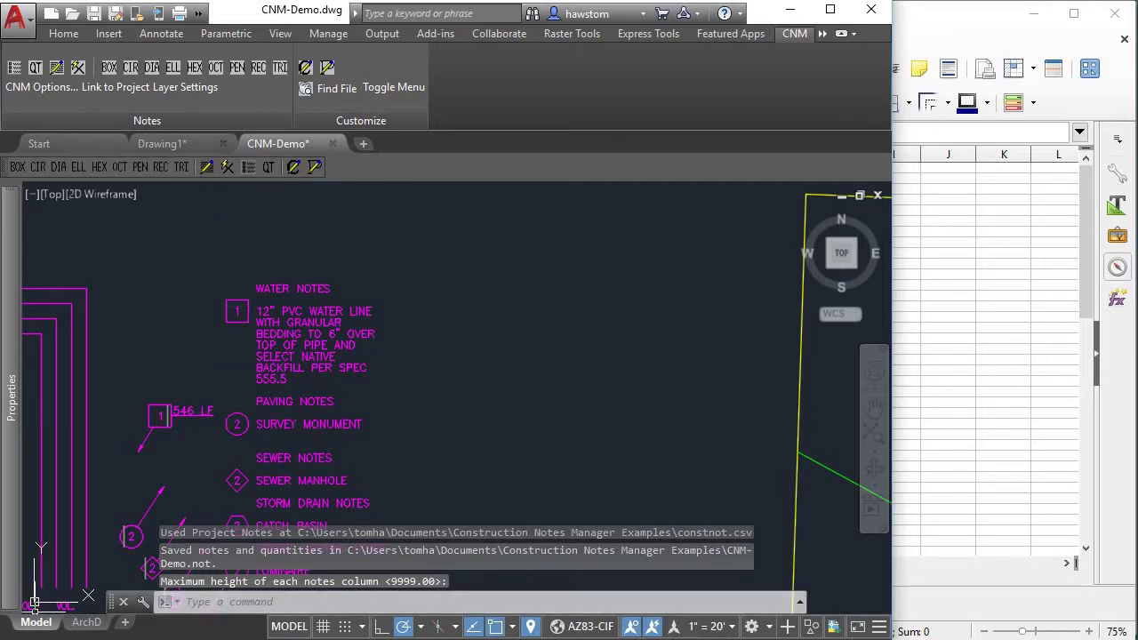
Regenerate the key notes table as split columns, picking a maximum column height that reaches down to about the sewer manhole note
left_click(252, 162)
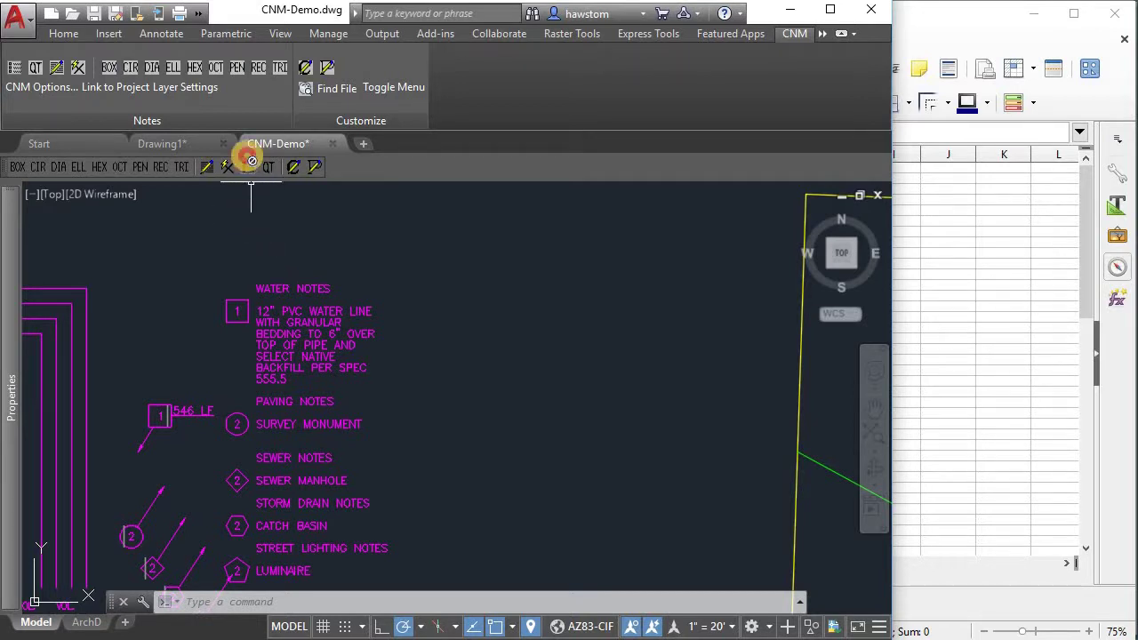
left_click(236, 287)
left_click(234, 471)
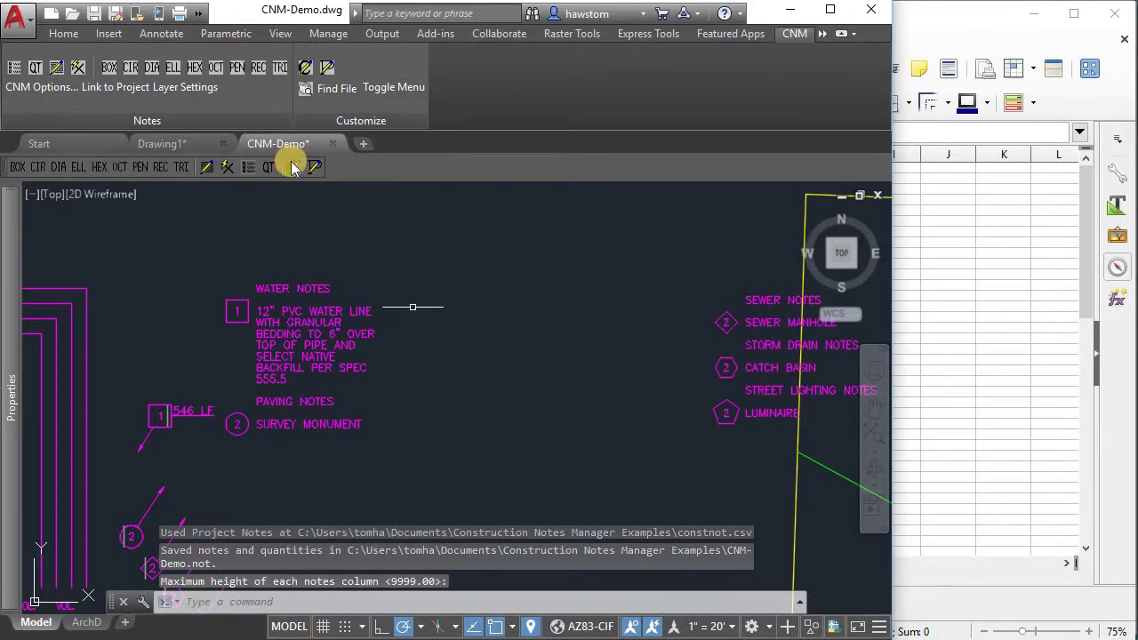
Set the split key notes table's horizontal spacing to 30 text heights and regenerate it with a column height picked just below SURVEY MONUMENT
left_click(19, 82)
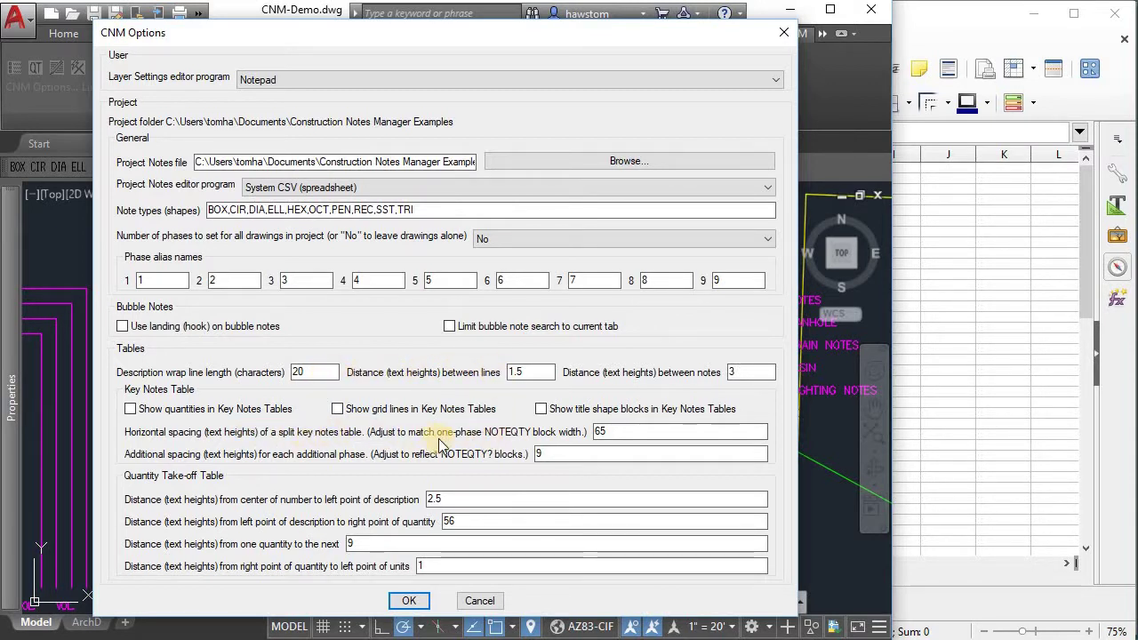
left_click_drag(619, 432, 554, 432)
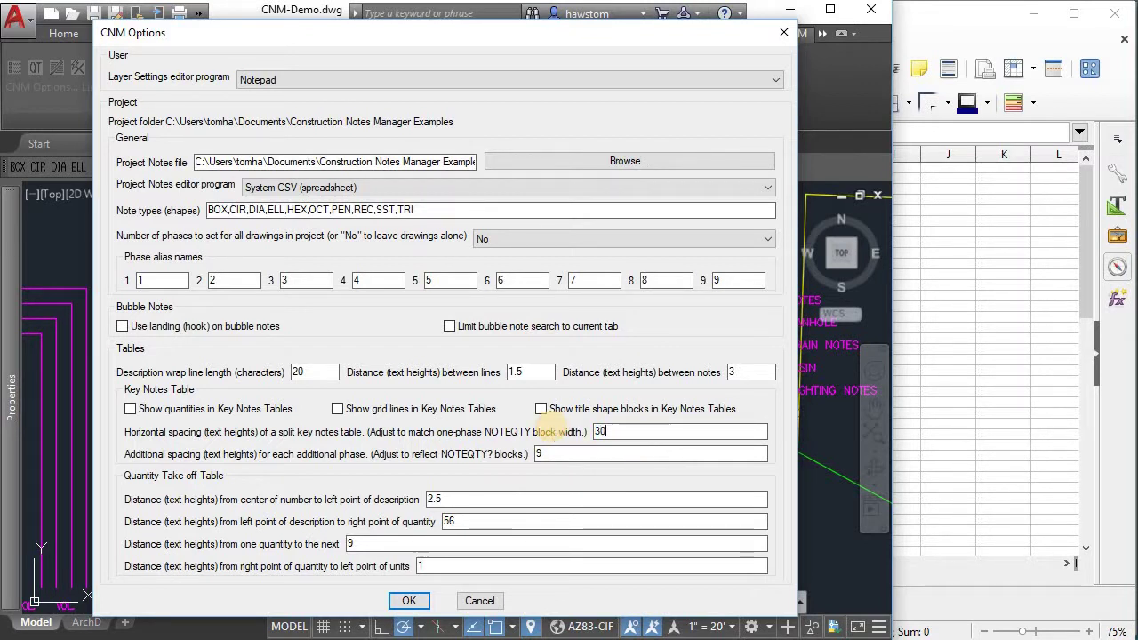
left_click(409, 600)
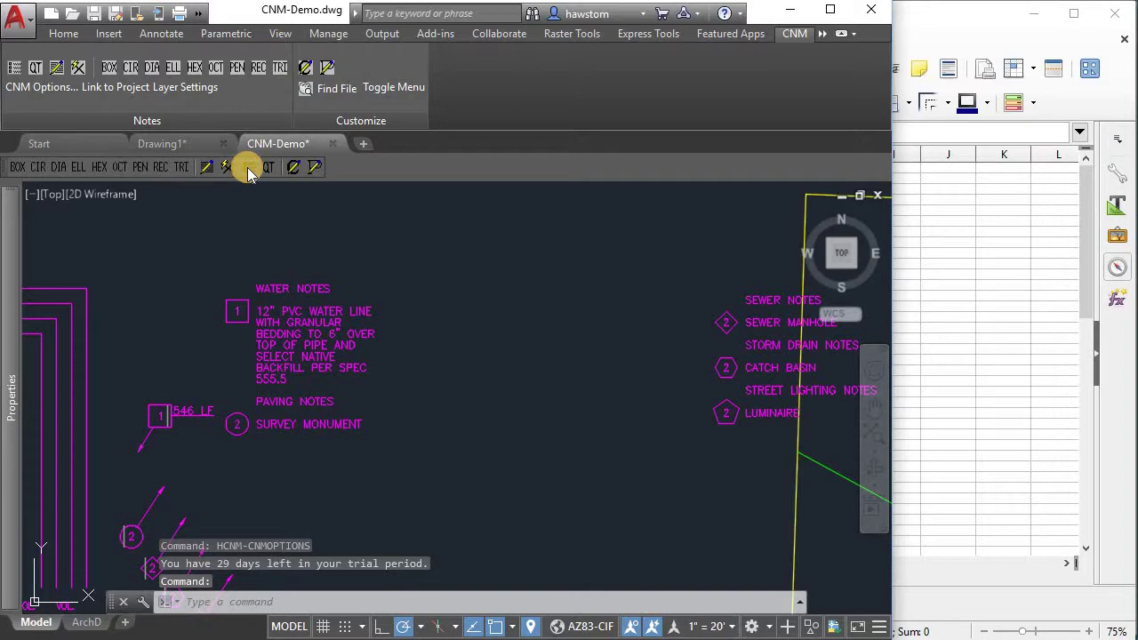
left_click(248, 168)
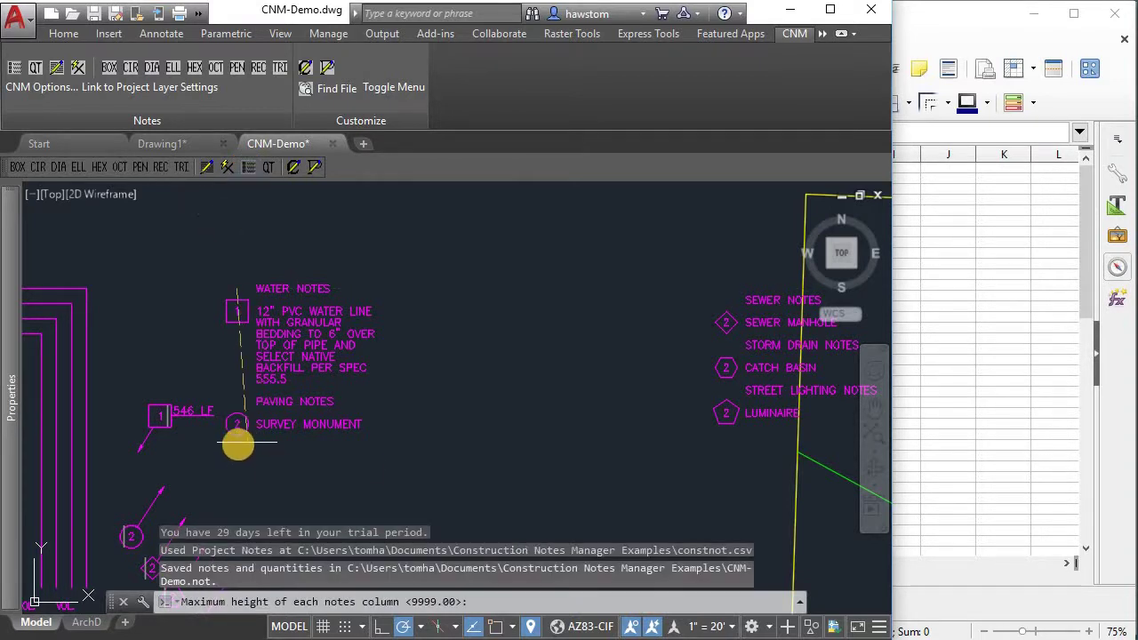
left_click(237, 440)
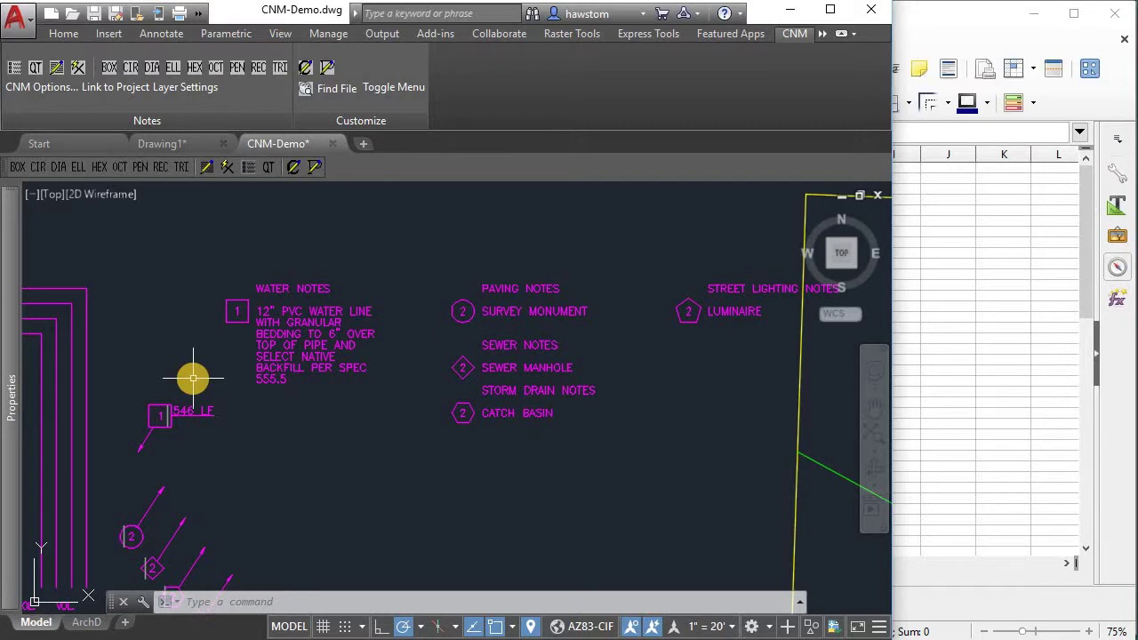
Move the 546 LF box bubble note and its leader up to the top edge of the nested rectangles
type("m")
key("Return")
left_click(191, 374)
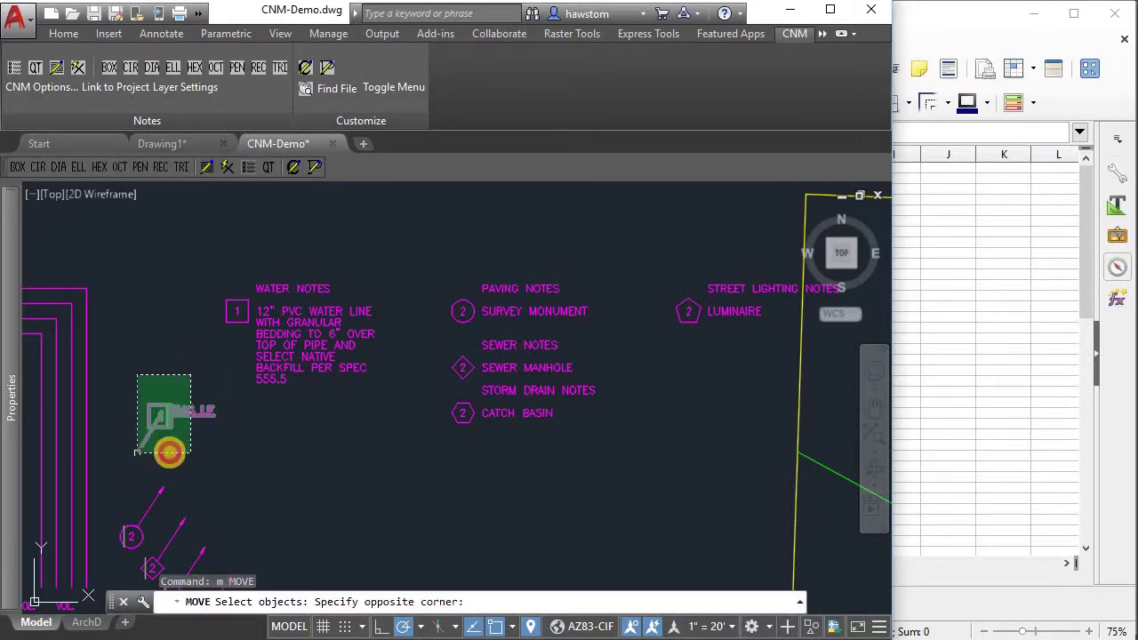
left_click(136, 451)
key("Return")
left_click(133, 459)
left_click(88, 469)
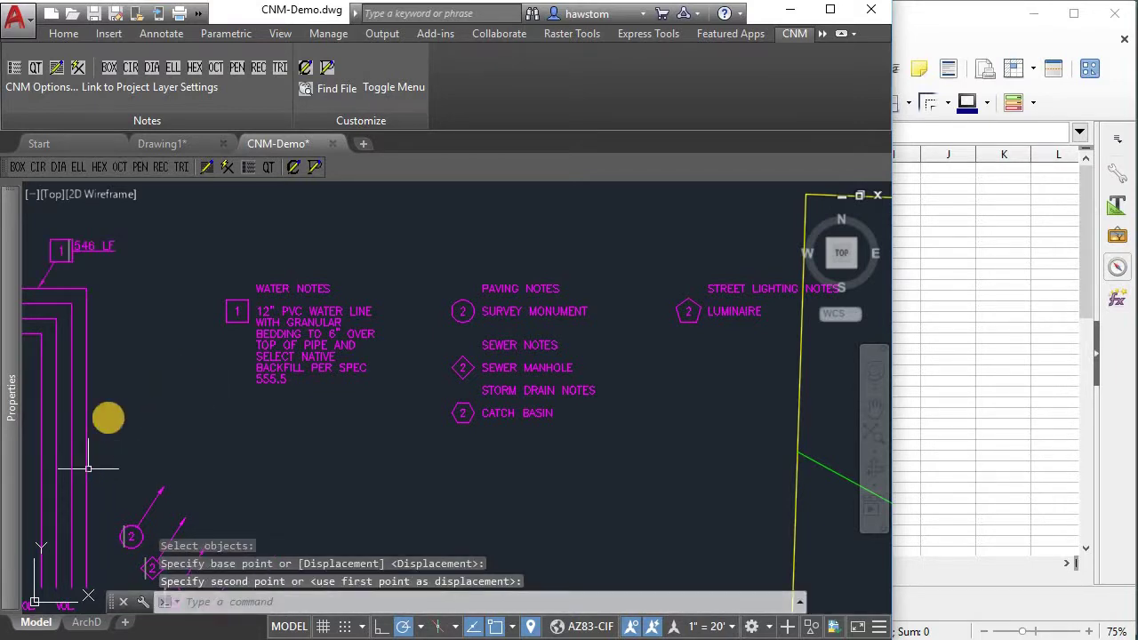
Move the 546 LF bubble note and its leader down so its text lies over the vertical lines of the nested rectangles
key("Return")
left_click(133, 220)
left_click(32, 289)
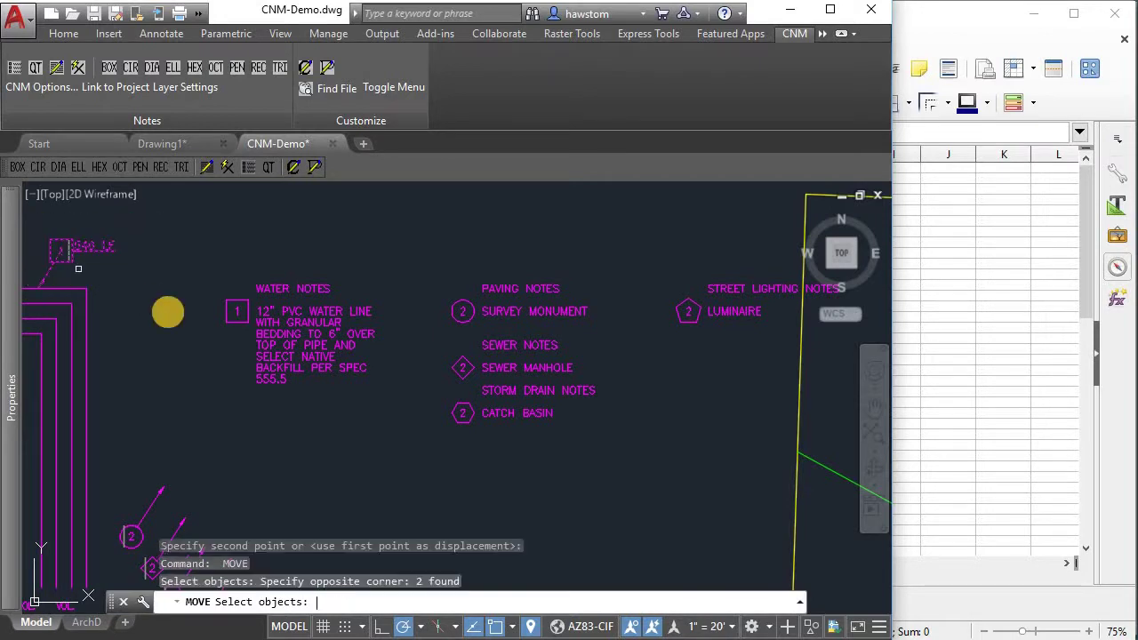
key("Return")
left_click(187, 412)
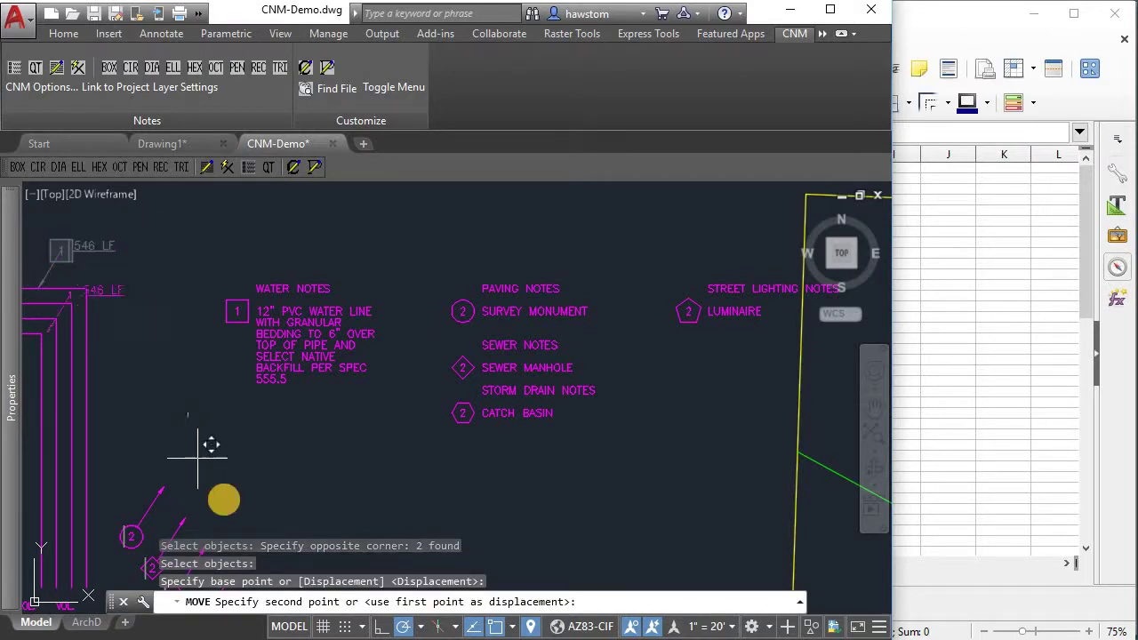
left_click(162, 515)
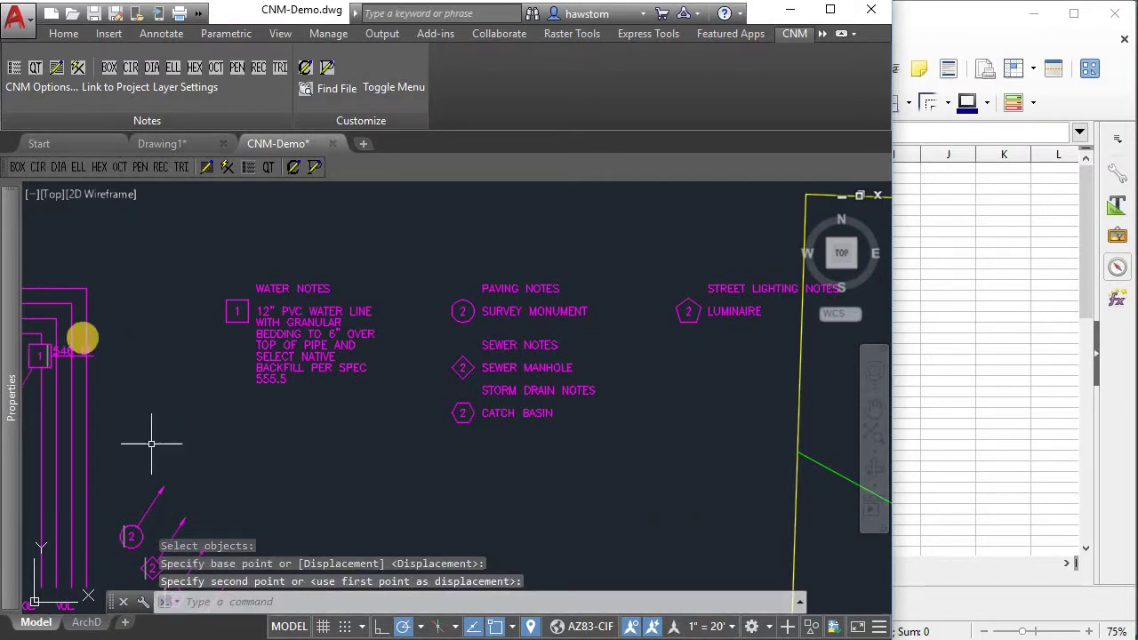
Stretch the bubble note's background mask horizontally to just past the 546 LF text so it covers the lines behind it
key("Escape")
key("Escape")
left_click(27, 358)
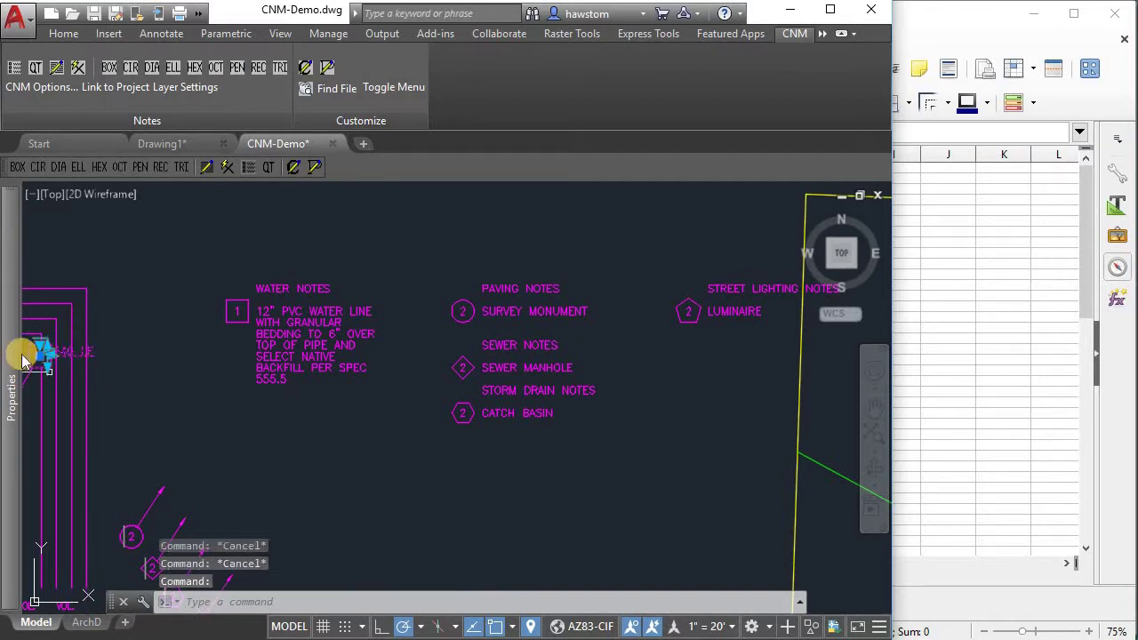
scroll(22, 358, "up", 5)
left_click(63, 343)
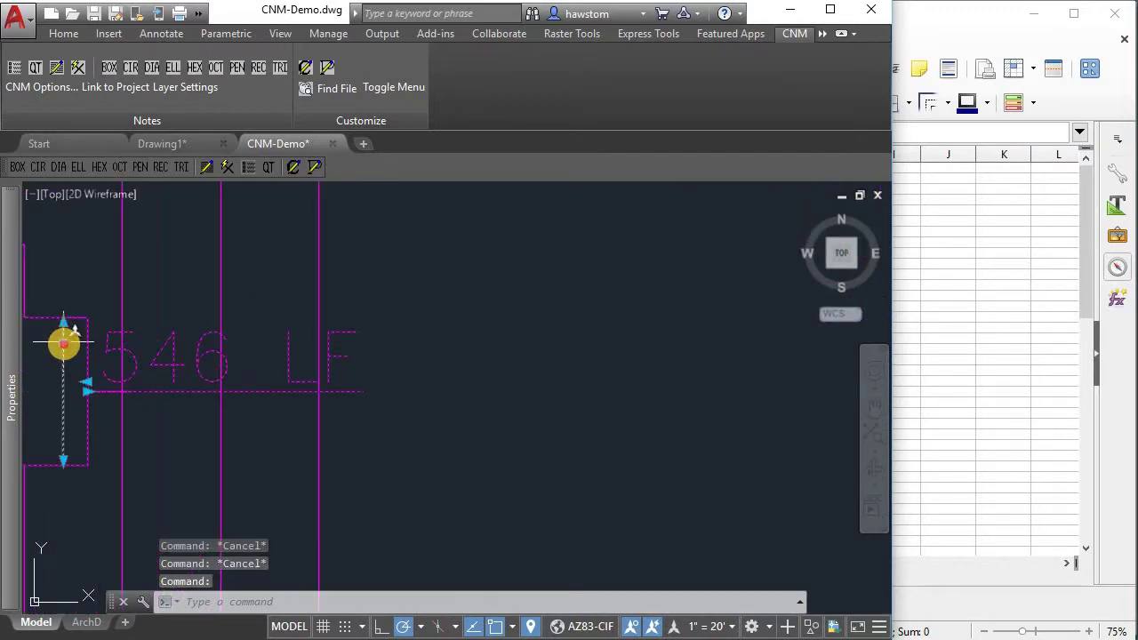
left_click(375, 342)
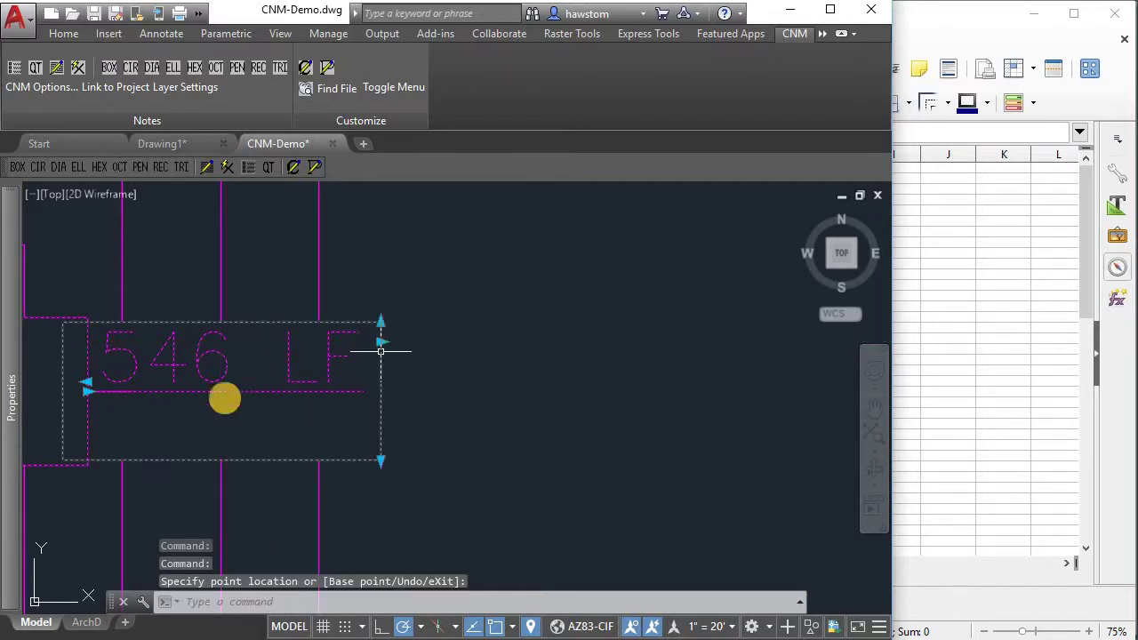
Shorten the 546 LF bubble note's background mask vertically so its lower edge sits just below the underline
left_click(379, 462)
left_click(378, 402)
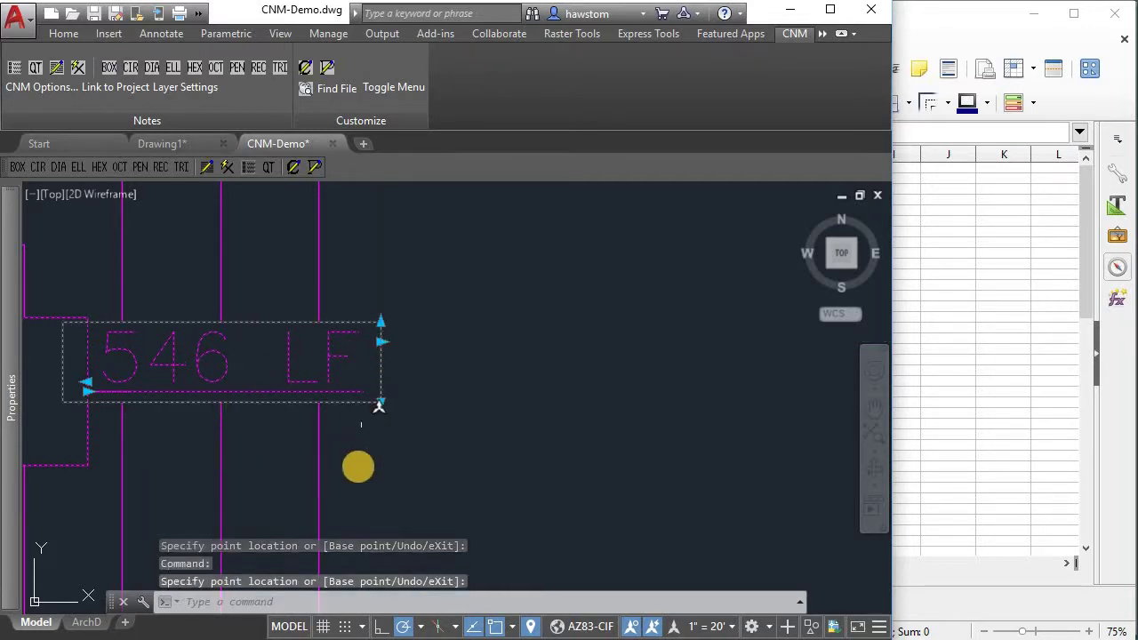
scroll(385, 484, "down", 4)
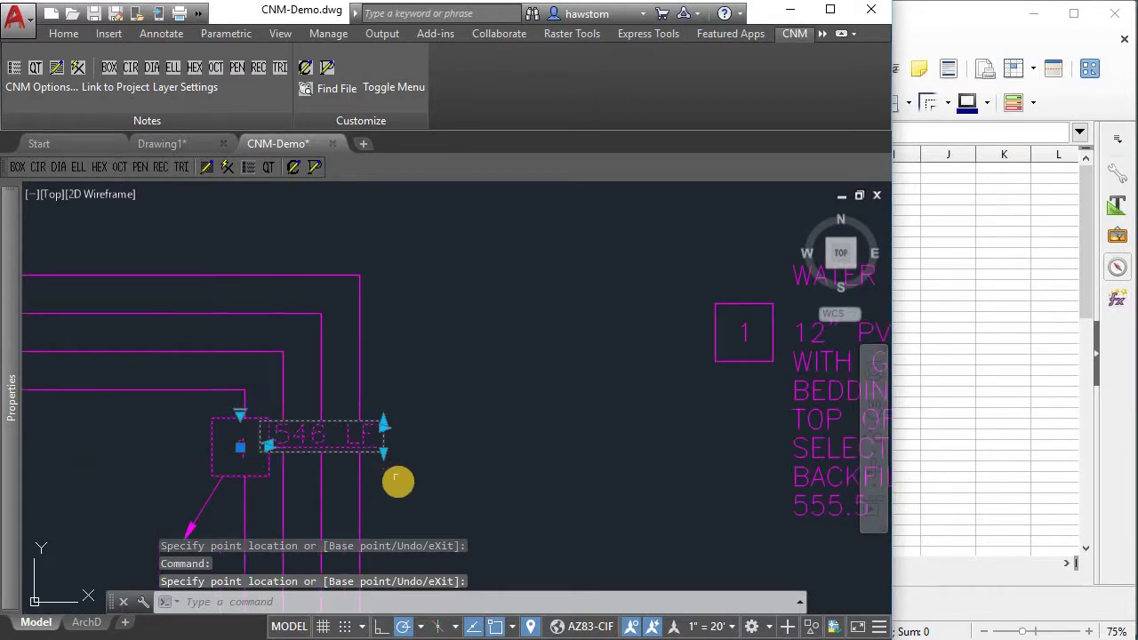
middle_click_drag(401, 465, 384, 369)
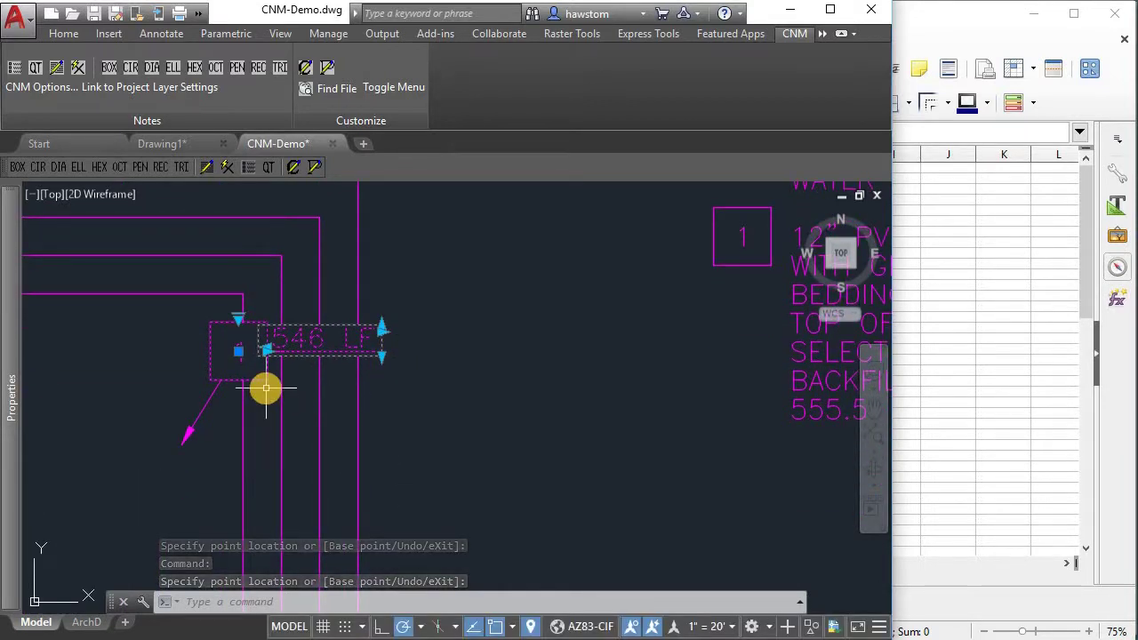
Change the 546 LF bubble note's shape to HEX and deselect the note
left_click(239, 317)
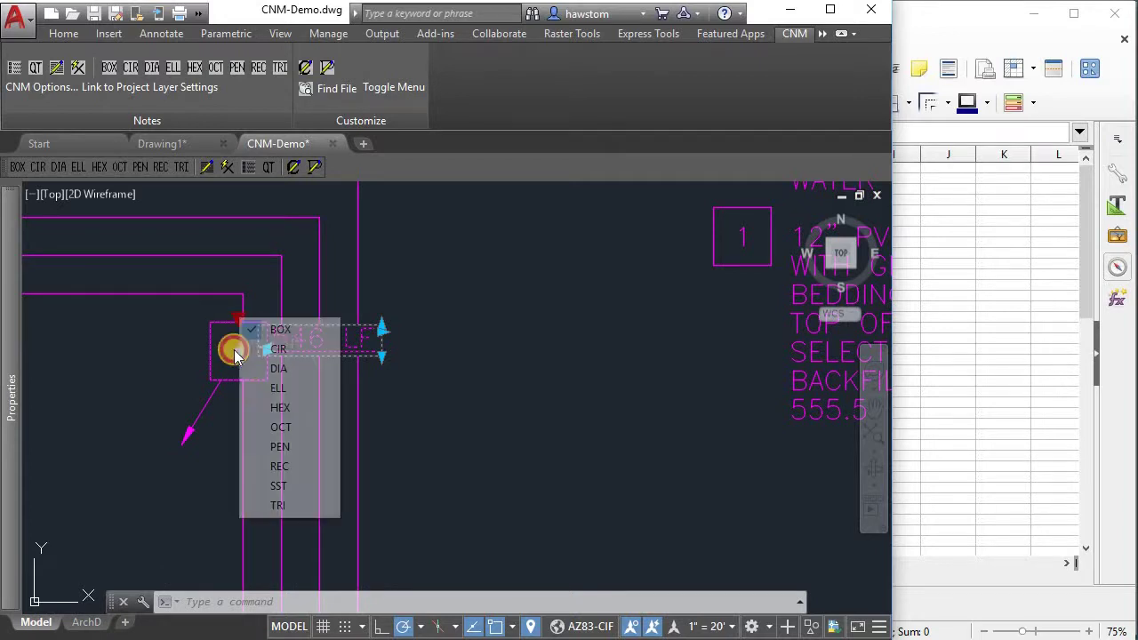
left_click(276, 408)
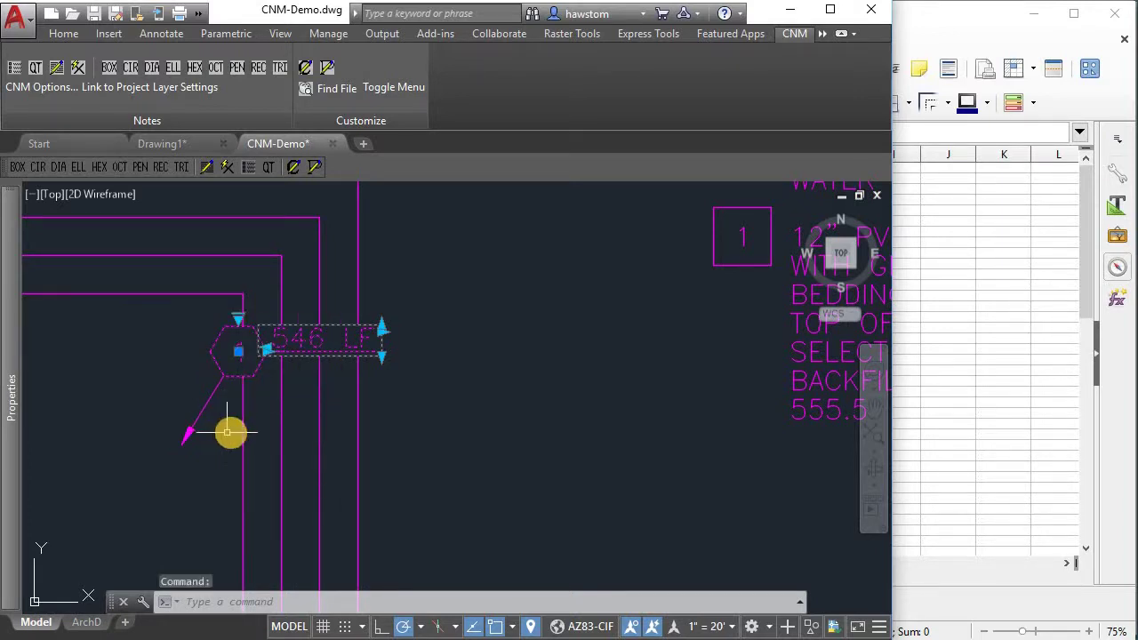
key("Escape")
key("Escape")
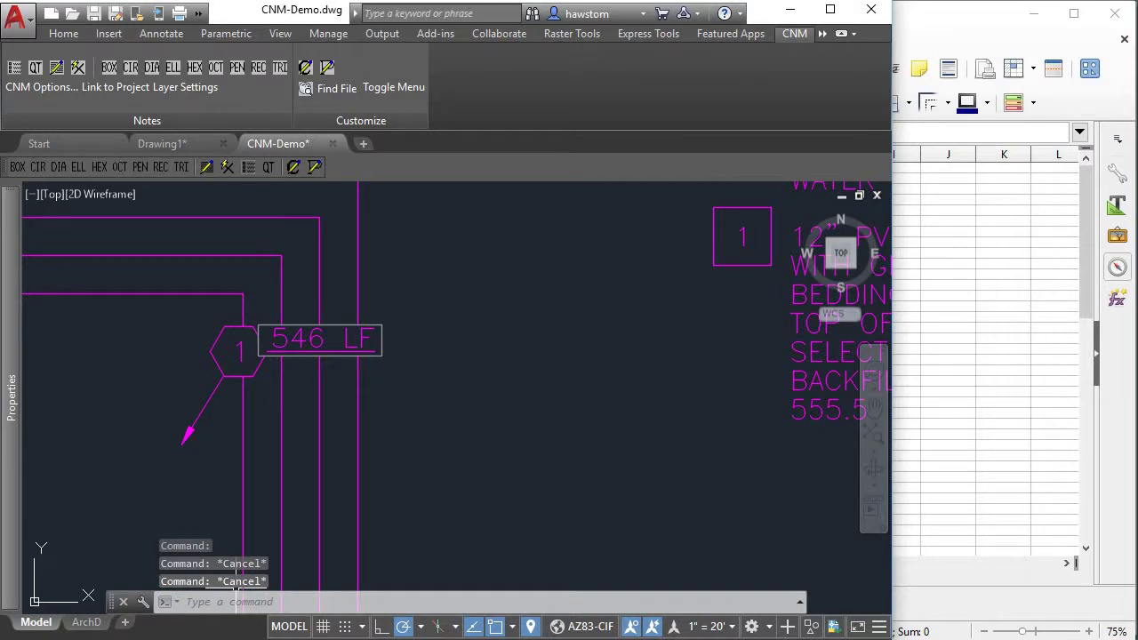
scroll(163, 359, "up", 2)
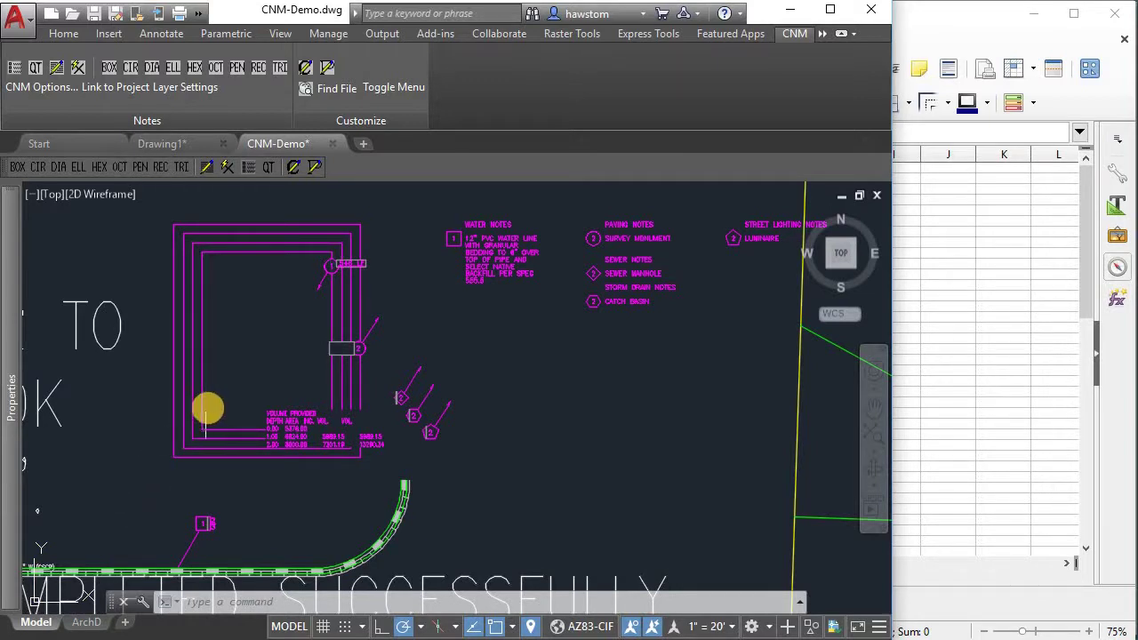
Move the VOLUME PROVIDED table off the nested rectangles' lower edges to the lower part of the innermost rectangle
scroll(206, 408, "up", 4)
middle_click_drag(230, 406, 234, 459)
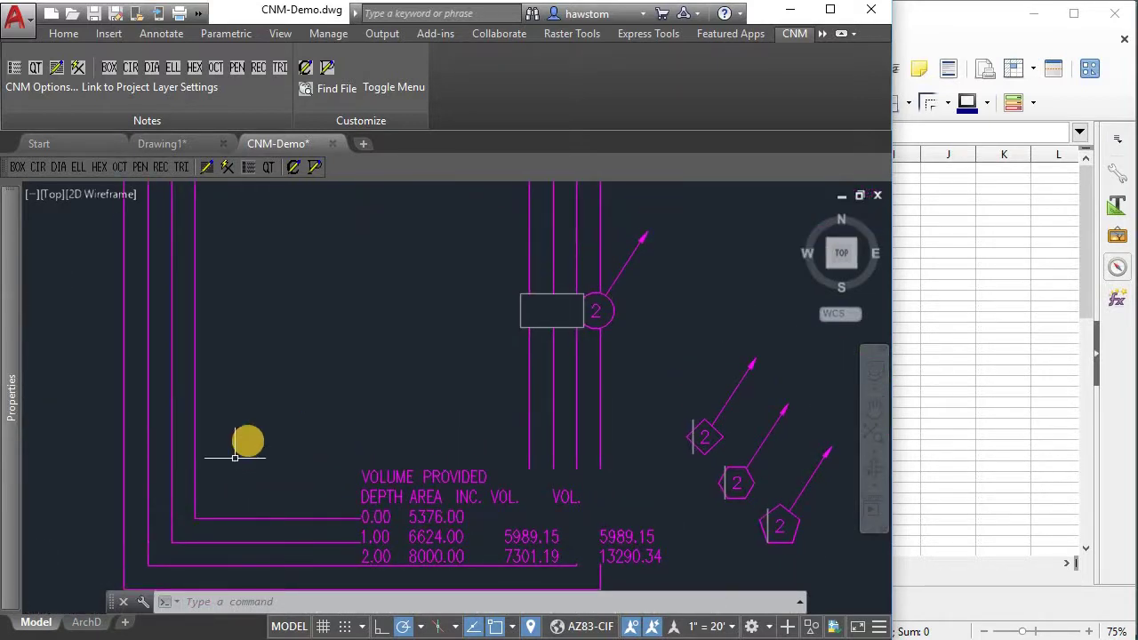
scroll(253, 427, "down", 3)
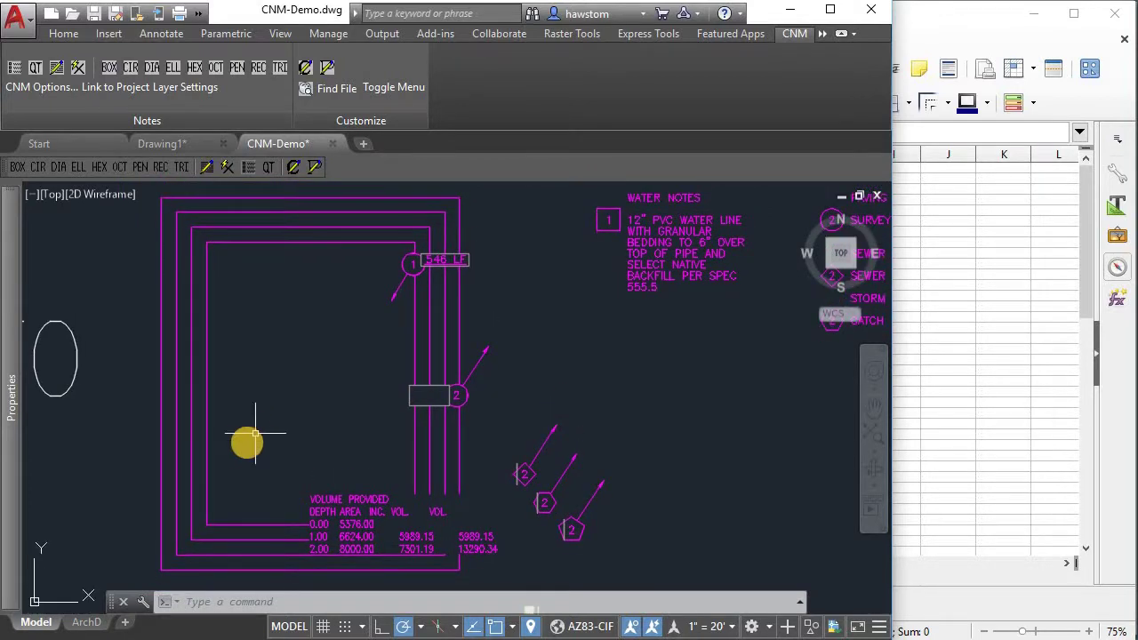
key("Escape")
key("Escape")
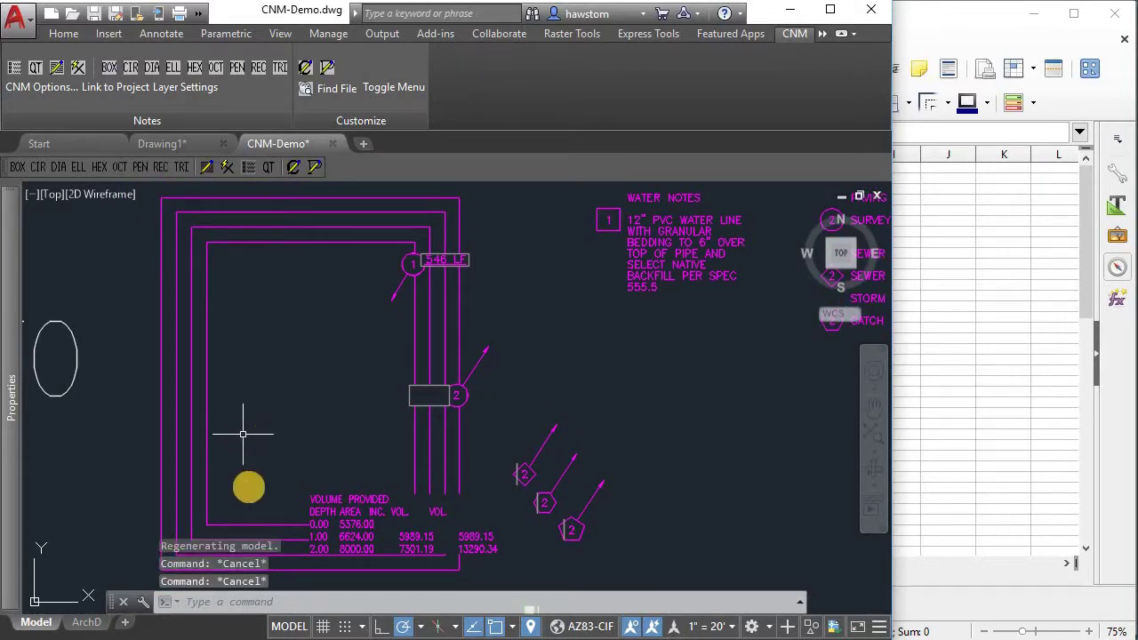
left_click(318, 500)
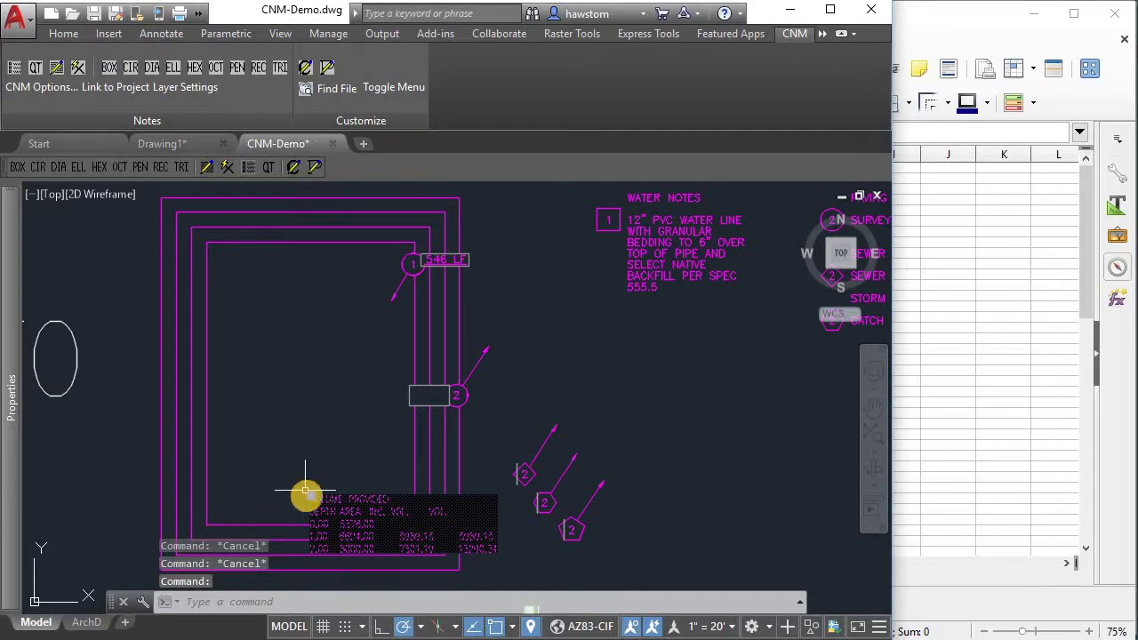
left_click(308, 495)
left_click(226, 415)
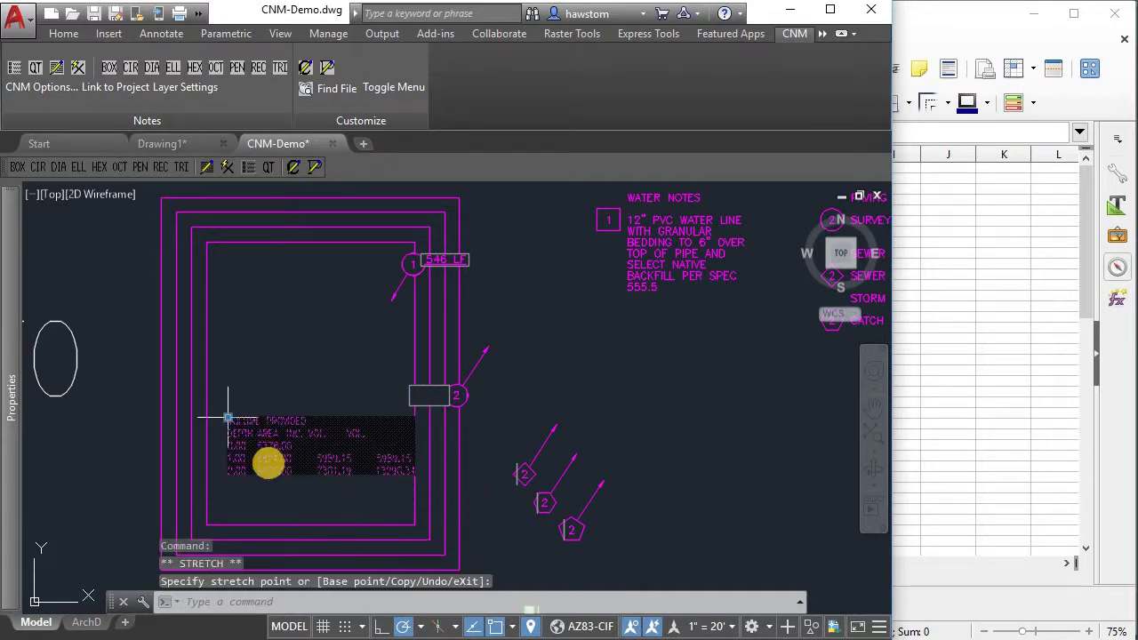
key("Escape")
key("Escape")
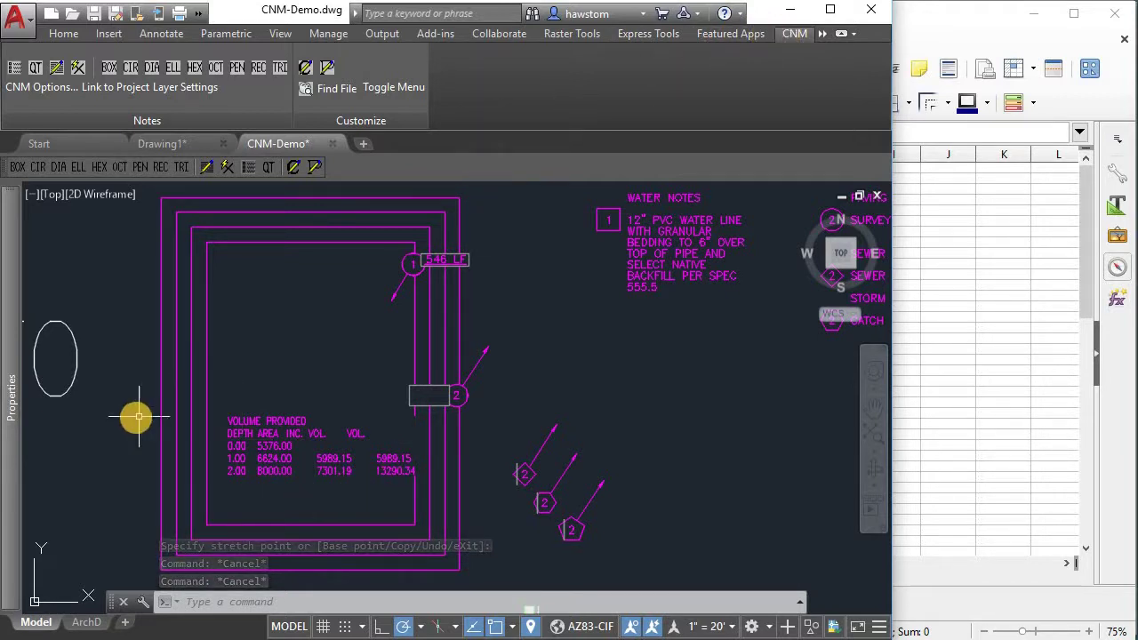
left_click(310, 389)
key("Escape")
key("Escape")
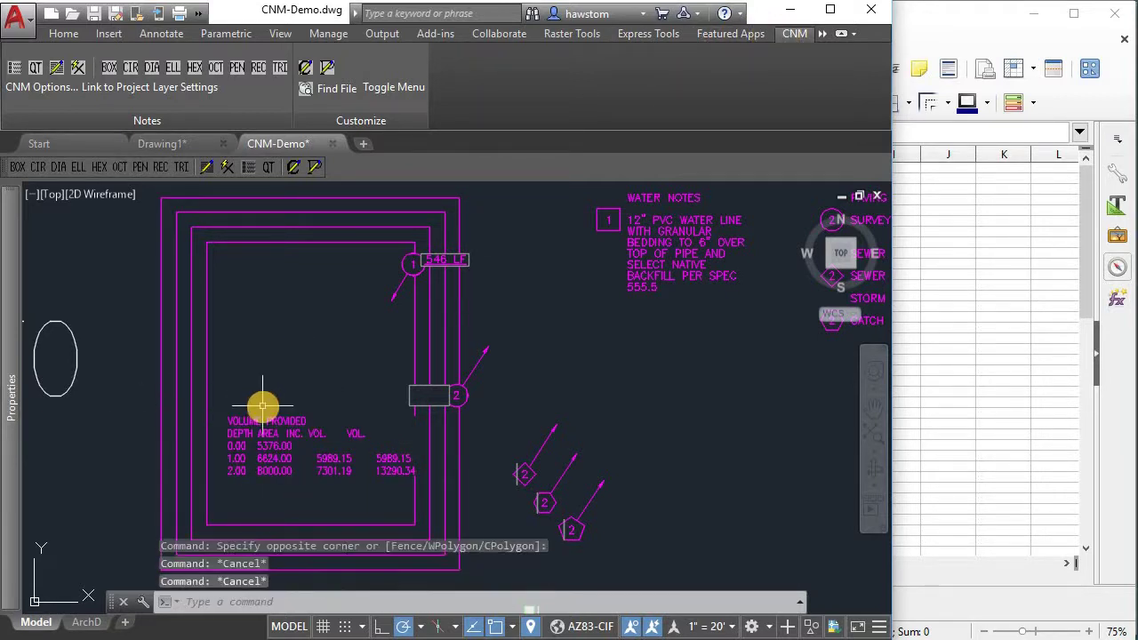
type("cvshow")
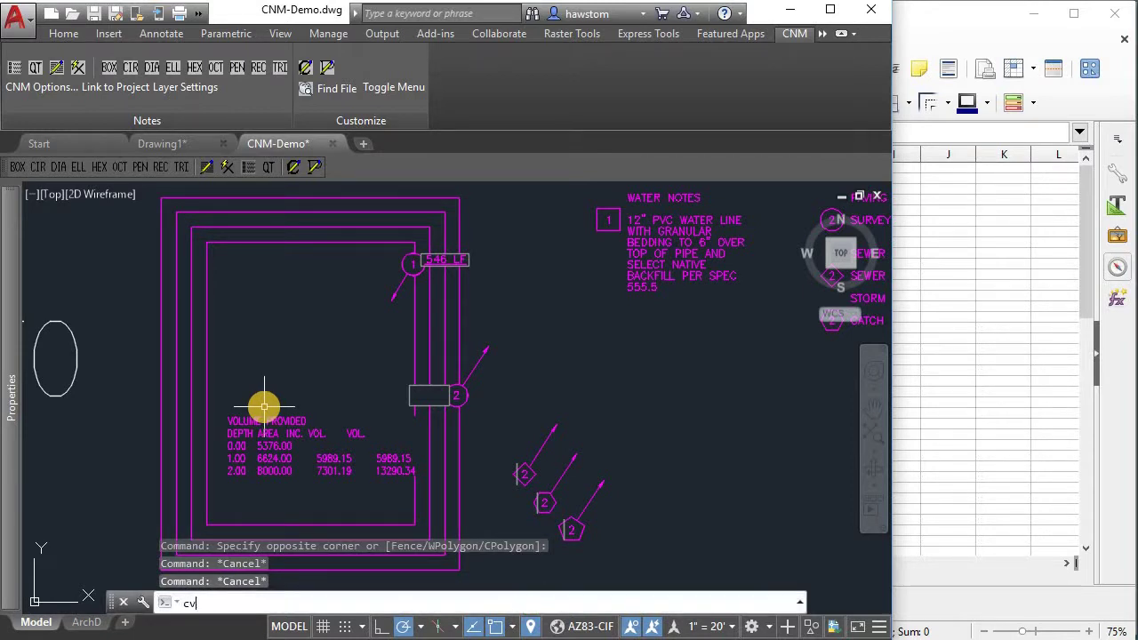
key("Return")
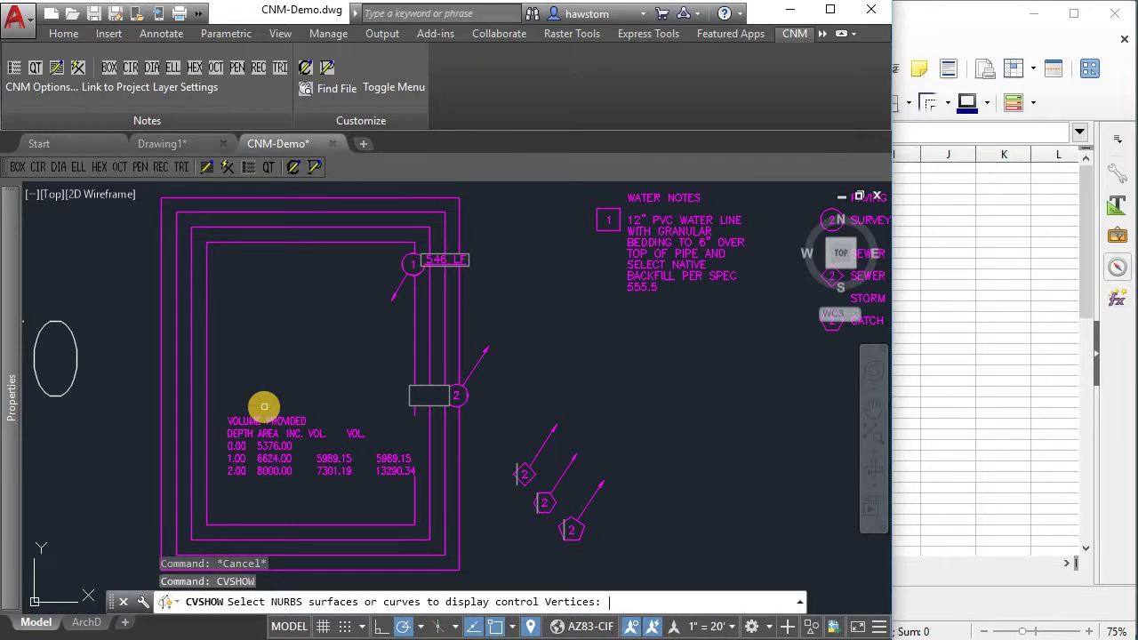
key("Escape")
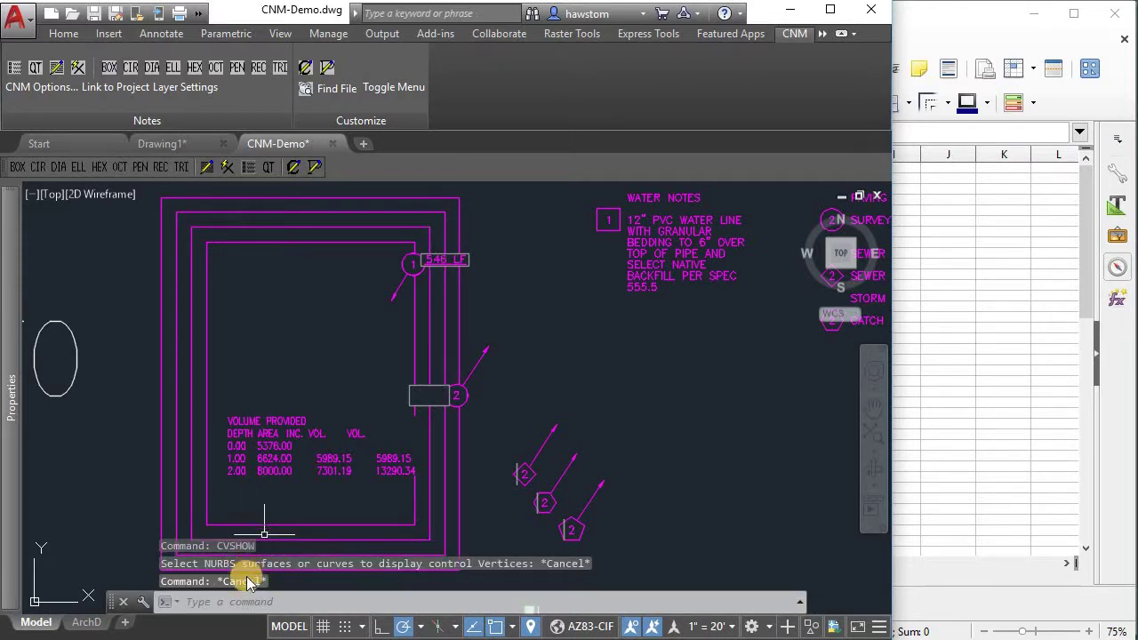
Run CNMALIAS, answering No to activating each alias group and No to editing individual CNMAlias.lsp aliases
left_click(225, 603)
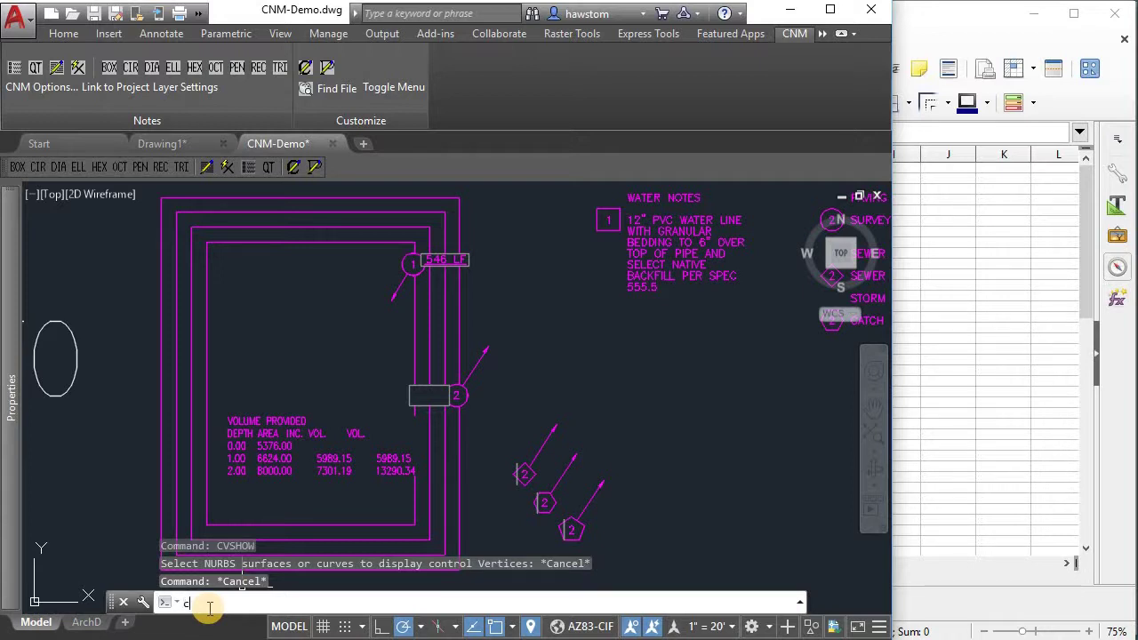
type("alias")
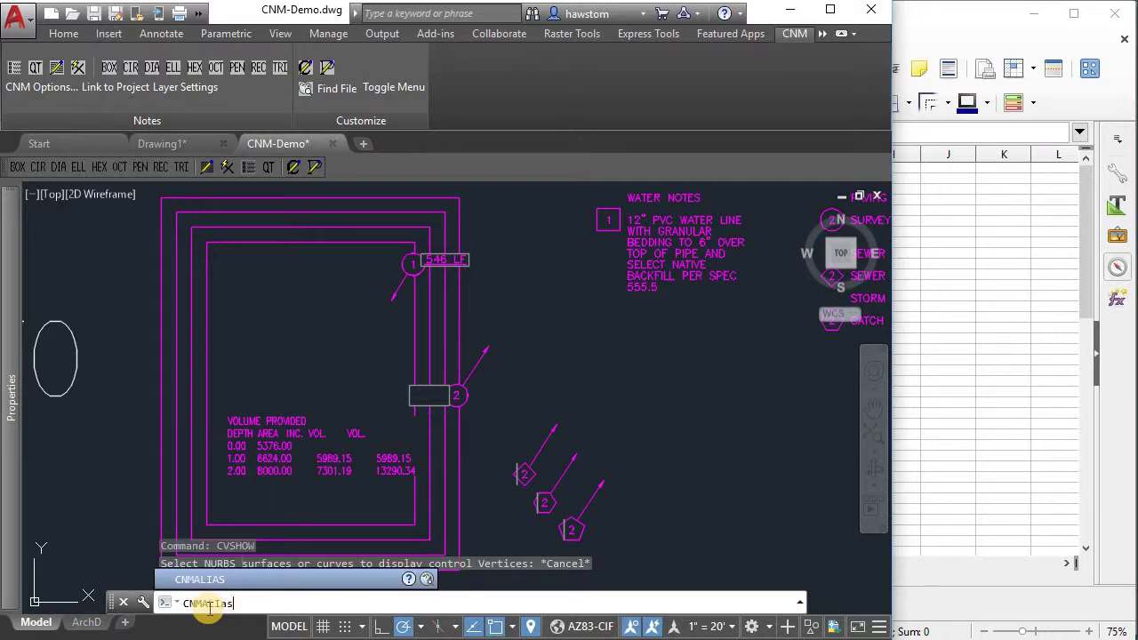
key("Return")
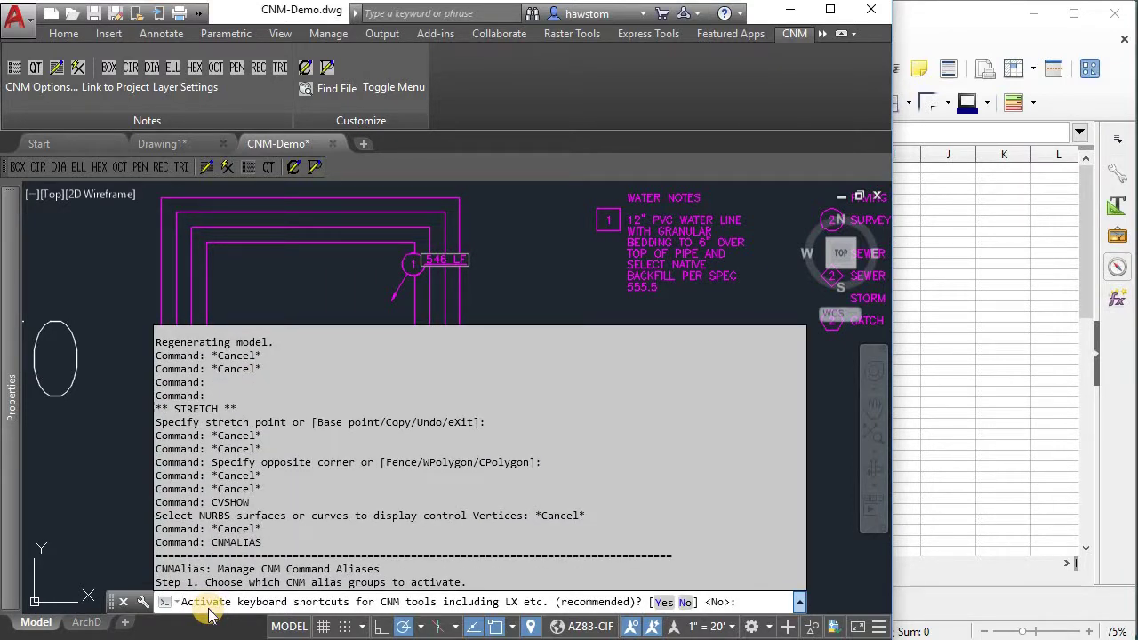
key("Return")
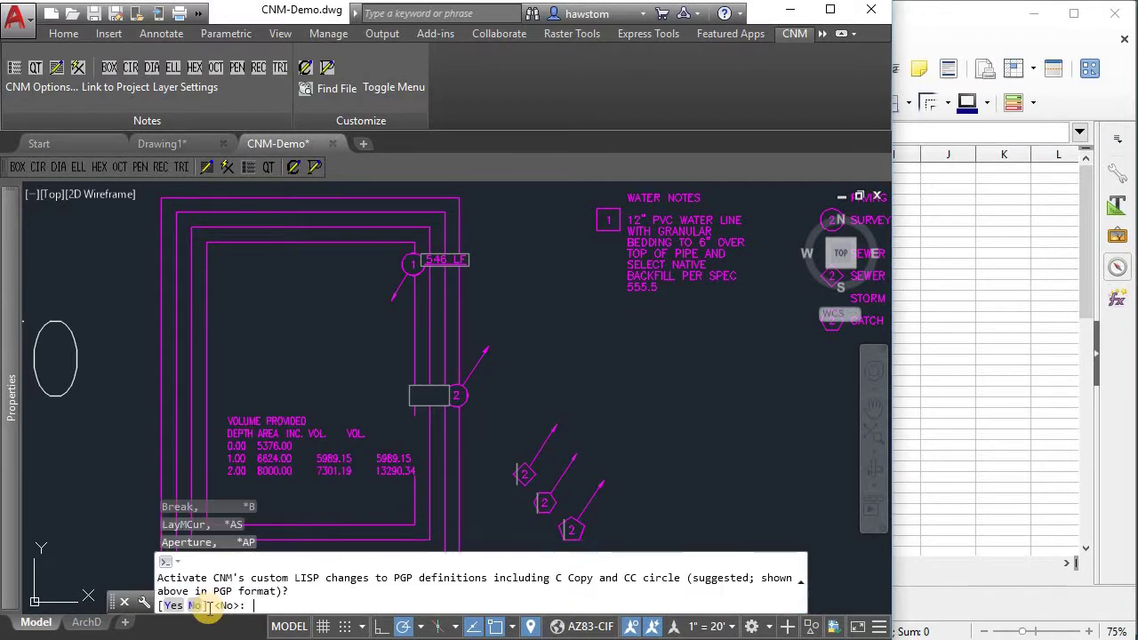
key("Return")
key("Return")
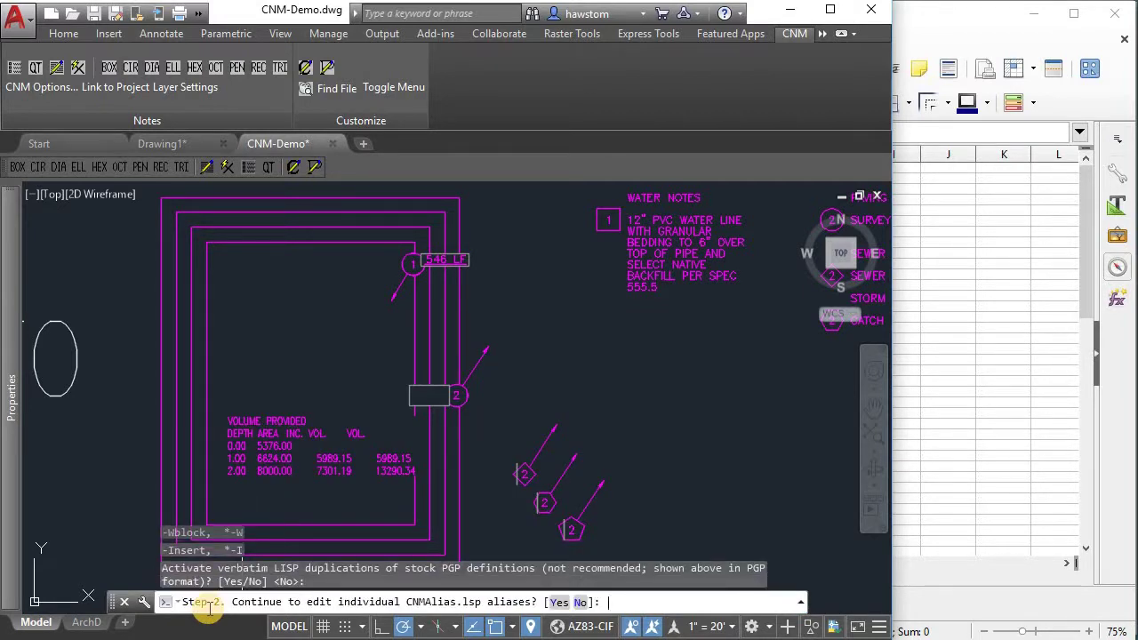
type("n")
key("Return")
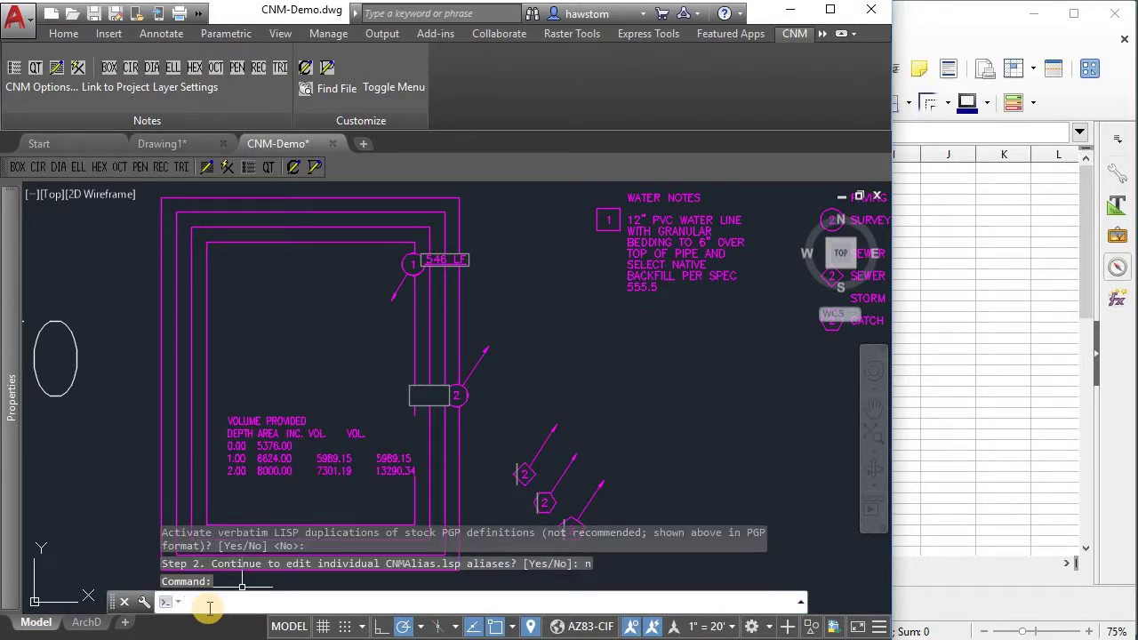
type("cvshow")
key("Return")
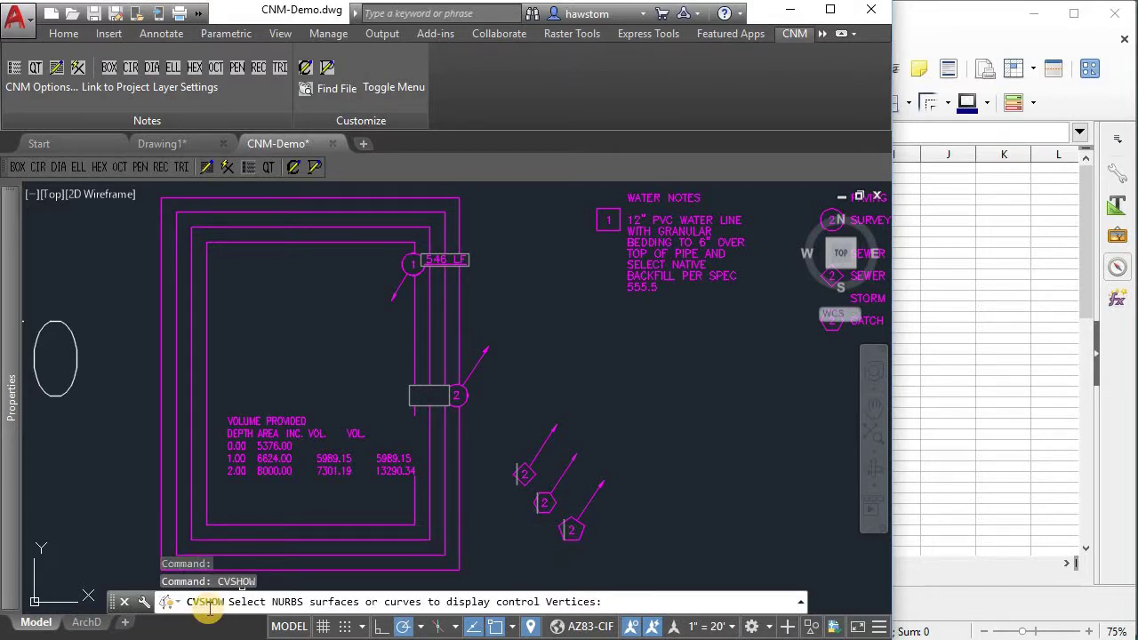
key("Escape")
key("Escape")
key("Escape")
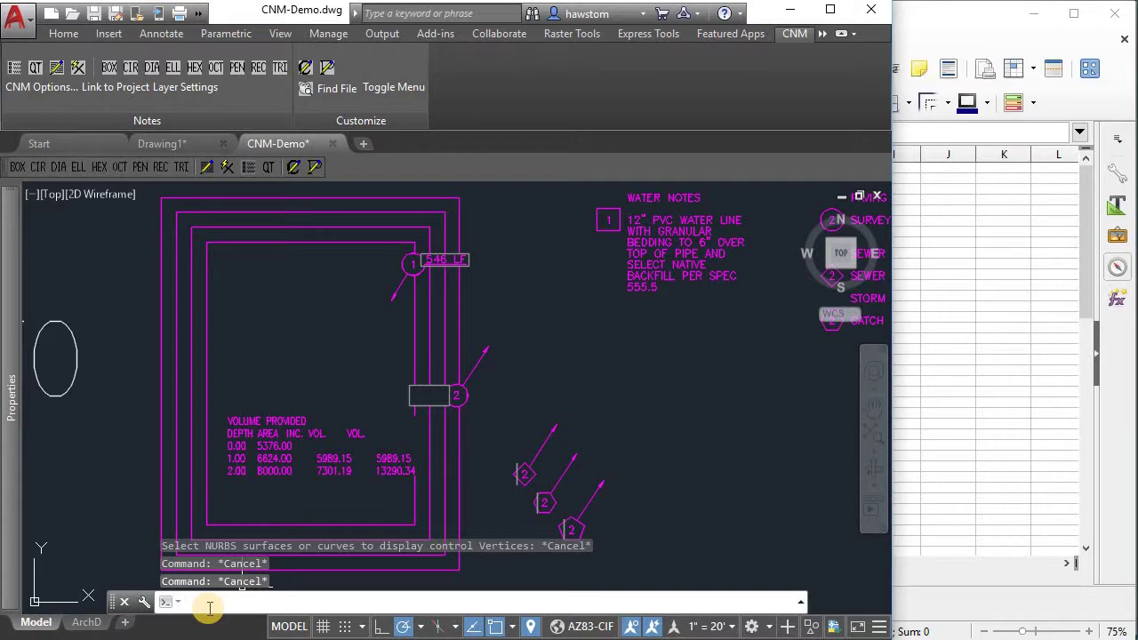
type("cv")
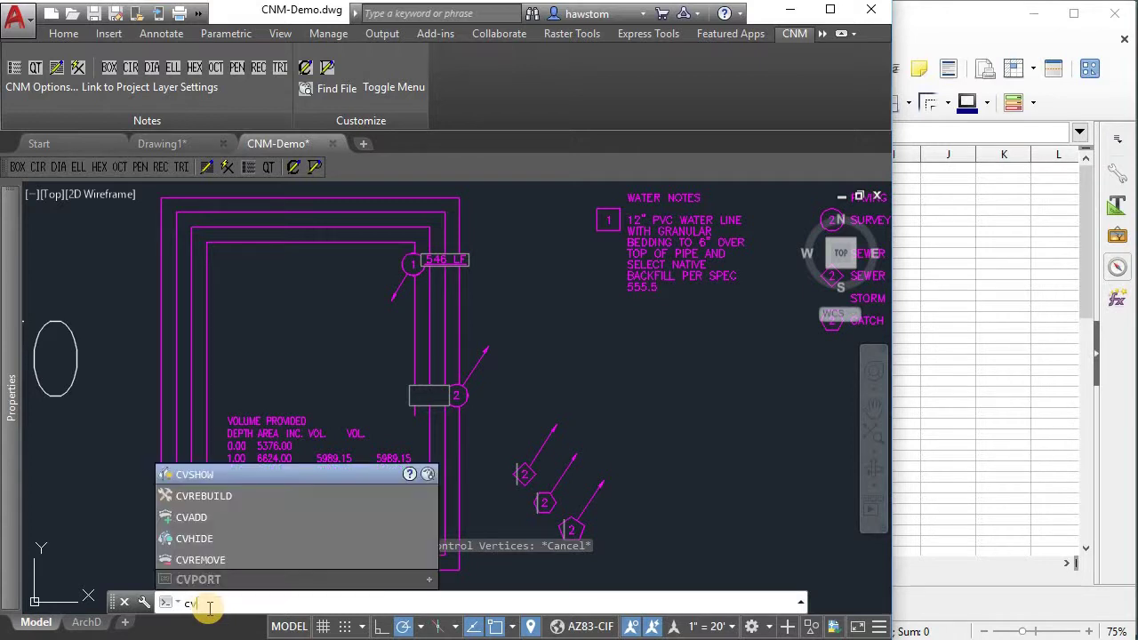
type("show")
key("Return")
key("Escape")
key("Escape")
key("Escape")
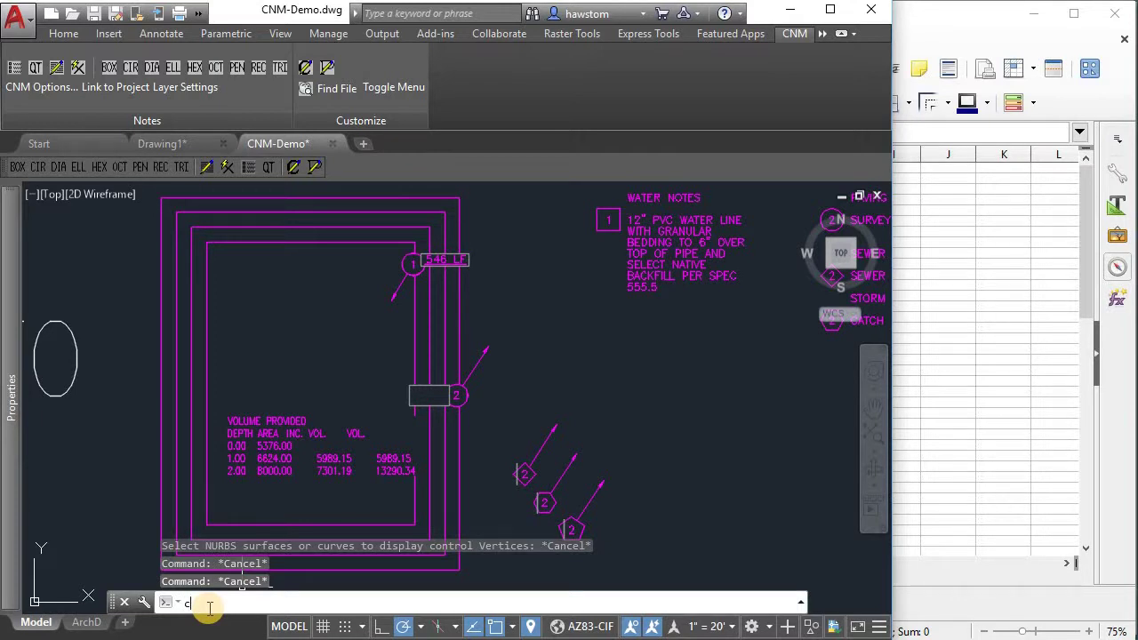
Run CONTVOL on the four nested rectangles from innermost to outermost, and place the volume table above the existing one
type("control")
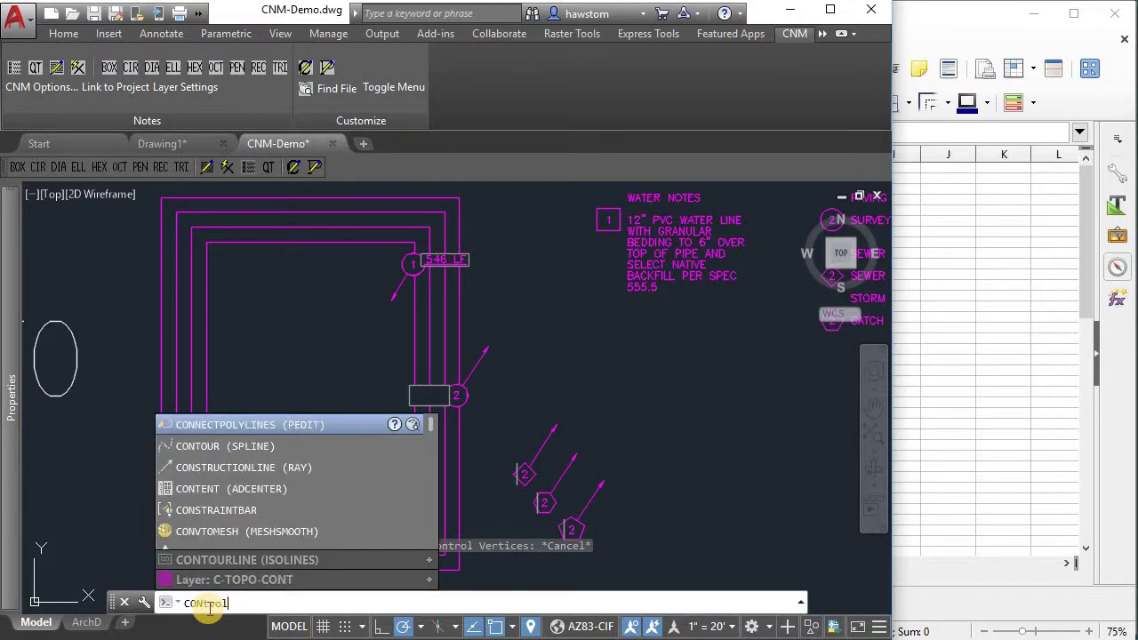
key("Return")
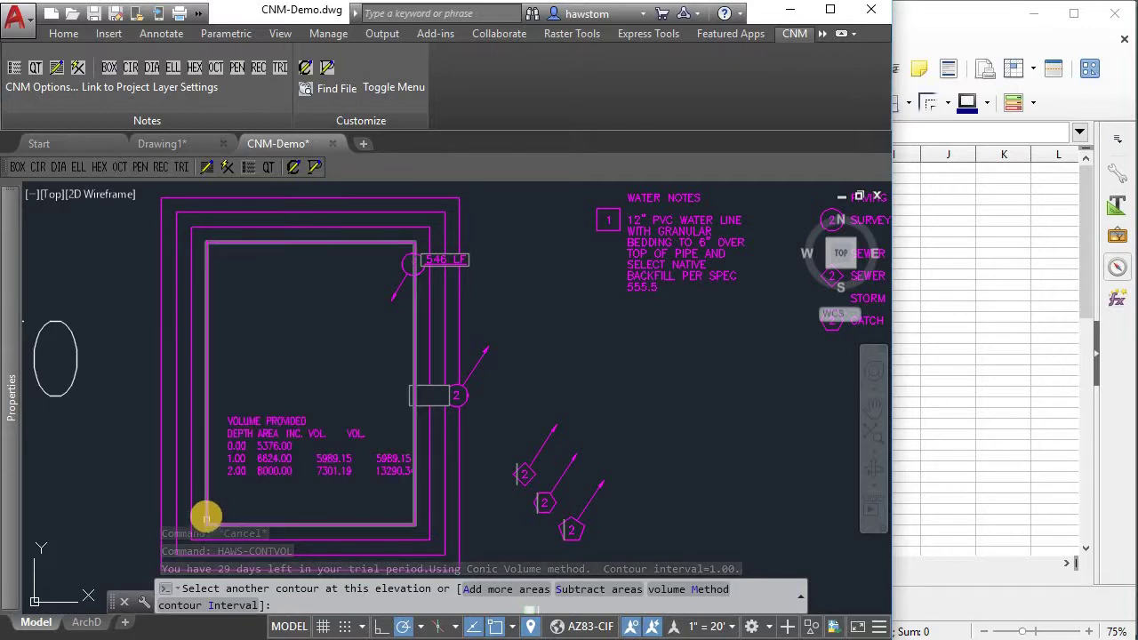
key("Return")
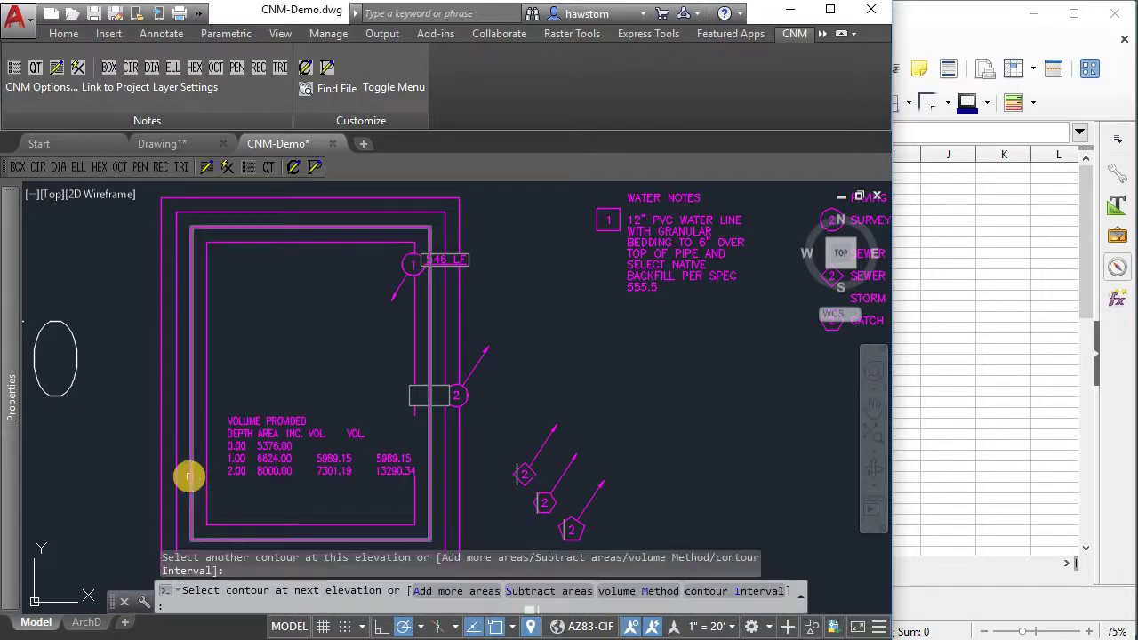
left_click(189, 473)
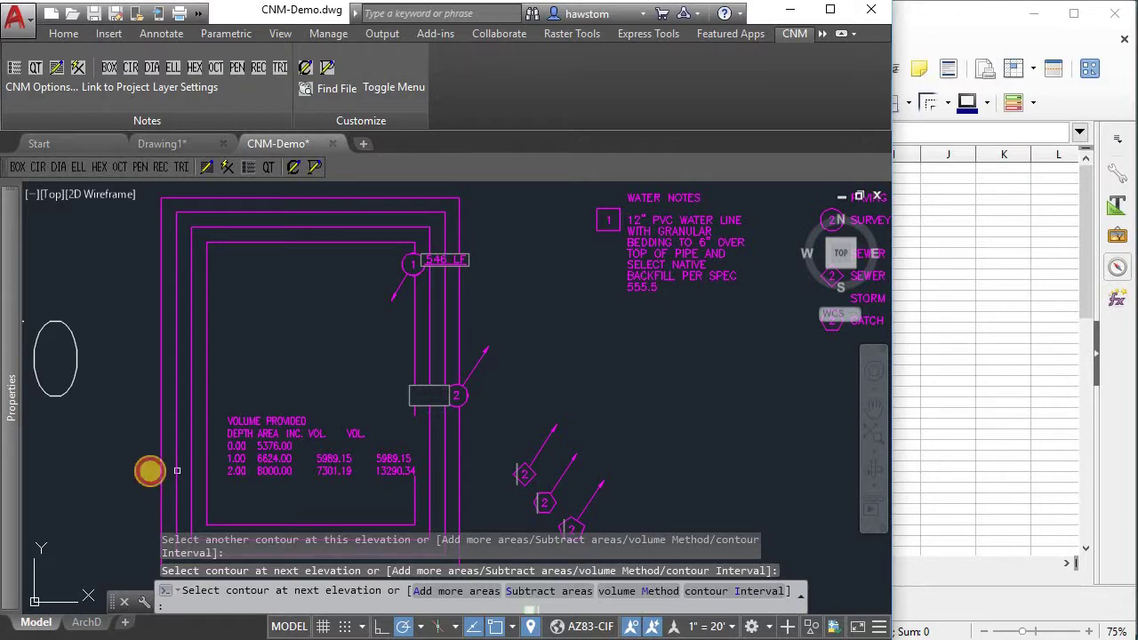
left_click(159, 471)
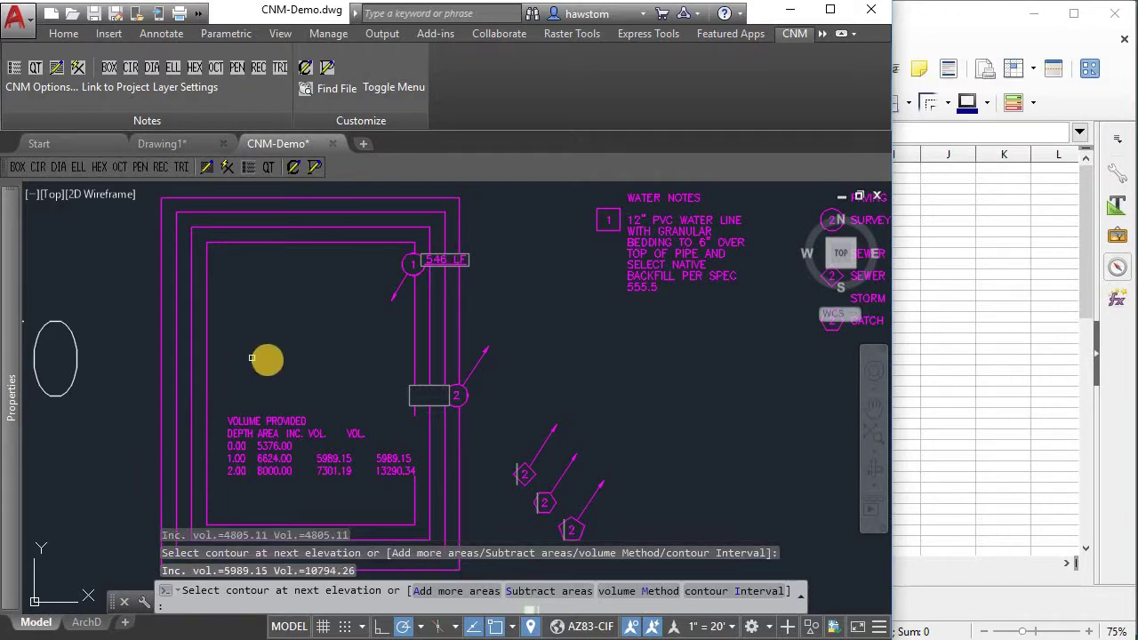
key("Return")
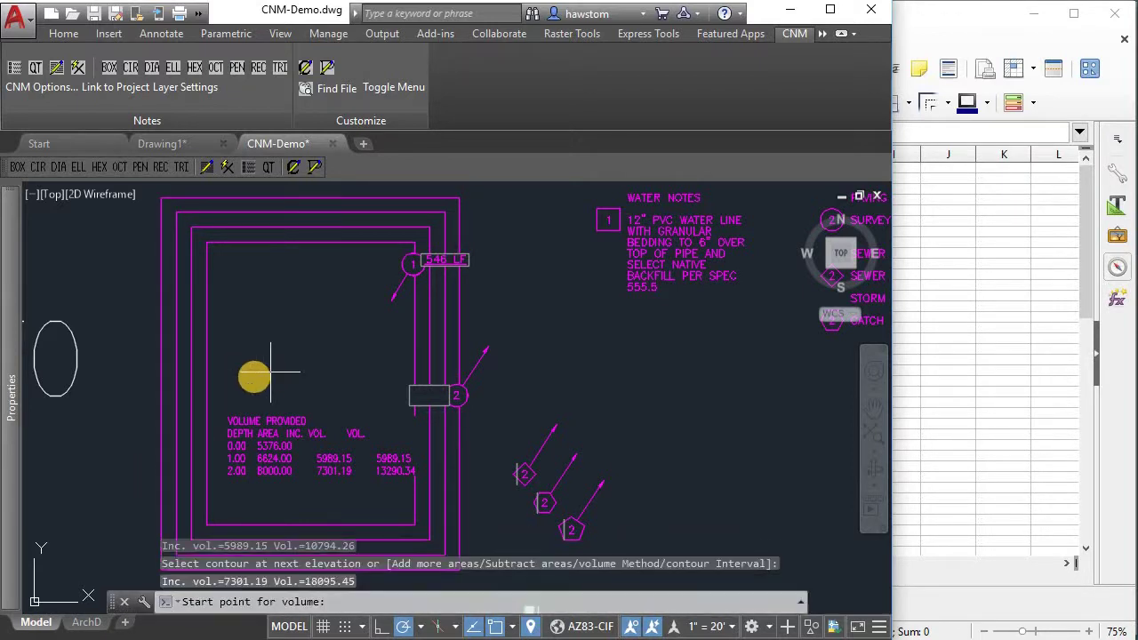
left_click(229, 334)
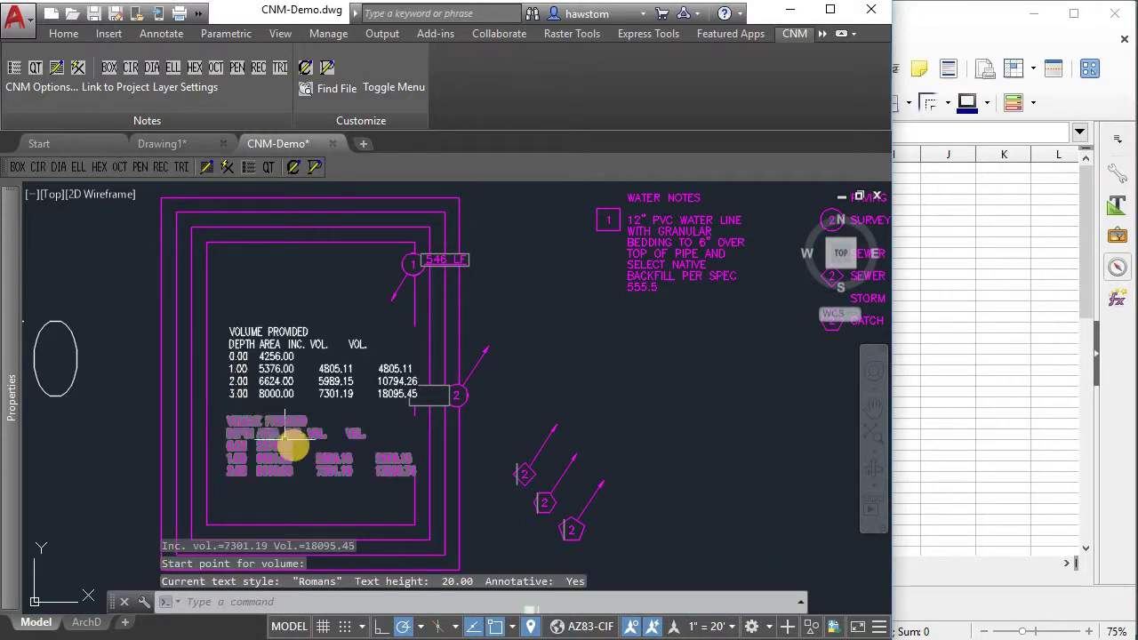
scroll(308, 485, "up", 2)
scroll(308, 485, "up", 3)
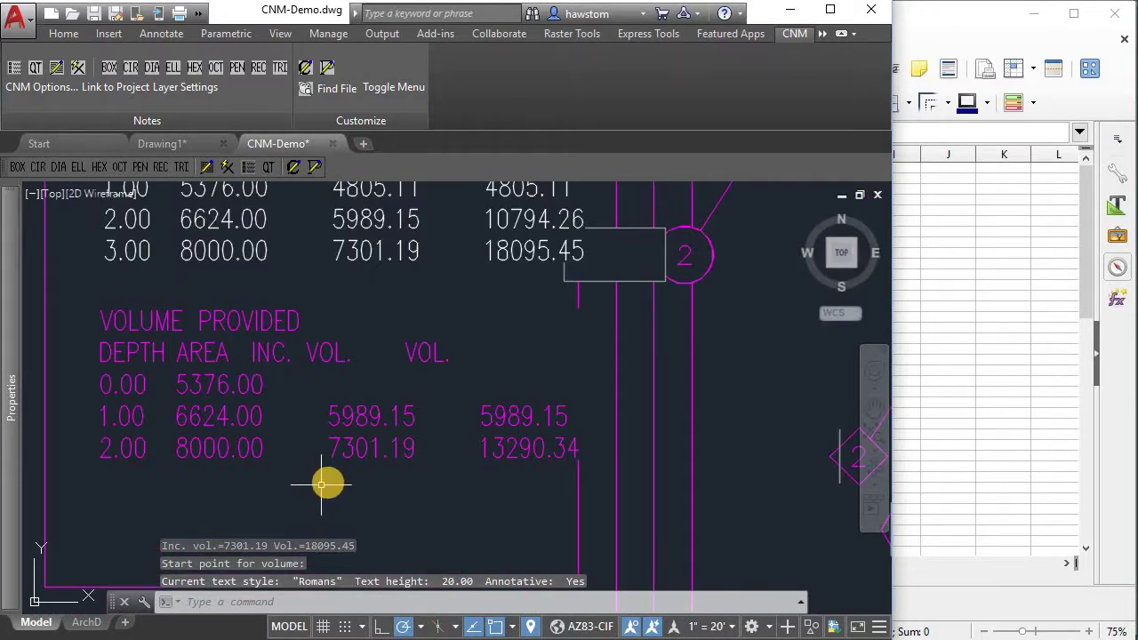
scroll(352, 472, "down", 3)
scroll(356, 473, "down", 2)
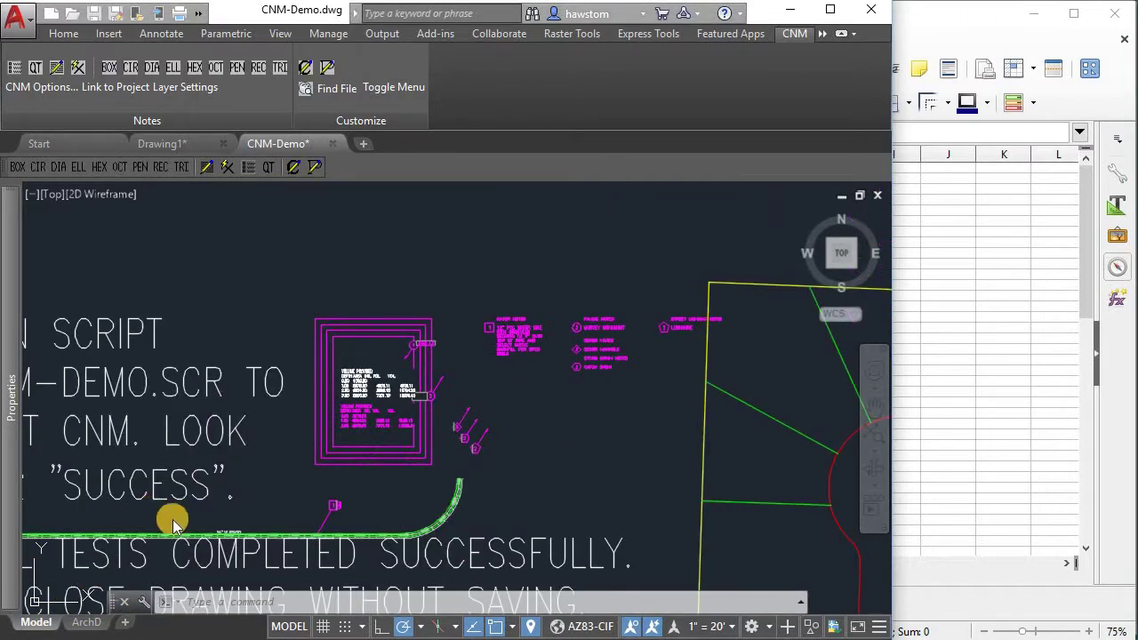
scroll(311, 449, "up", 4)
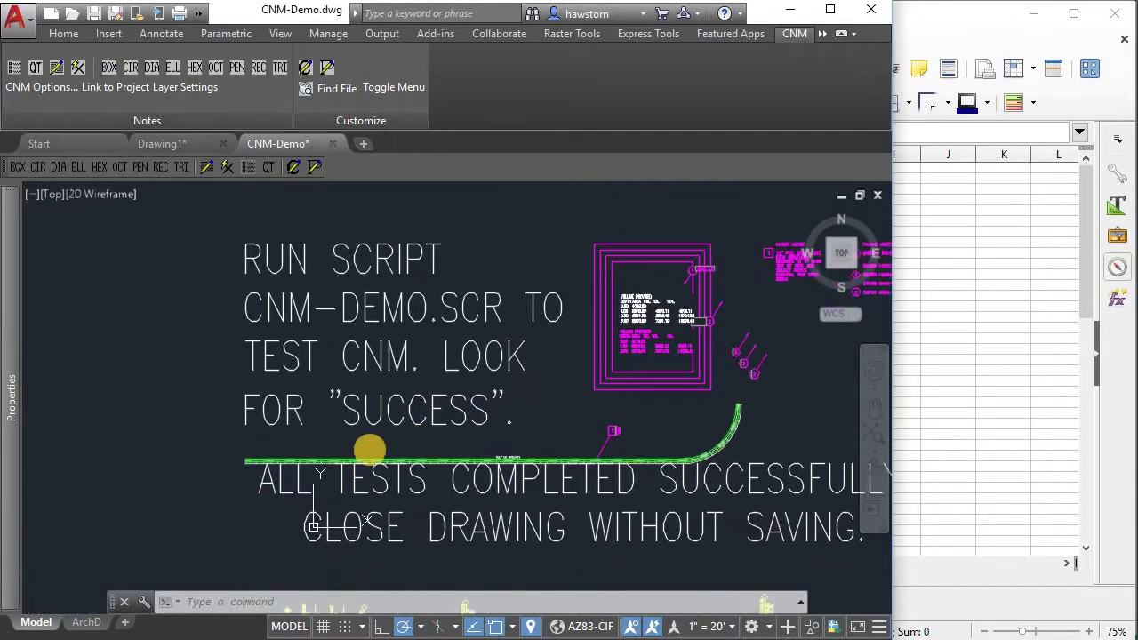
type("ut")
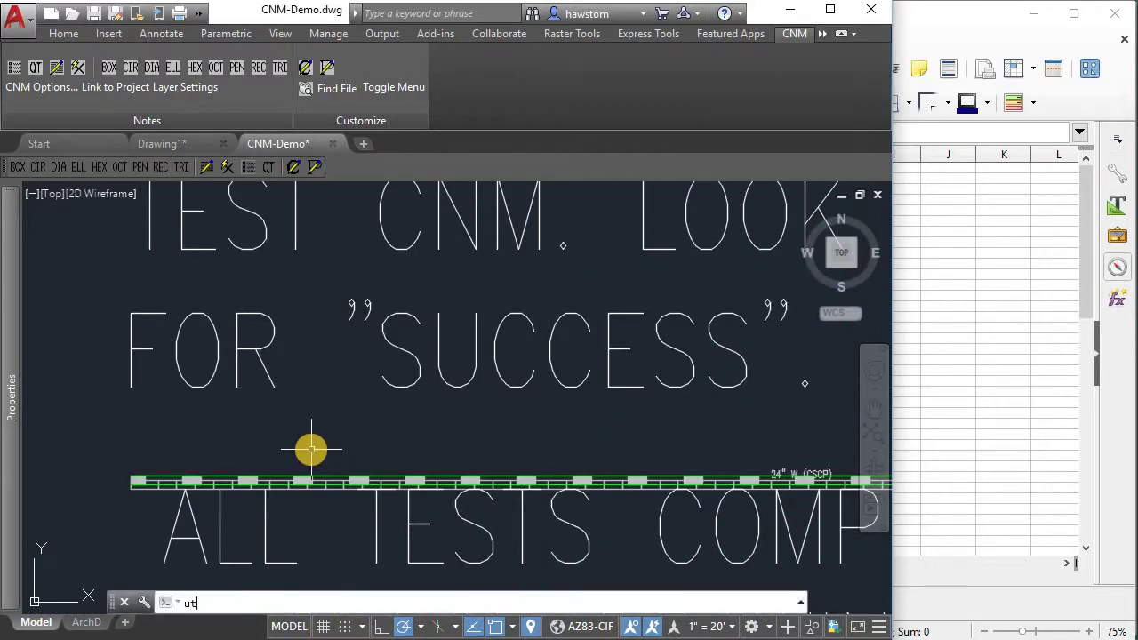
type("txtjbc")
key("Return")
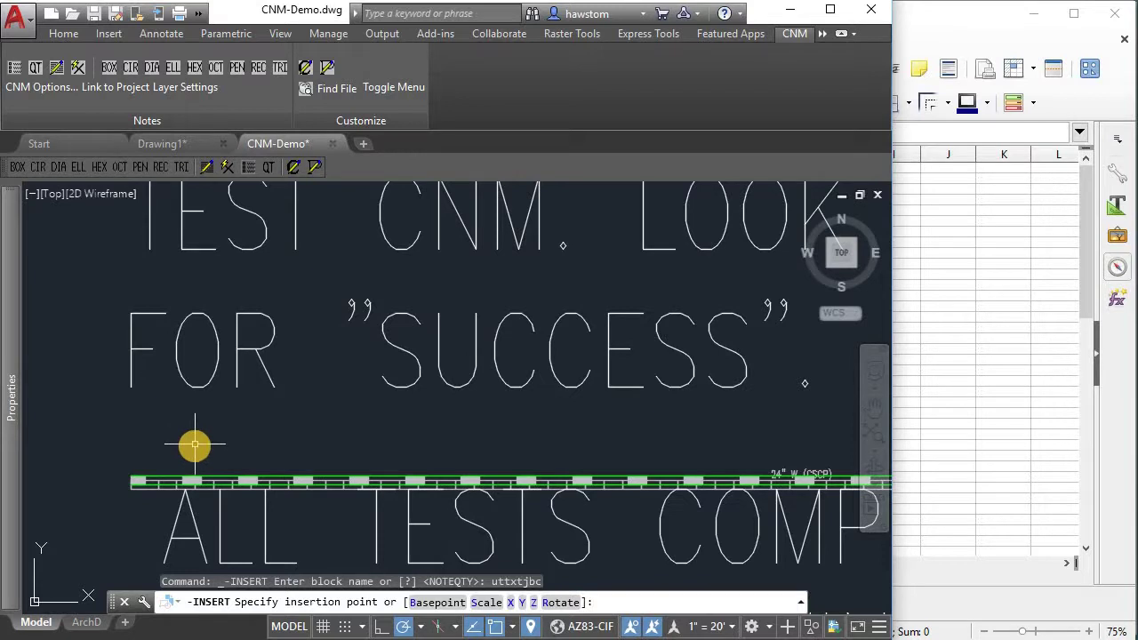
key("Escape")
type("ut")
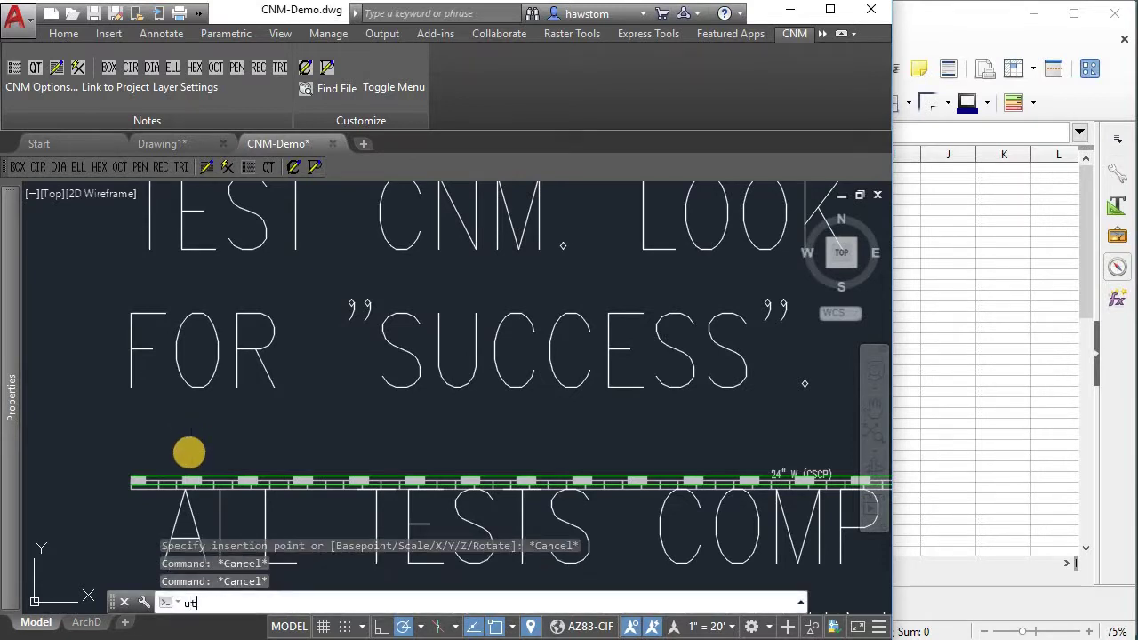
key("Return")
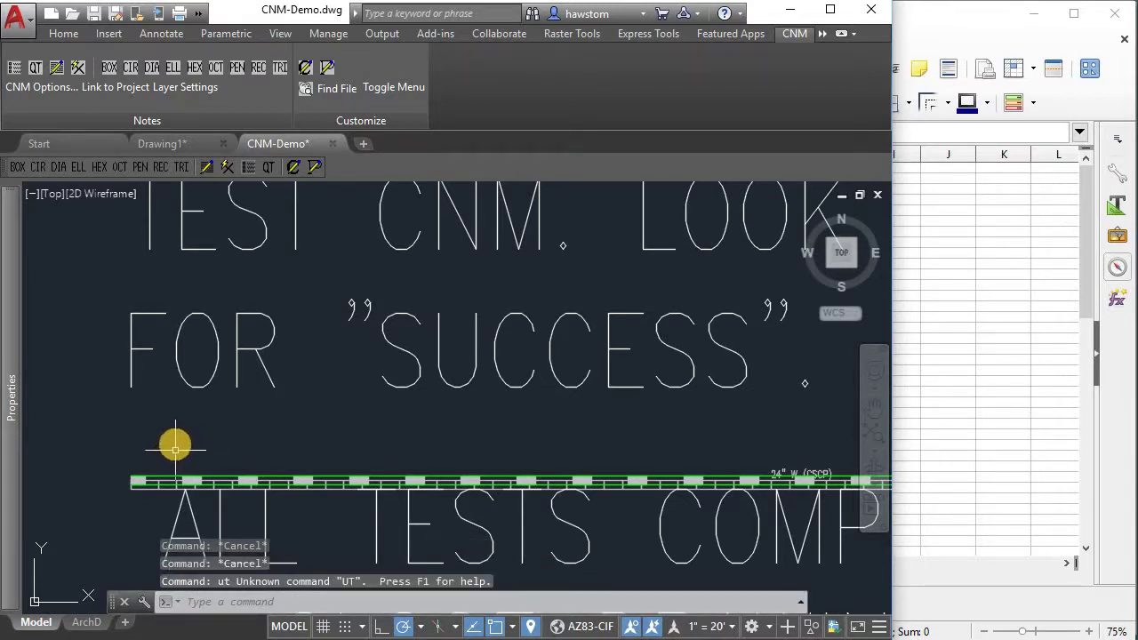
type("h")
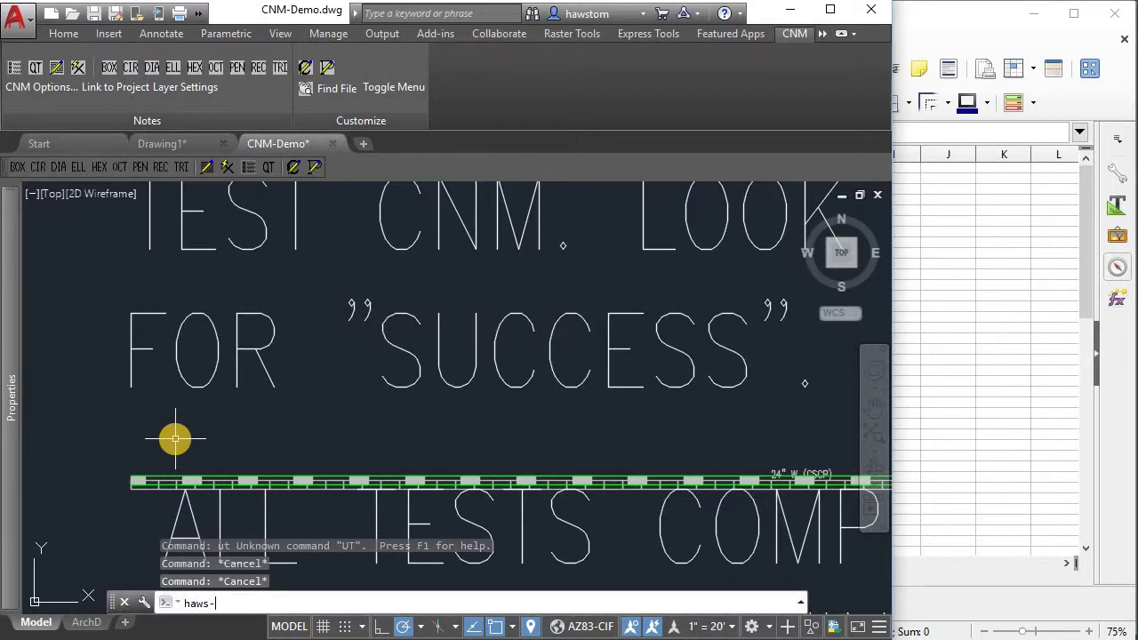
type("aws-")
key("Return")
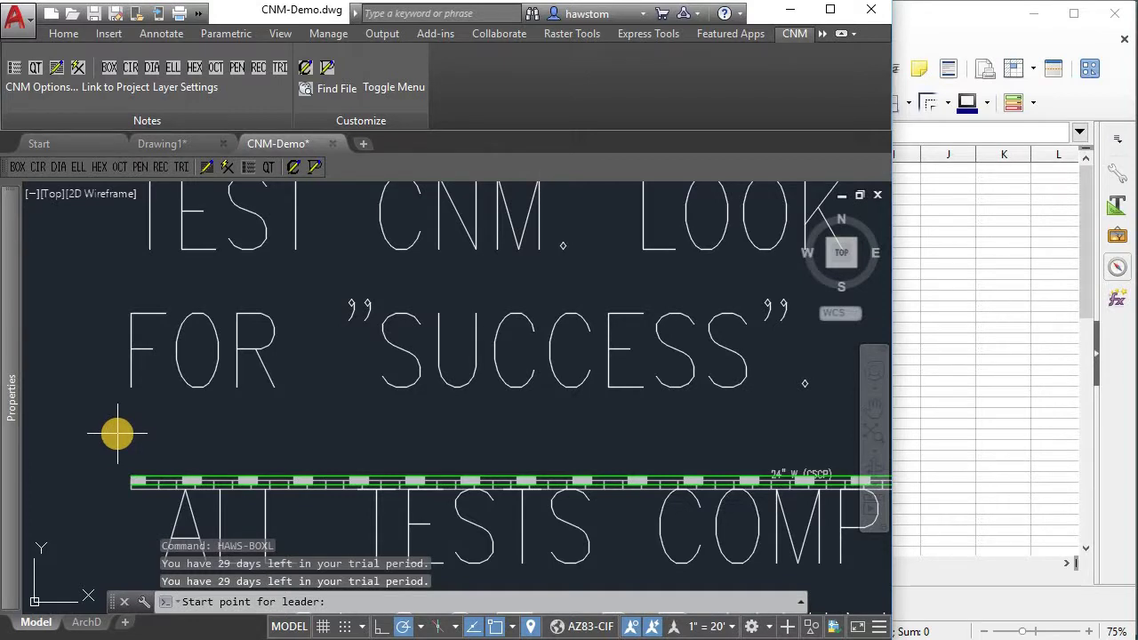
key("Escape")
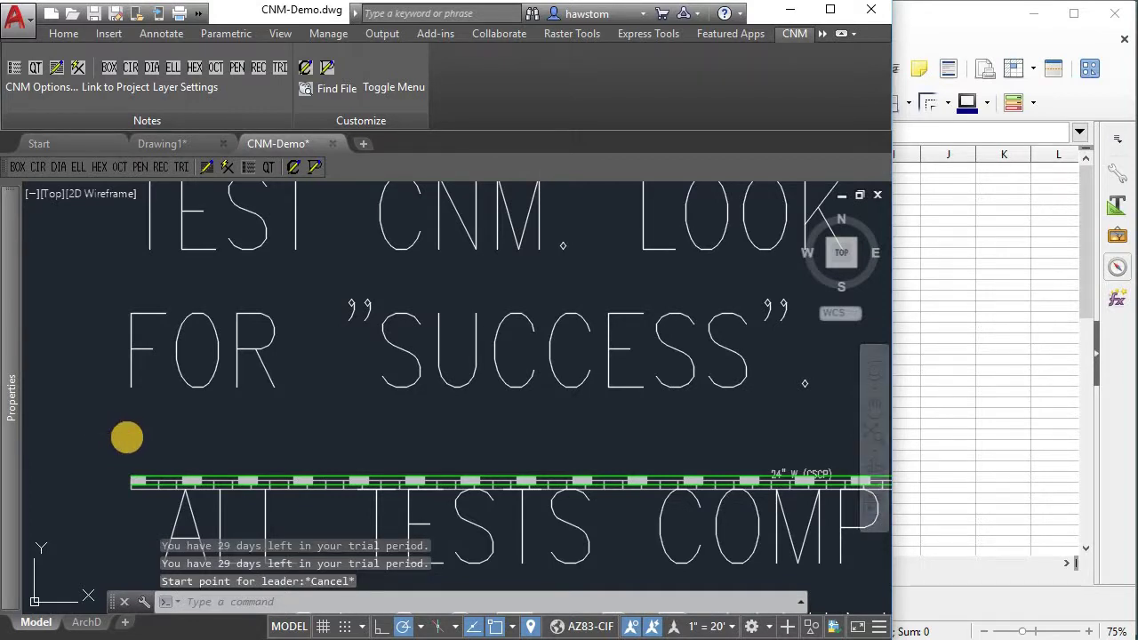
key("Escape")
Run HAWS-UT and set up the utility line as an existing sewer
type("haws-ut")
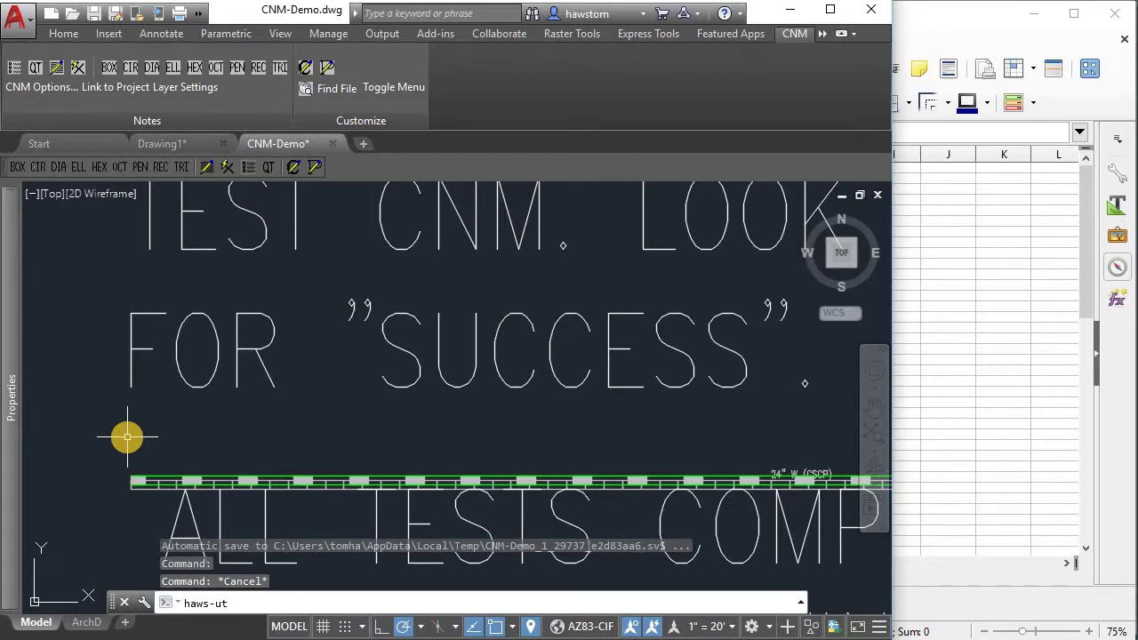
key("Return")
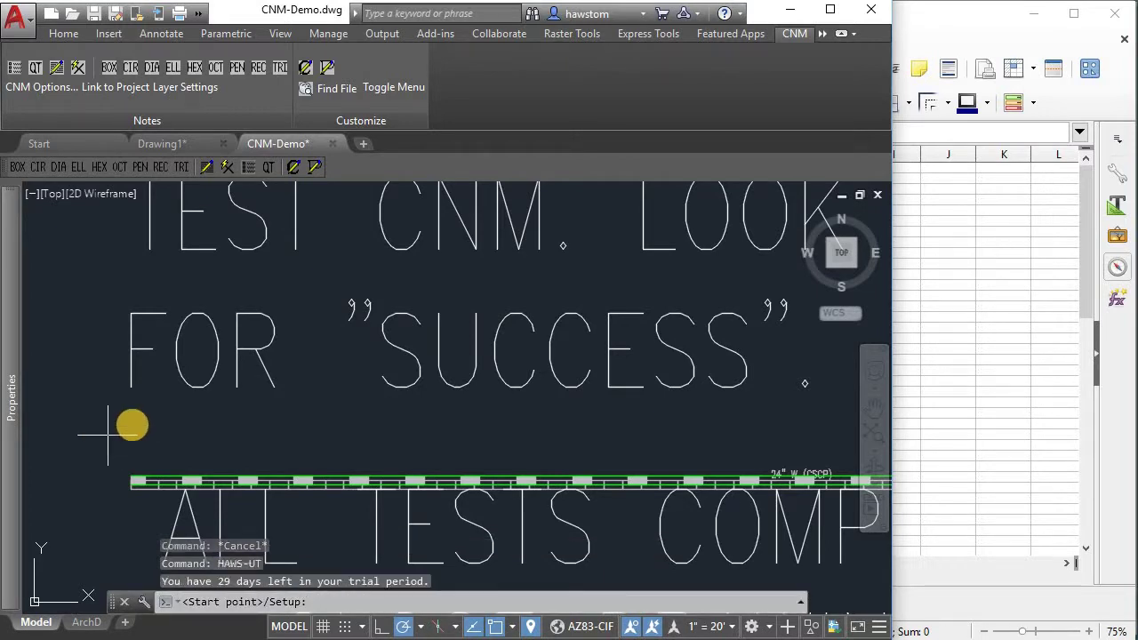
type("s")
key("Return")
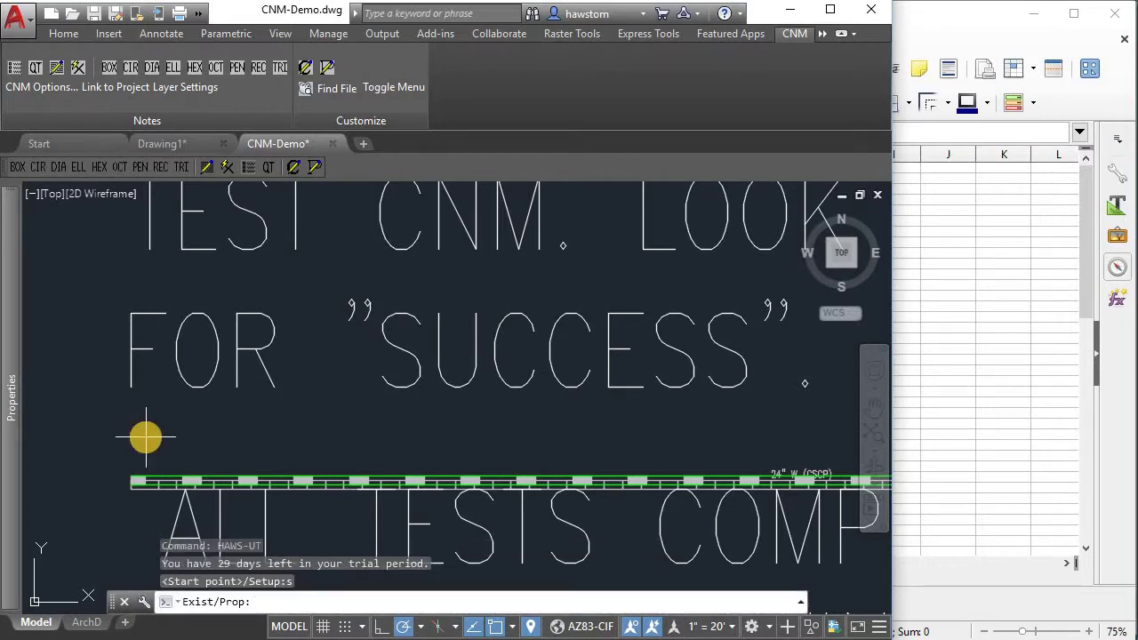
type("e")
key("Return")
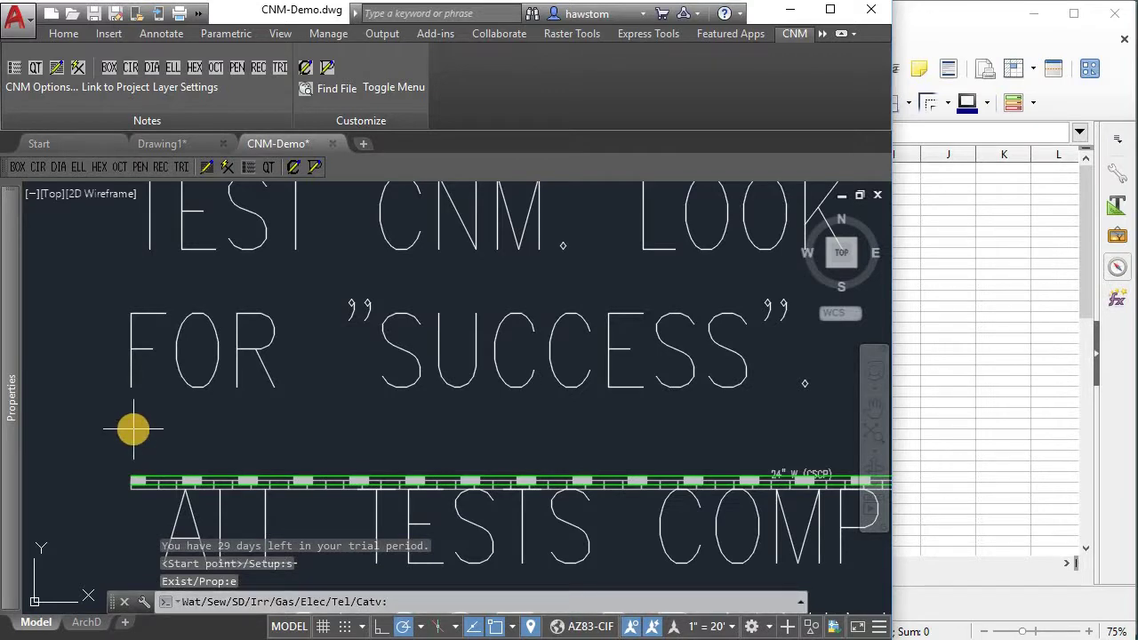
type("s")
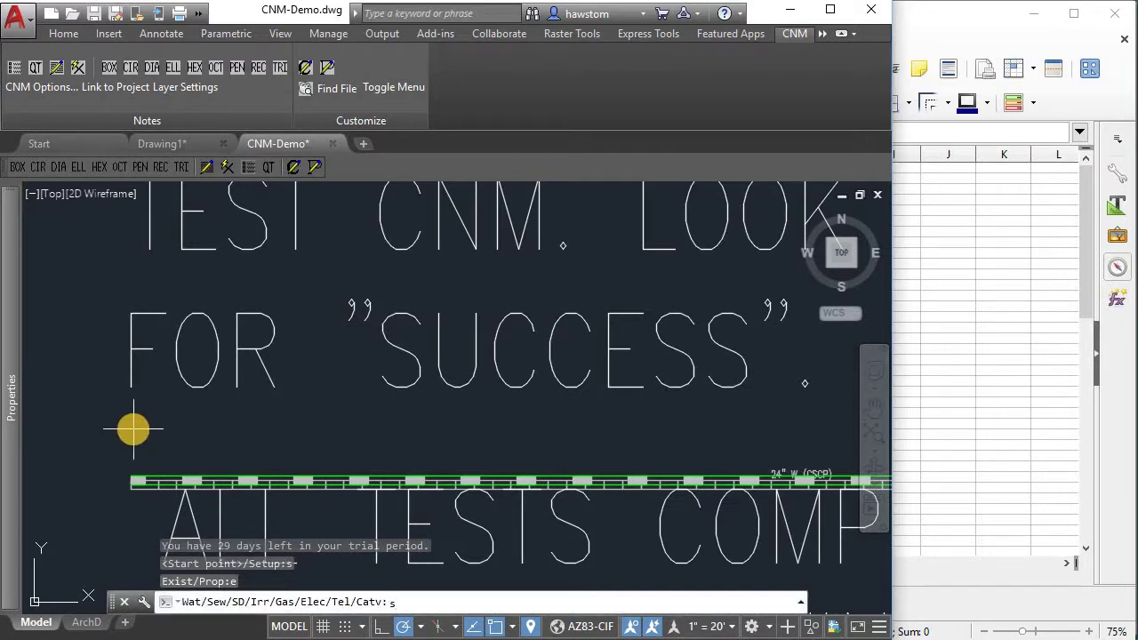
key("Return")
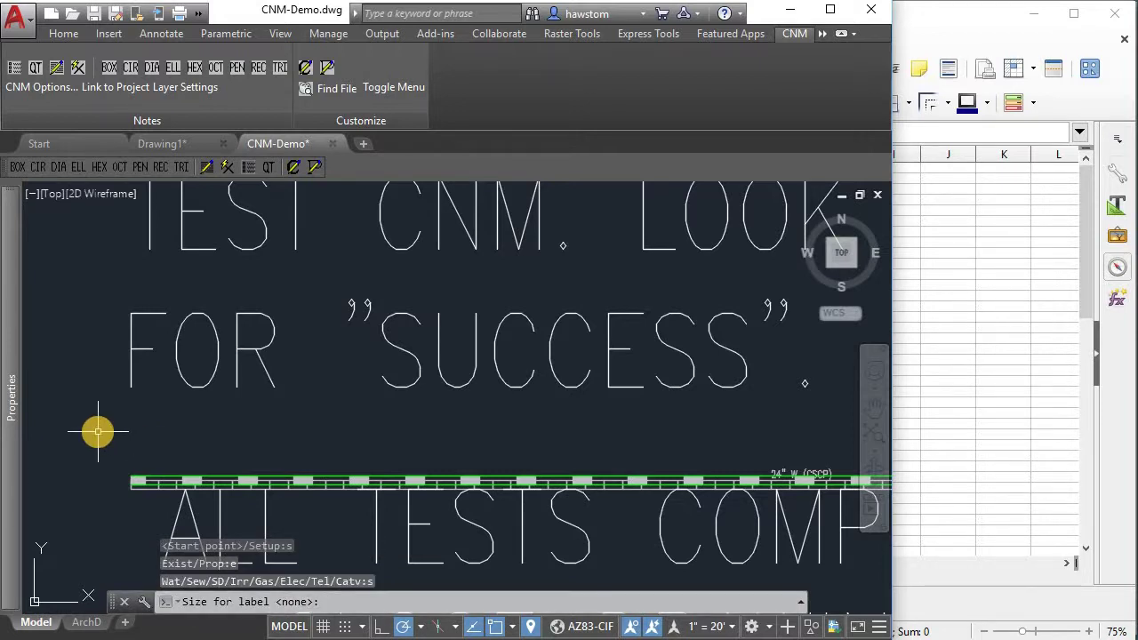
Set the sewer's label size to 24, graphic width to 27 and material to VCP, accepting the default full label
type("24")
key("Return")
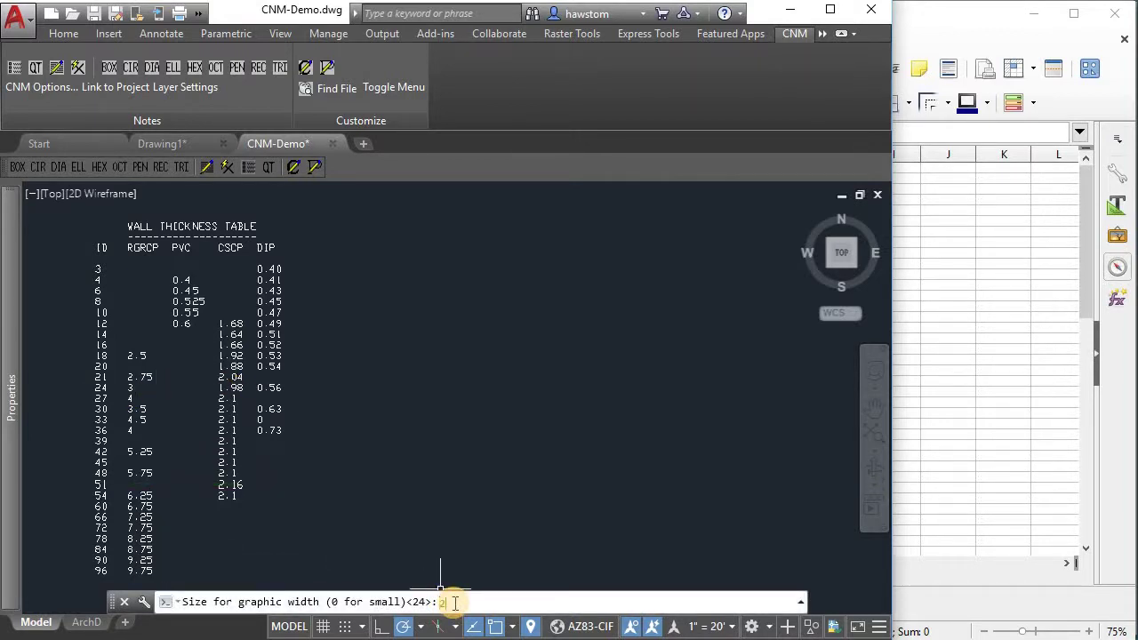
key("Return")
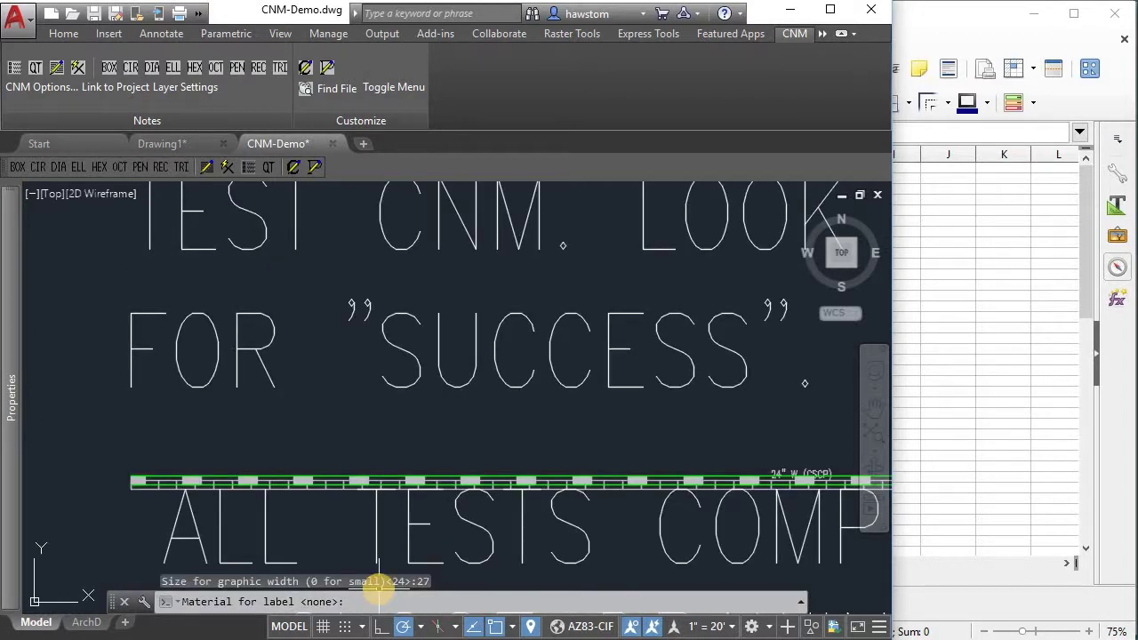
type("v")
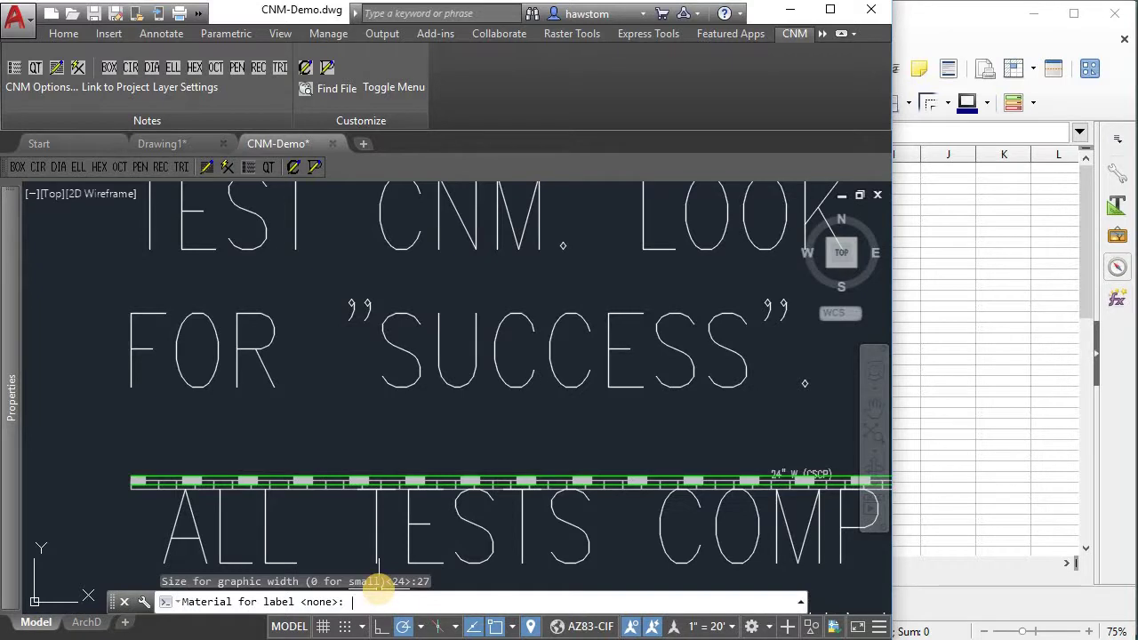
type("cp")
key("Return")
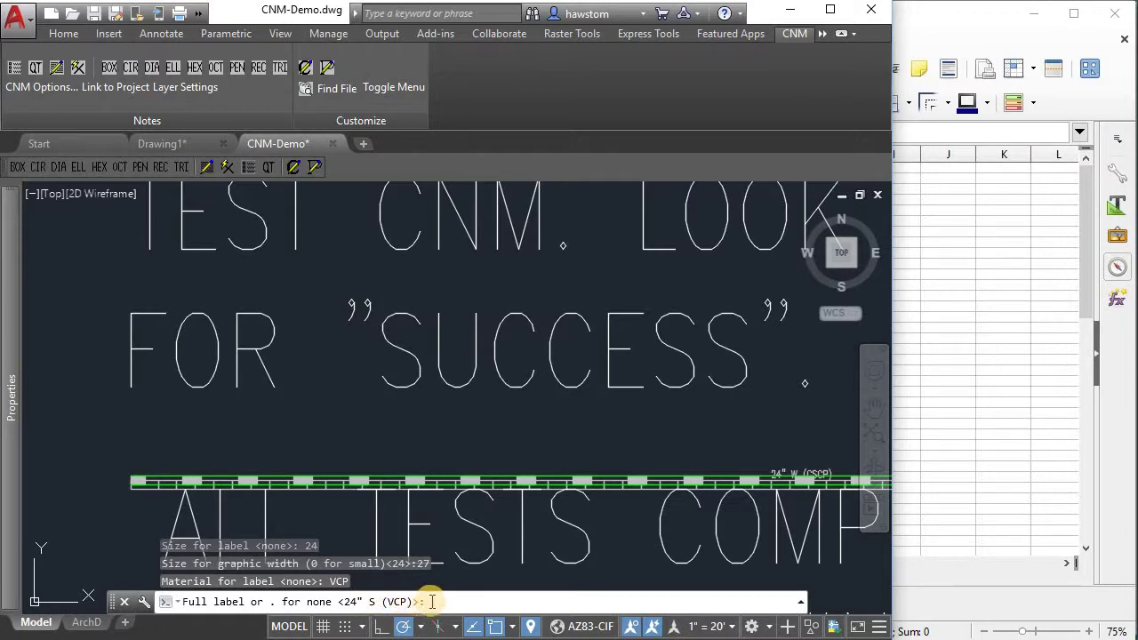
key("Return")
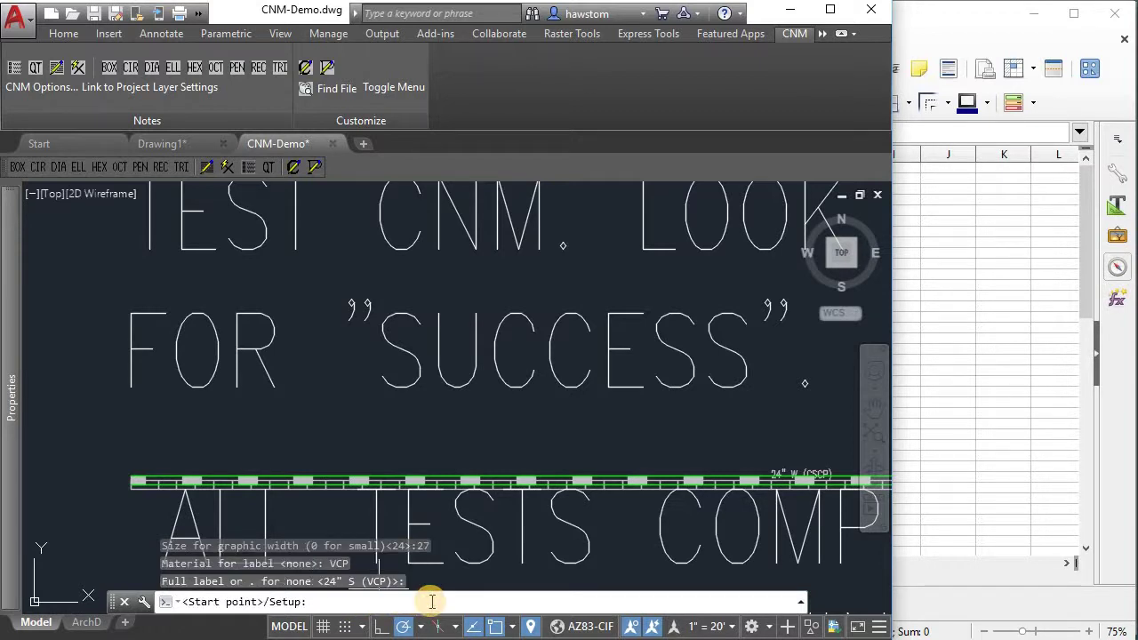
Draw the sewer line above the RUN SCRIPT text as a straight horizontal run followed by two tangent arcs forming an S-curve
scroll(193, 440, "down", 8)
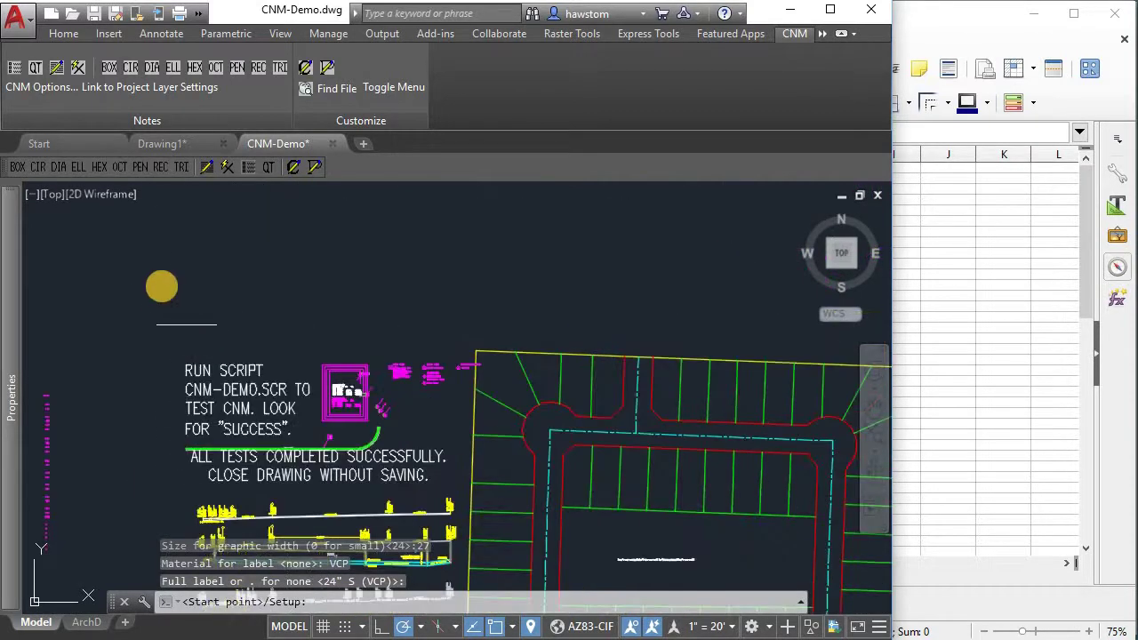
left_click(158, 299)
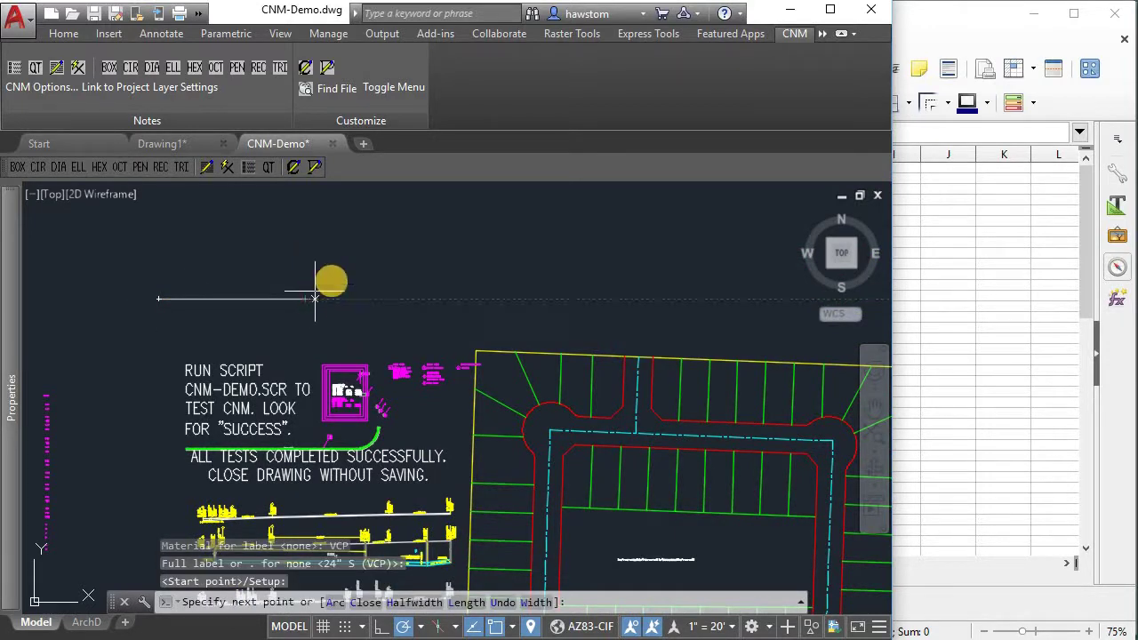
type("p")
key("Return")
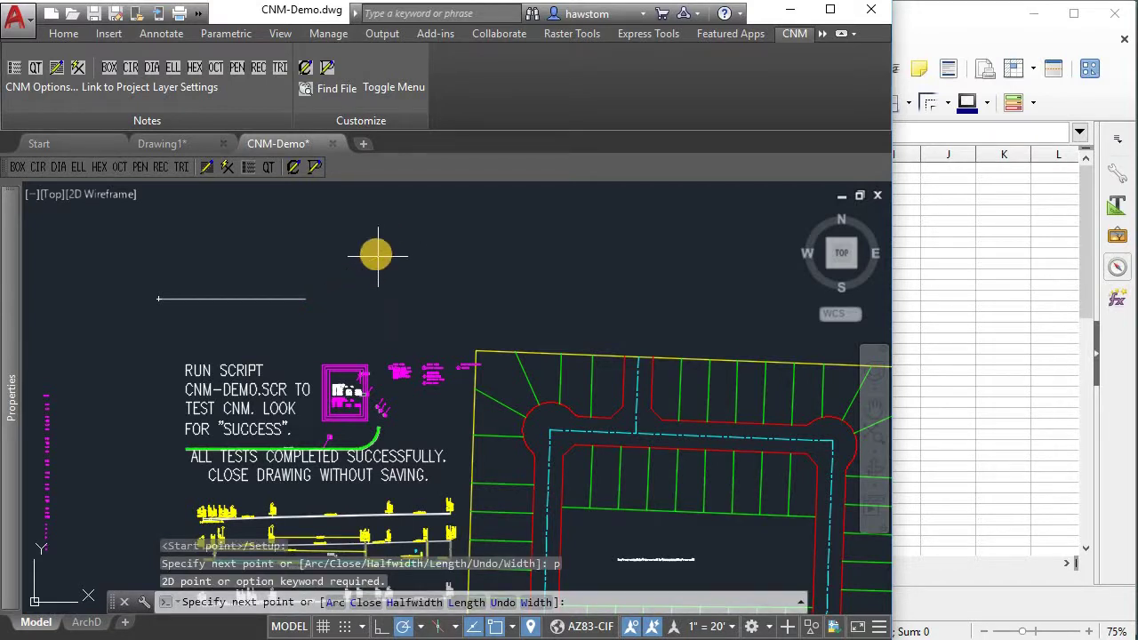
type("p")
key("Return")
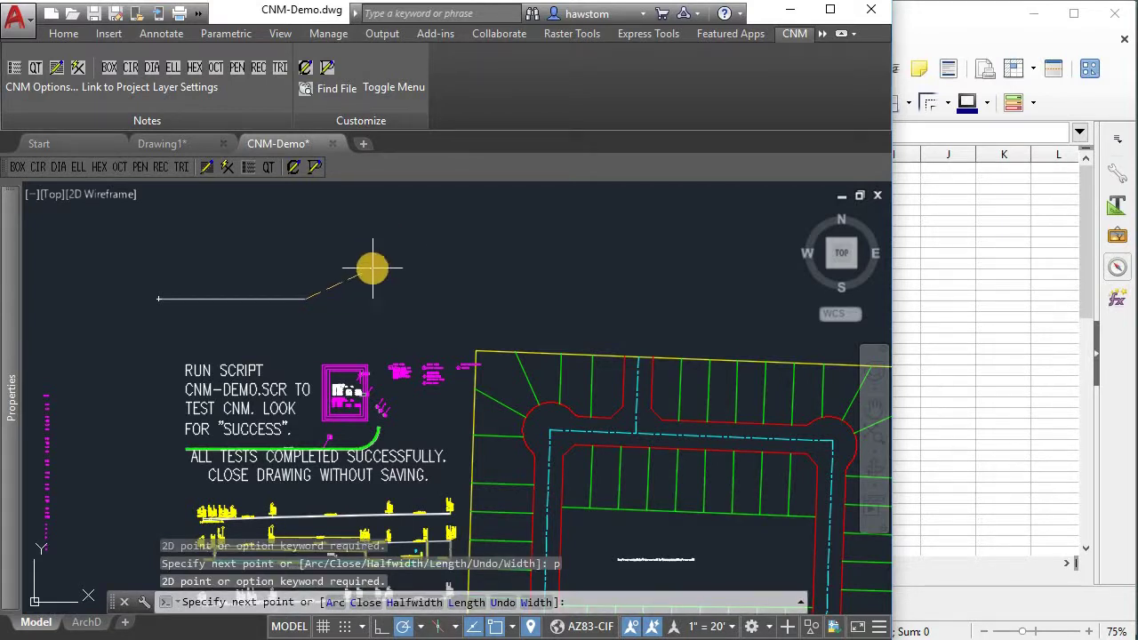
type("a")
key("Return")
left_click(382, 239)
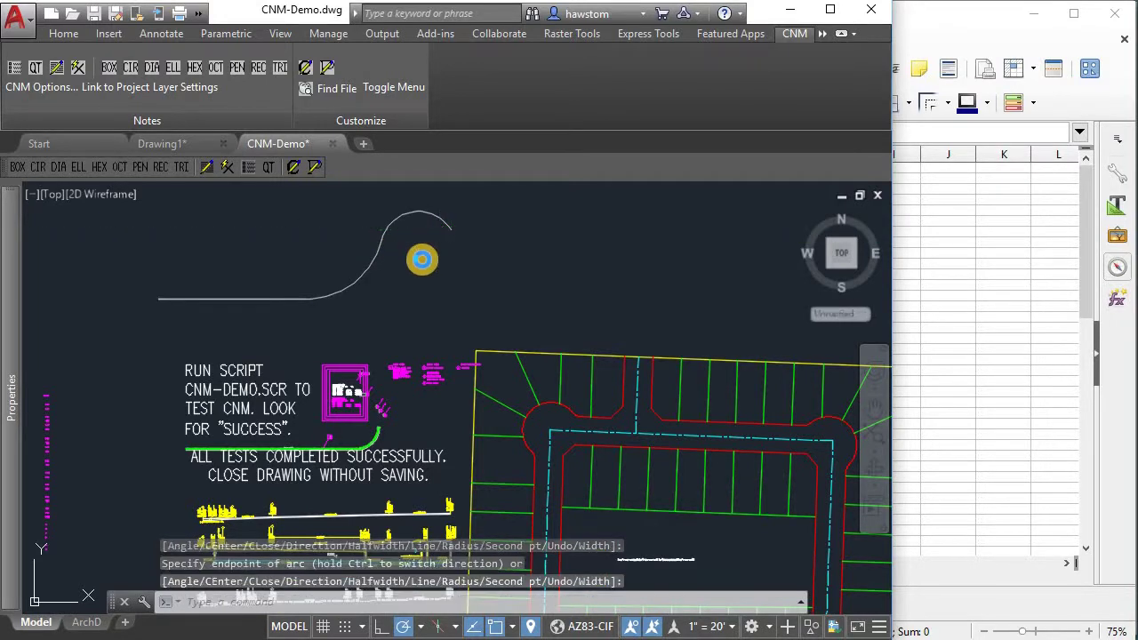
key("Return")
Examine the new sewer line's pipe graphics and labels along its straight run and curves
scroll(270, 305, "up", 5)
scroll(270, 305, "up", 8)
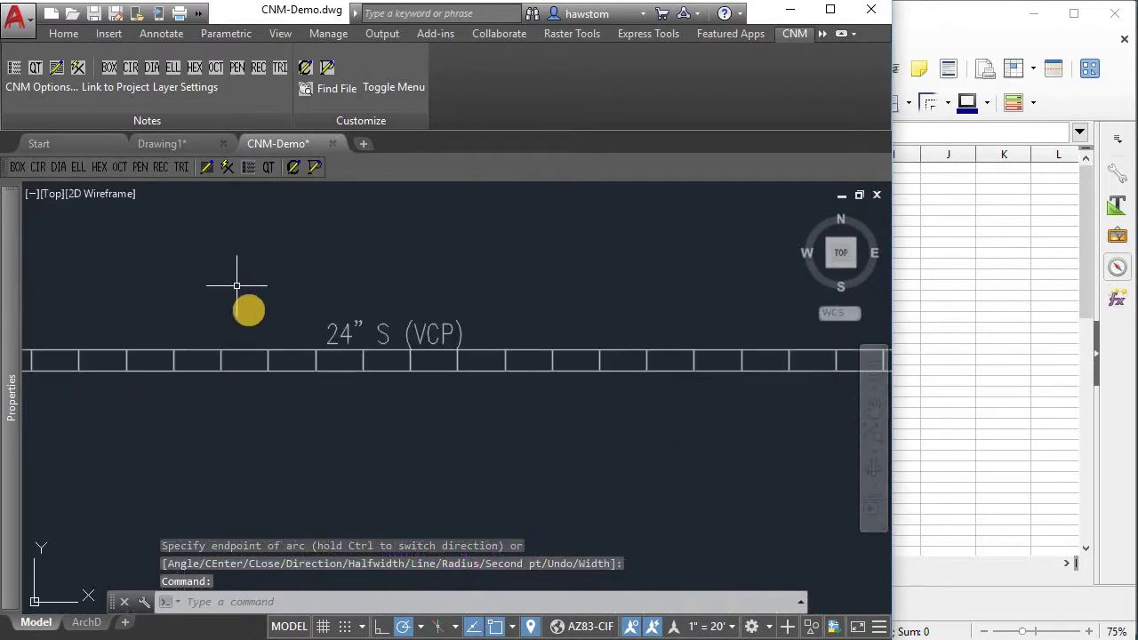
scroll(308, 356, "up", 1)
scroll(308, 356, "down", 9)
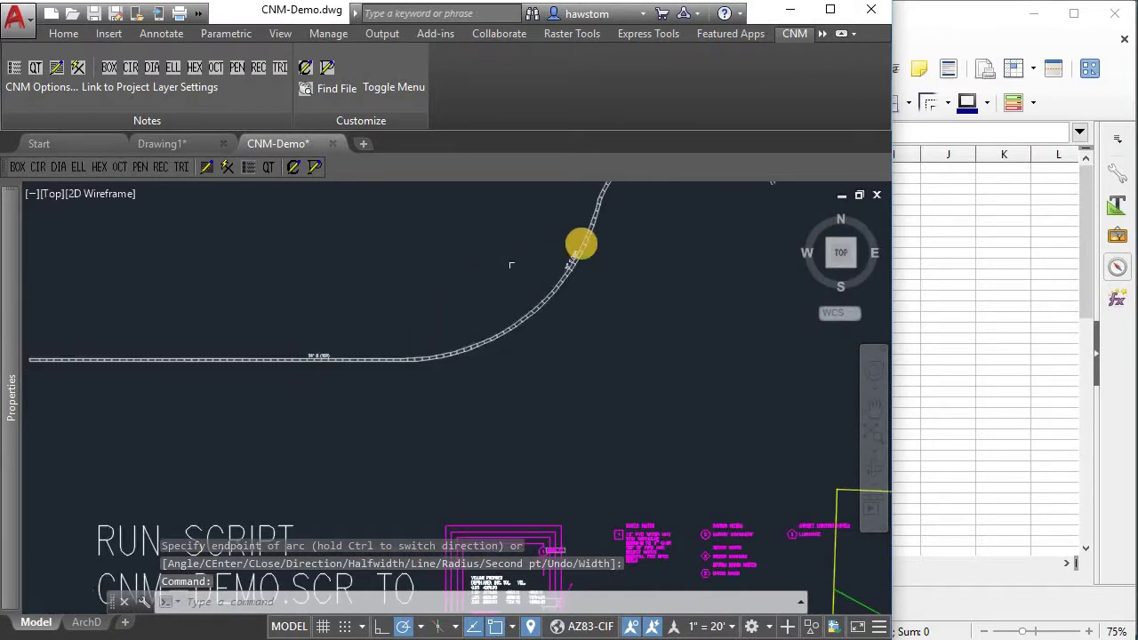
scroll(582, 245, "up", 8)
middle_click_drag(615, 286, 389, 361)
scroll(391, 361, "down", 7)
scroll(482, 343, "down", 4)
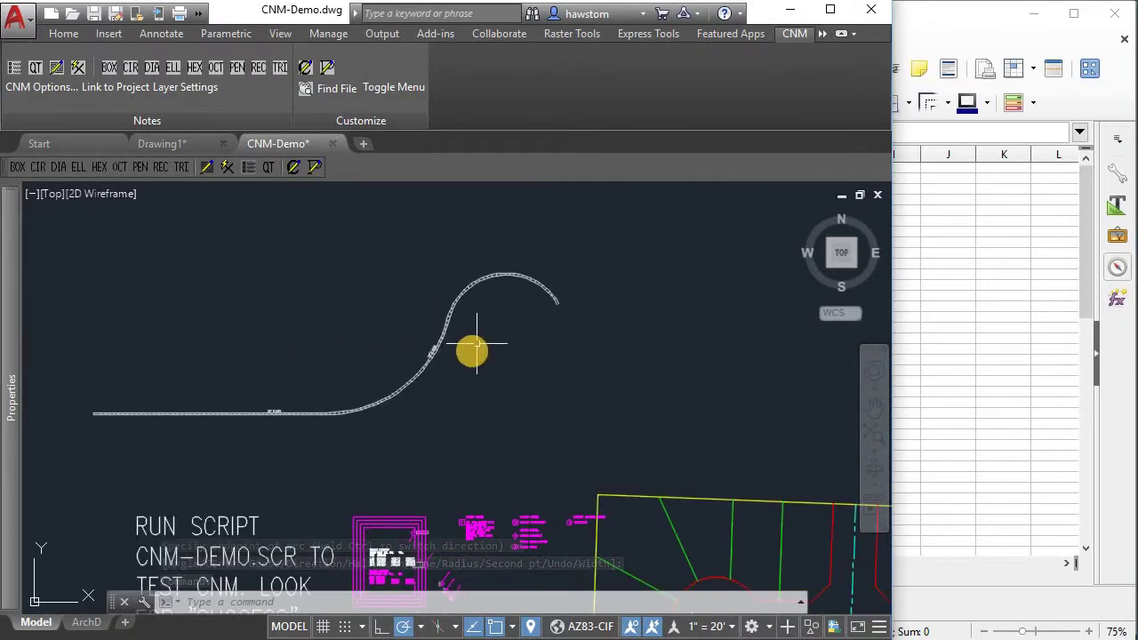
scroll(445, 389, "up", 8)
scroll(453, 391, "up", 5)
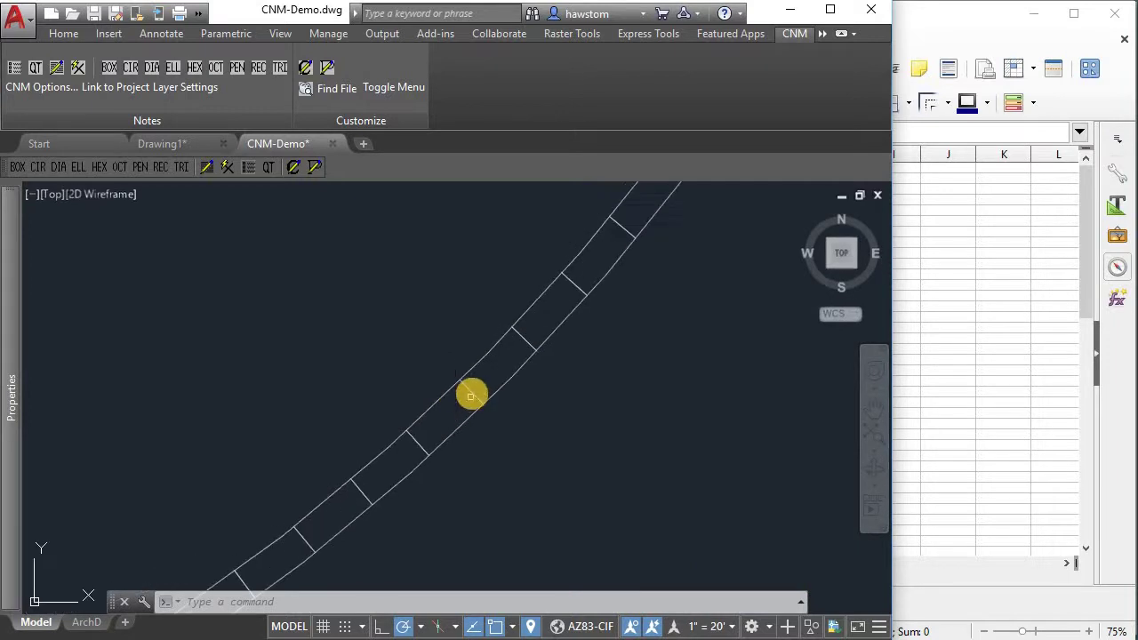
key("Escape")
key("Escape")
scroll(444, 374, "down", 5)
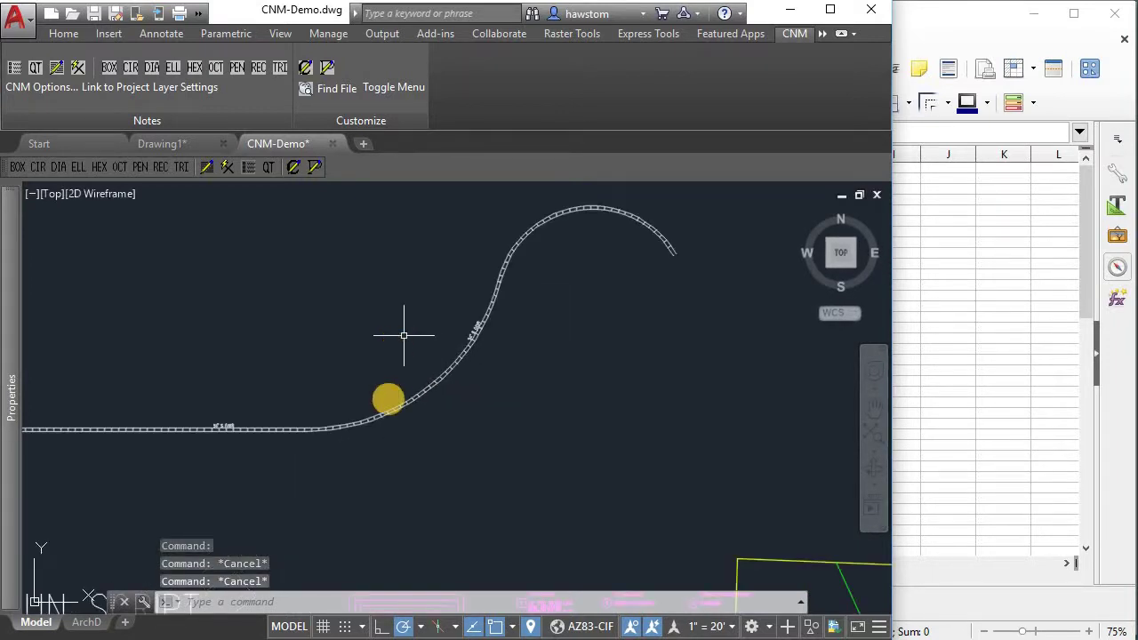
scroll(279, 495, "down", 2)
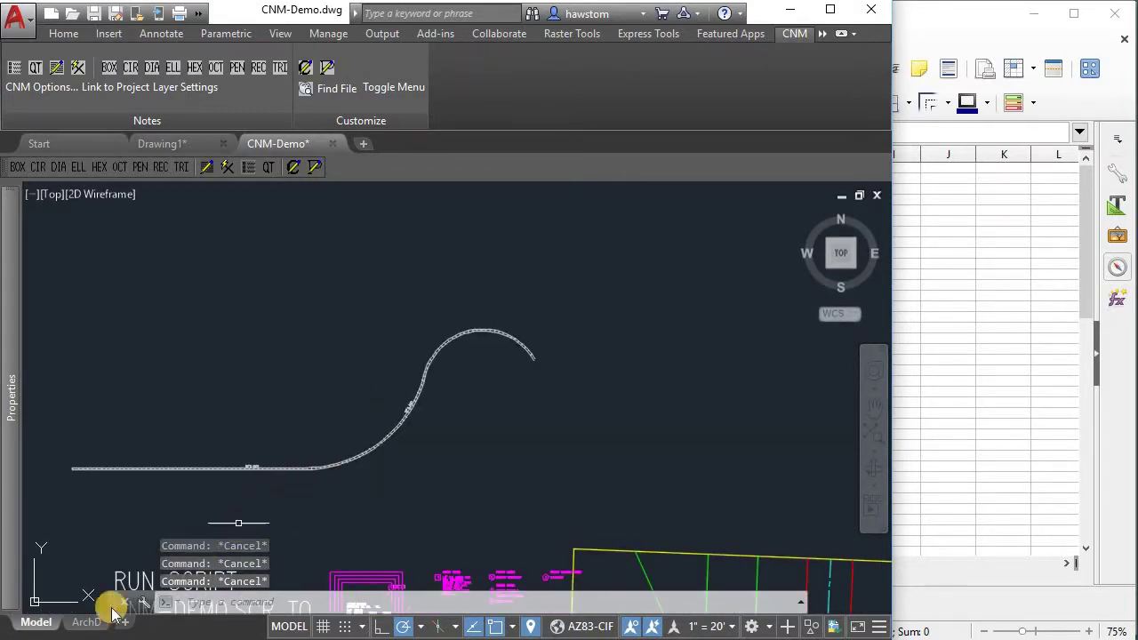
Examine the sewer pipe, manhole and grade labels in the profiles below the CLOSE DRAWING WITHOUT SAVING text
scroll(145, 533, "down", 5)
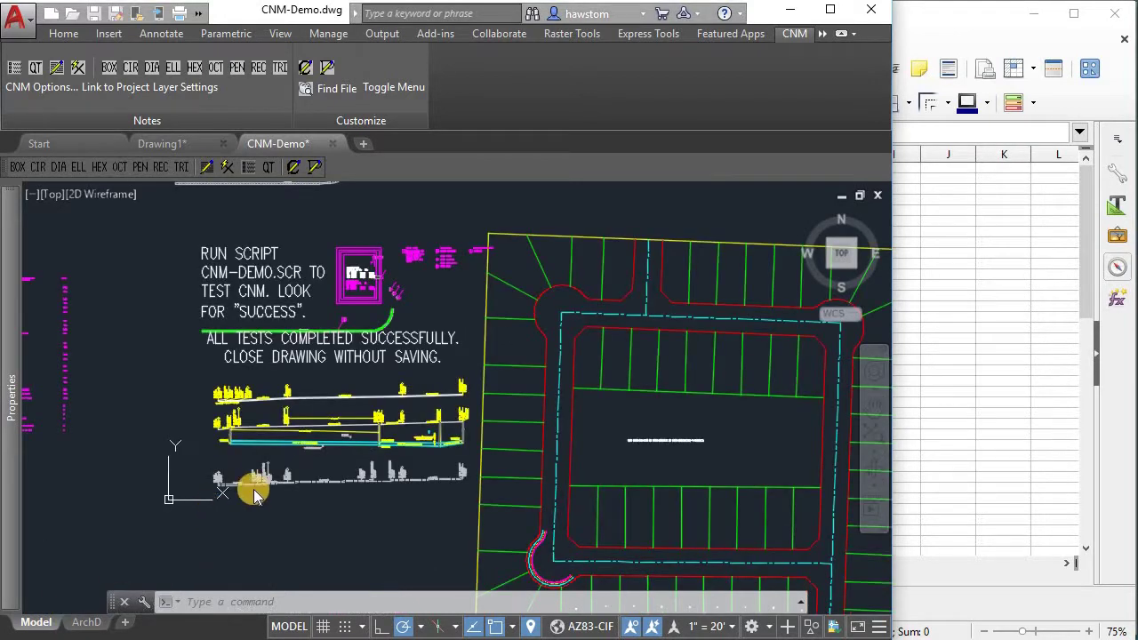
scroll(241, 444, "up", 5)
scroll(238, 425, "up", 6)
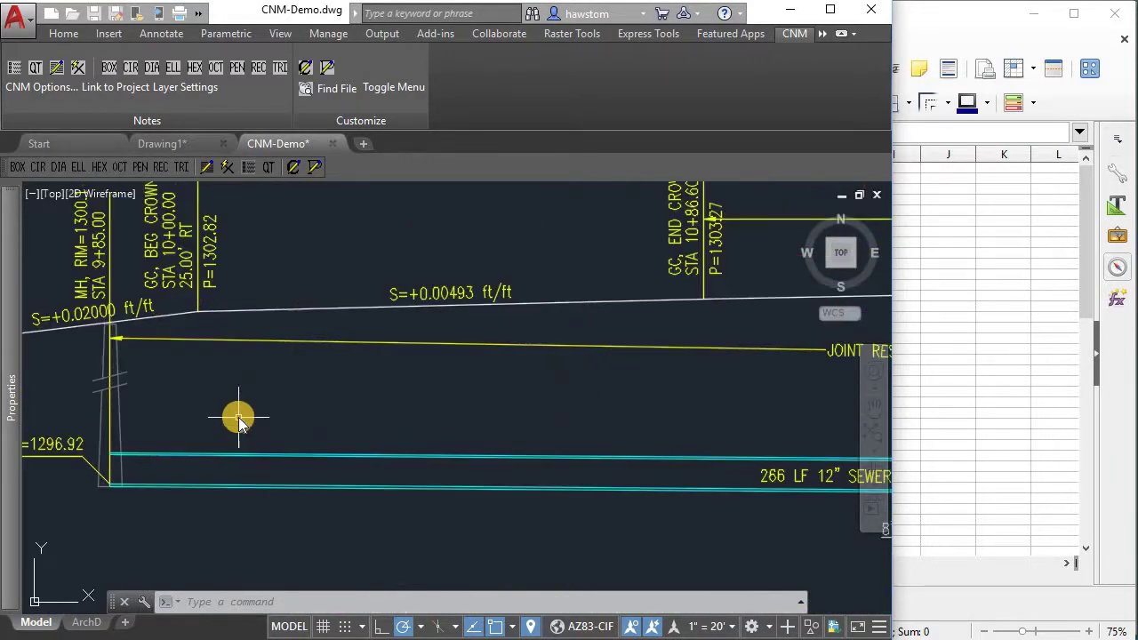
scroll(241, 412, "down", 6)
scroll(260, 409, "up", 2)
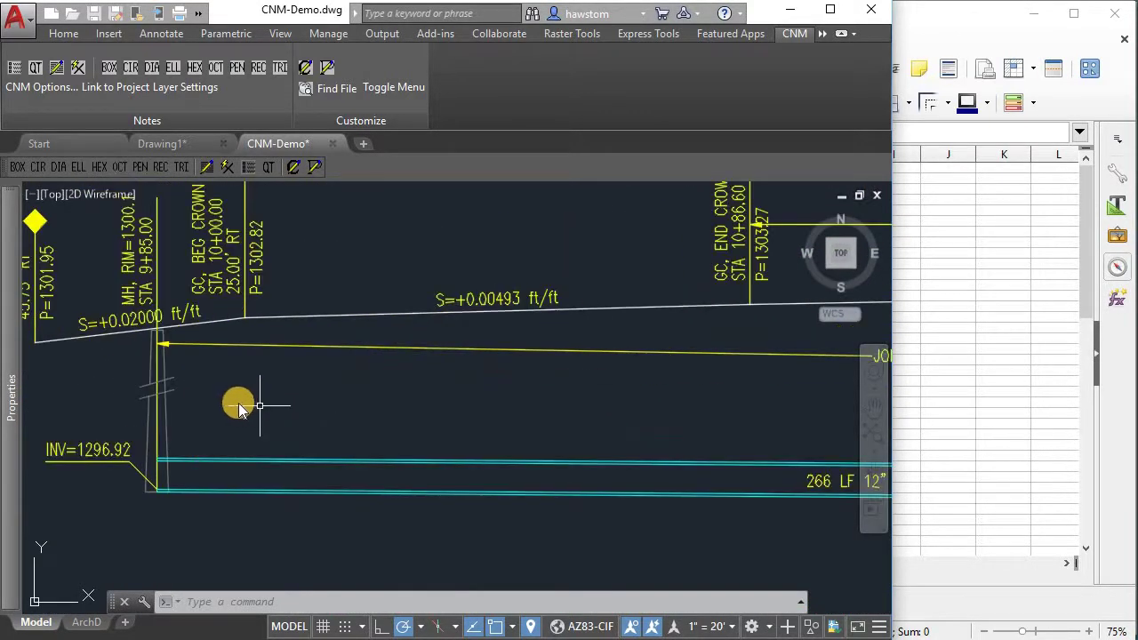
scroll(238, 406, "down", 5)
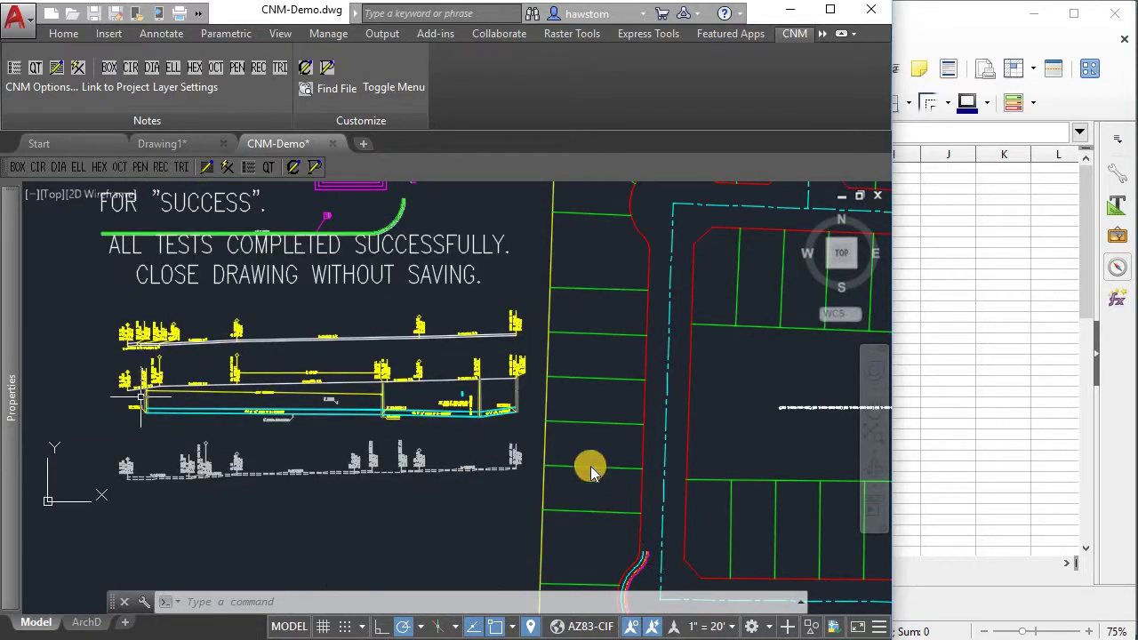
Examine the parallel curb and sidewalk lines around the lower-left cul-de-sac and the road layer offset text inside the block
scroll(595, 498, "down", 2)
scroll(627, 542, "up", 8)
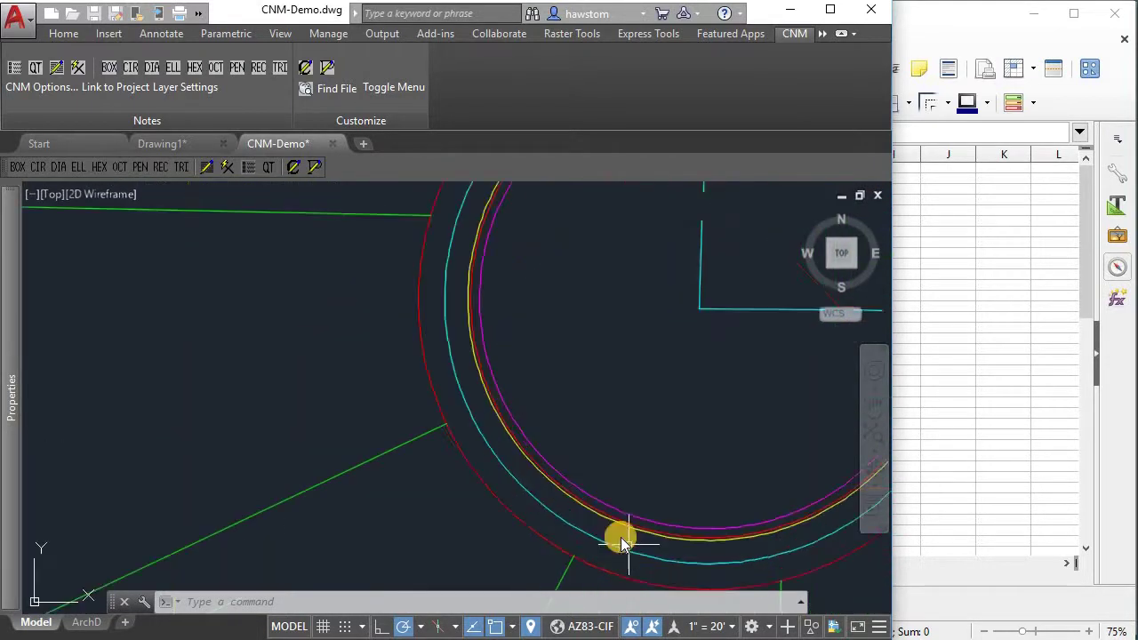
scroll(409, 480, "down", 8)
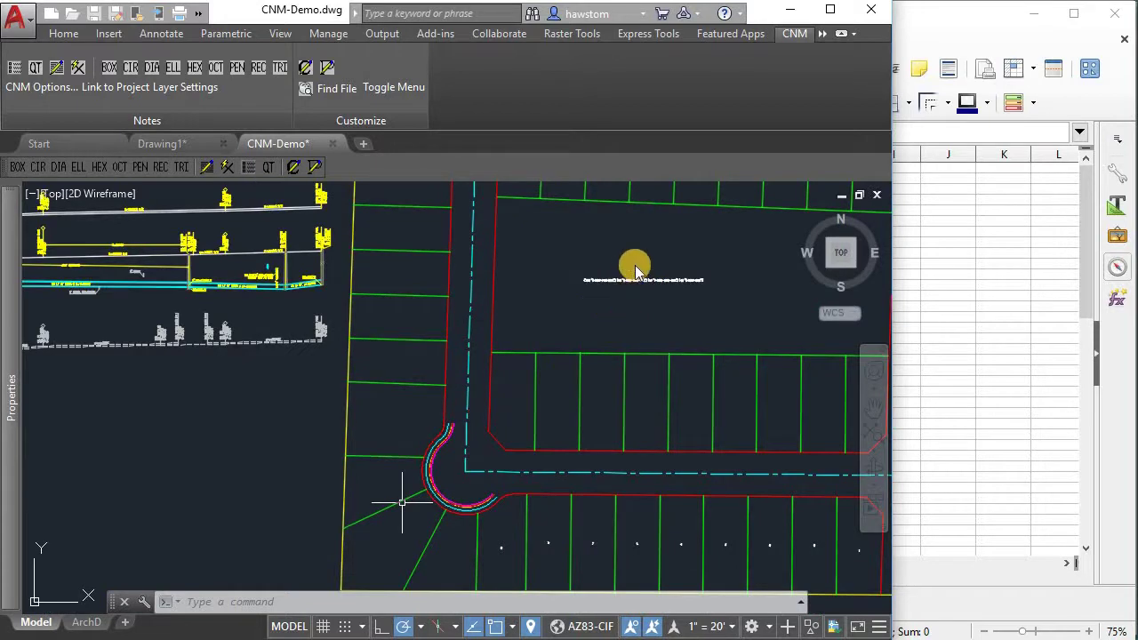
scroll(636, 271, "up", 10)
scroll(293, 355, "down", 2)
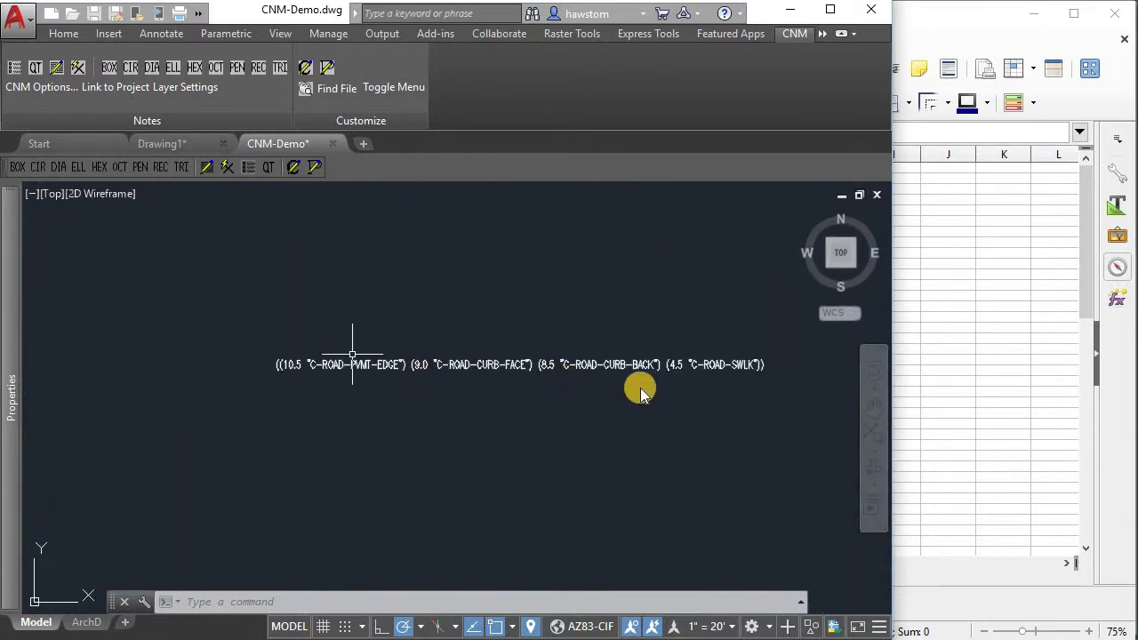
scroll(649, 386, "up", 2)
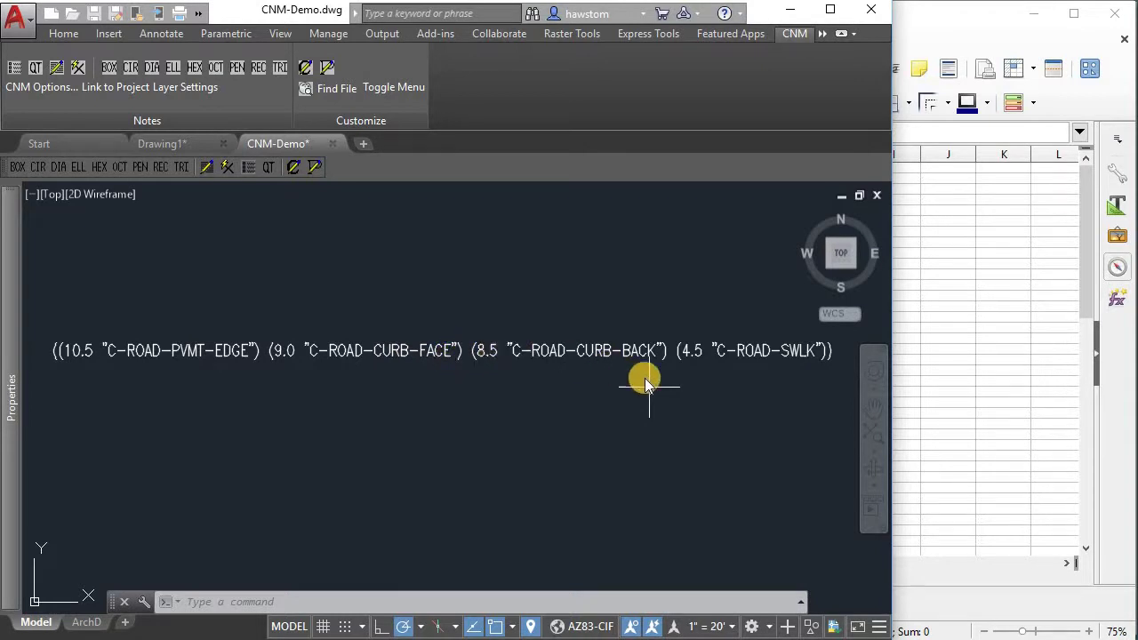
scroll(653, 373, "down", 6)
scroll(640, 372, "down", 2)
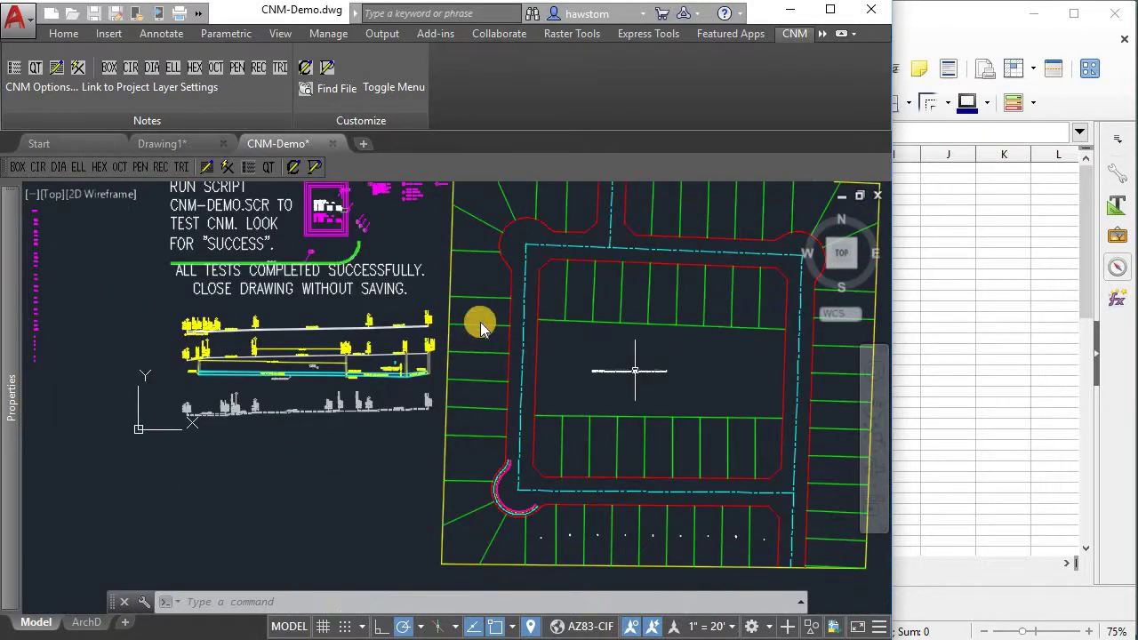
scroll(462, 351, "down", 2)
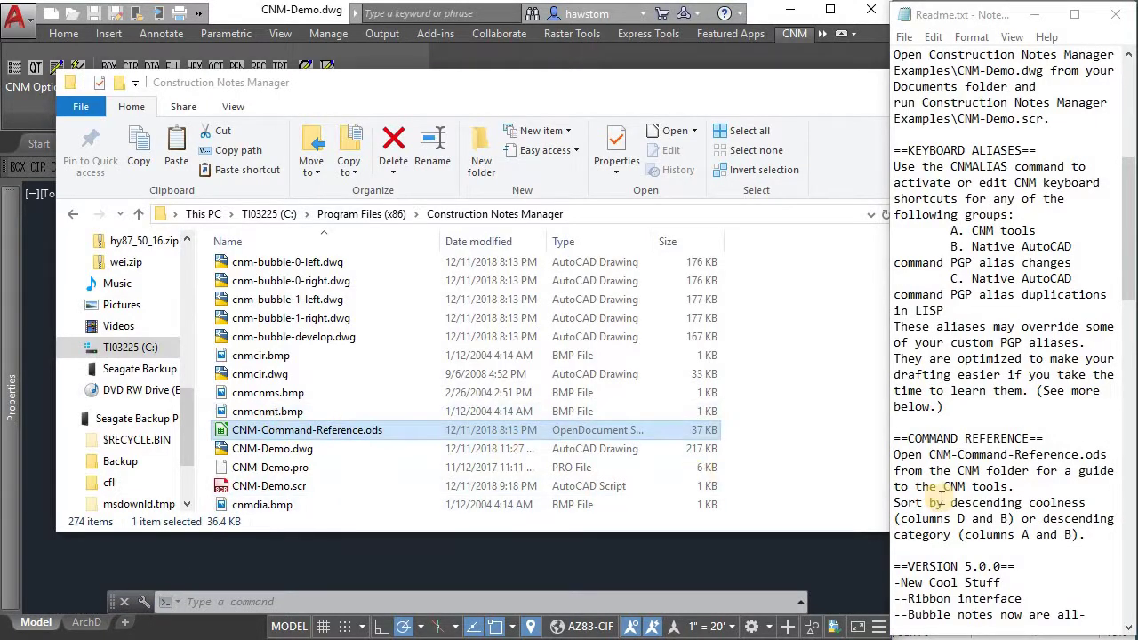
Highlight the readme's command reference instruction and open CNM-Command-Reference.ods from the Construction Notes Manager folder
left_click_drag(896, 454, 1019, 489)
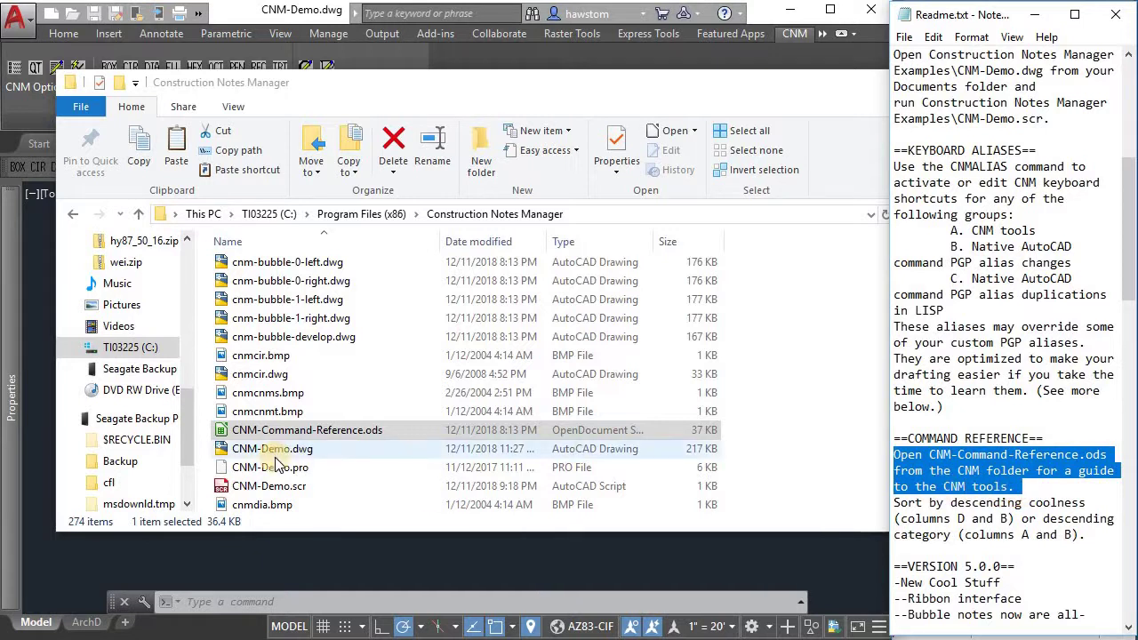
left_click(224, 432)
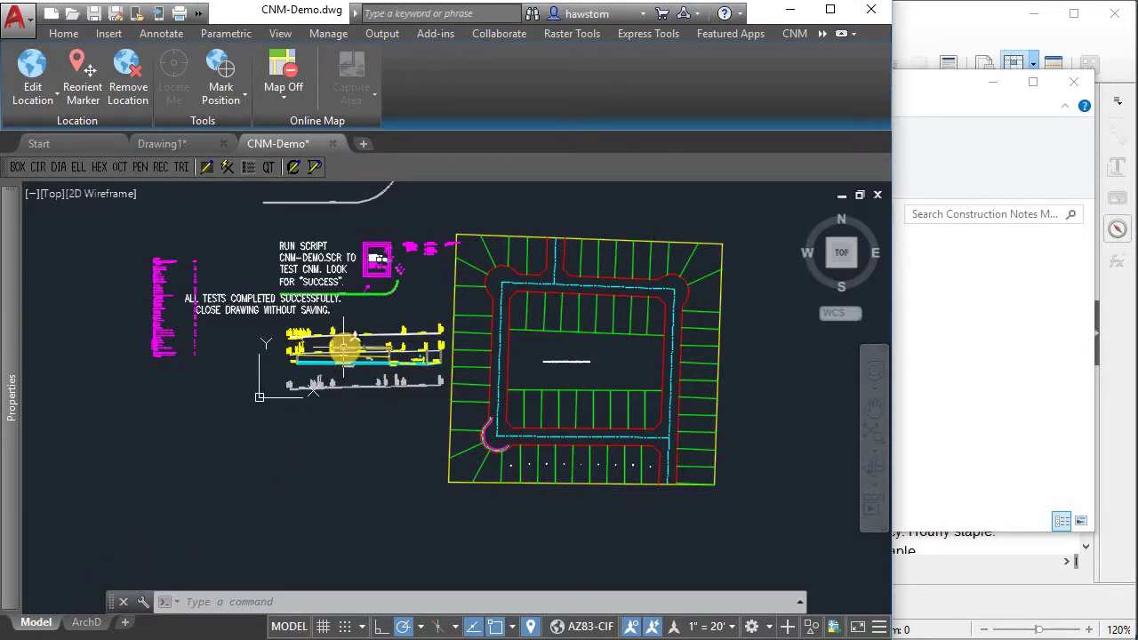
Rotate the G=1302.94 label in the upper profile to match the angle of the S=+0.00370 ft/ft slope label
scroll(346, 345, "up", 5)
scroll(350, 300, "up", 6)
middle_click_drag(350, 300, 510, 488)
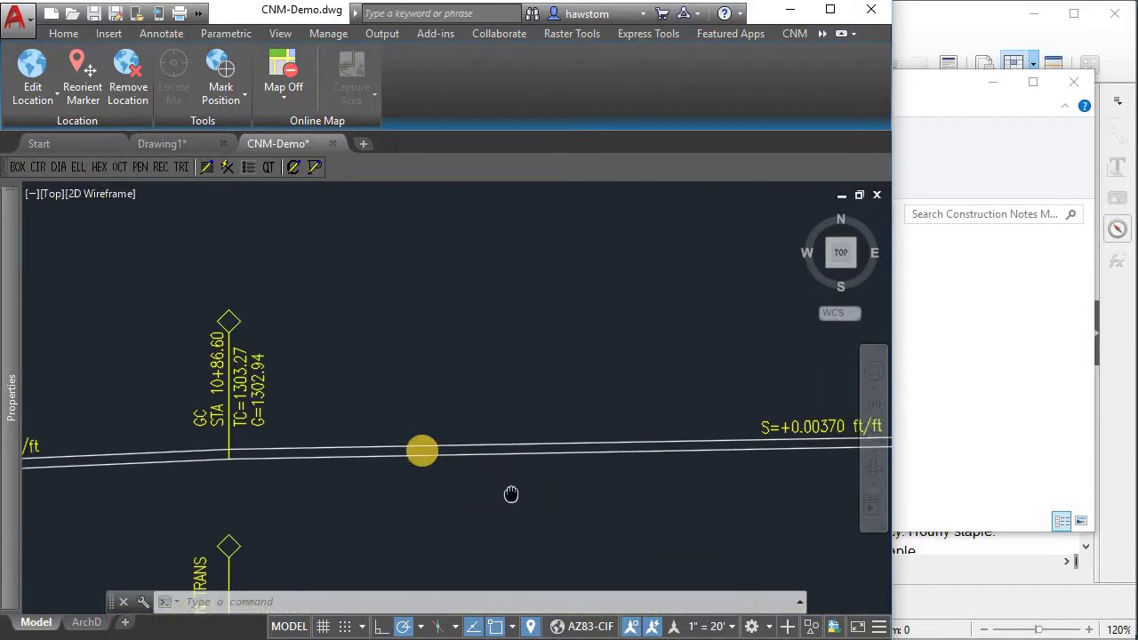
scroll(423, 449, "down", 2)
scroll(350, 420, "up", 2)
scroll(331, 423, "down", 2)
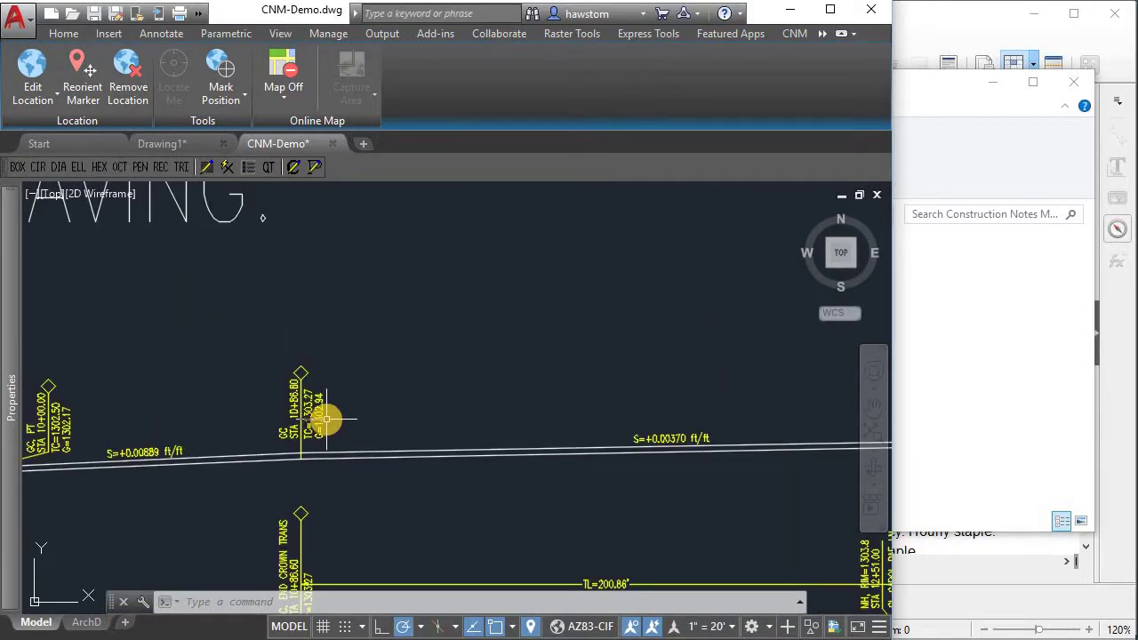
type("num")
key("Return")
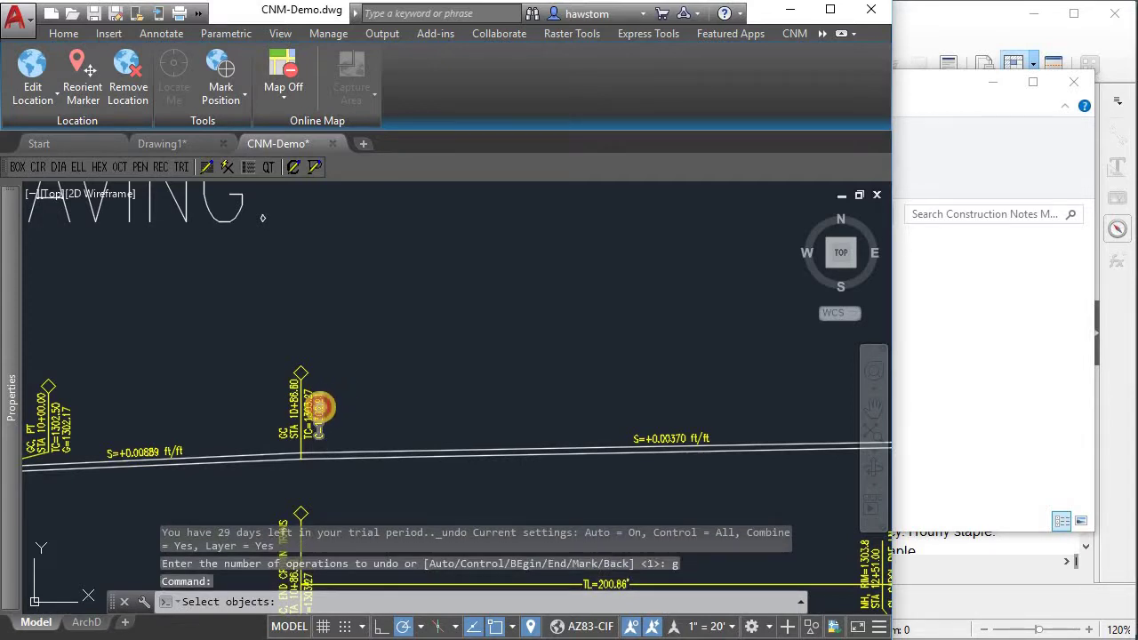
left_click(319, 409)
key("Return")
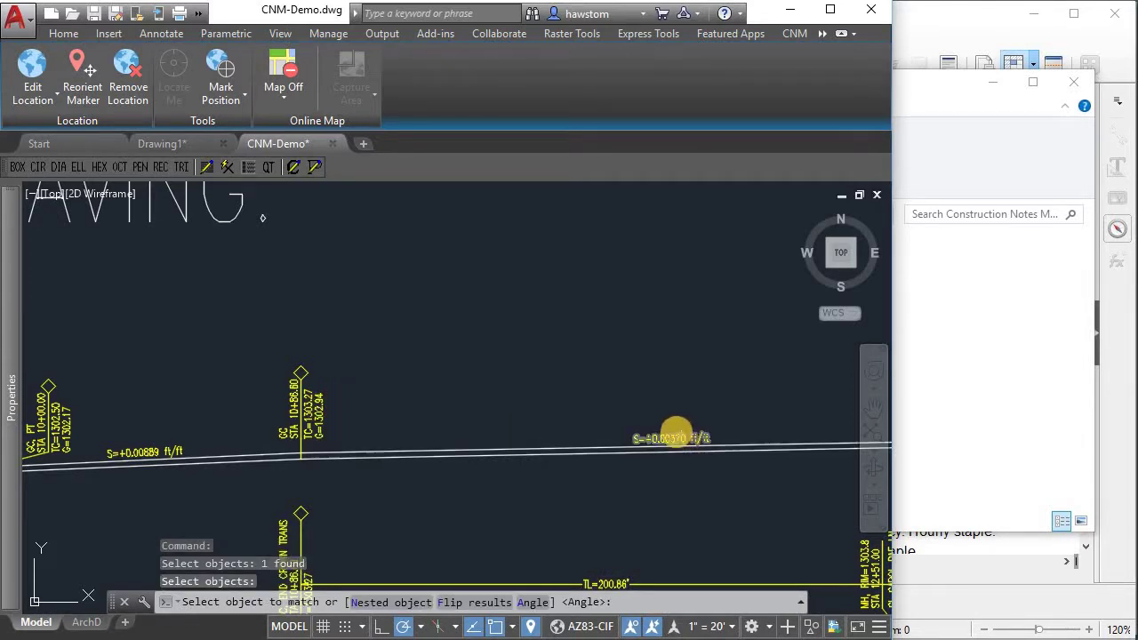
left_click(672, 437)
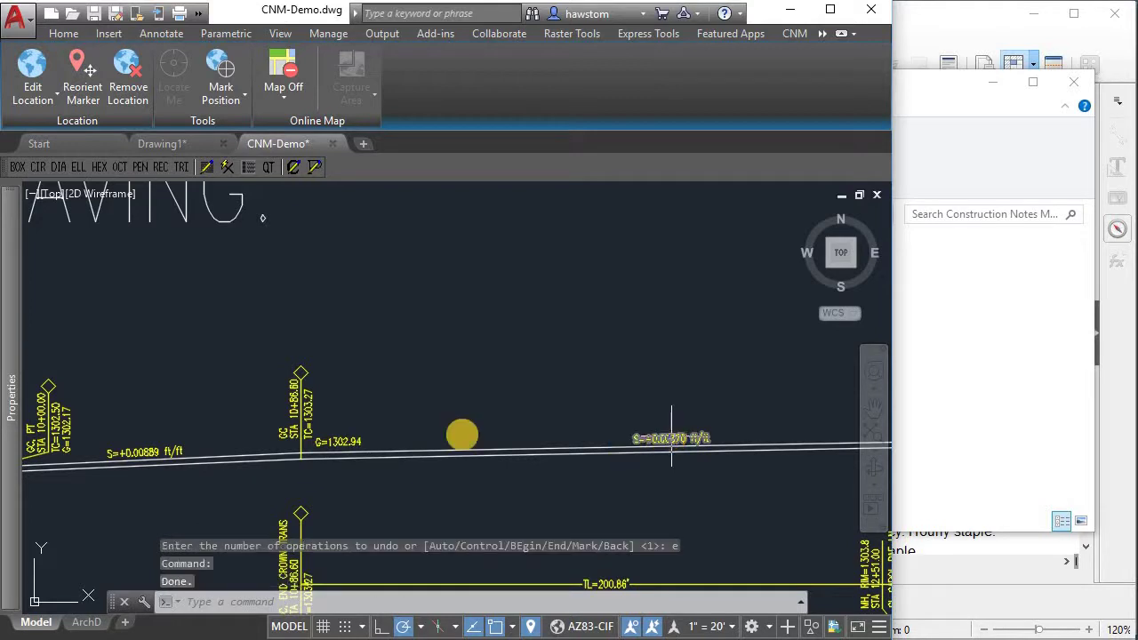
Rotate the S=+0.00889 ft/ft slope label to match the angle of the vertical STA 10+86.60 label
key("Return")
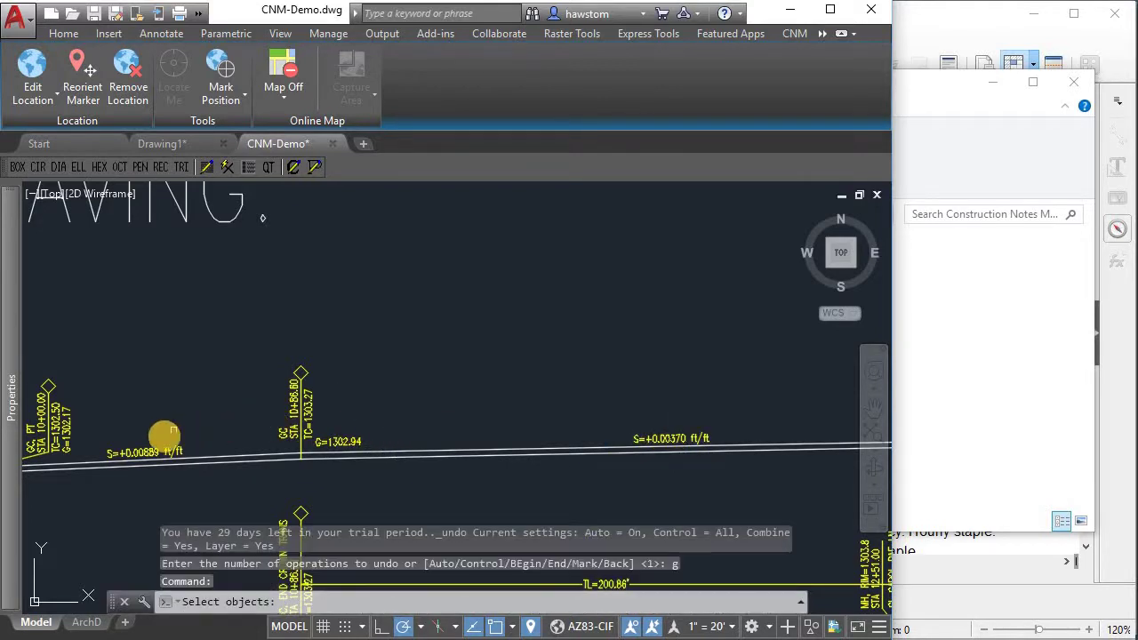
left_click(143, 452)
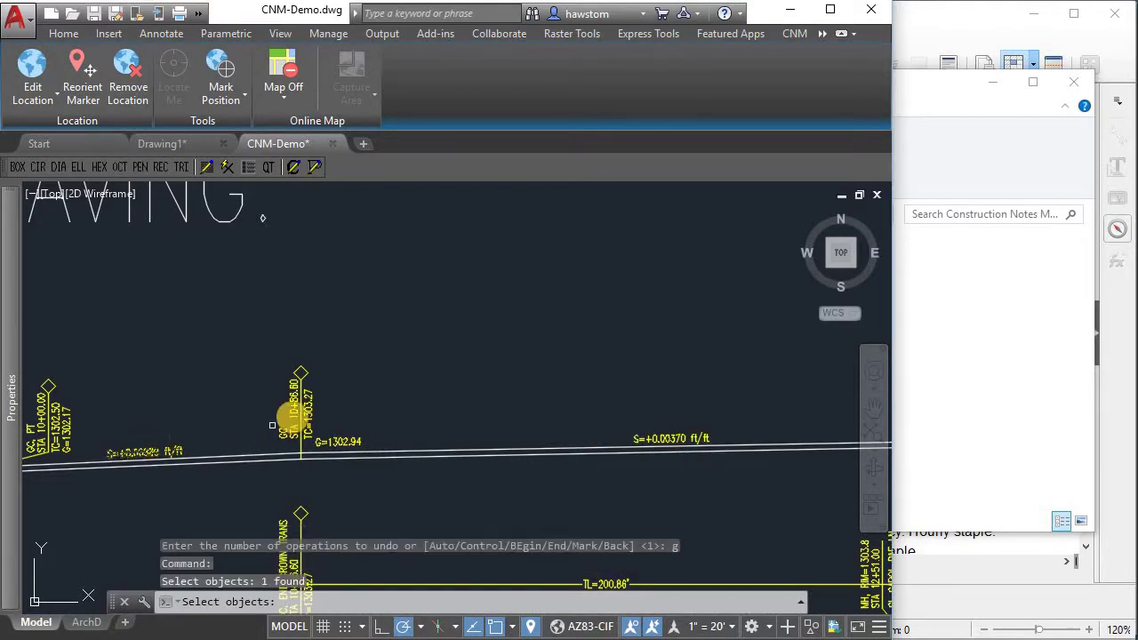
key("Return")
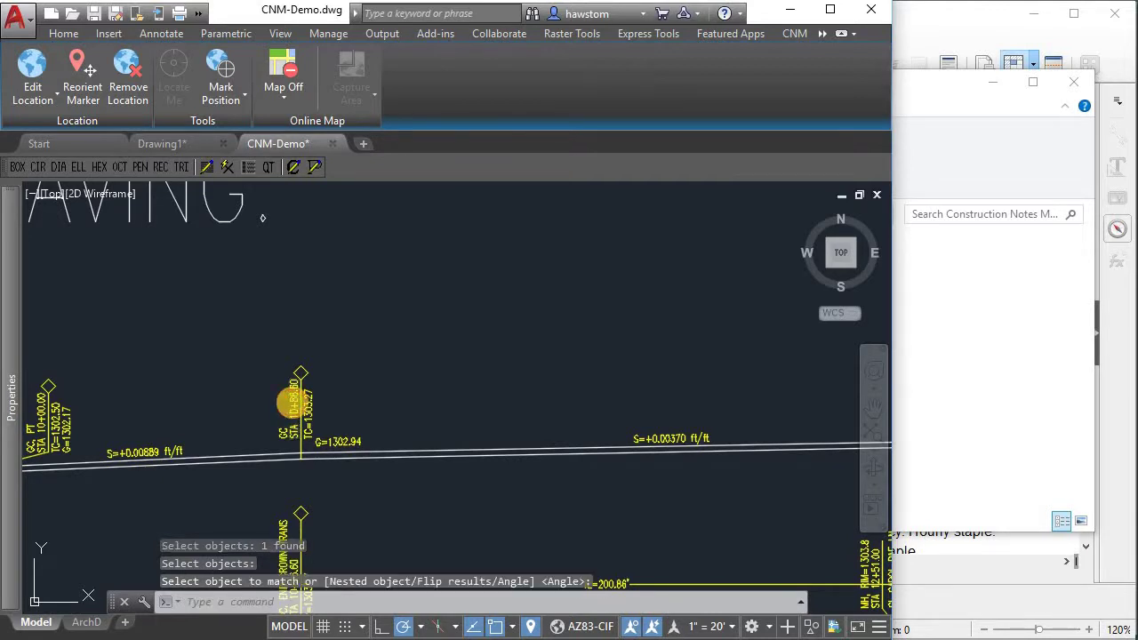
left_click(290, 402)
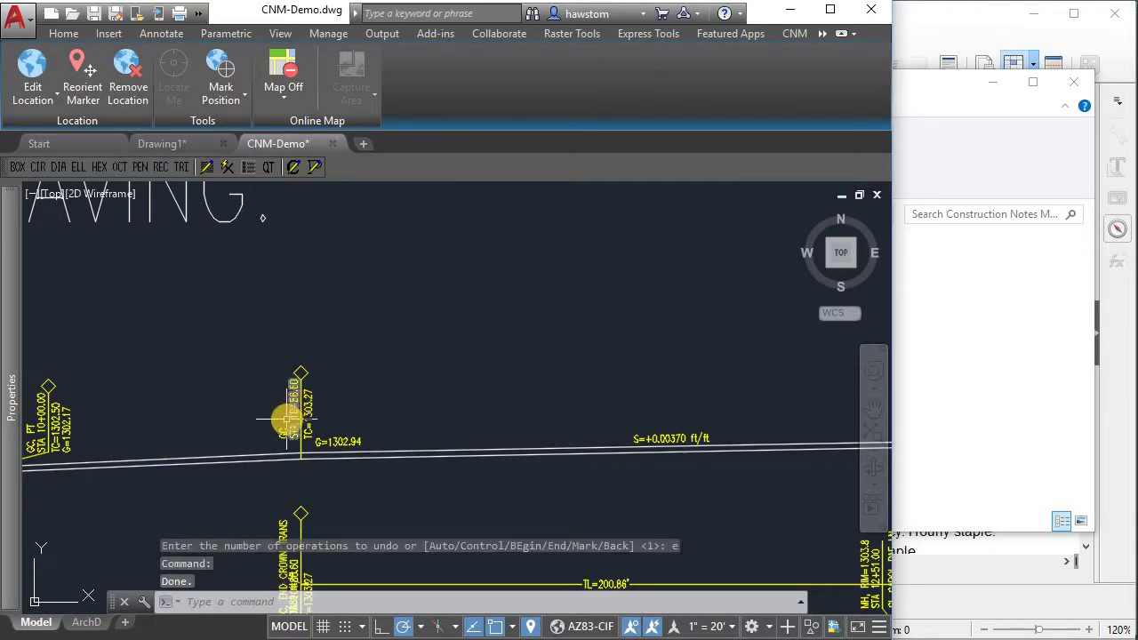
scroll(291, 414, "down", 4)
scroll(294, 411, "up", 5)
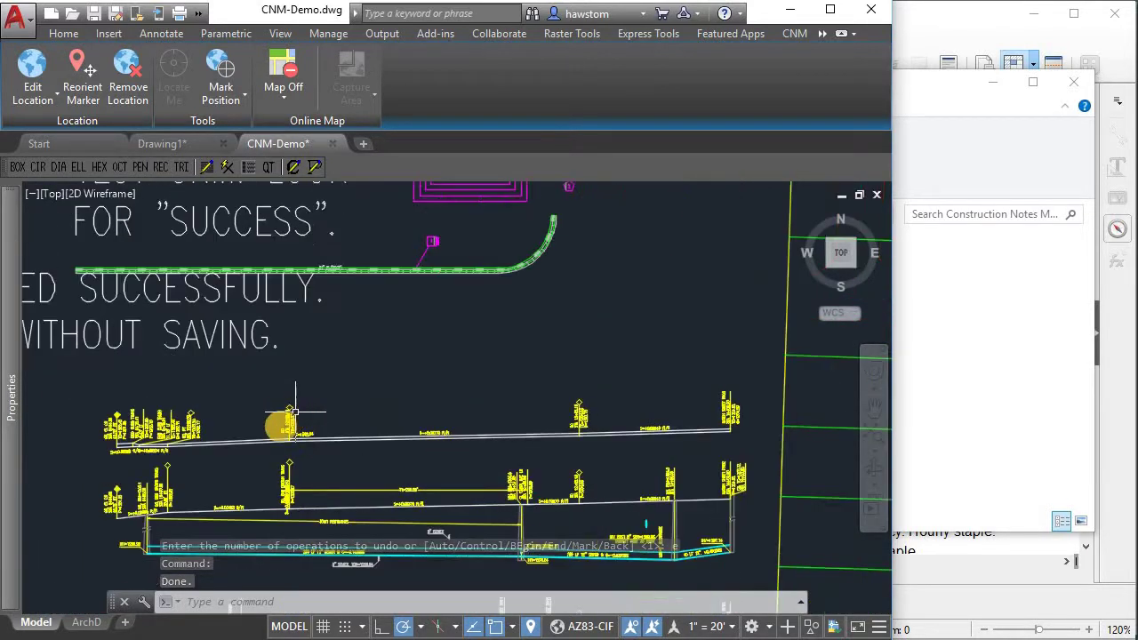
key("Escape")
key("Escape")
key("Escape")
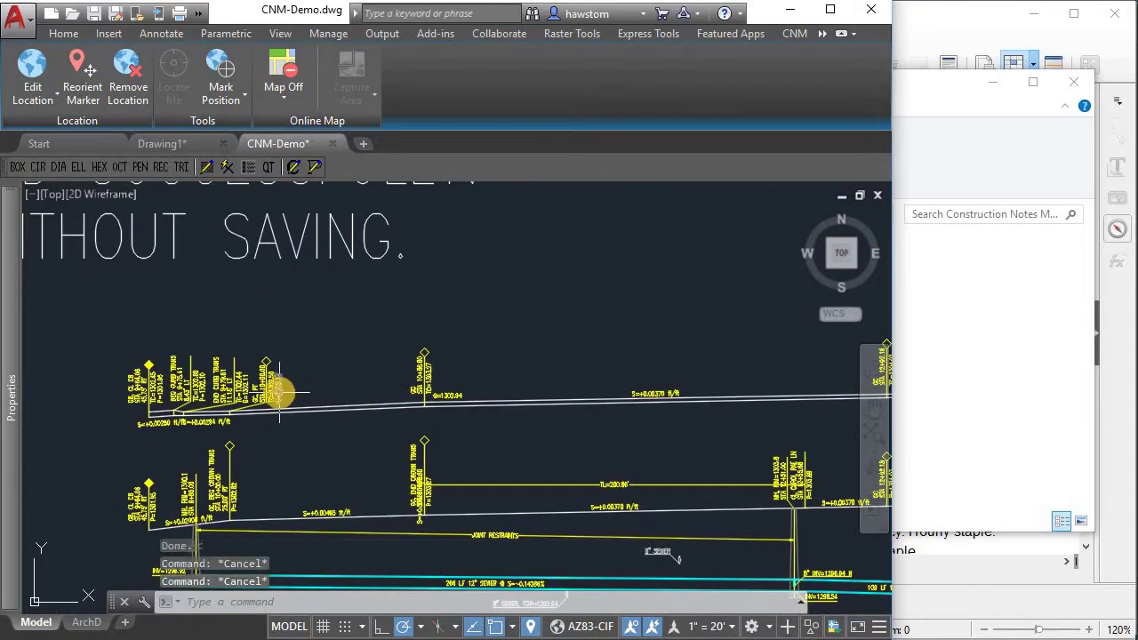
Rotate the horizontal lot line beside the upper-left cul-de-sac to match the angle of the diagonal lot line above it
scroll(275, 391, "up", 3)
scroll(293, 390, "down", 3)
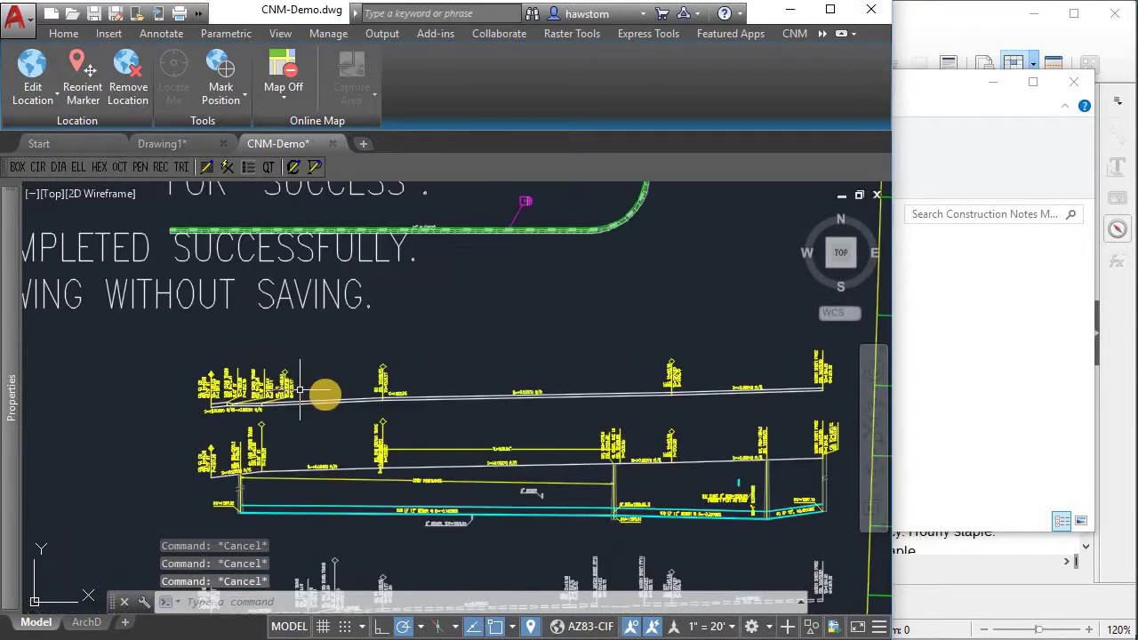
middle_click_drag(399, 376, 298, 406)
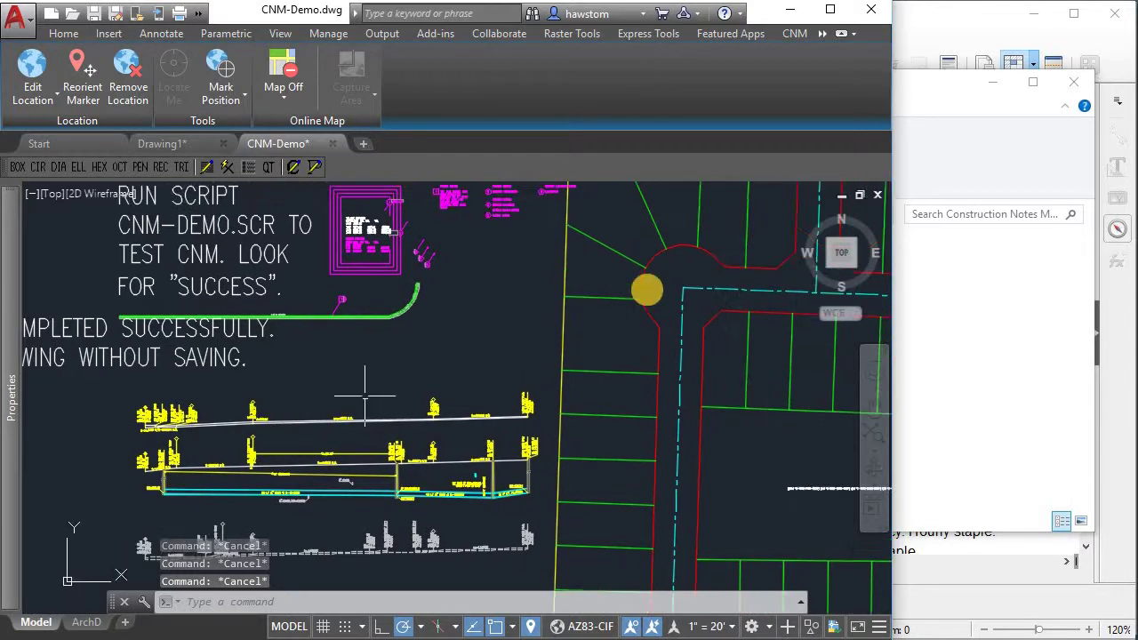
type("na")
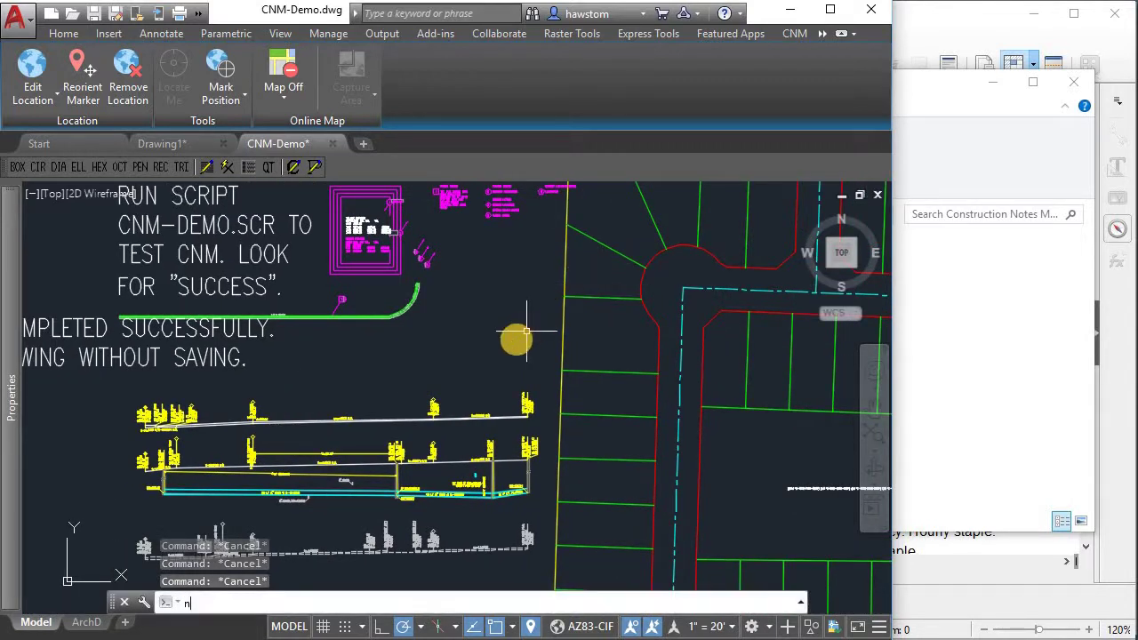
key("Return")
left_click(594, 298)
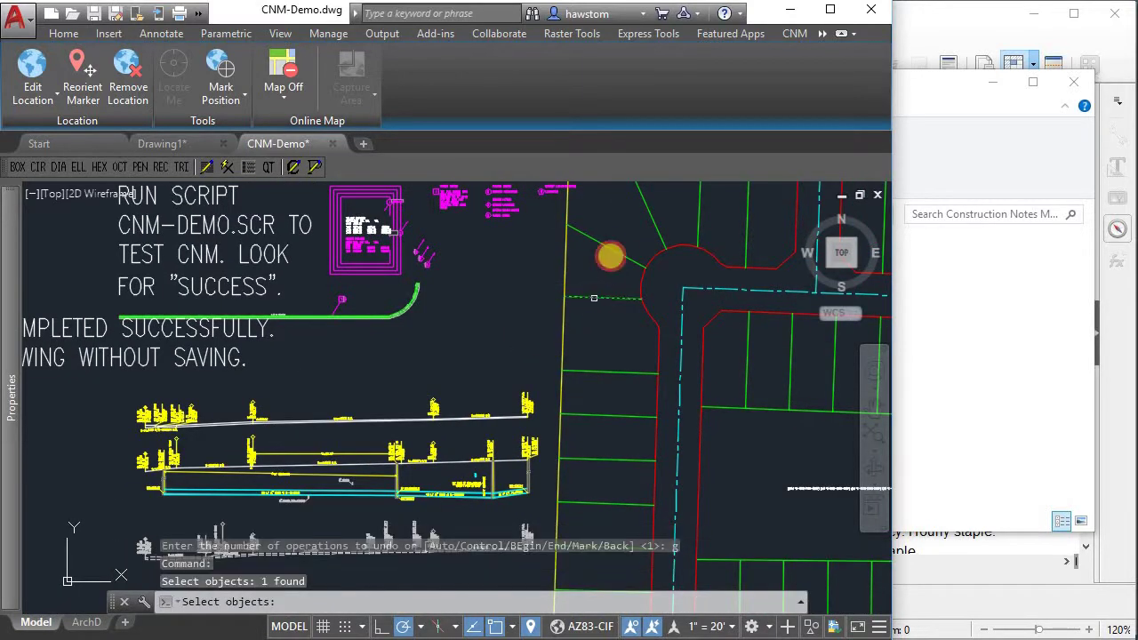
key("Return")
left_click(610, 250)
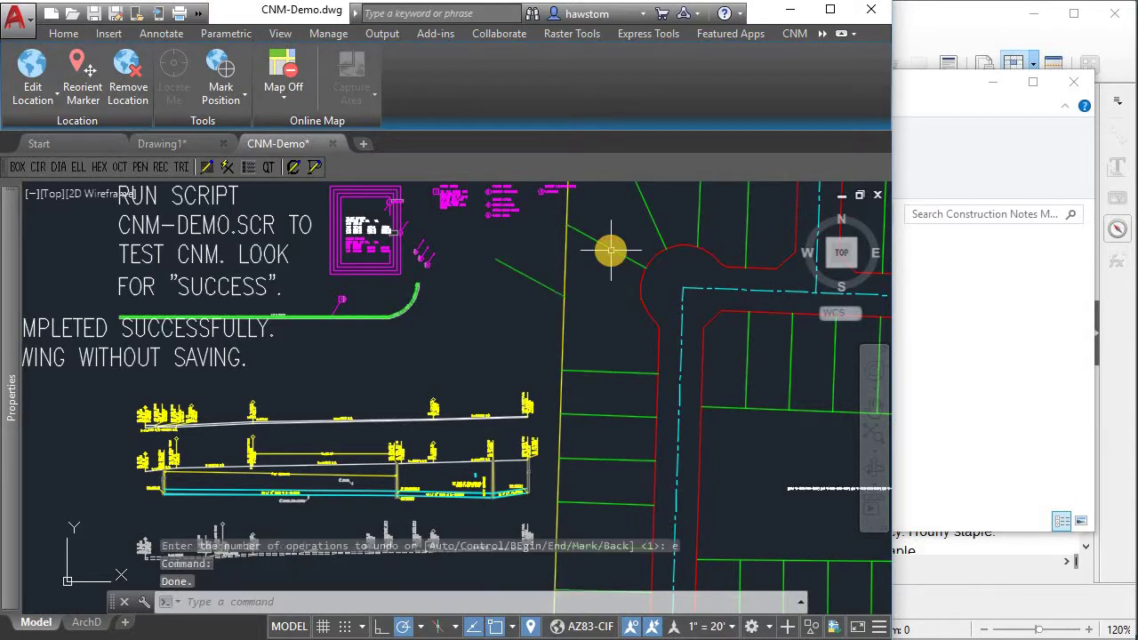
key("Escape")
key("Escape")
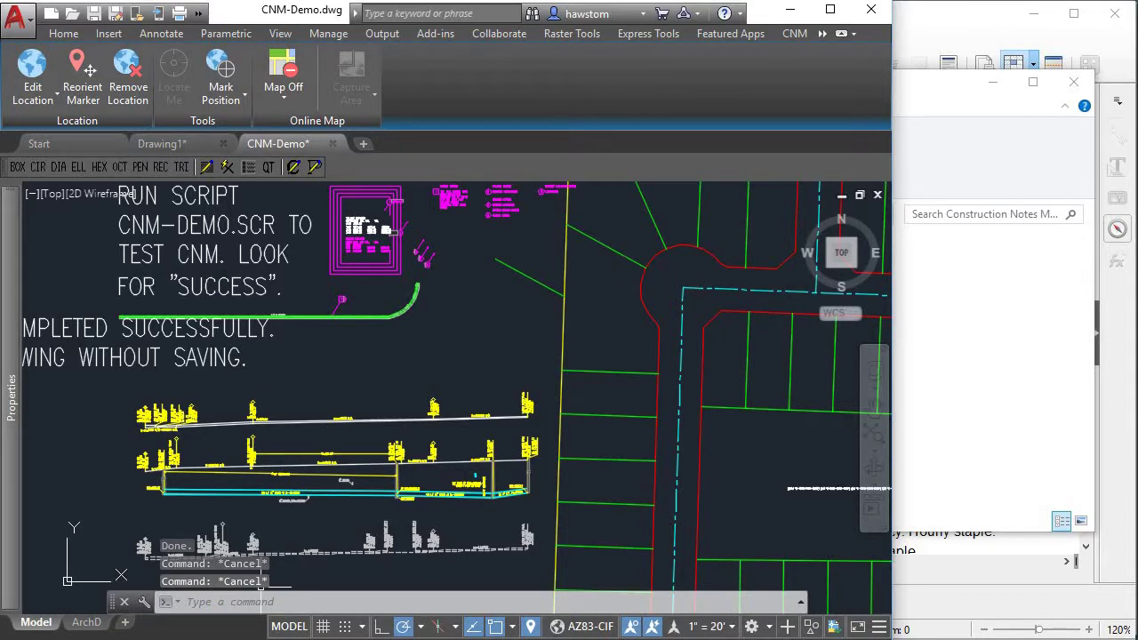
Explode the innermost magenta contour rectangle around the VOLUME PROVIDED tables into separate lines
key("alt+Tab")
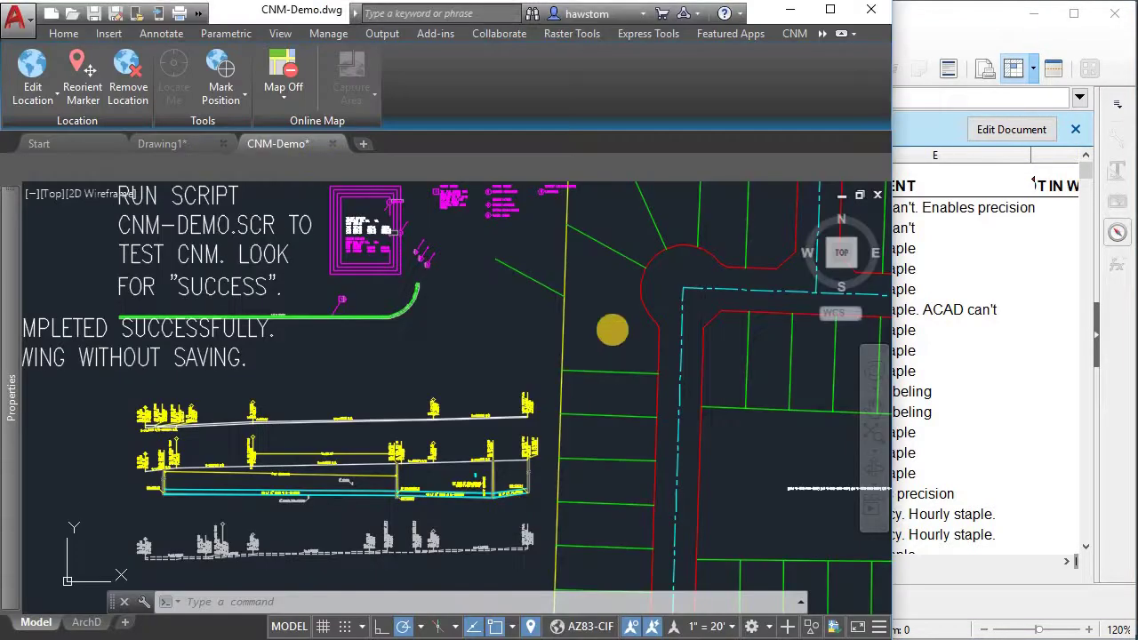
scroll(569, 315, "down", 2)
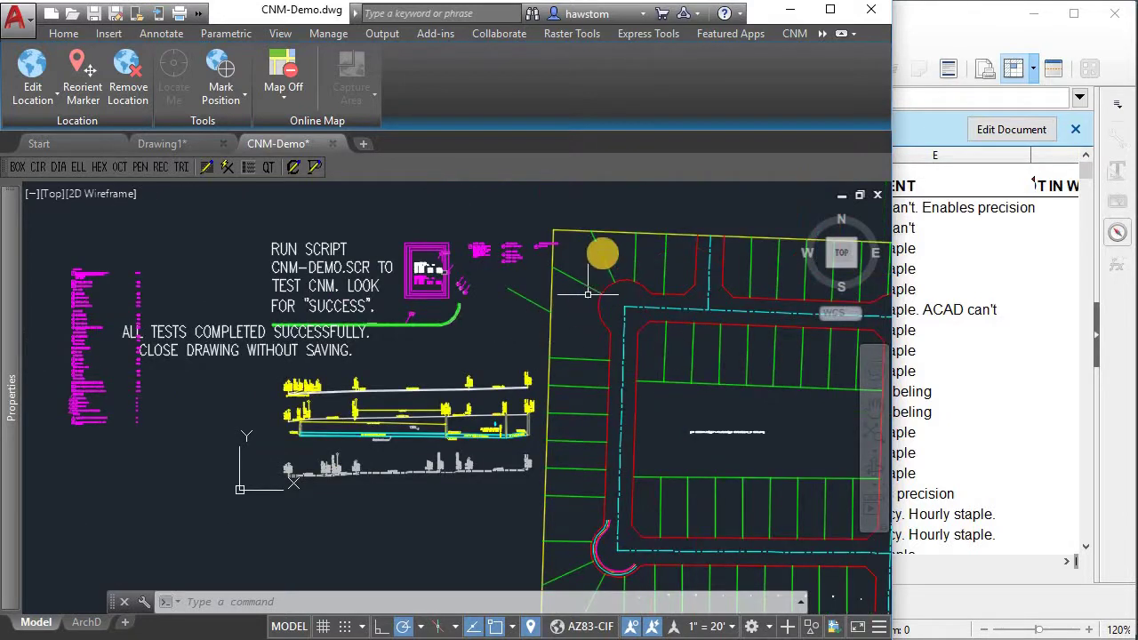
scroll(594, 279, "up", 2)
key("Escape")
key("Escape")
key("Escape")
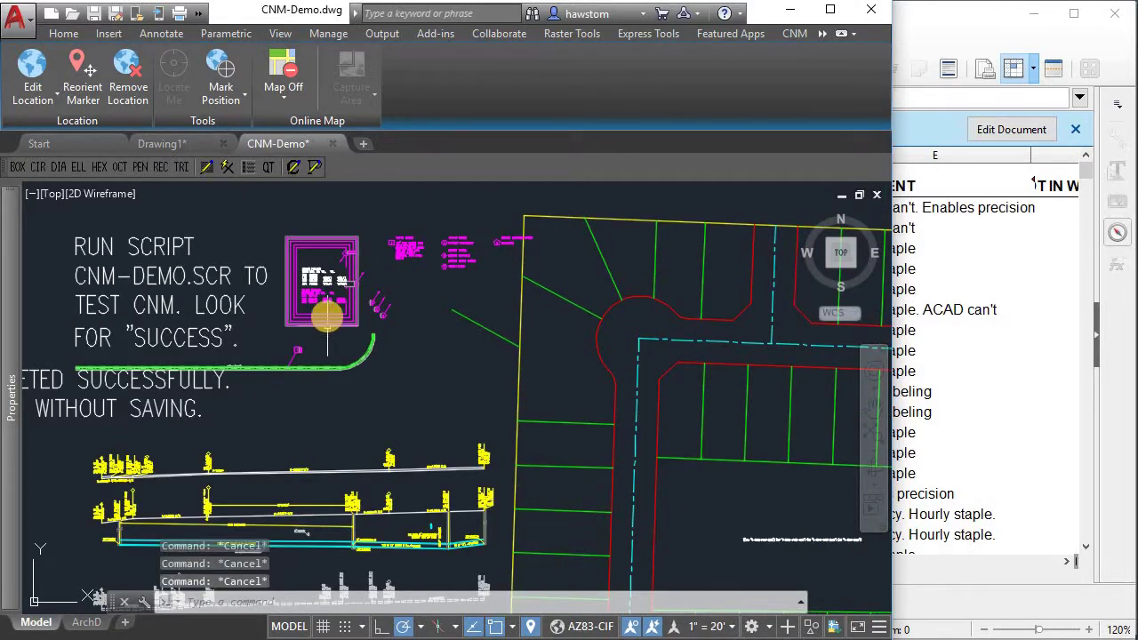
scroll(326, 316, "up", 3)
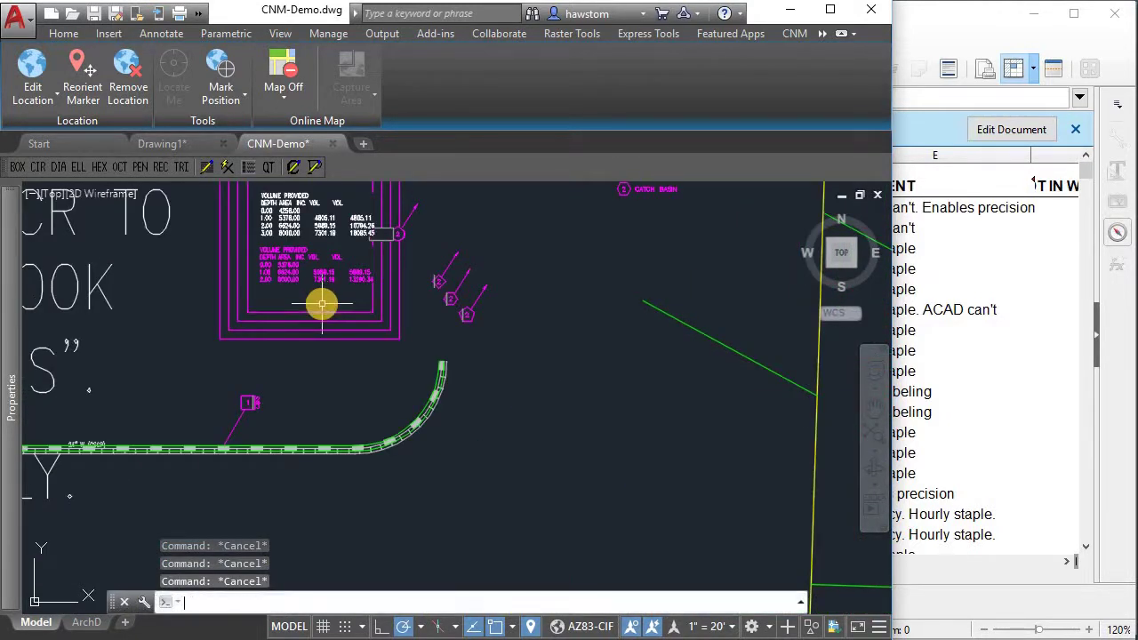
type("plode")
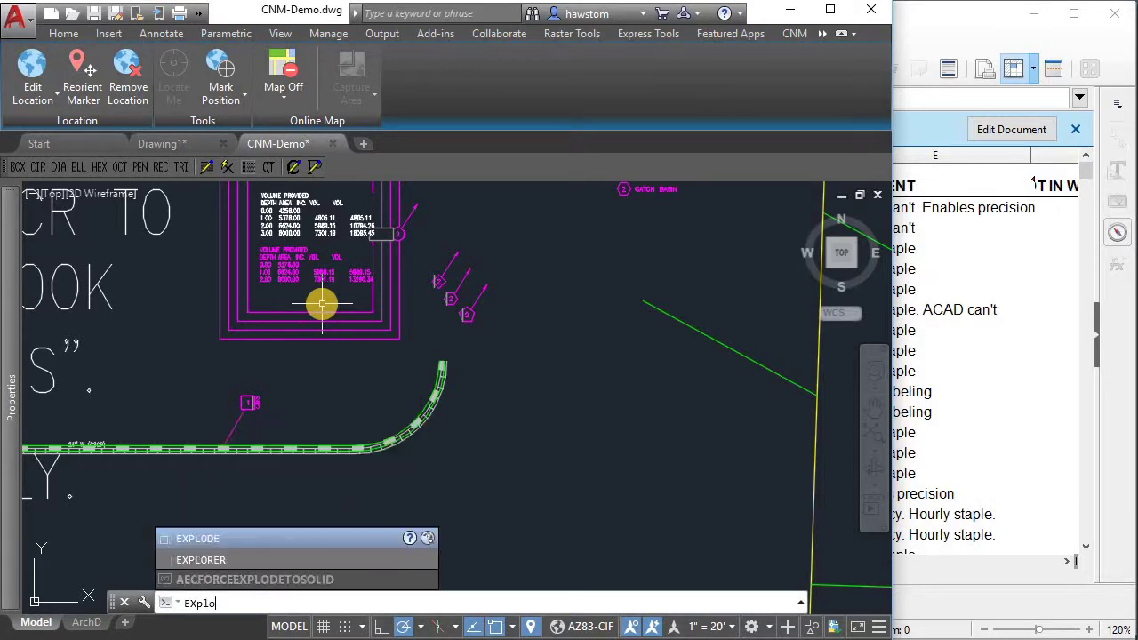
key("Return")
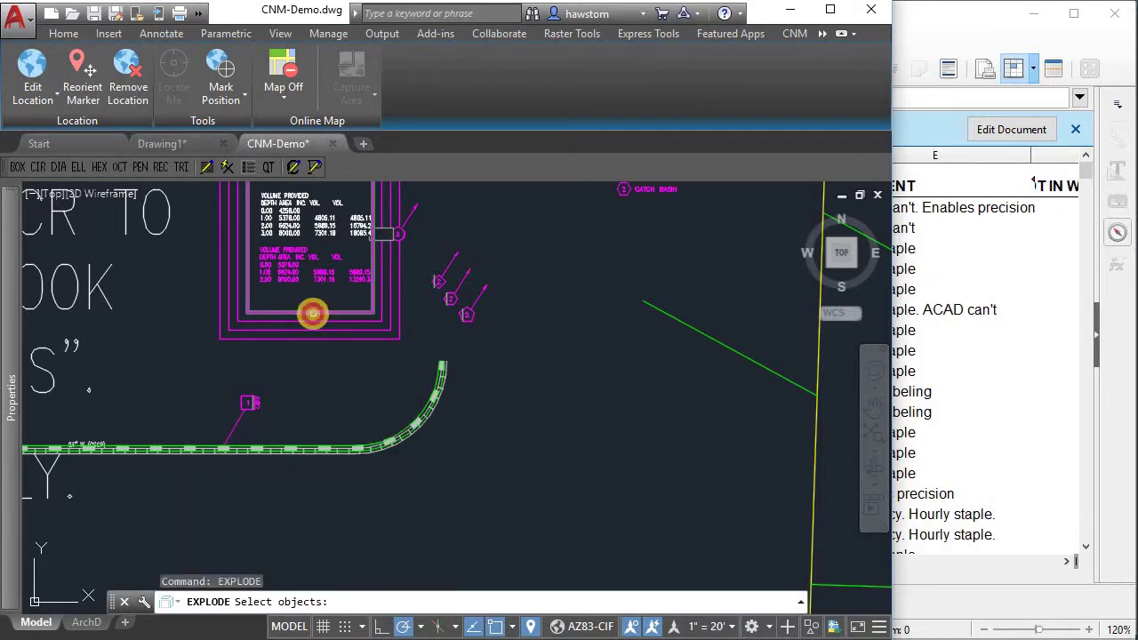
left_click(312, 313)
key("Return")
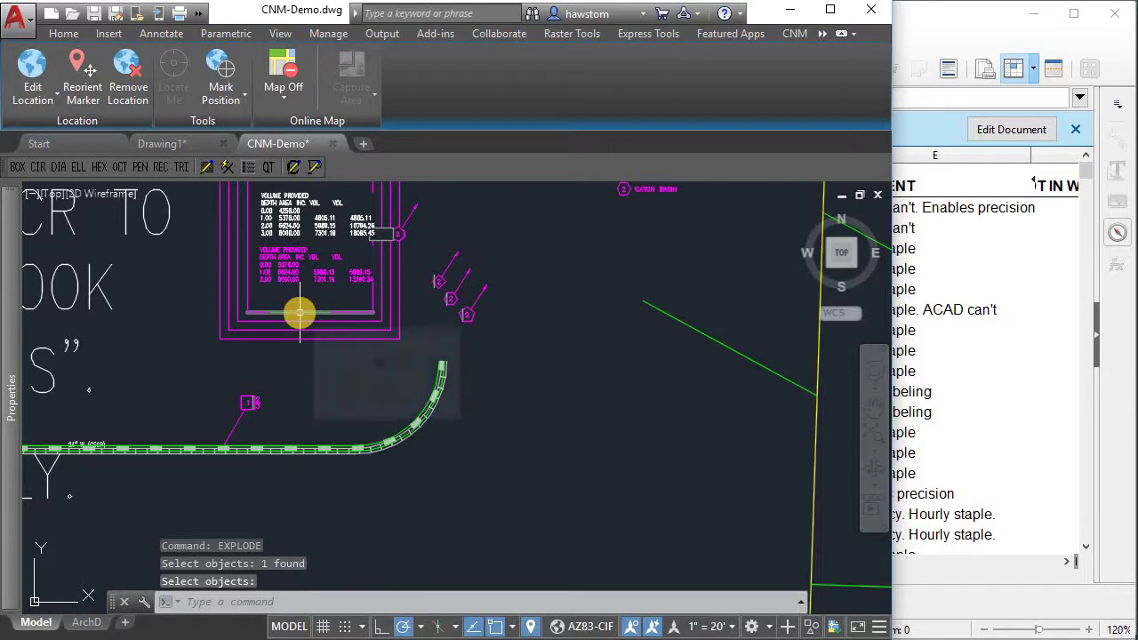
key("Escape")
key("Escape")
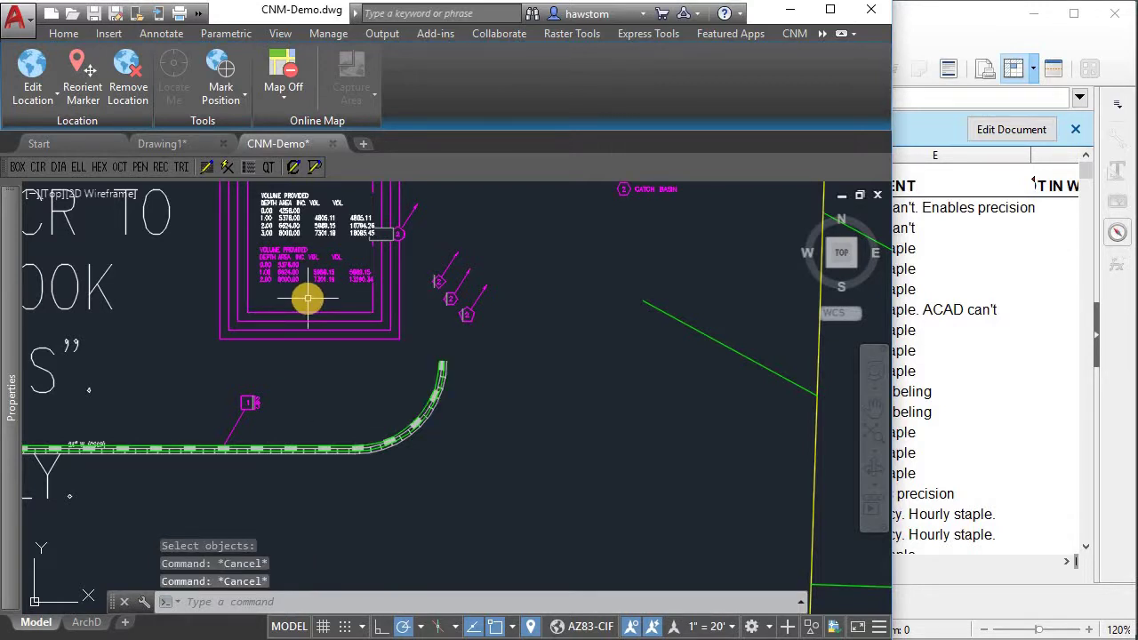
type("p")
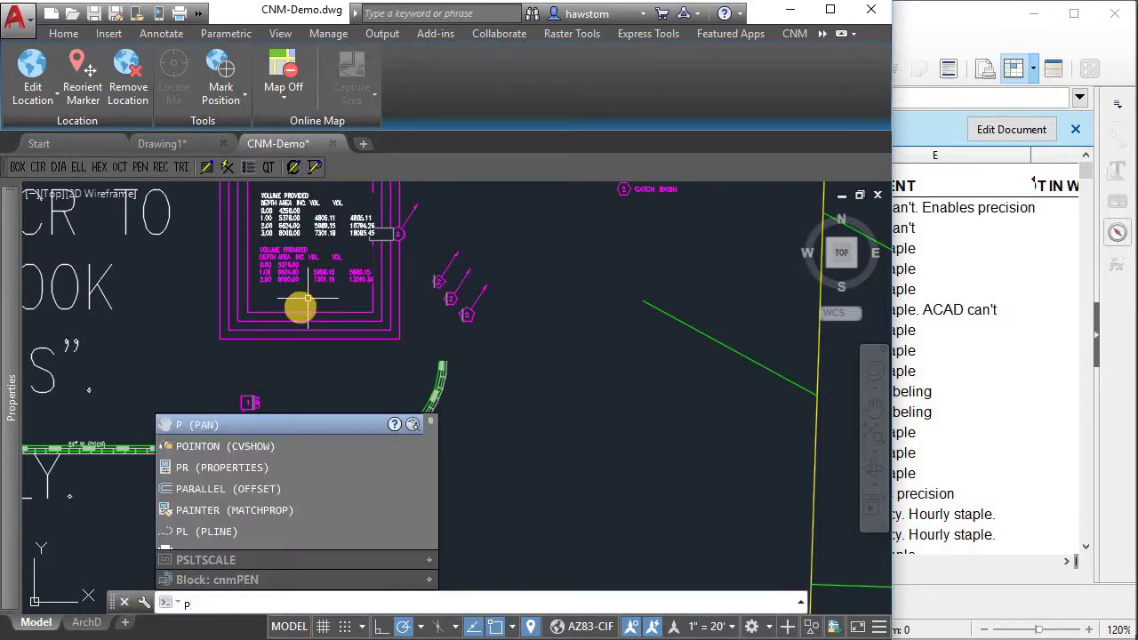
key("Return")
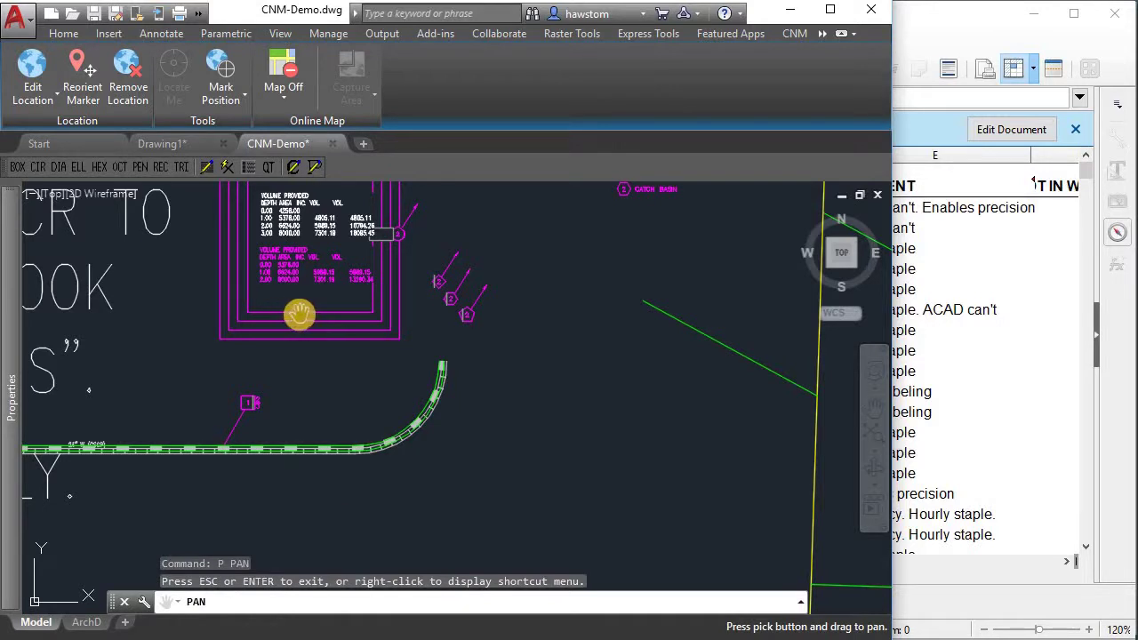
key("Escape")
key("Escape")
Join the exploded lines of the innermost magenta contour rectangle into one polyline with the PJL tool
scroll(302, 313, "up", 4)
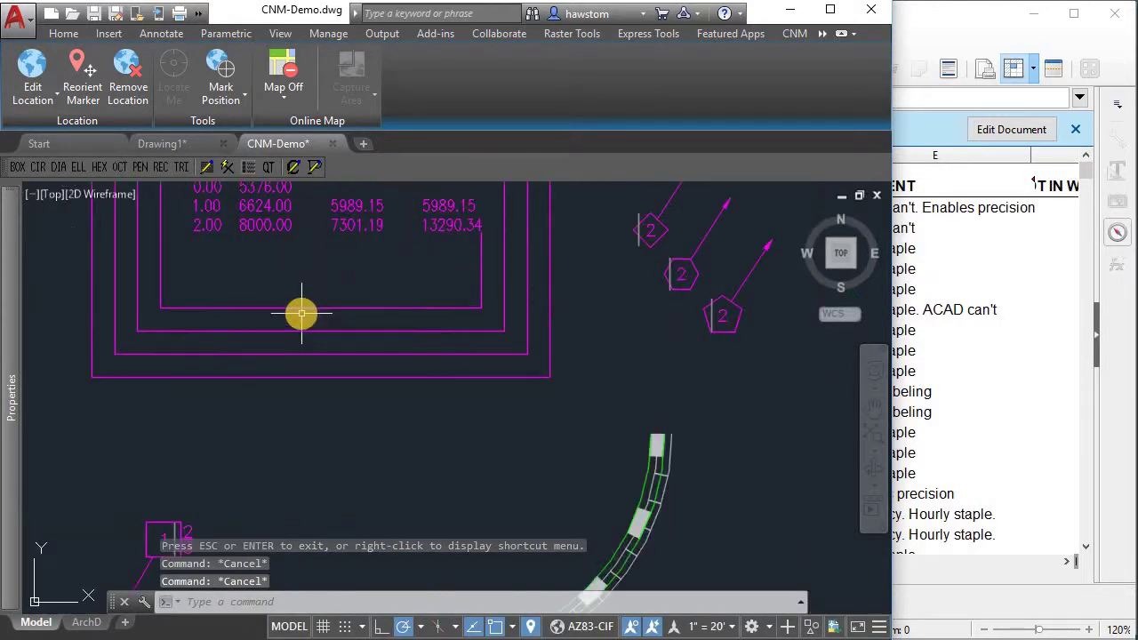
type("p")
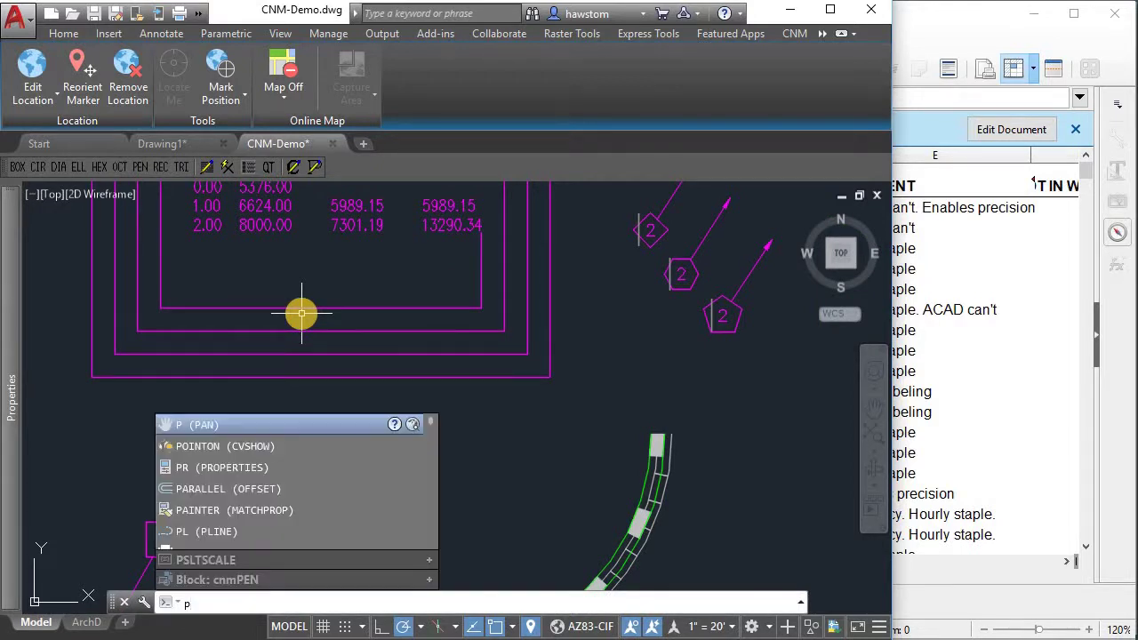
type("jl")
key("Return")
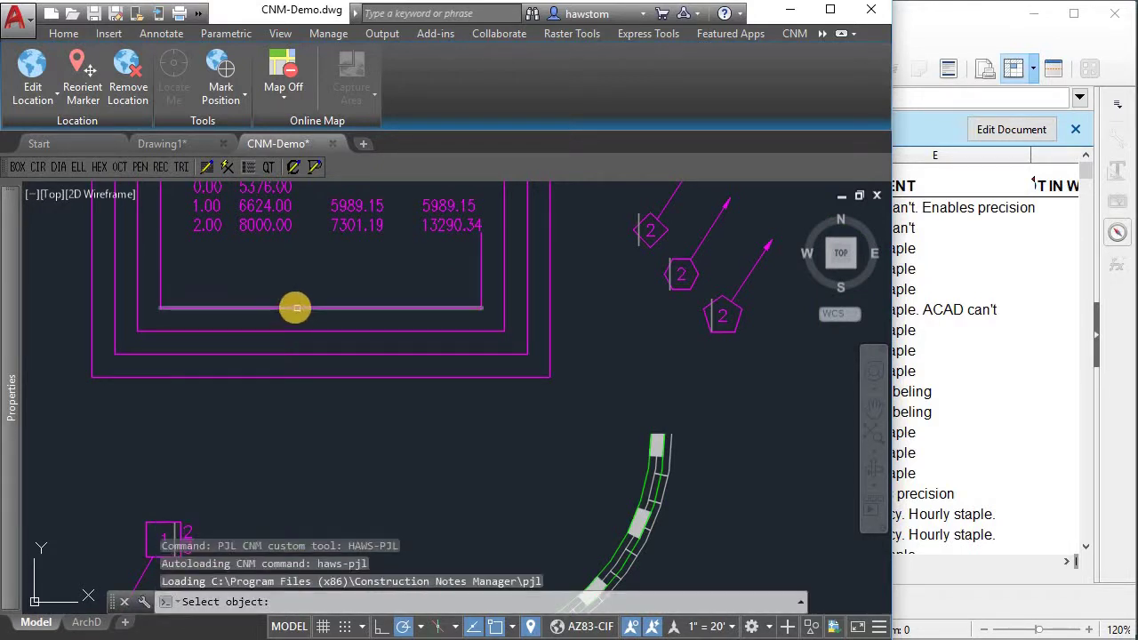
left_click(295, 308)
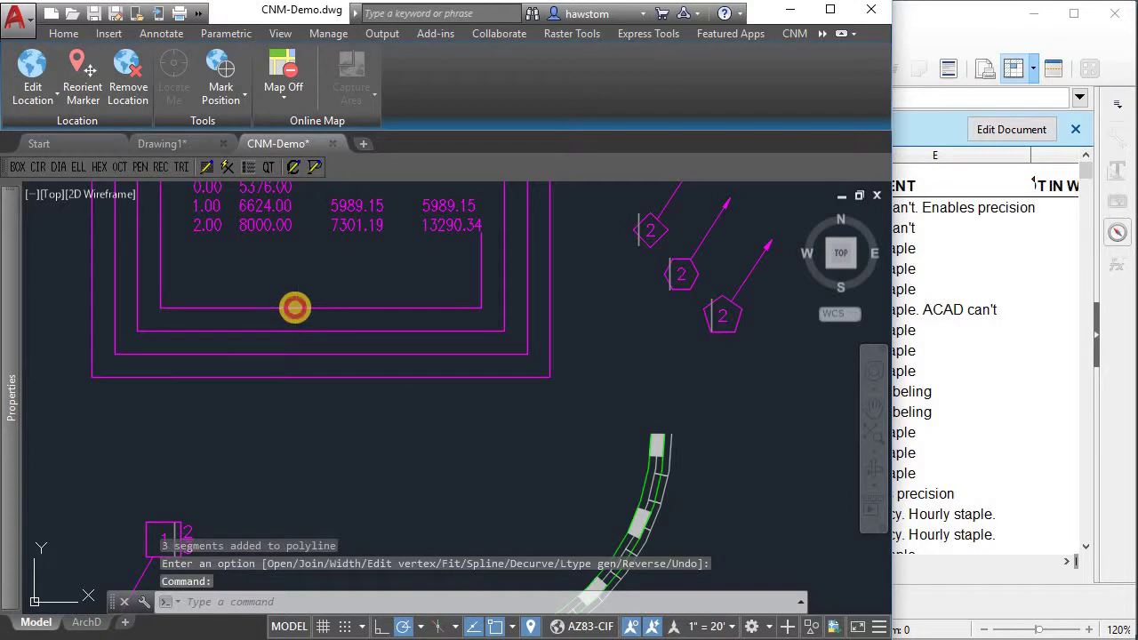
scroll(298, 315, "down", 3)
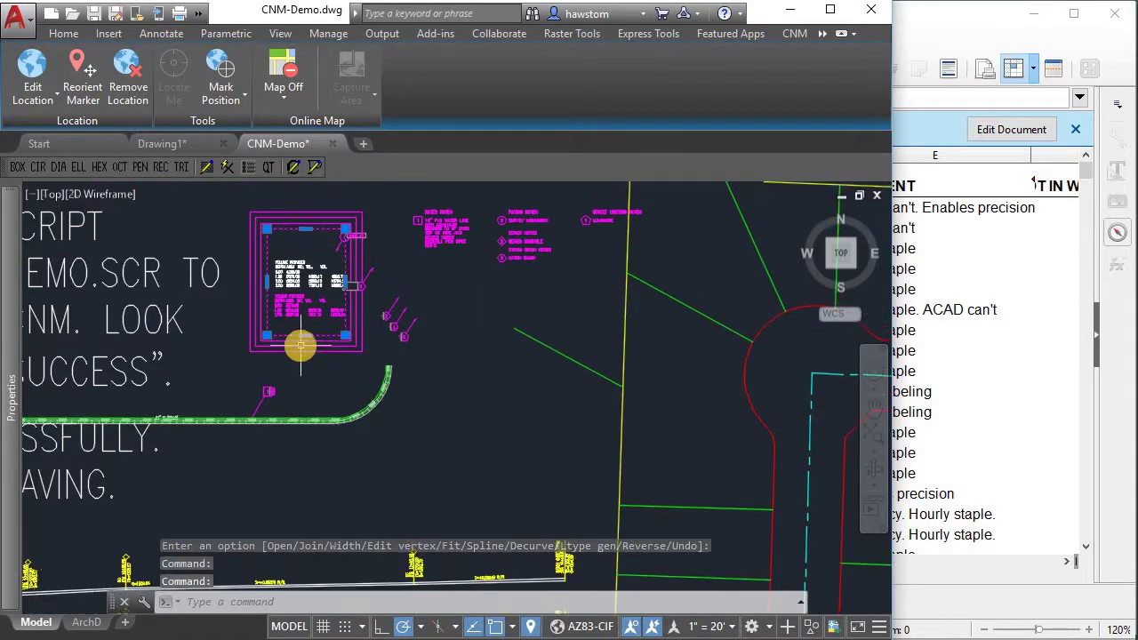
scroll(300, 346, "up", 5)
key("Escape")
key("Escape")
key("Escape")
scroll(232, 322, "up", 2)
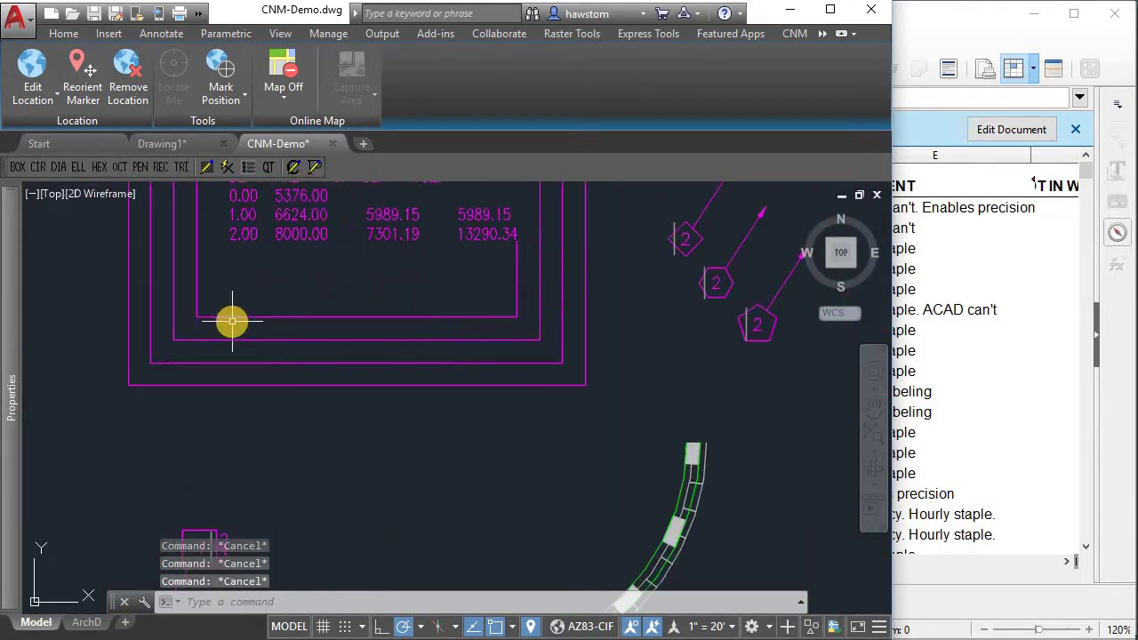
scroll(232, 322, "down", 5)
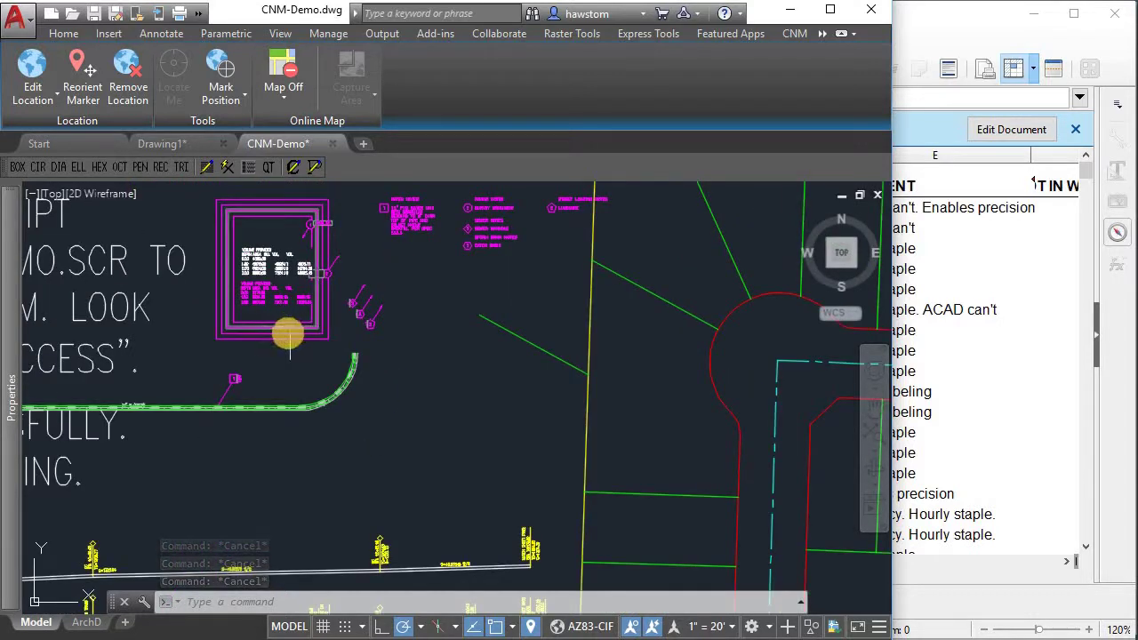
middle_click_drag(498, 351, 383, 343)
scroll(382, 359, "down", 2)
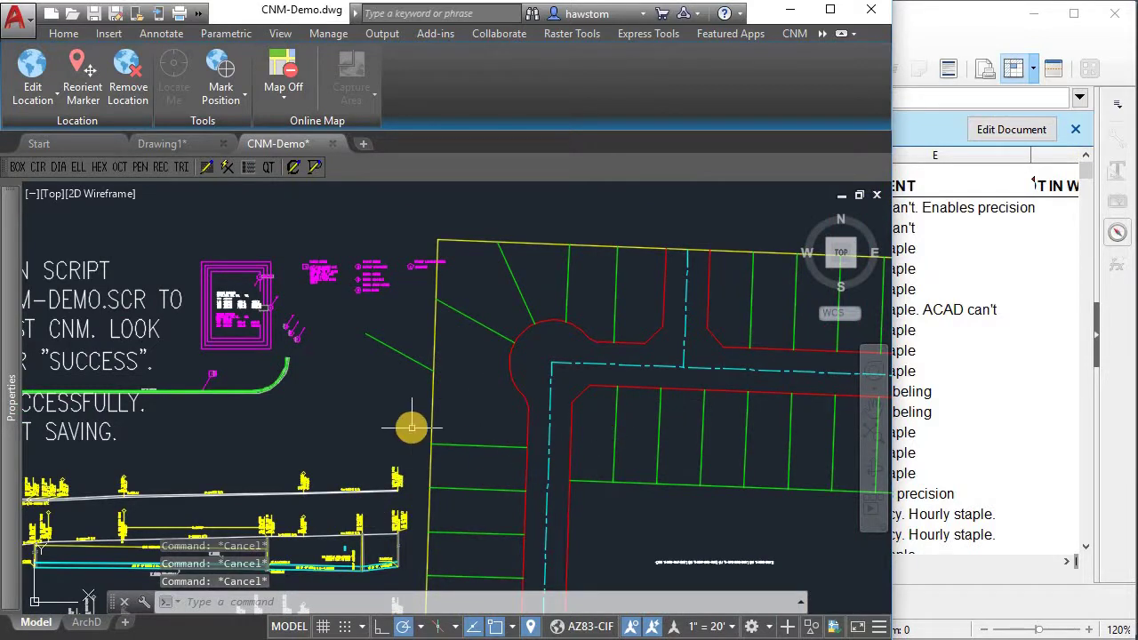
left_click(951, 270)
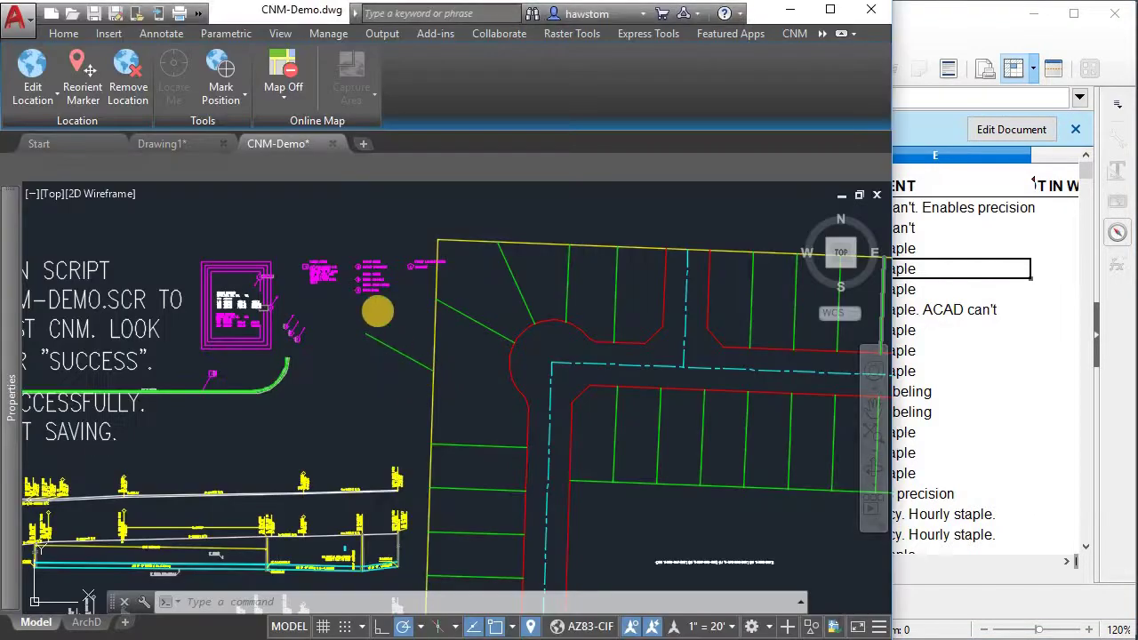
scroll(355, 346, "up", 5)
scroll(354, 346, "down", 4)
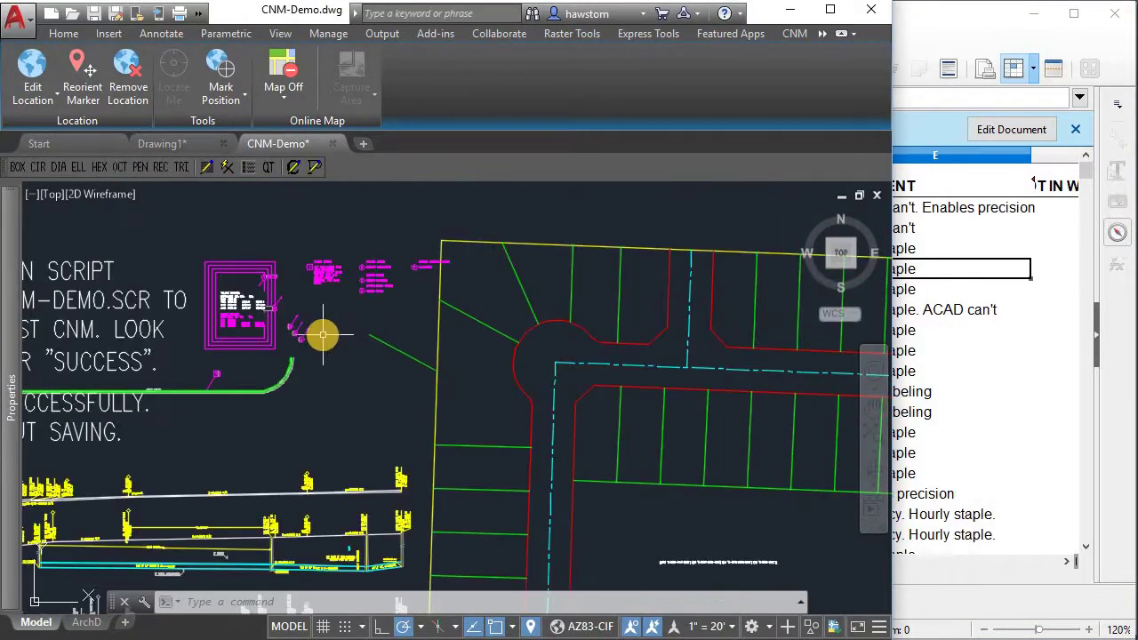
Rotate the WATER NOTES heading 180 degrees with the R1 tool about a point just above and beyond the heading's right end
scroll(323, 335, "up", 4)
mouse_move(322, 326)
middle_mouse_down()
mouse_move(325, 455)
mouse_move(311, 480)
middle_mouse_up()
scroll(351, 409, "down", 2)
scroll(305, 341, "up", 3)
key("Escape")
key("Escape")
key("Escape")
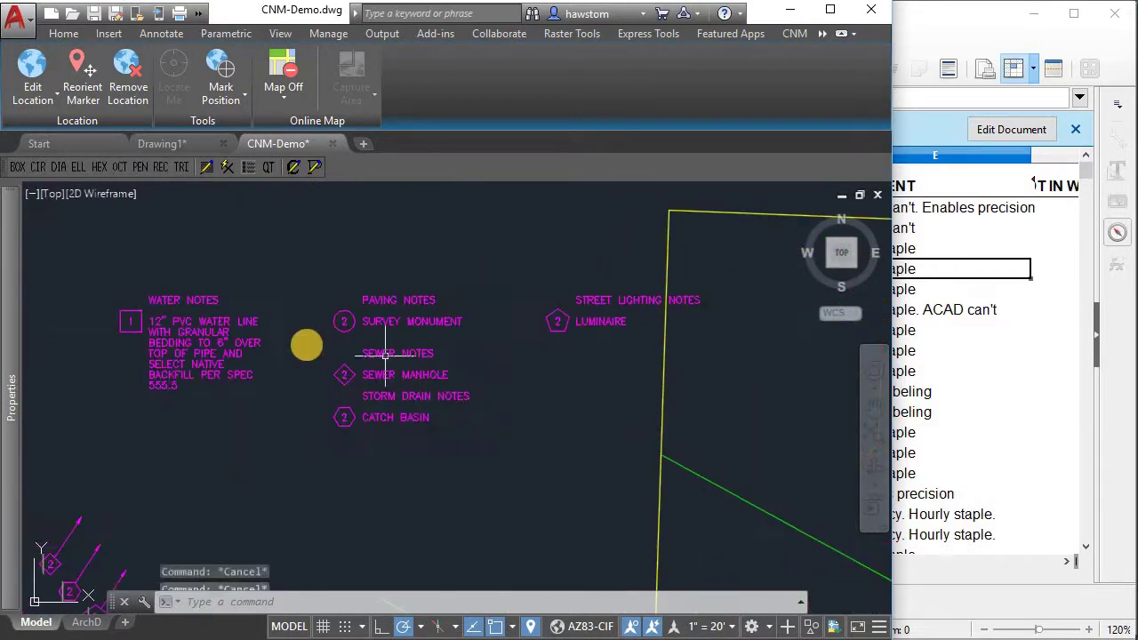
scroll(304, 329, "down", 1)
scroll(297, 326, "up", 4)
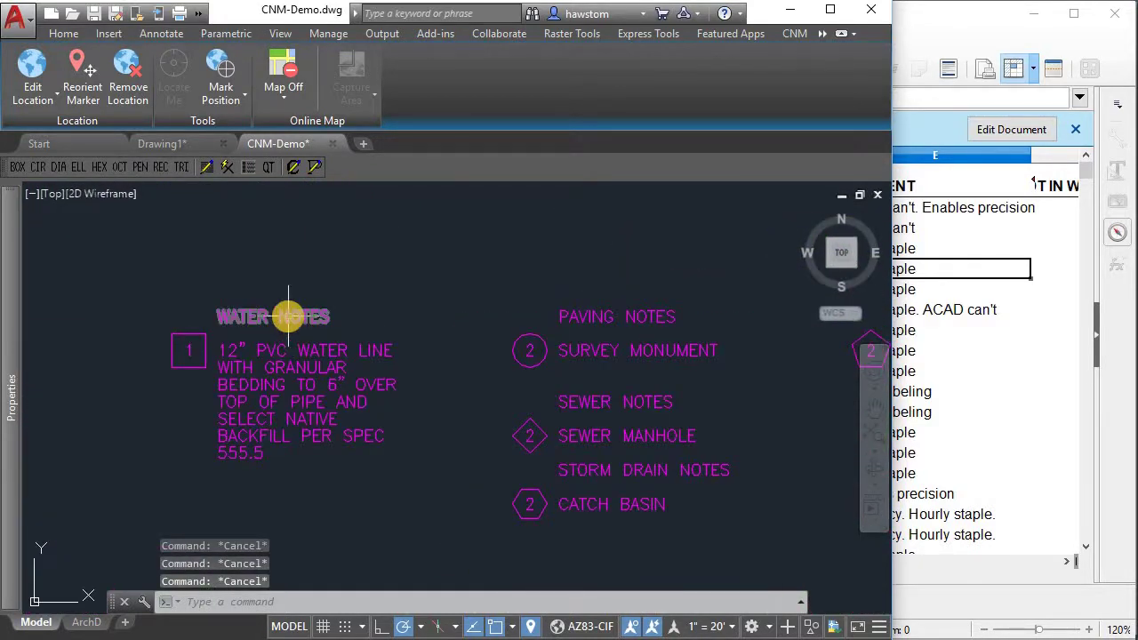
type("e")
key("BackSpace")
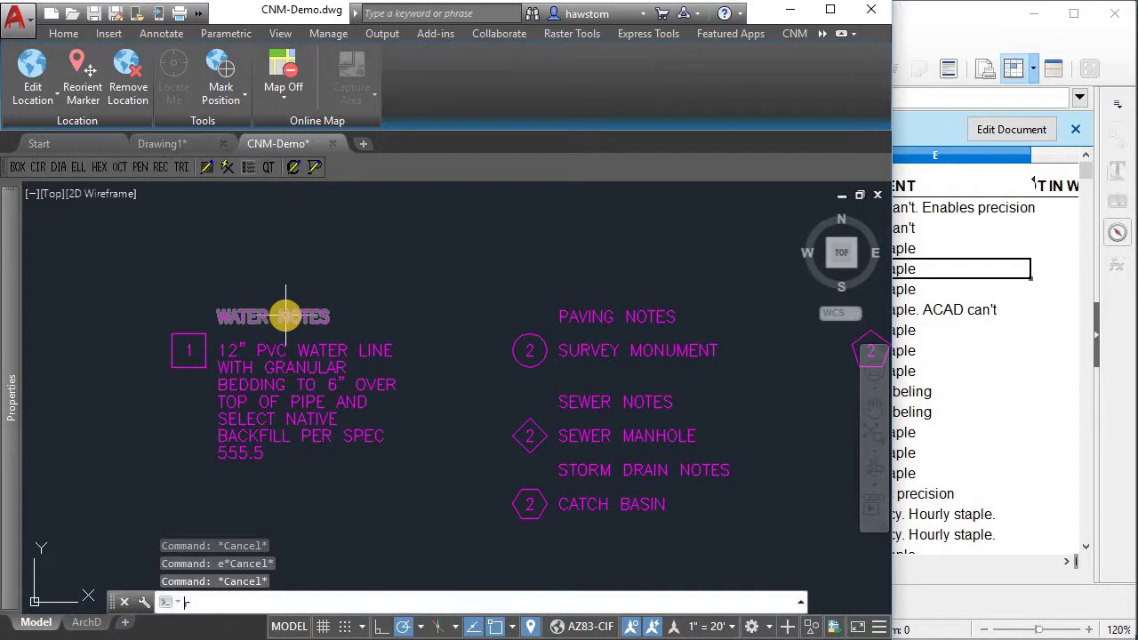
type("r1")
key("Return")
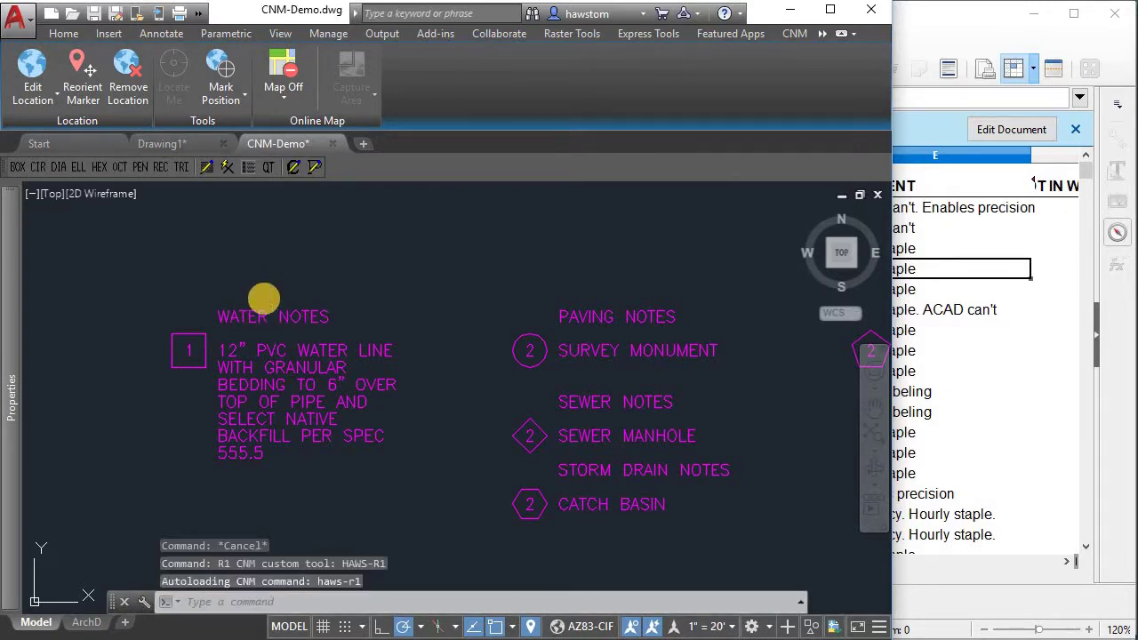
left_click(255, 313)
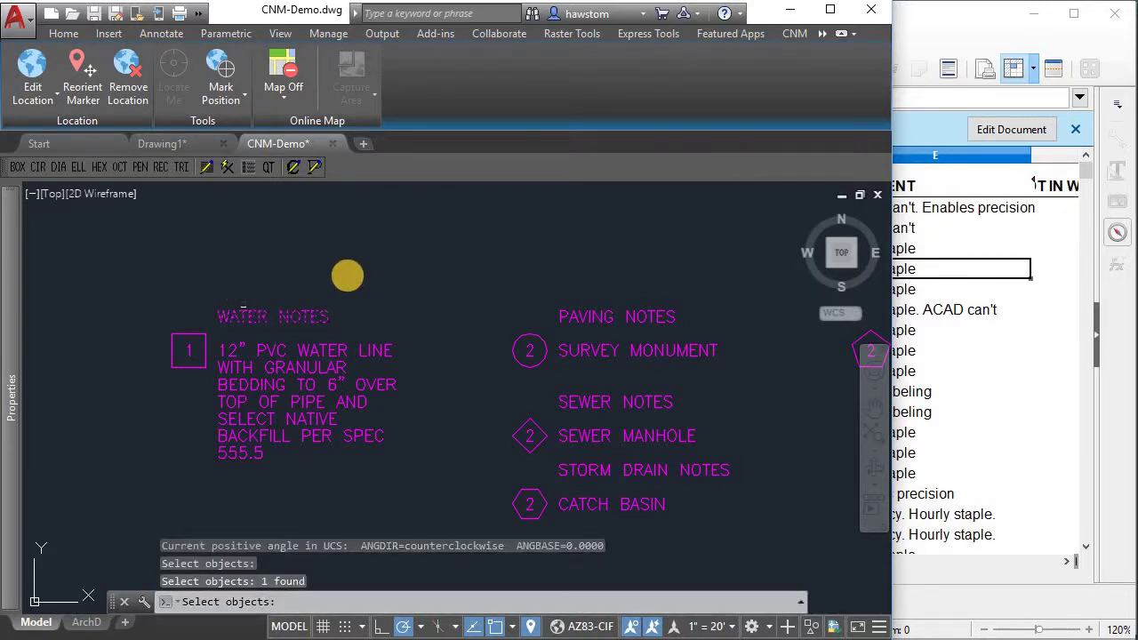
key("Return")
left_click(368, 281)
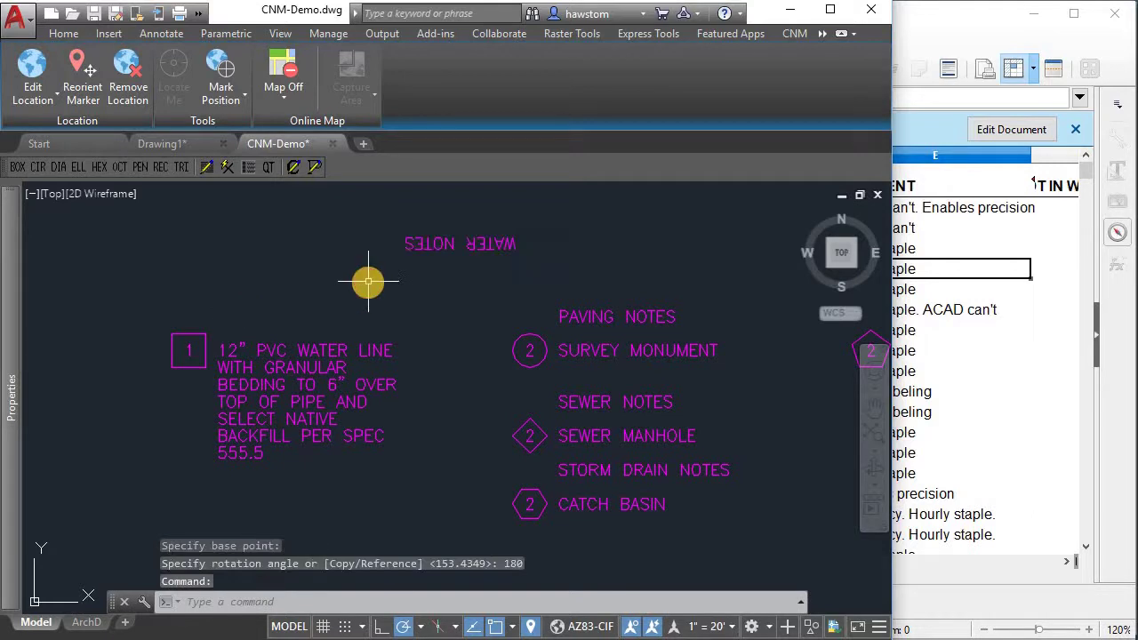
Rotate the upside-down WATER NOTES heading another 180 degrees about a point between the water and paving note columns
key("Return")
left_click(445, 242)
key("Return")
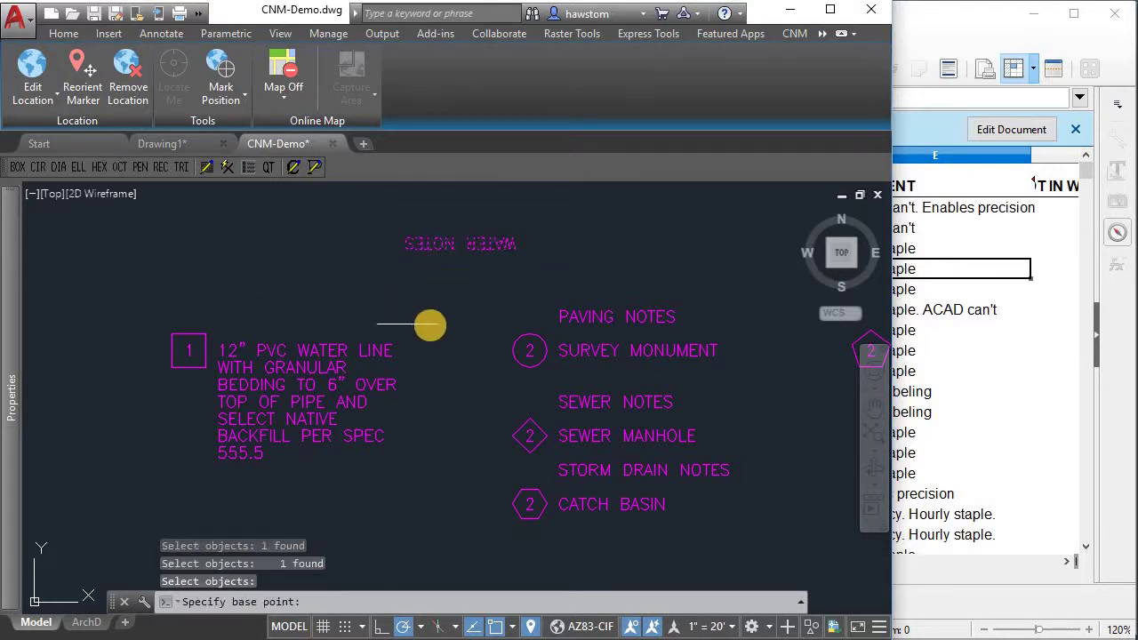
left_click(448, 318)
key("Return")
key("Escape")
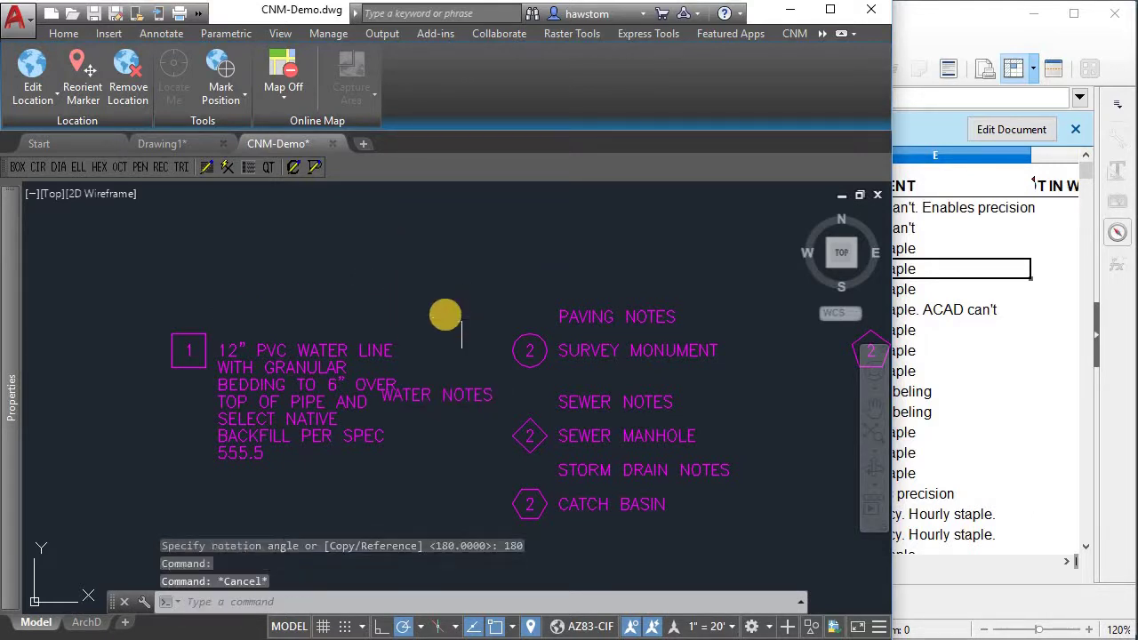
key("Escape")
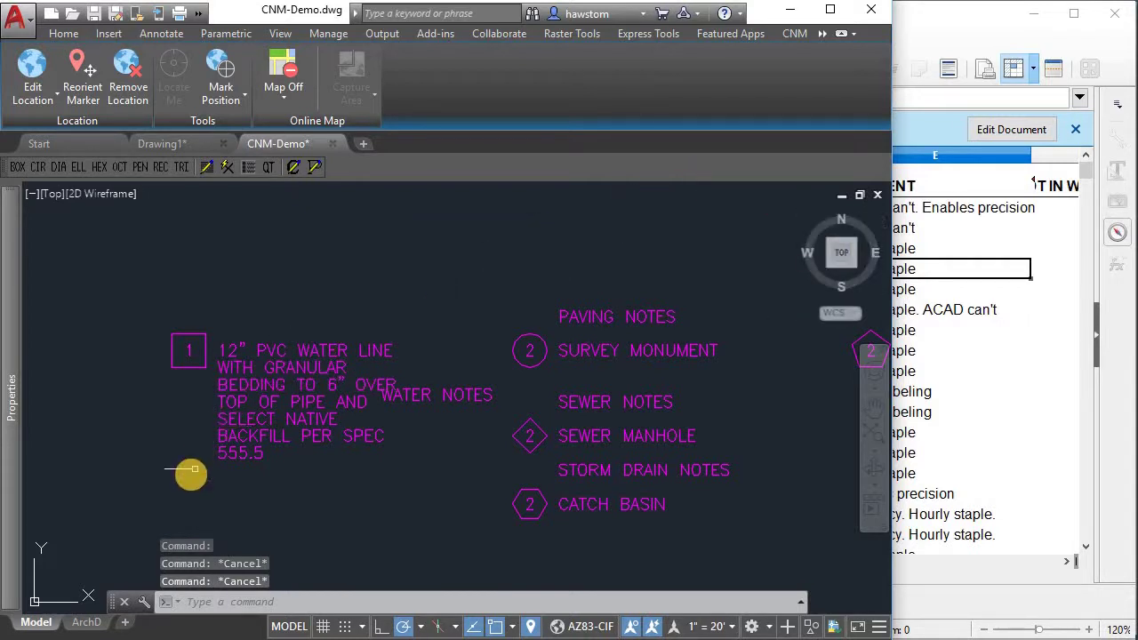